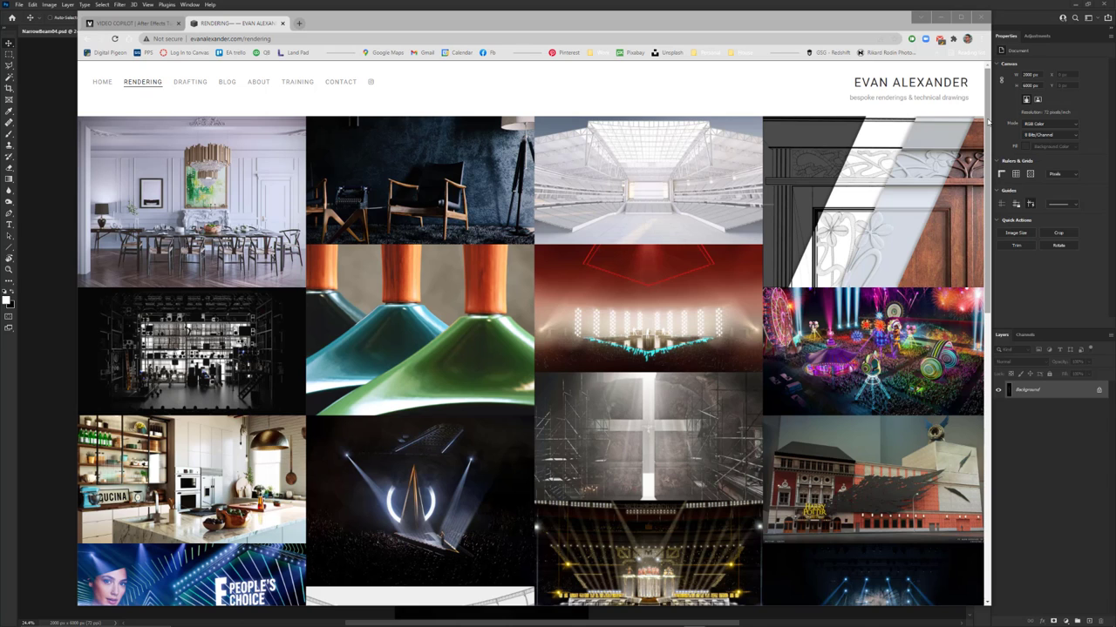
# - Open the Volumetrics gallery from the concert-lights thumbnail on evanalexander.com
pyautogui.scroll(-1, 989, 126)
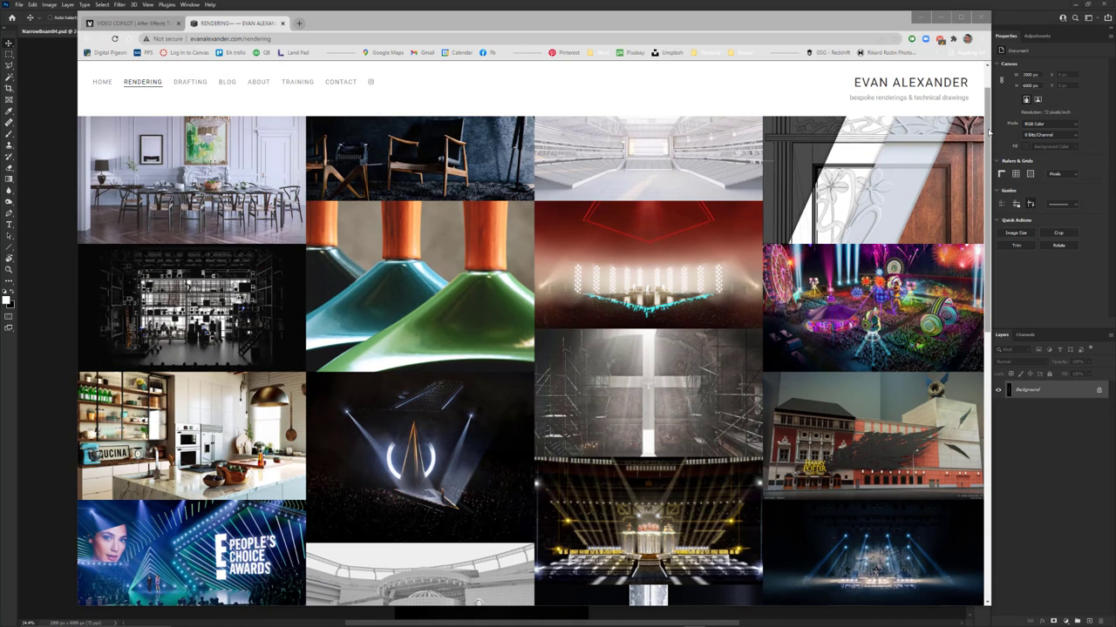
pyautogui.scroll(-4, 988, 130)
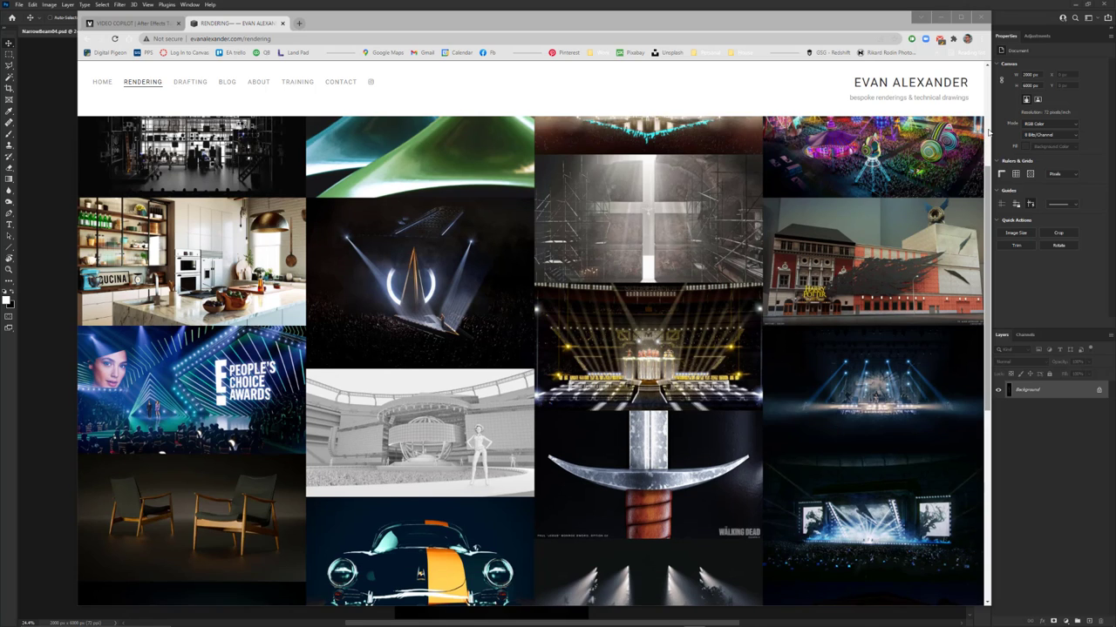
pyautogui.scroll(-5, 989, 132)
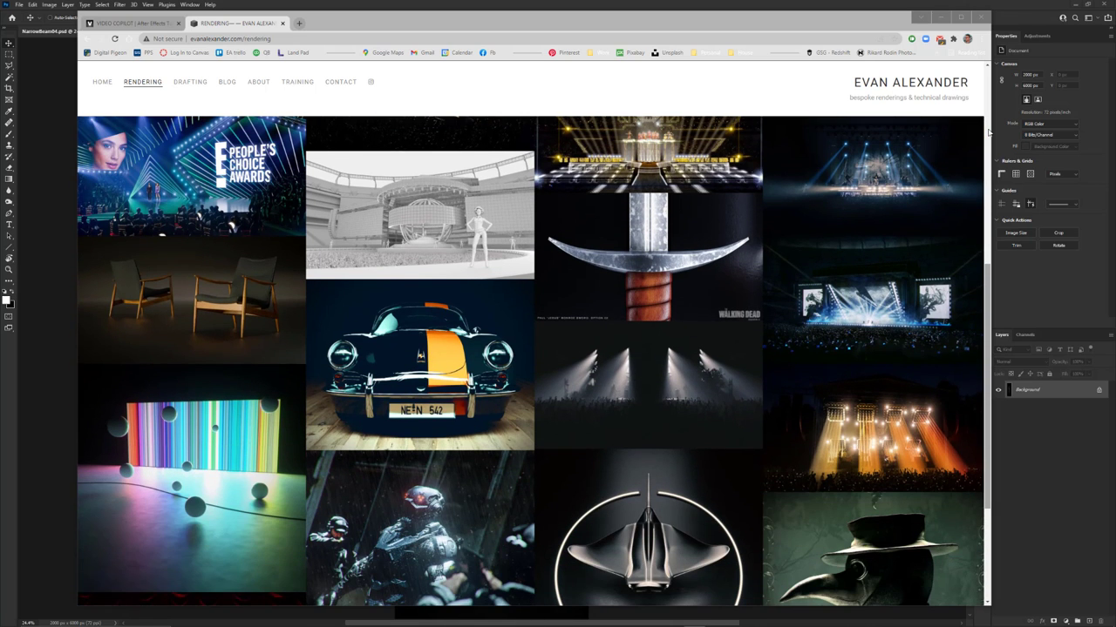
pyautogui.scroll(-3, 988, 133)
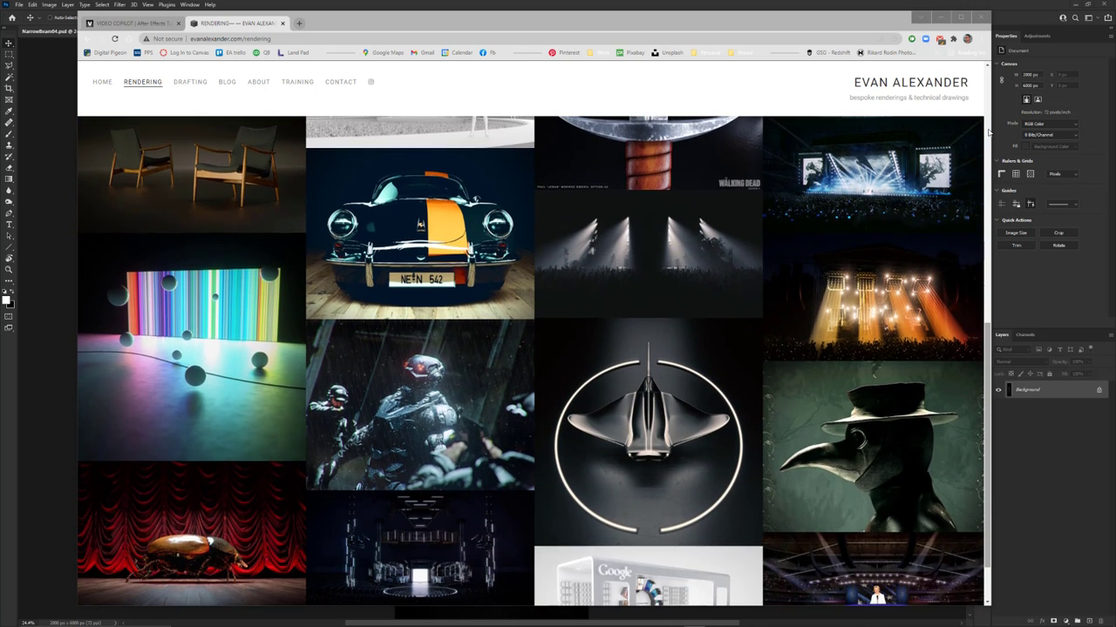
pyautogui.scroll(-2, 989, 130)
pyautogui.scroll(4, 988, 130)
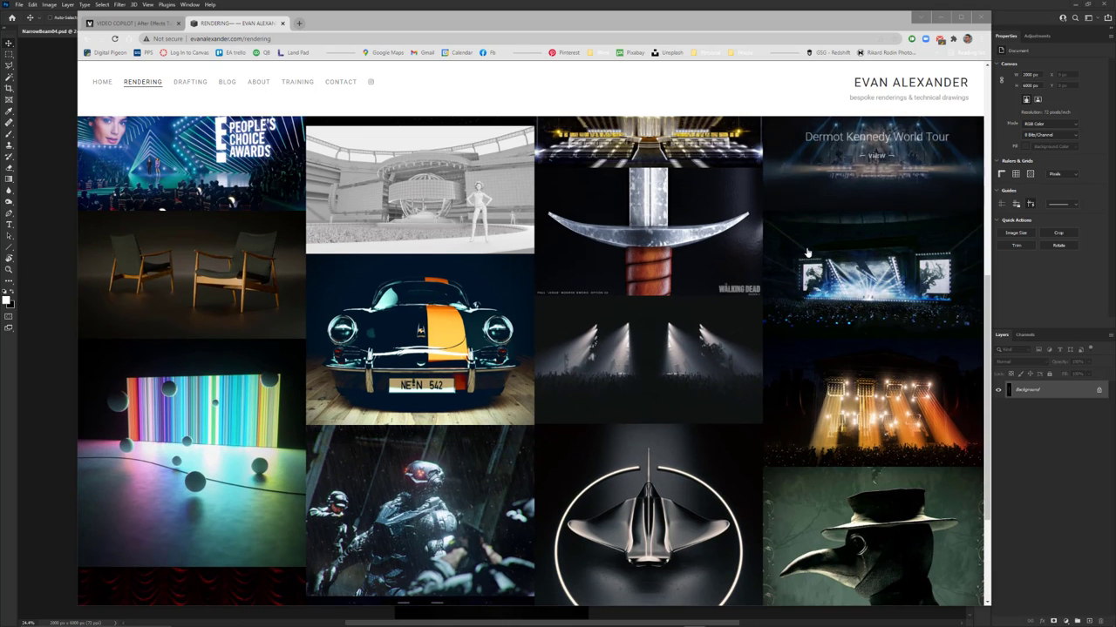
pyautogui.click(731, 318)
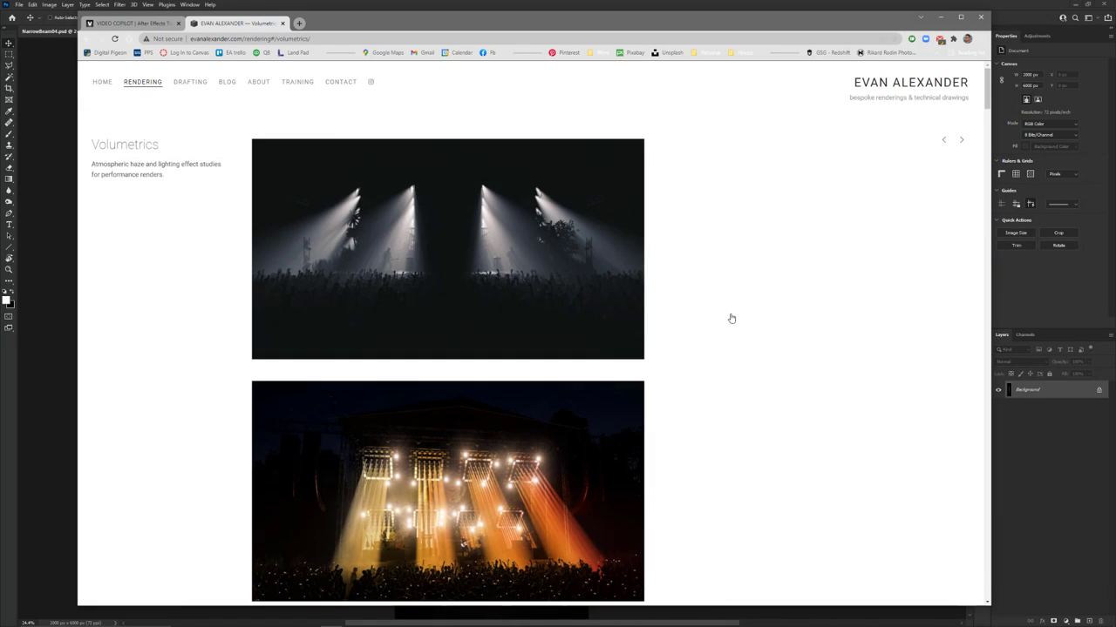
# - Browse down through the Volumetrics haze and beam renders and back up
pyautogui.scroll(-4, 731, 317)
pyautogui.scroll(-4, 731, 317)
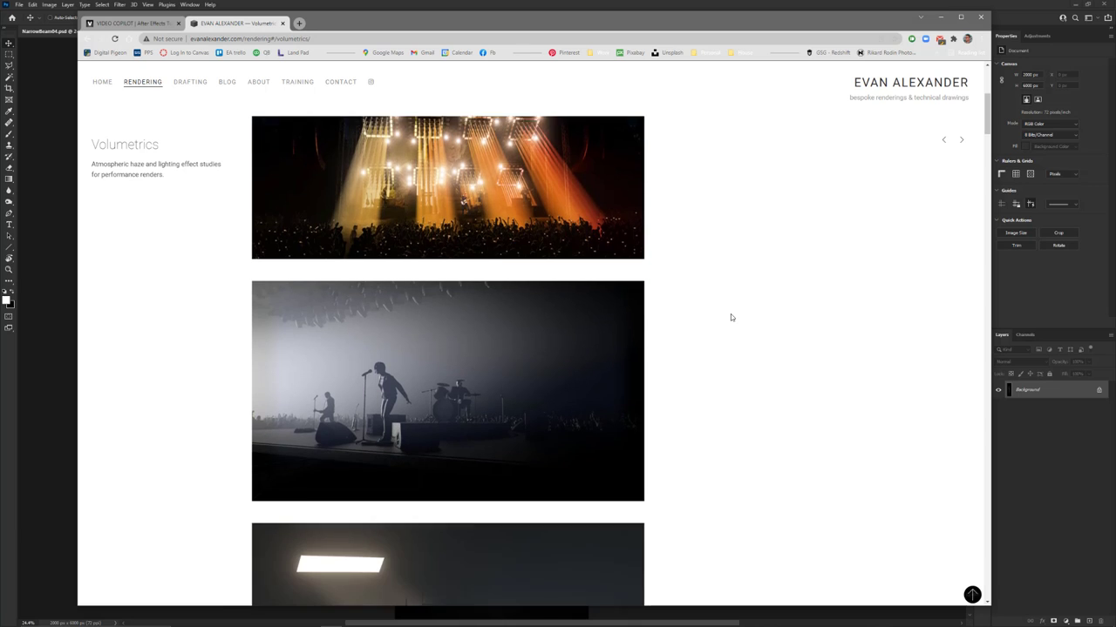
pyautogui.scroll(-4, 731, 317)
pyautogui.scroll(-4, 730, 317)
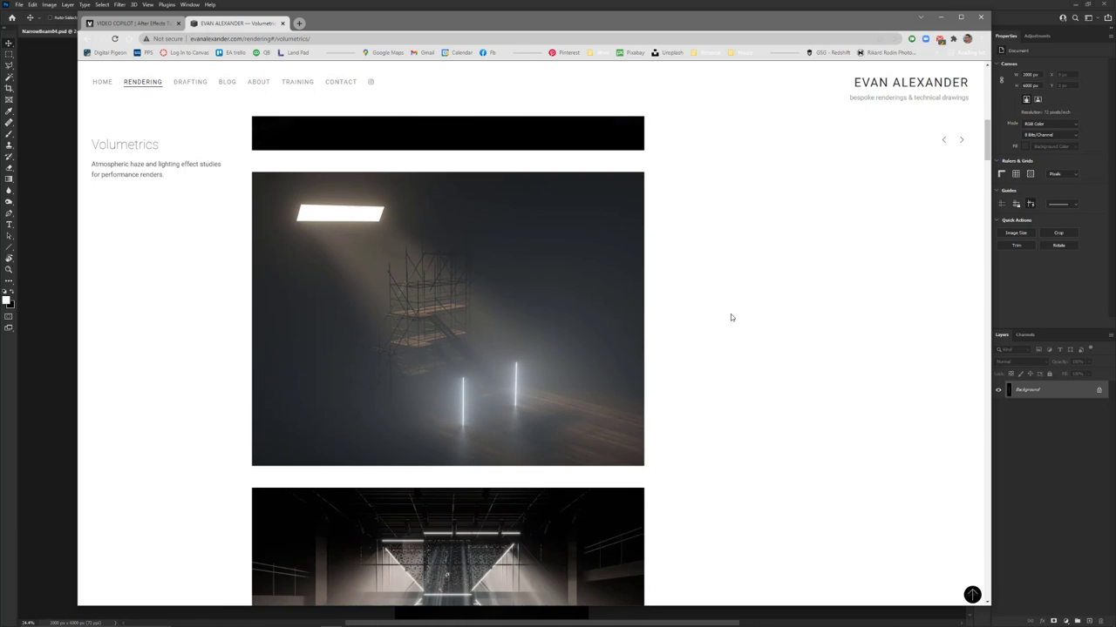
pyautogui.scroll(-4, 728, 315)
pyautogui.scroll(-4, 728, 314)
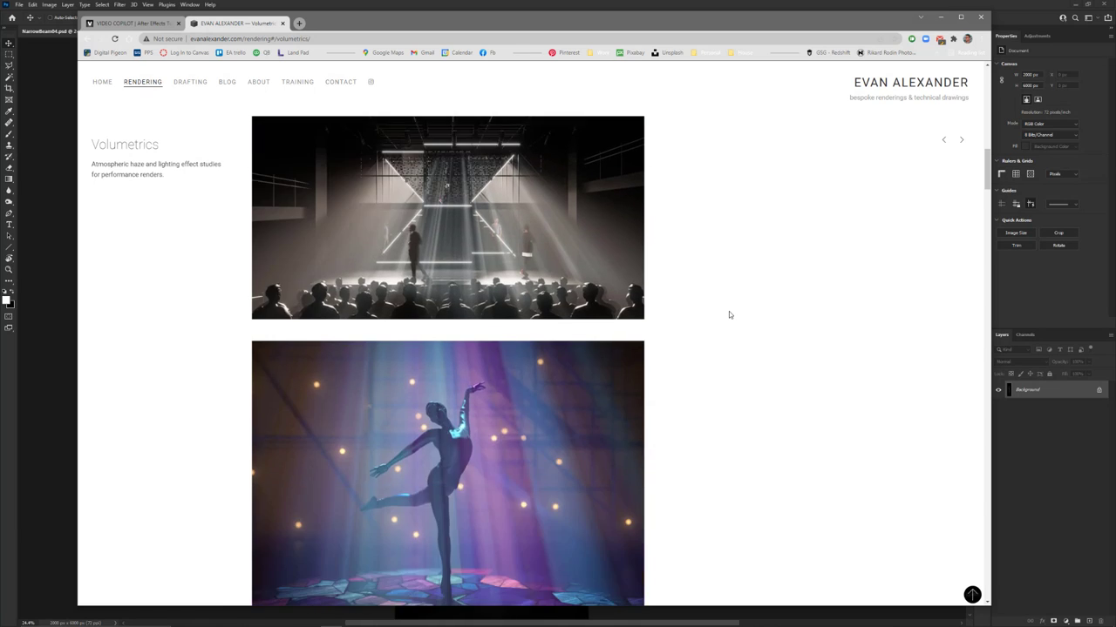
pyautogui.scroll(-4, 729, 315)
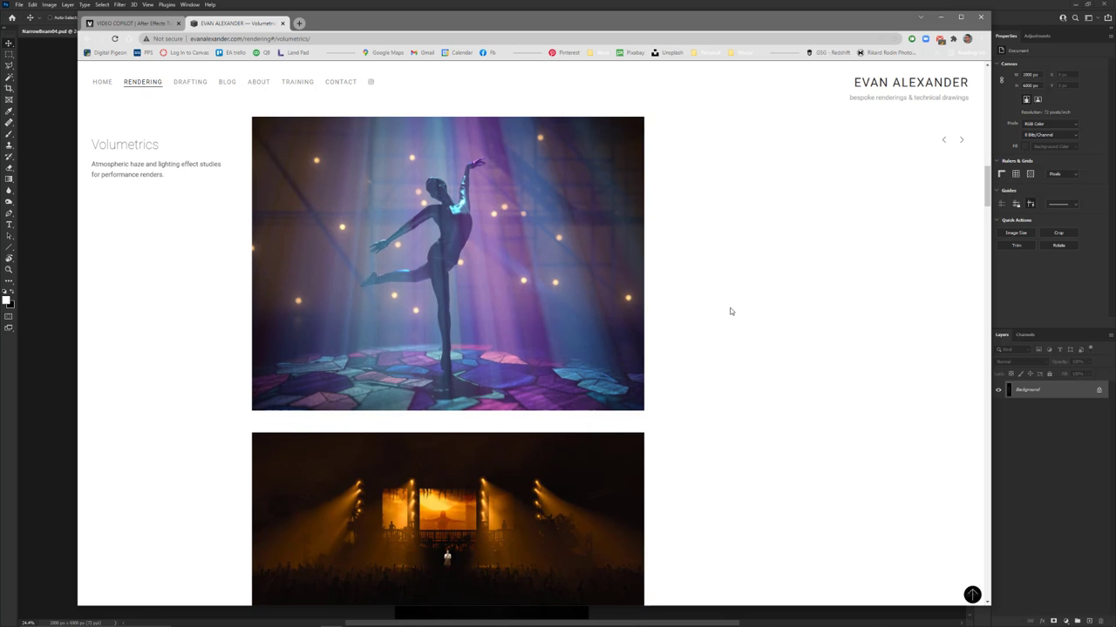
pyautogui.scroll(-4, 731, 311)
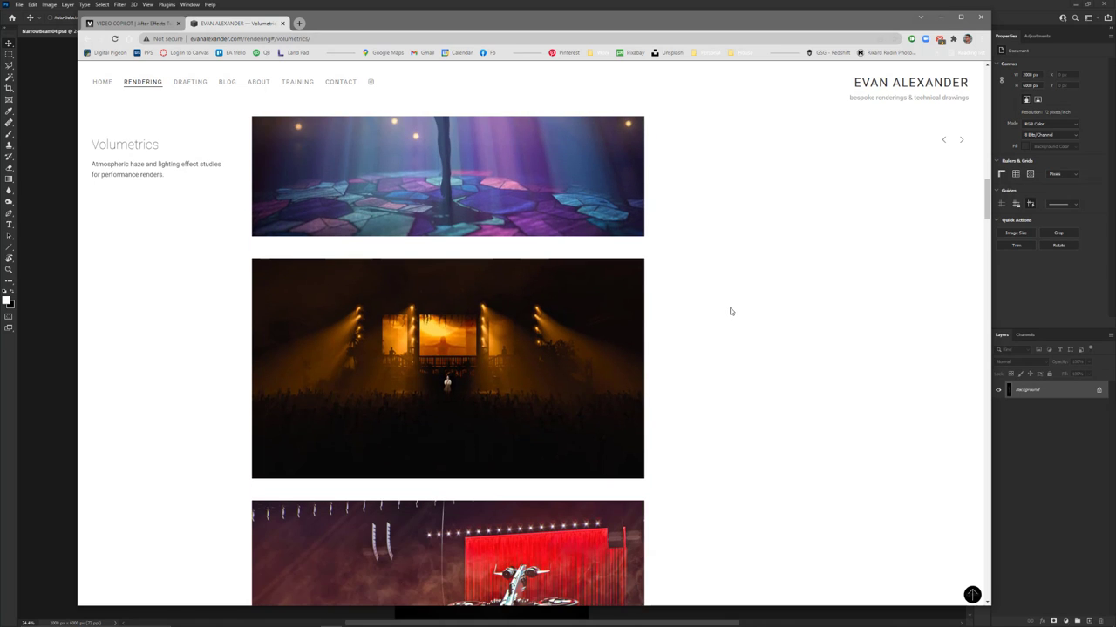
pyautogui.scroll(-4, 731, 311)
pyautogui.scroll(-4, 731, 311)
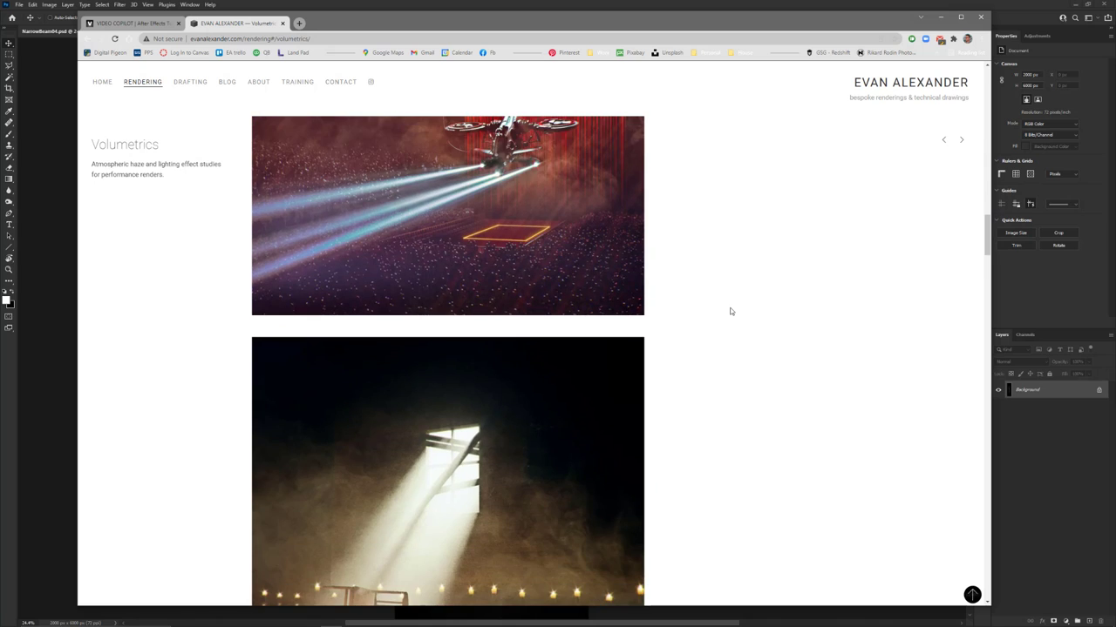
pyautogui.scroll(-4, 731, 311)
pyautogui.scroll(-4, 731, 312)
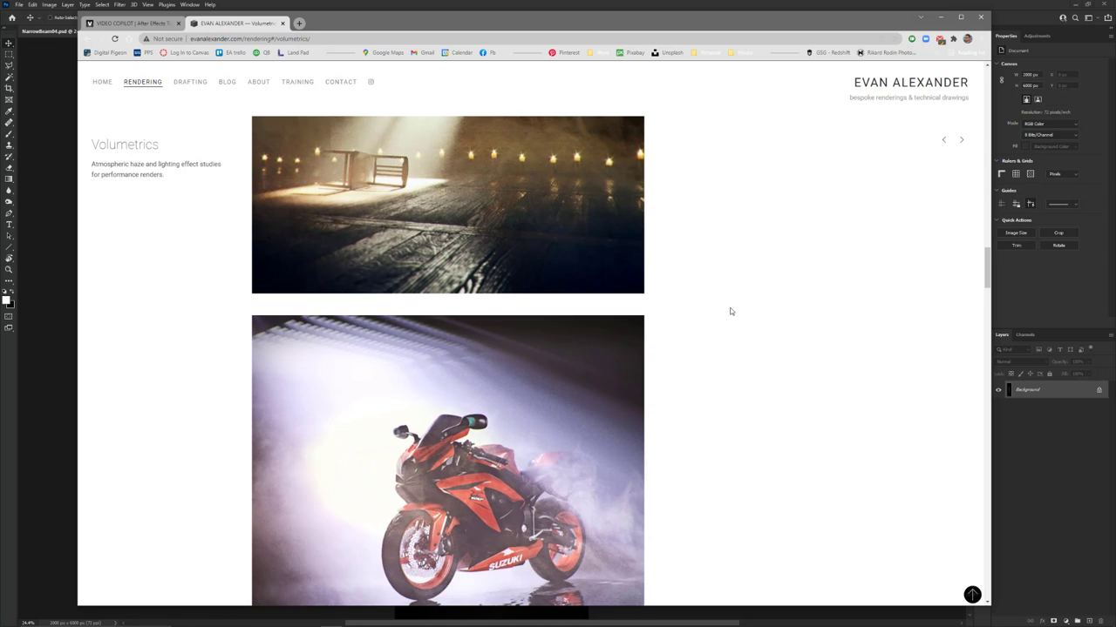
pyautogui.scroll(-4, 731, 311)
pyautogui.scroll(-4, 730, 311)
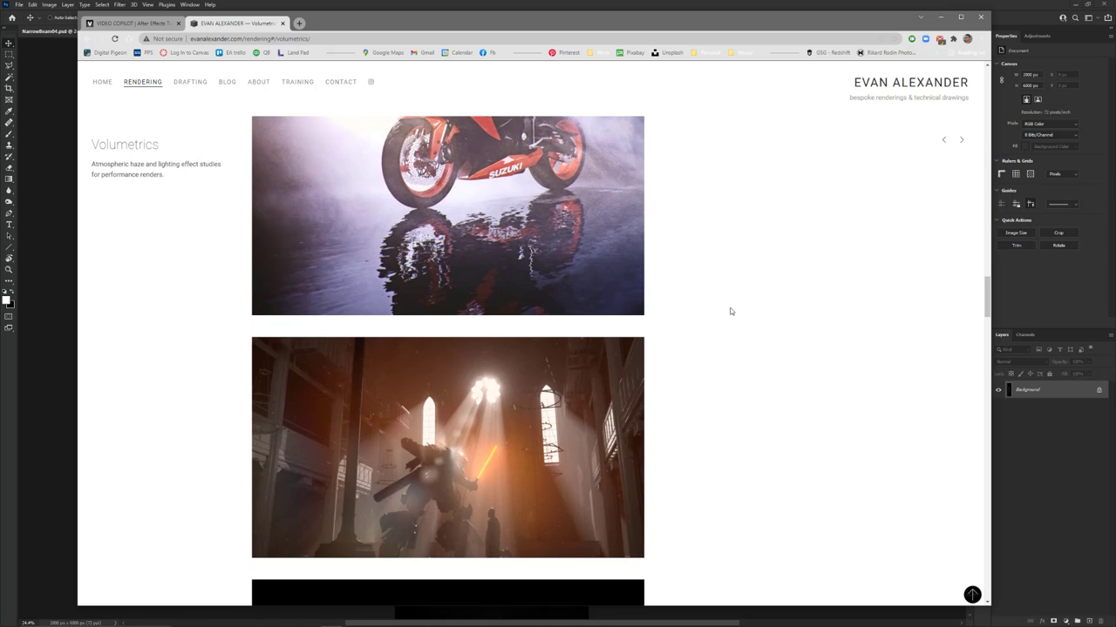
pyautogui.scroll(-4, 730, 311)
pyautogui.scroll(-4, 731, 311)
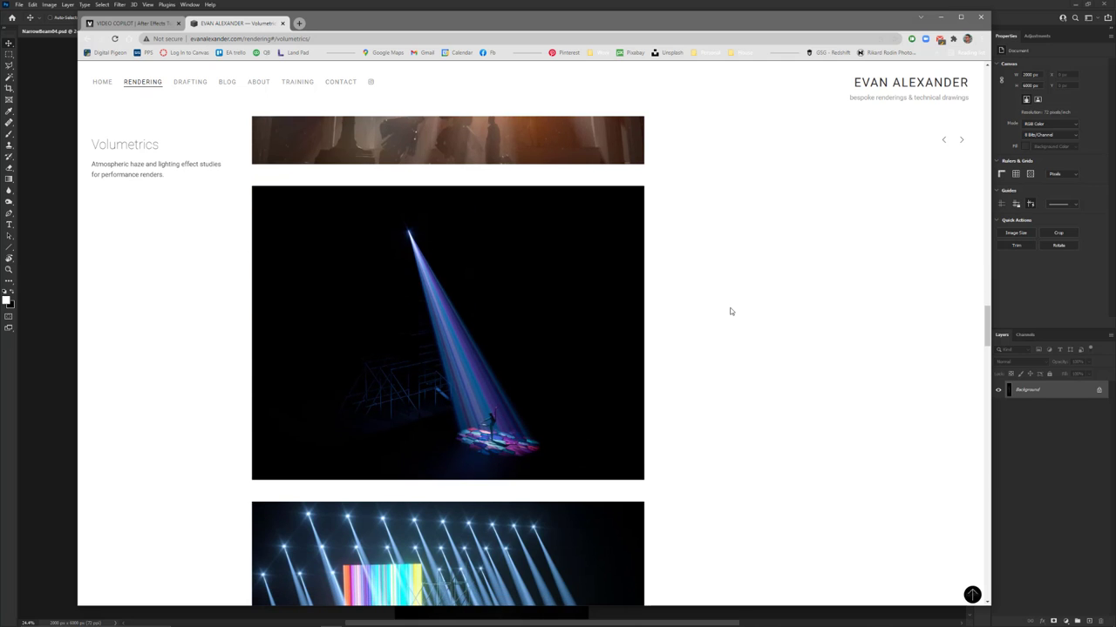
pyautogui.scroll(-4, 731, 311)
pyautogui.scroll(-4, 730, 312)
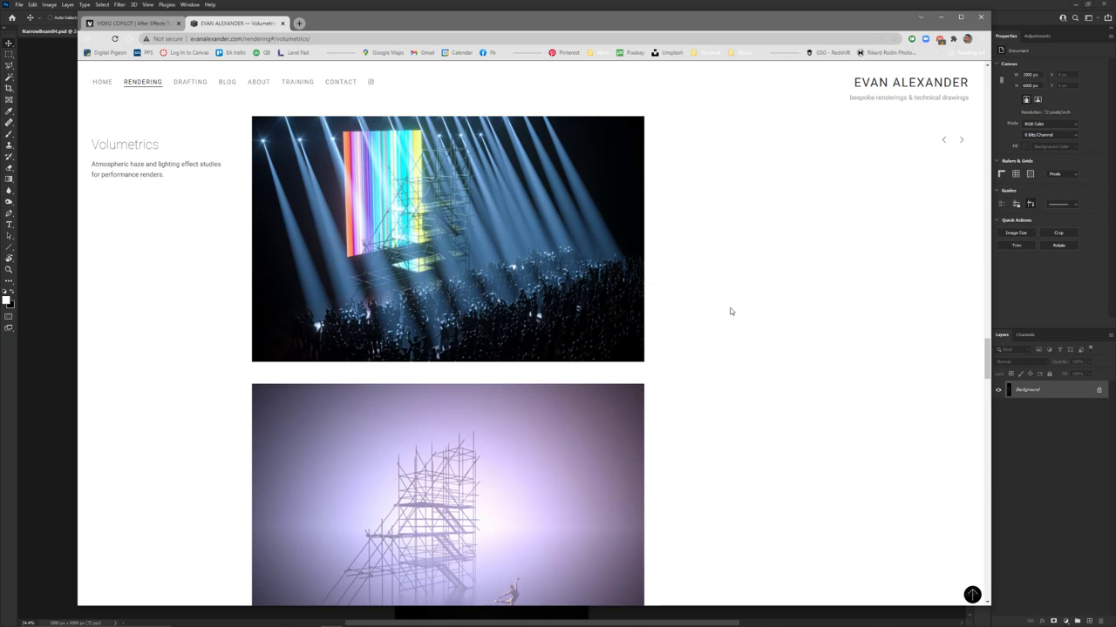
pyautogui.scroll(-4, 731, 311)
pyautogui.scroll(-4, 730, 311)
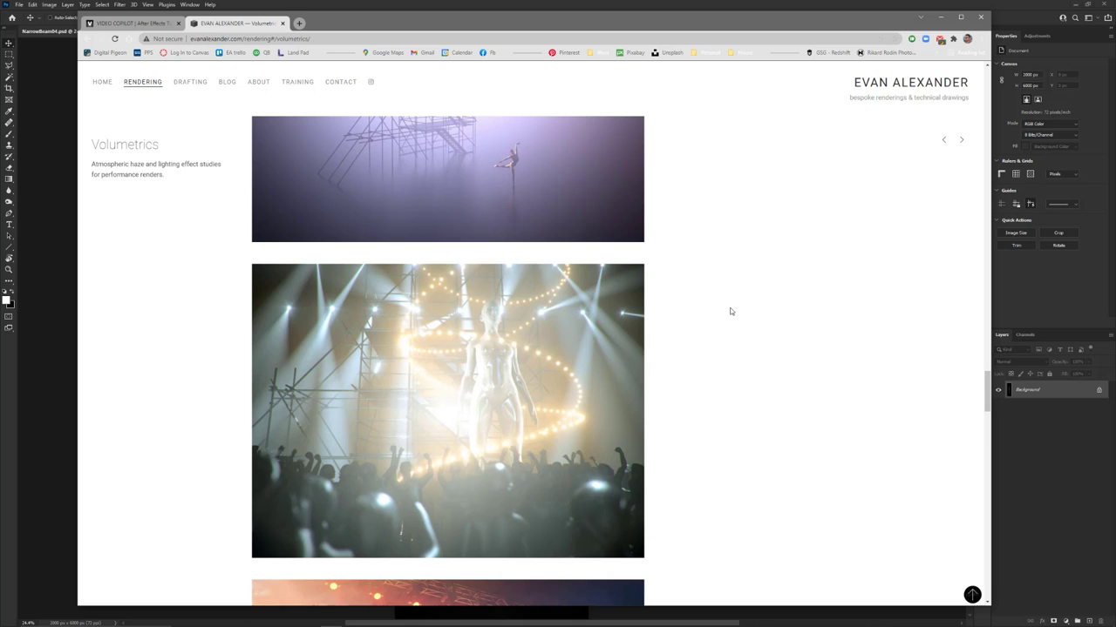
pyautogui.scroll(-4, 731, 312)
pyautogui.scroll(12, 730, 311)
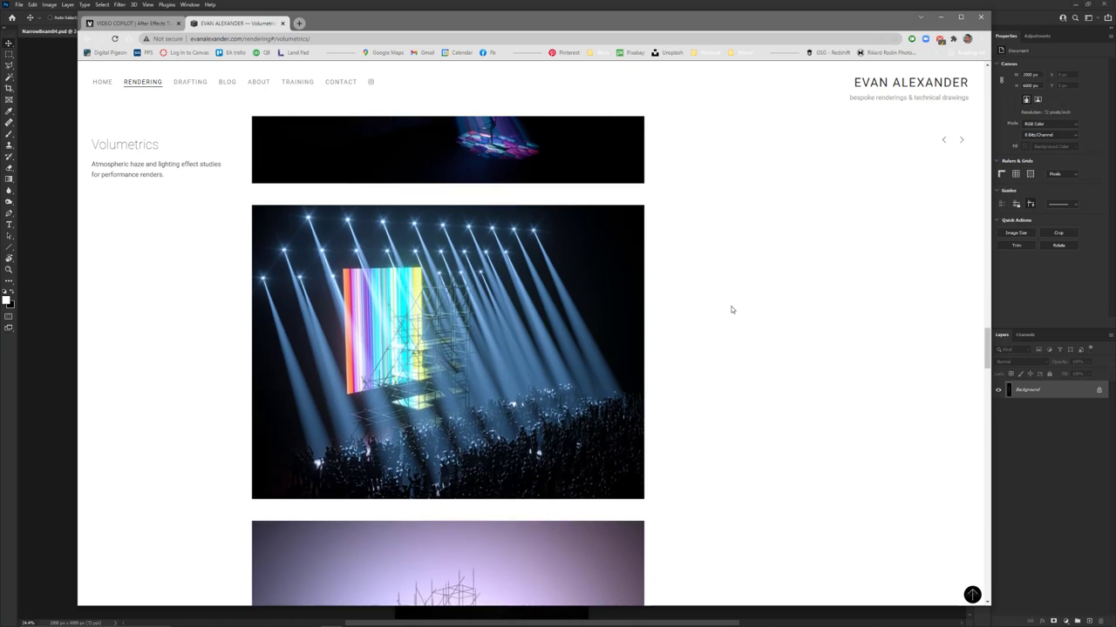
pyautogui.scroll(20, 732, 310)
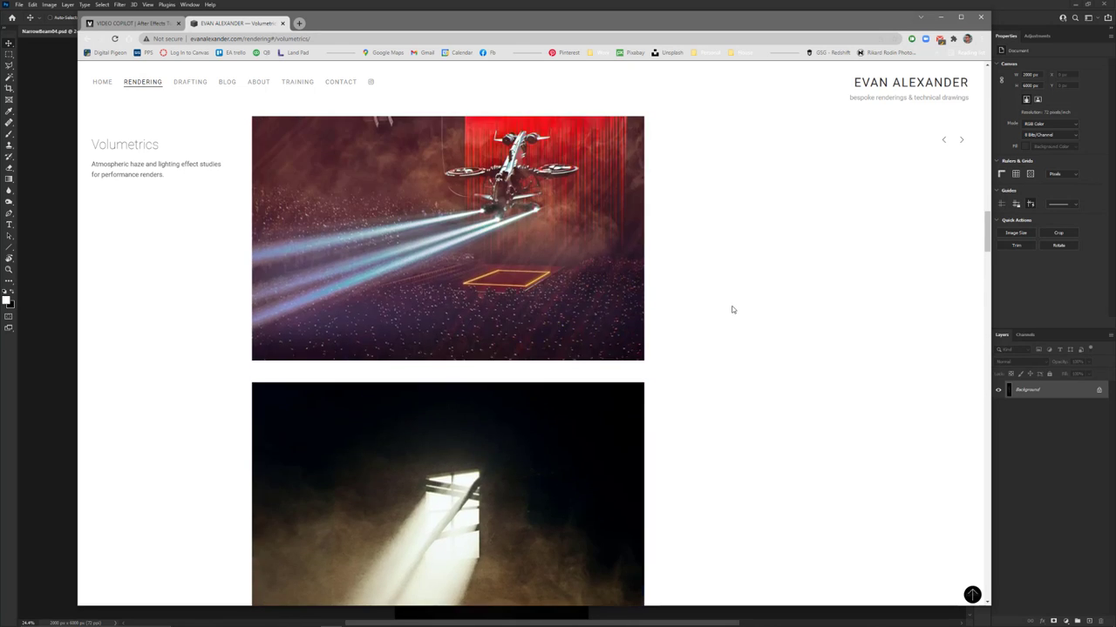
pyautogui.scroll(18, 731, 309)
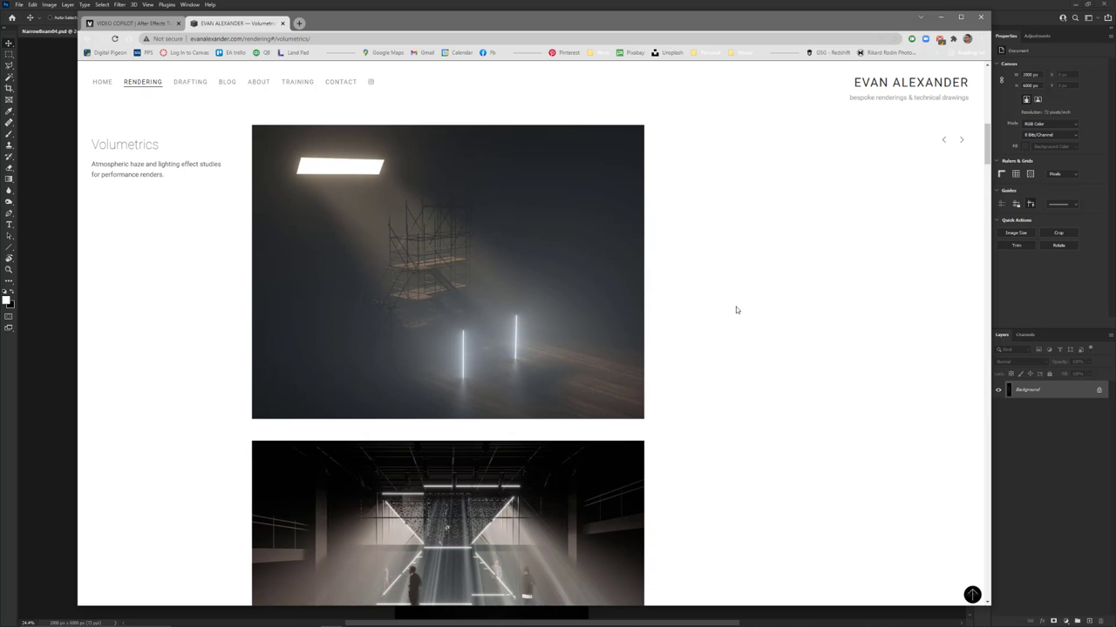
pyautogui.scroll(10, 736, 309)
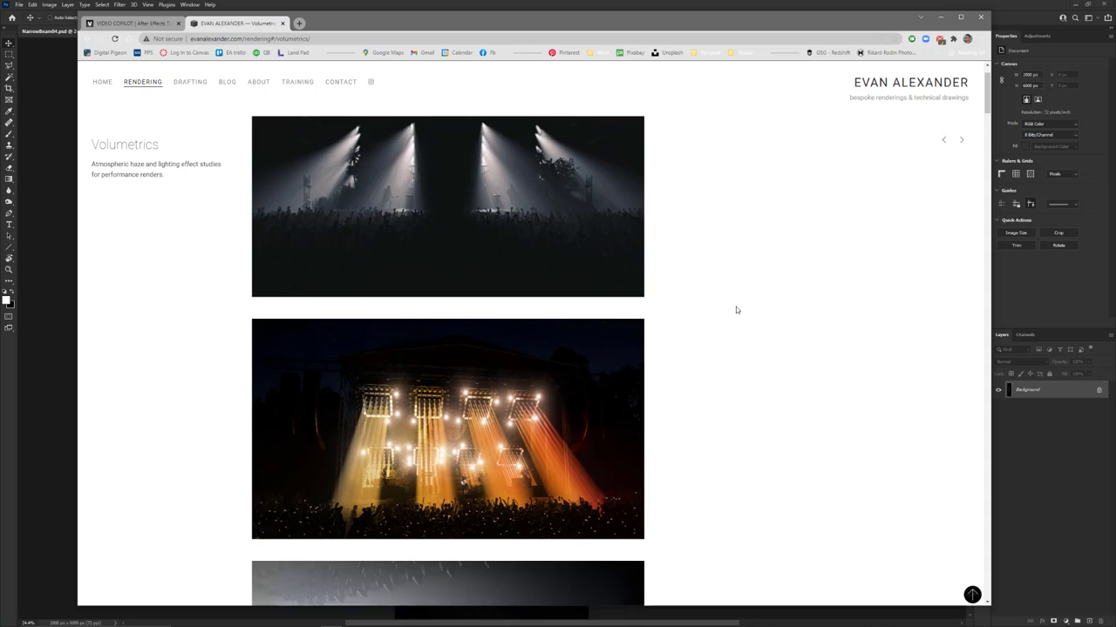
pyautogui.scroll(1, 736, 309)
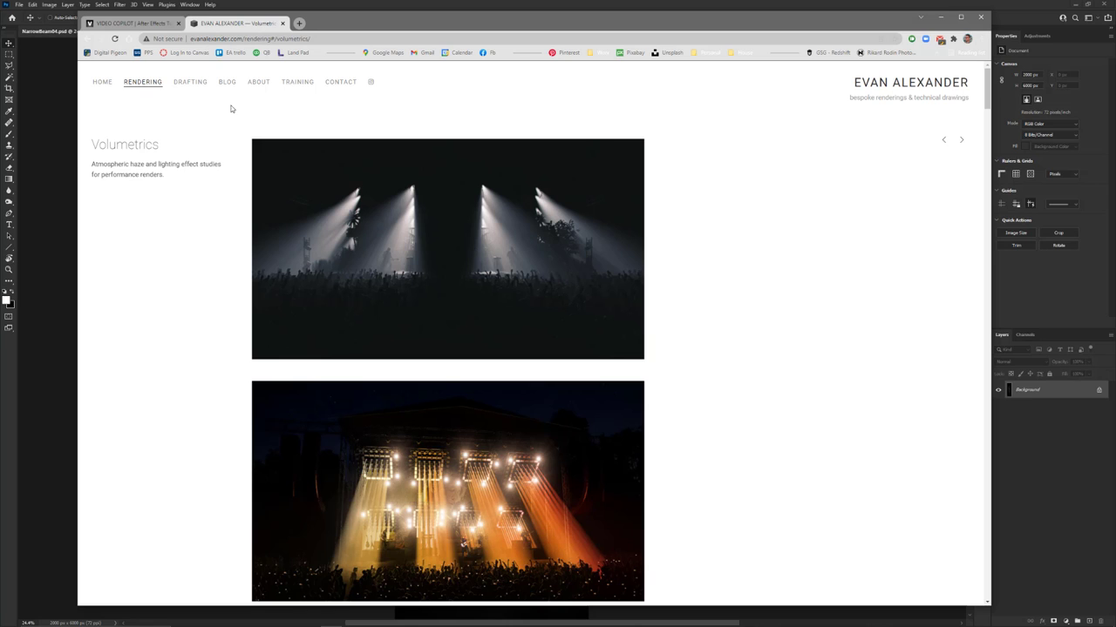
# - Switch to the VIDEO COPILOT tab with the Optical Flares product page
pyautogui.click(149, 24)
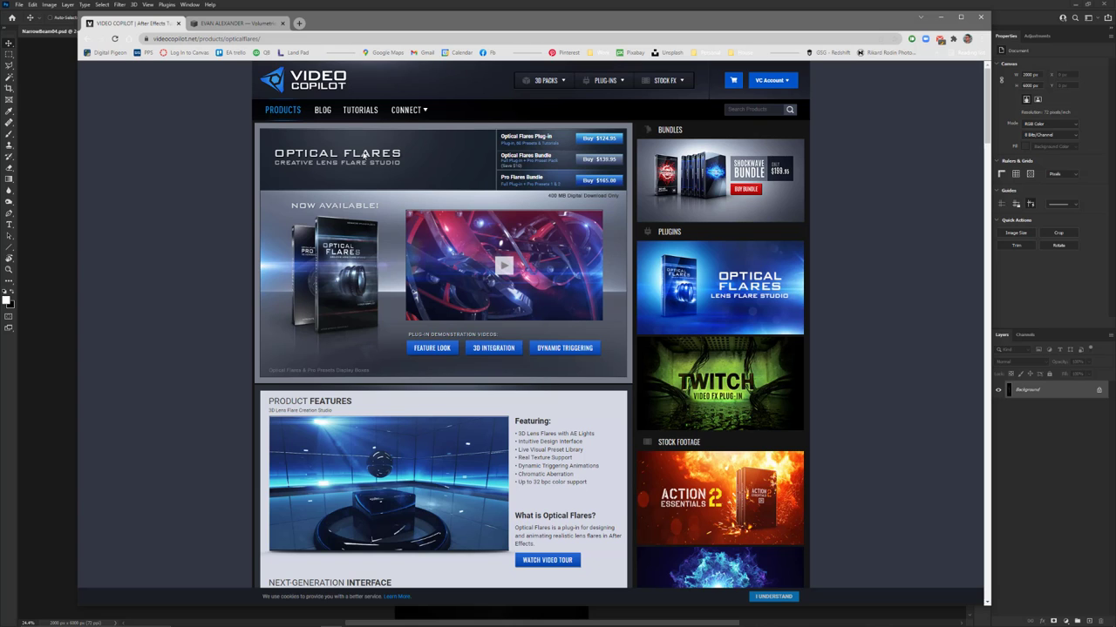
# - Scroll the Optical Flares page past Advanced Features down to the Key Features grid
pyautogui.scroll(-3, 365, 154)
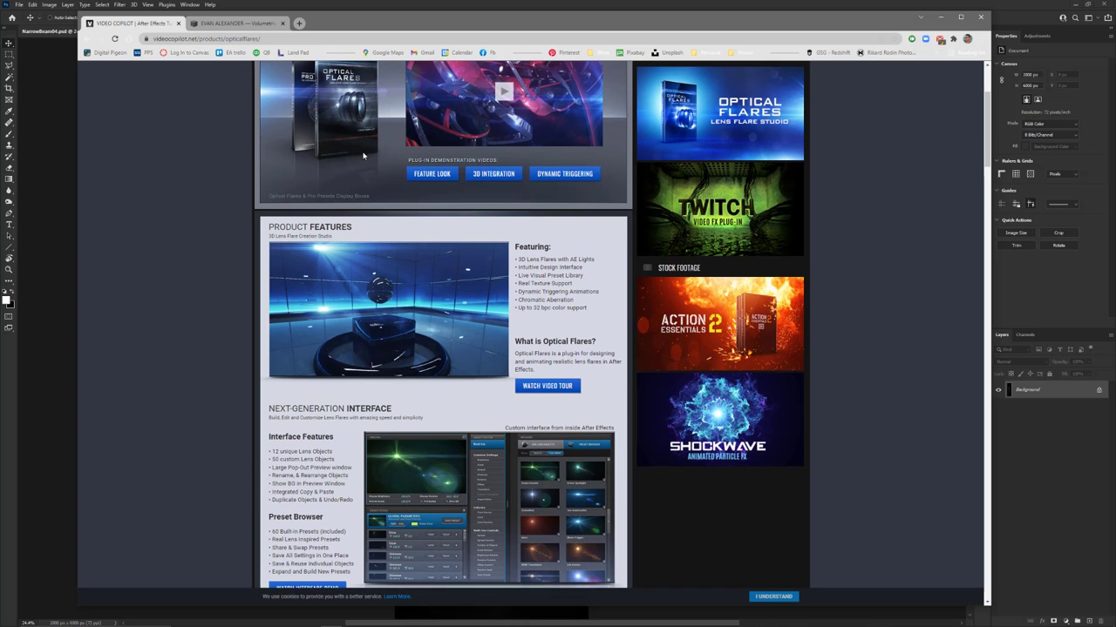
pyautogui.scroll(-2, 364, 154)
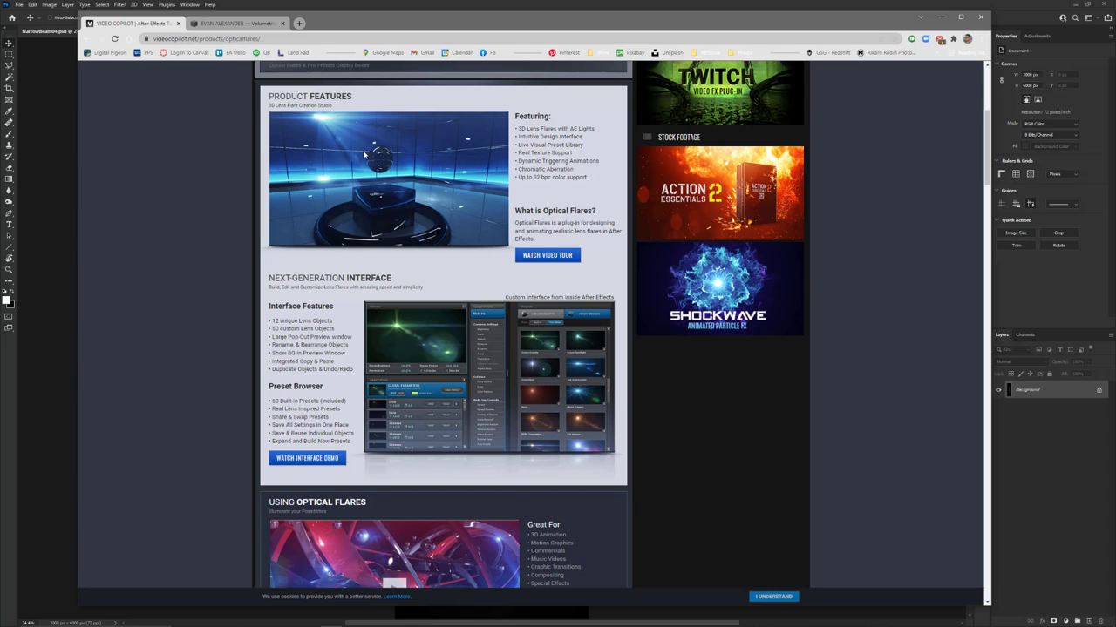
pyautogui.scroll(-2, 364, 154)
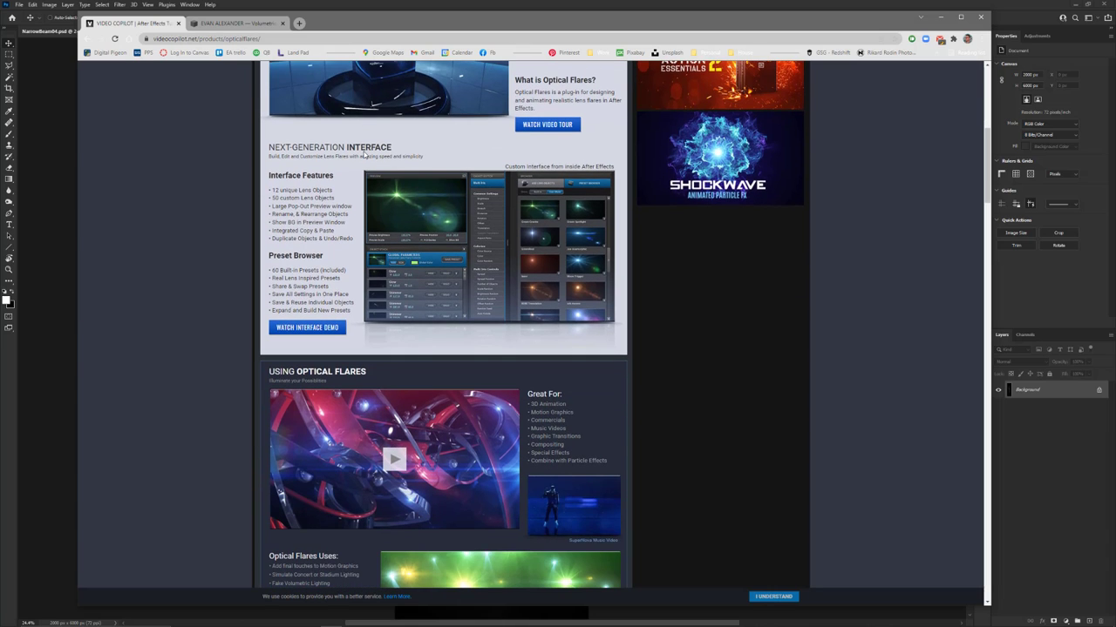
pyautogui.scroll(-2, 365, 154)
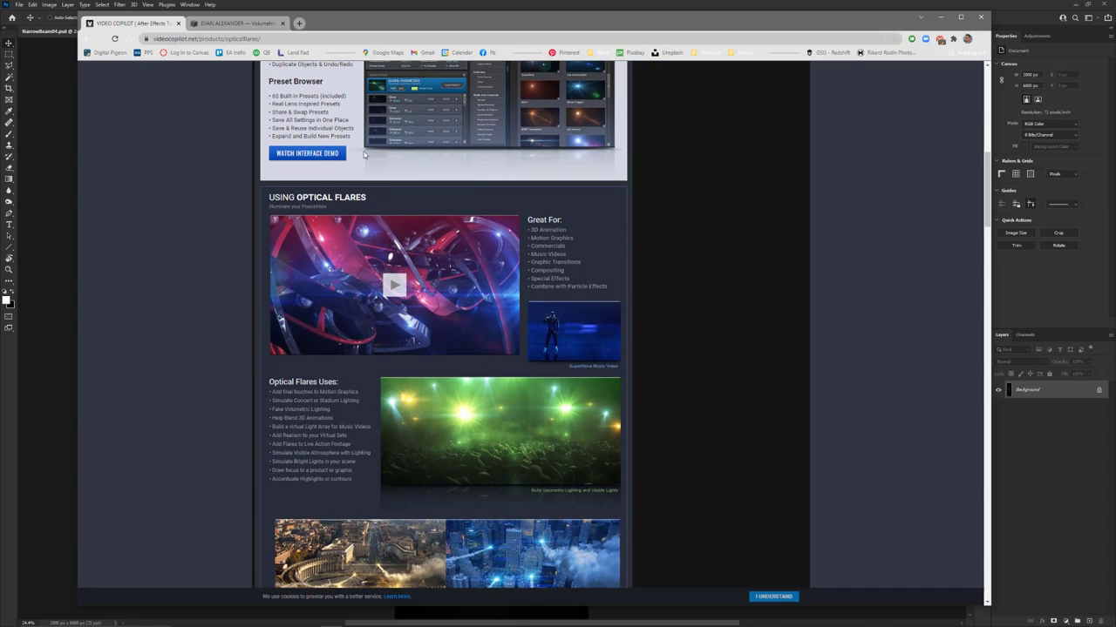
pyautogui.scroll(-2, 364, 154)
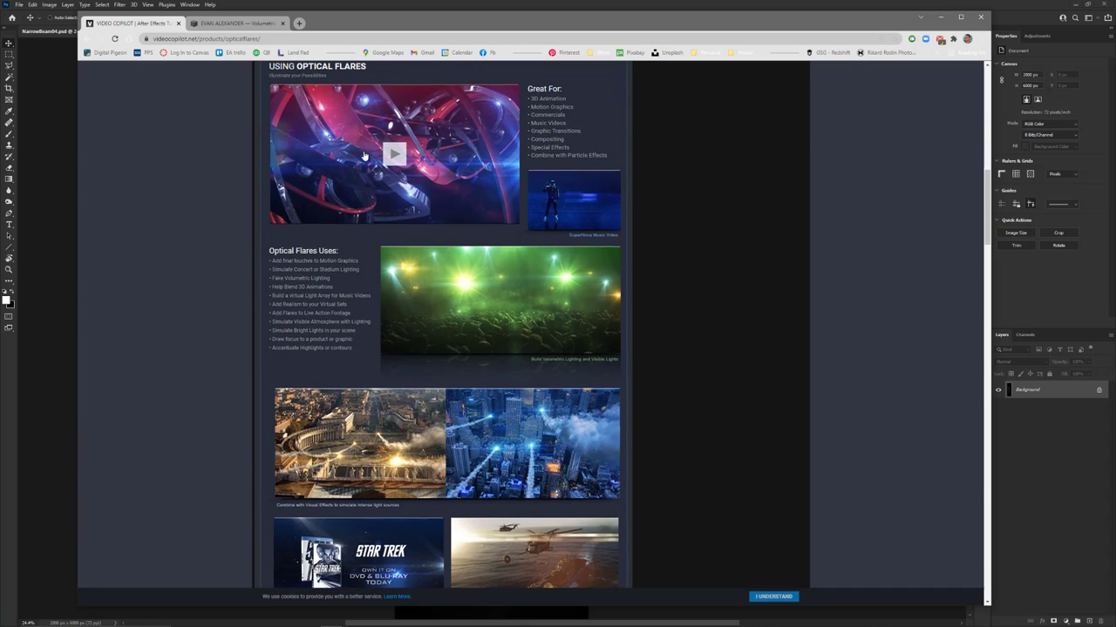
pyautogui.scroll(-2, 365, 154)
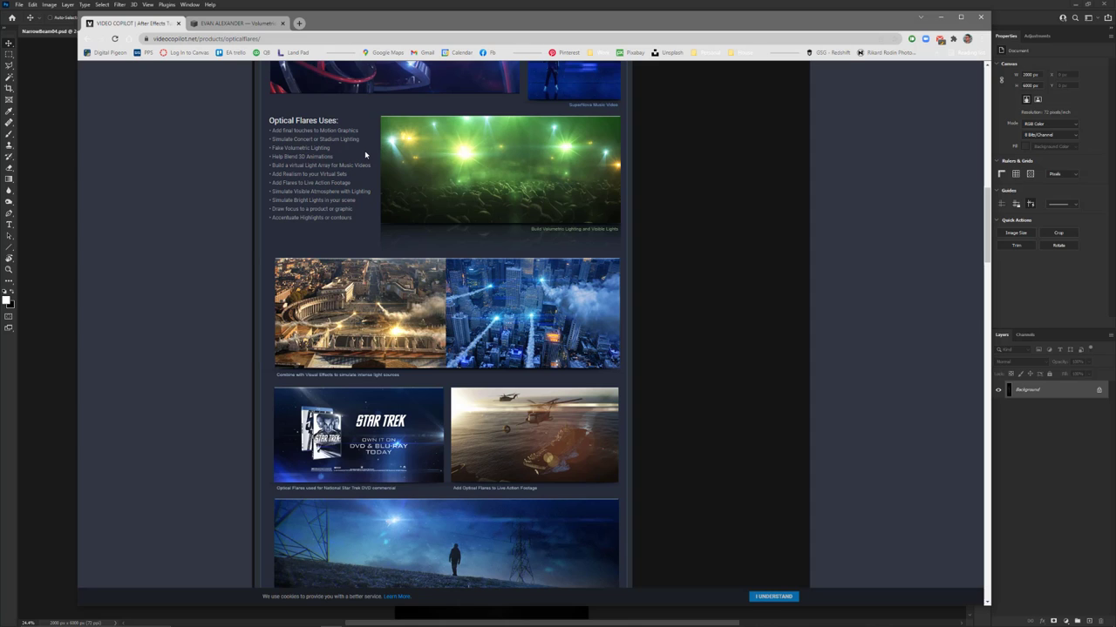
pyautogui.scroll(-2, 365, 155)
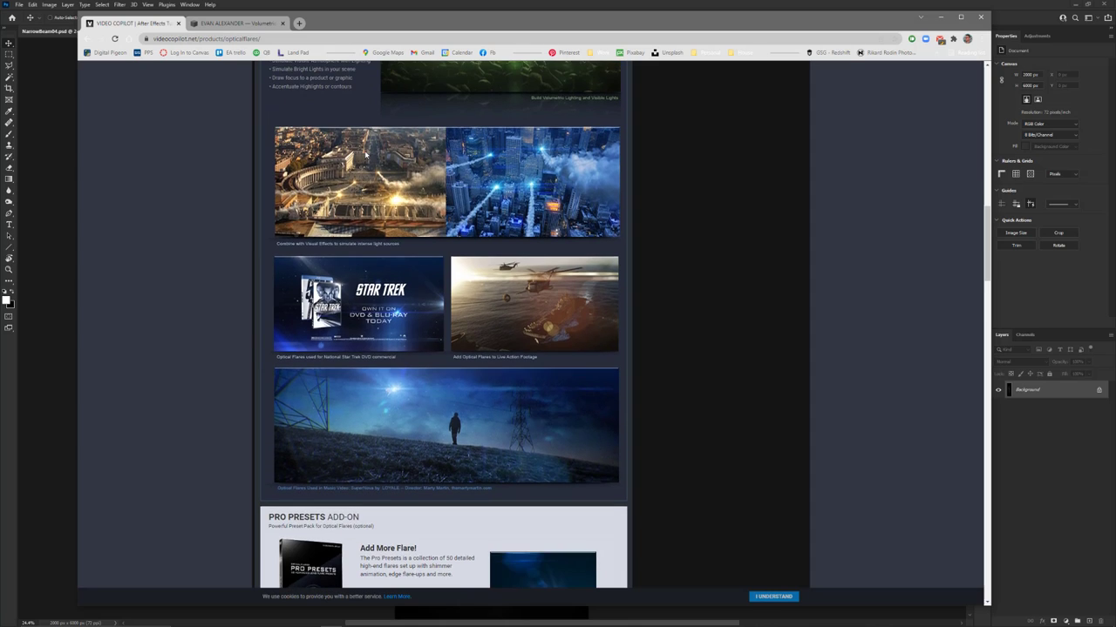
pyautogui.scroll(-3, 365, 154)
pyautogui.scroll(-2, 365, 154)
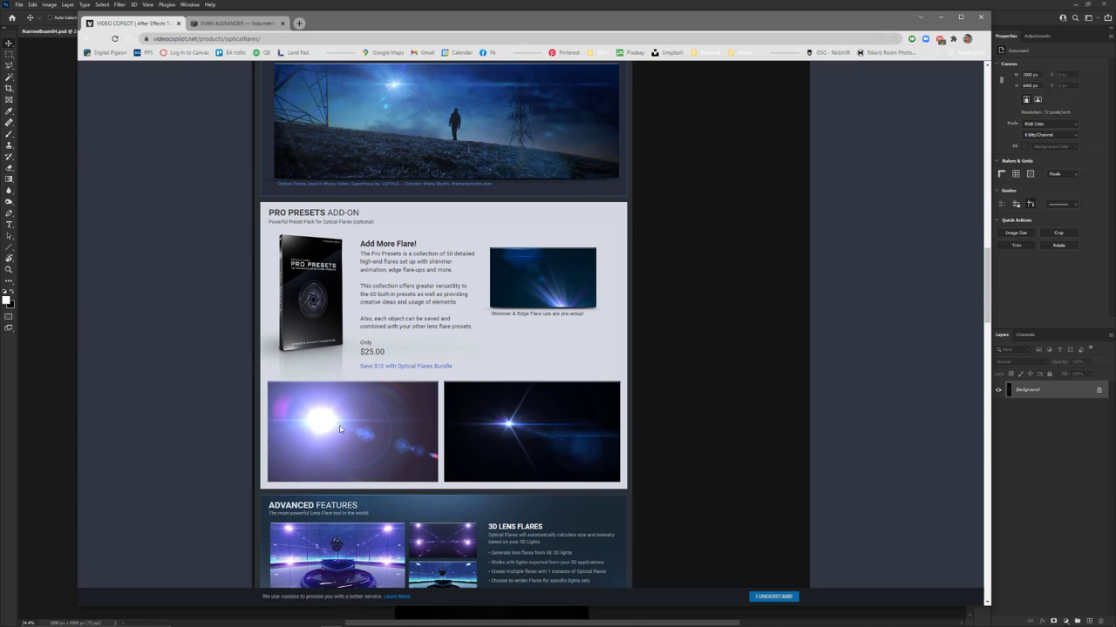
pyautogui.scroll(-2, 392, 414)
pyautogui.scroll(-2, 393, 416)
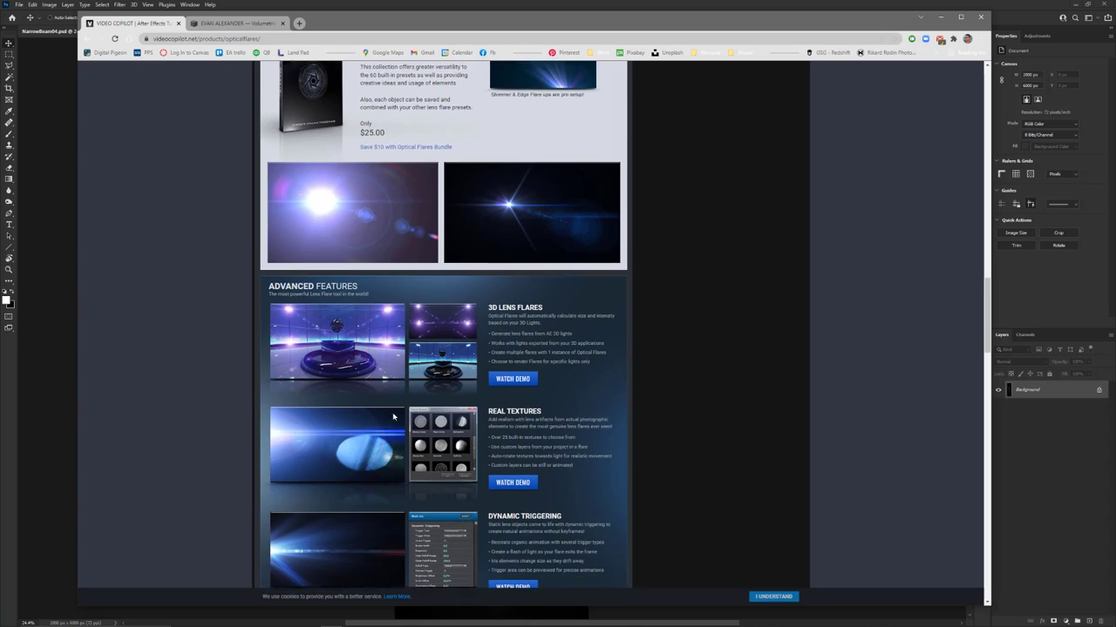
pyautogui.scroll(-1, 392, 416)
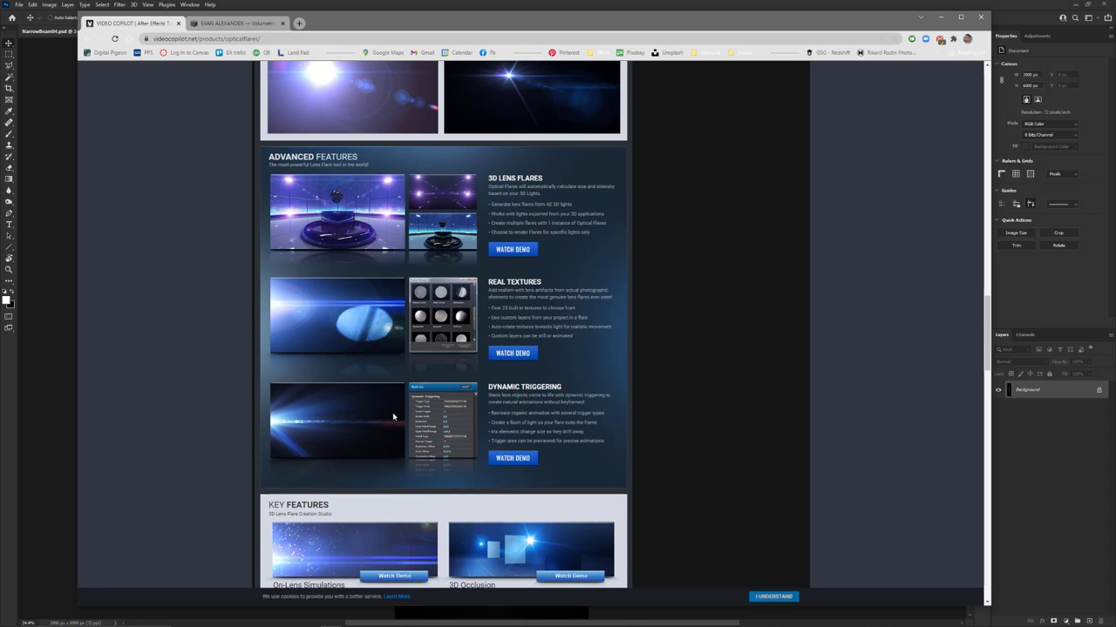
pyautogui.scroll(-2, 392, 416)
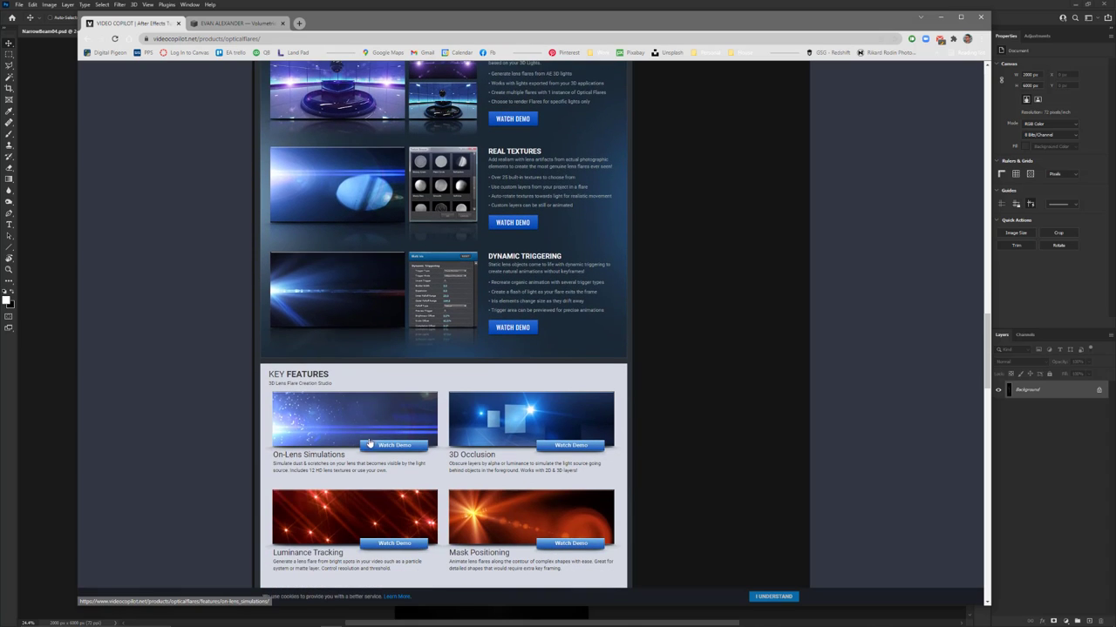
pyautogui.scroll(-3, 482, 503)
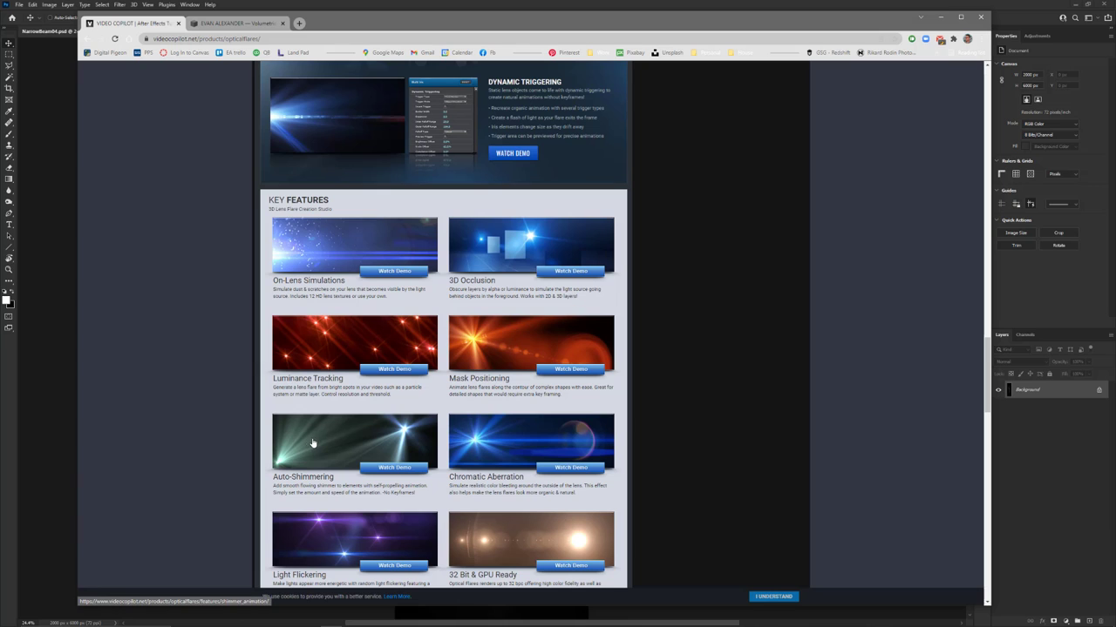
# - Scroll to the bottom of the Optical Flares product page
pyautogui.scroll(-2, 314, 441)
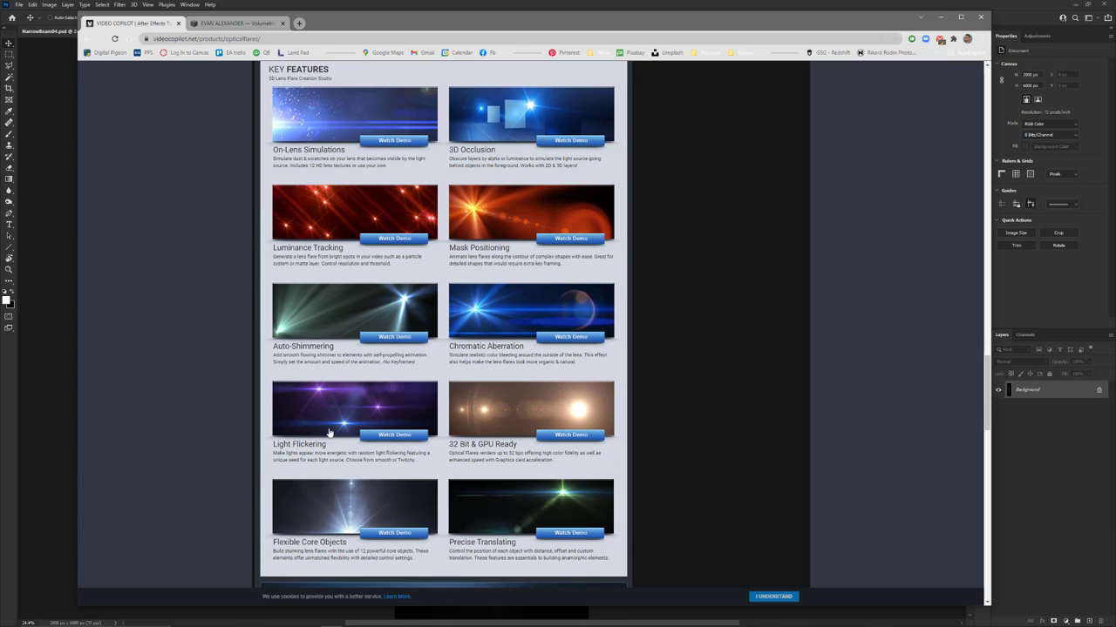
pyautogui.scroll(-3, 329, 432)
pyautogui.scroll(-2, 329, 433)
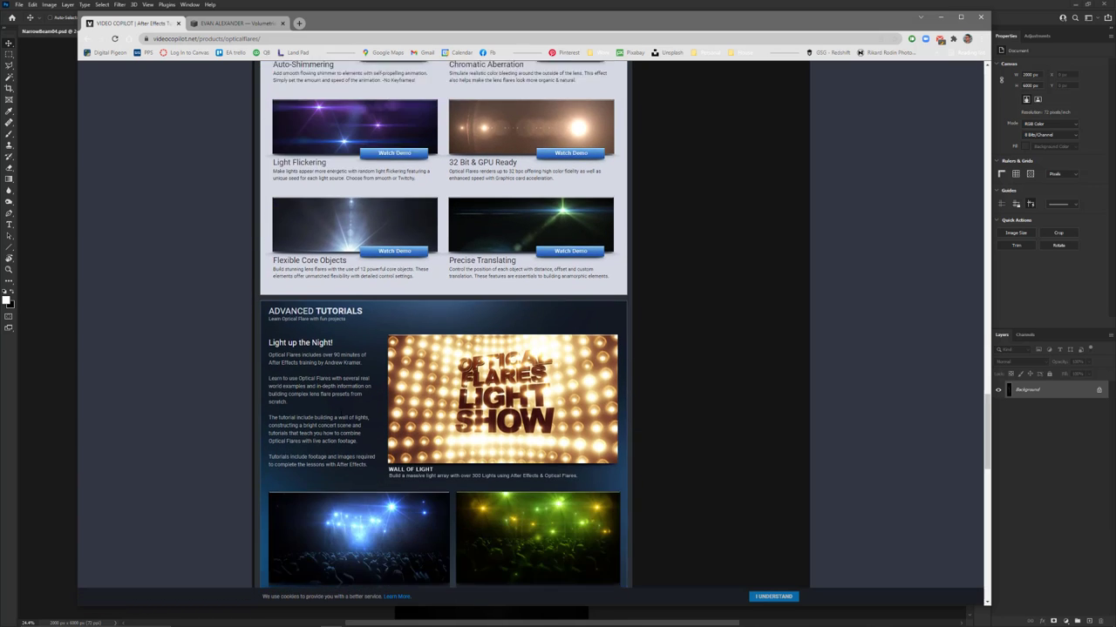
pyautogui.scroll(-2, 340, 416)
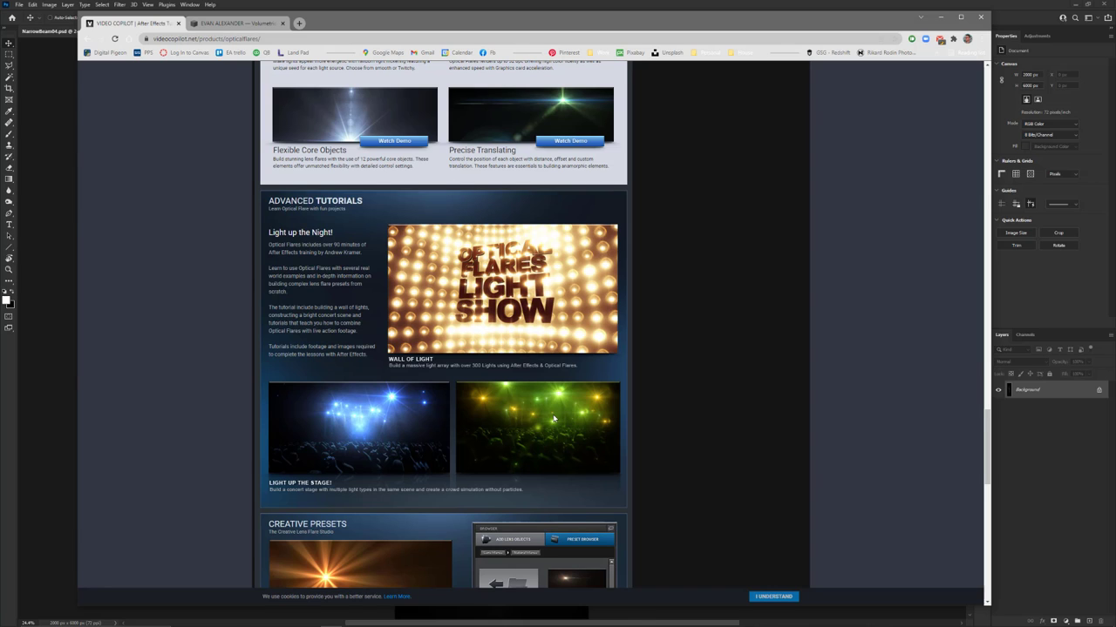
pyautogui.scroll(-3, 552, 419)
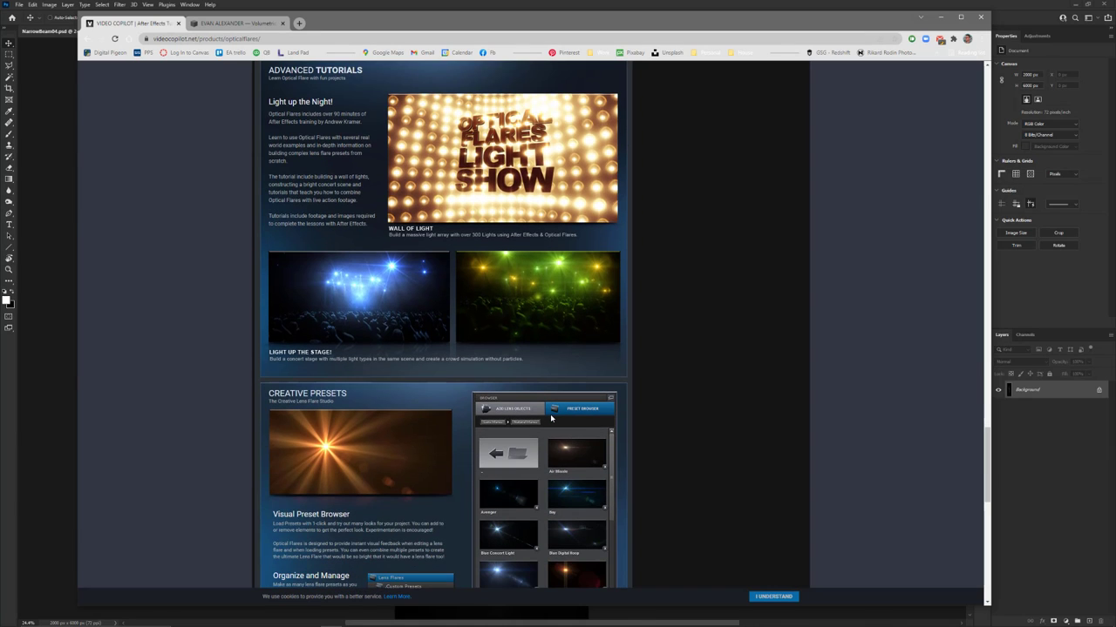
pyautogui.scroll(-3, 550, 414)
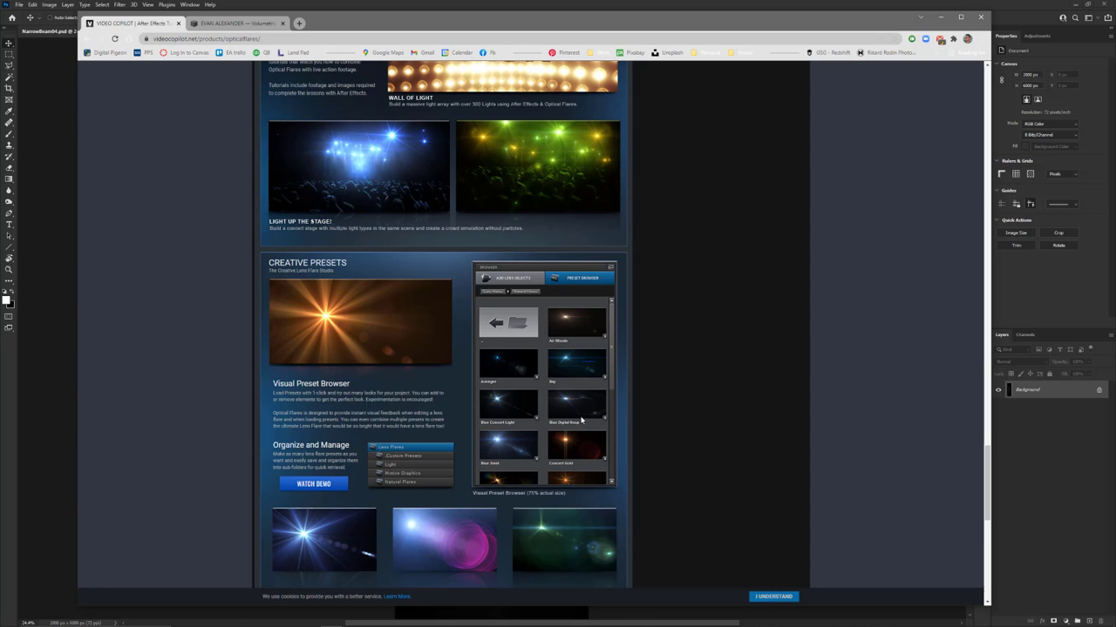
pyautogui.scroll(-2, 581, 421)
pyautogui.scroll(-4, 582, 421)
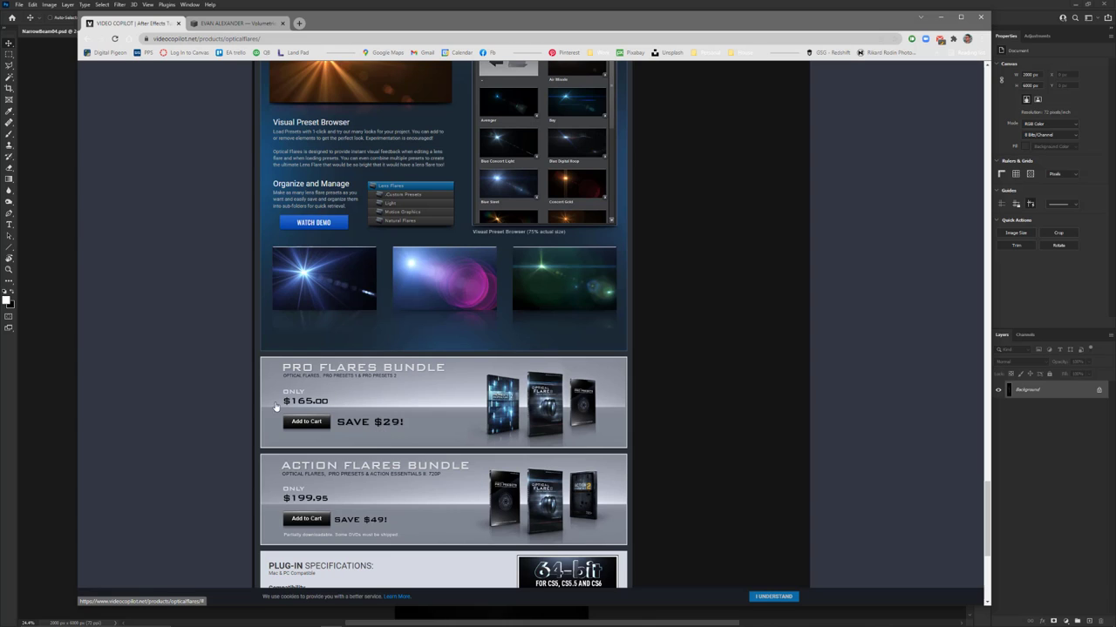
pyautogui.scroll(-2, 344, 422)
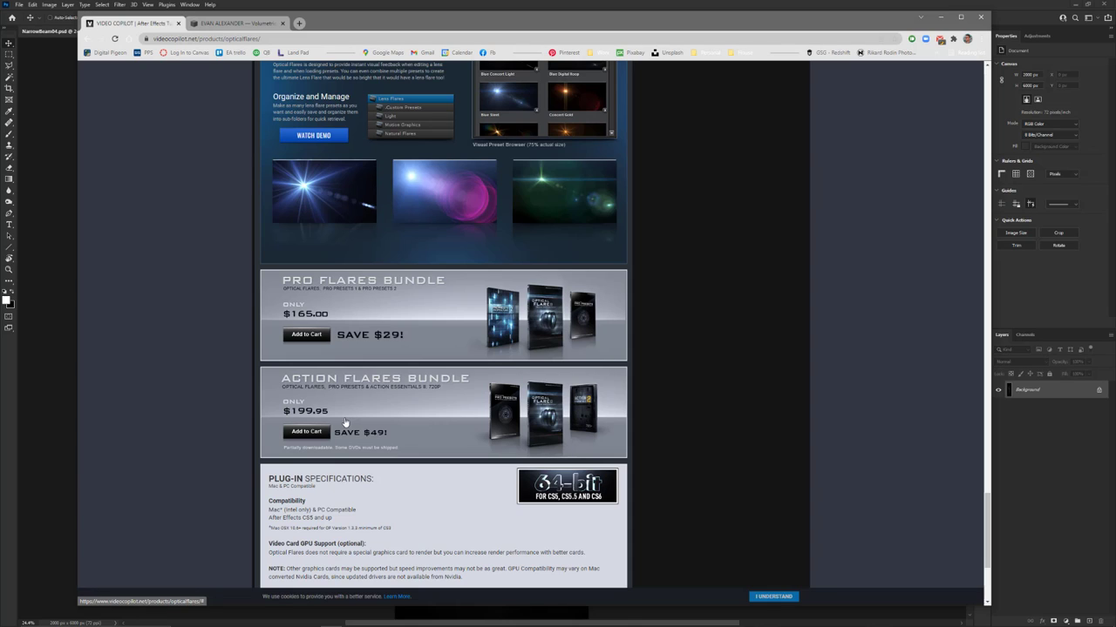
pyautogui.scroll(-3, 344, 423)
pyautogui.scroll(-2, 344, 422)
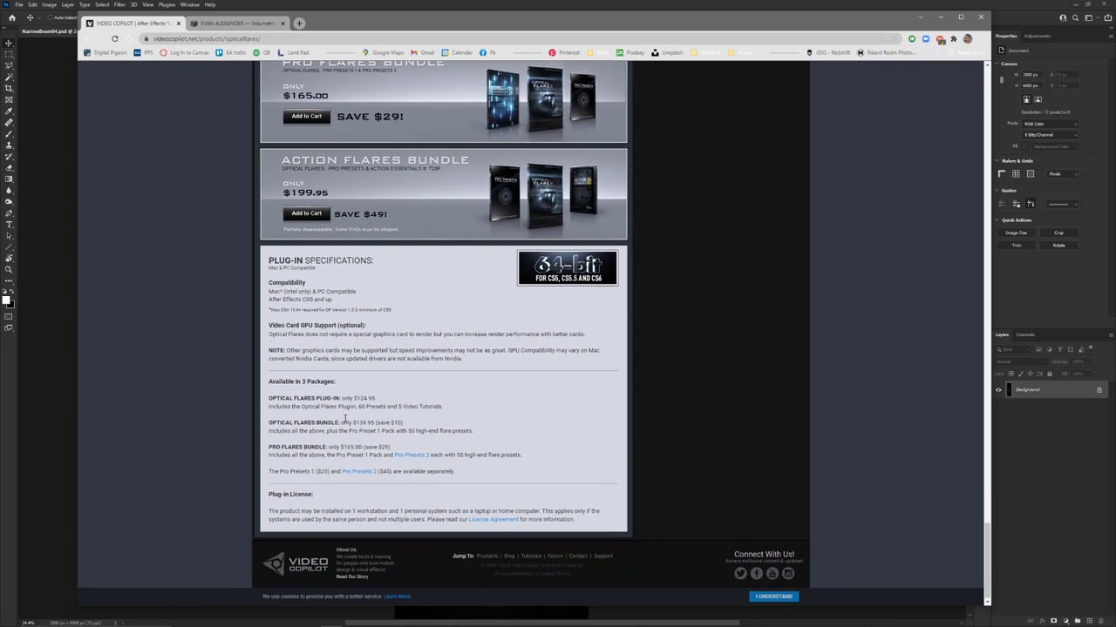
# - Scroll back up, then bring Photoshop forward showing NarrowBeam04.psd
pyautogui.scroll(10, 344, 423)
pyautogui.scroll(15, 344, 423)
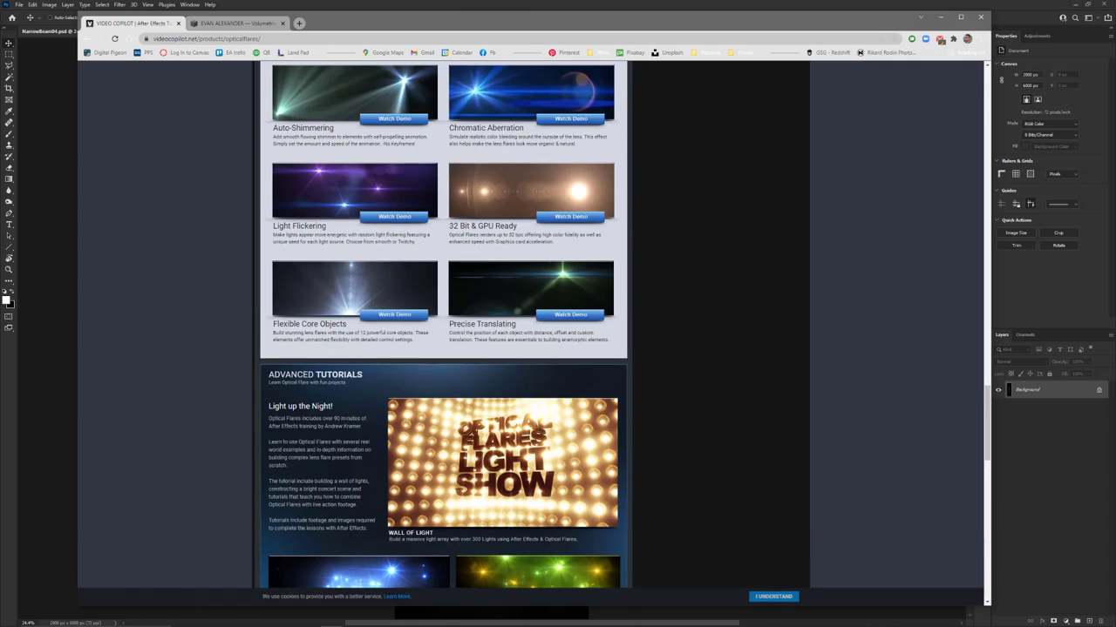
pyautogui.scroll(20, 344, 423)
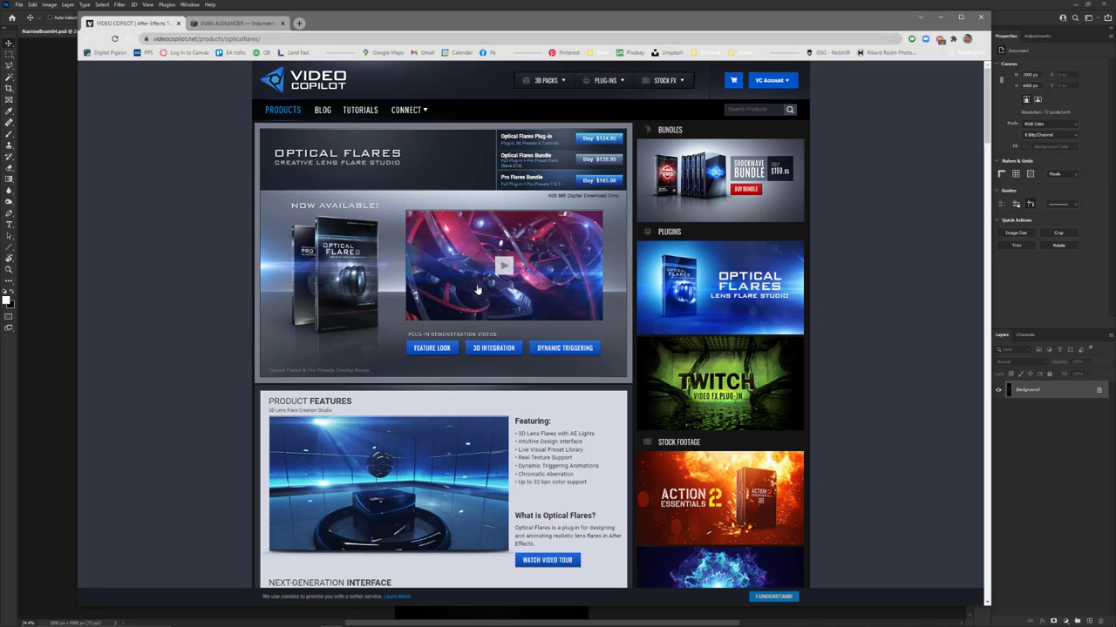
pyautogui.click(58, 186)
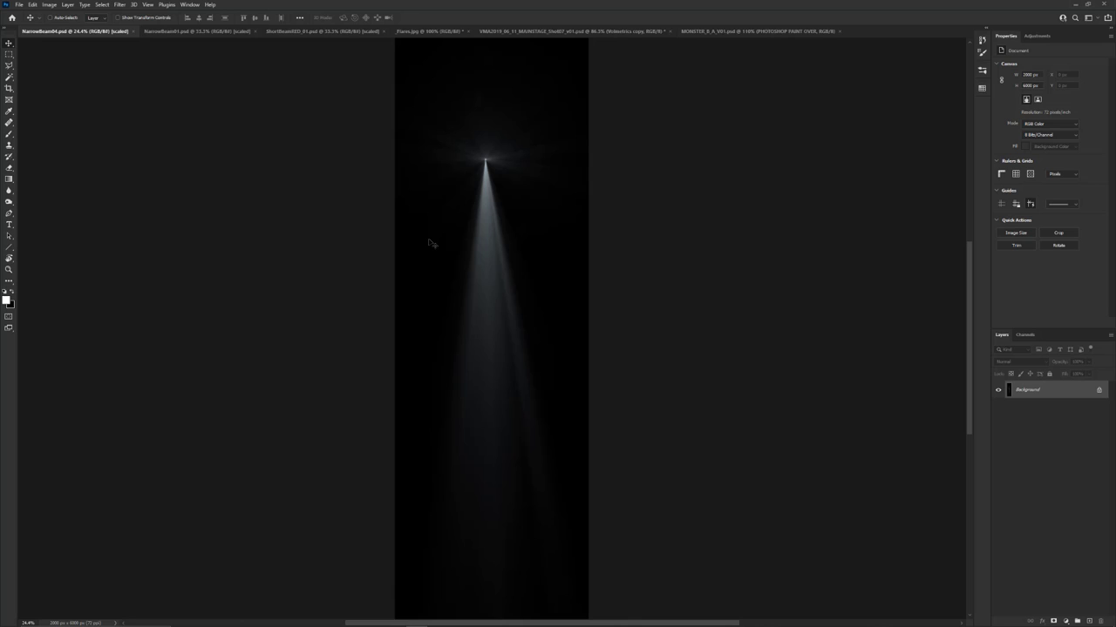
# - Compare NarrowBeam01 with ShortBeamRED_01, settle on NarrowBeam01, and bring up the Light Rays folder
pyautogui.keyDown('alt'); pyautogui.scroll(-2, 429, 244); pyautogui.keyUp('alt')
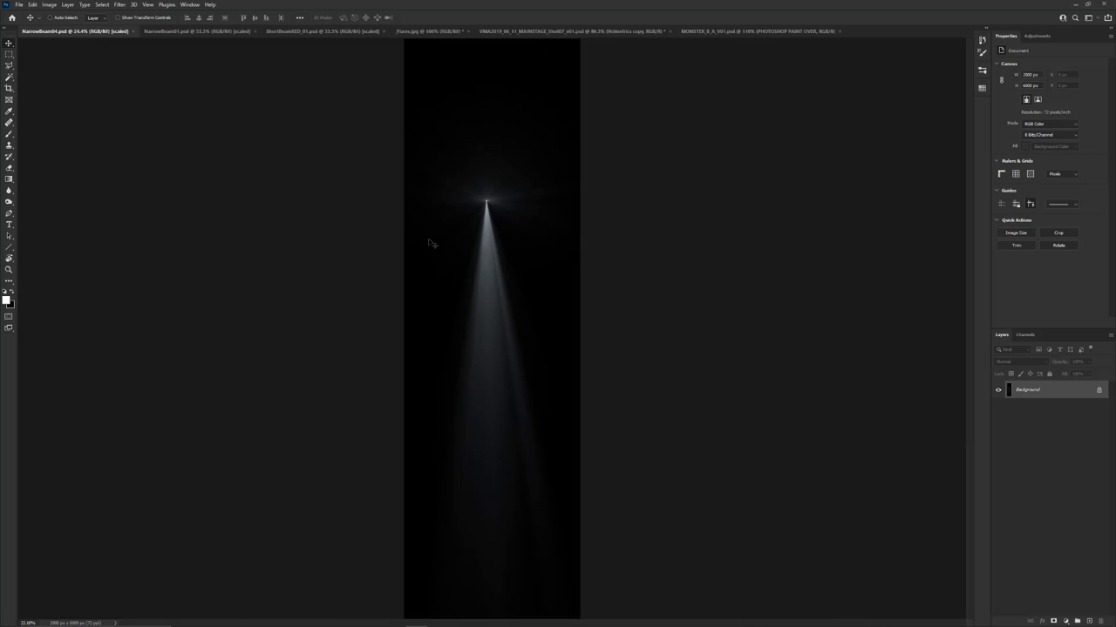
pyautogui.keyDown('alt'); pyautogui.scroll(2, 429, 244); pyautogui.keyUp('alt')
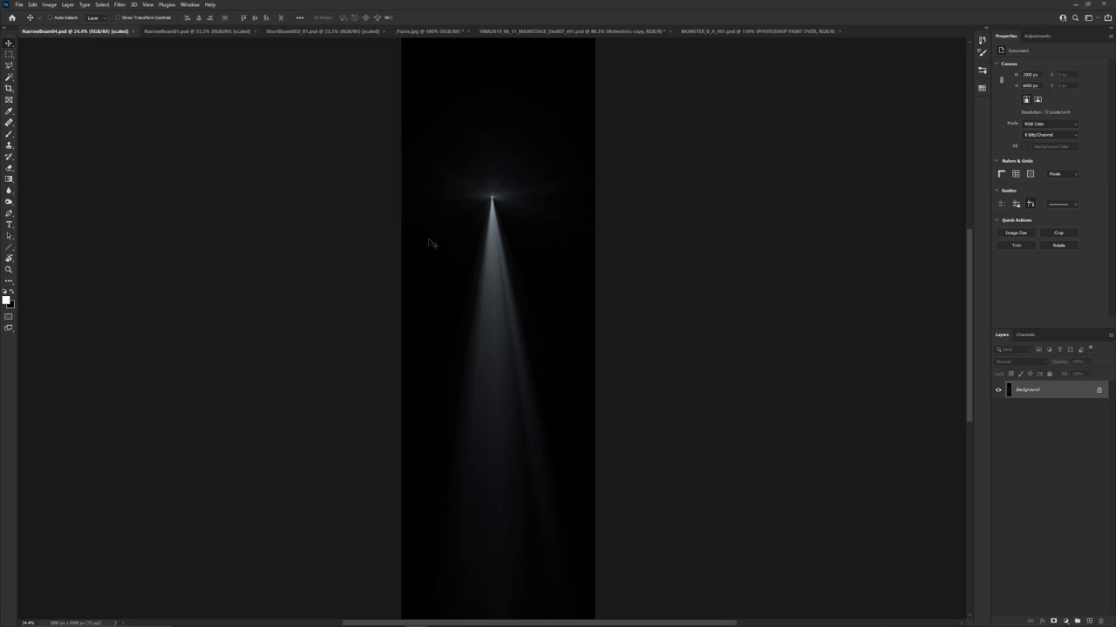
pyautogui.click(217, 31)
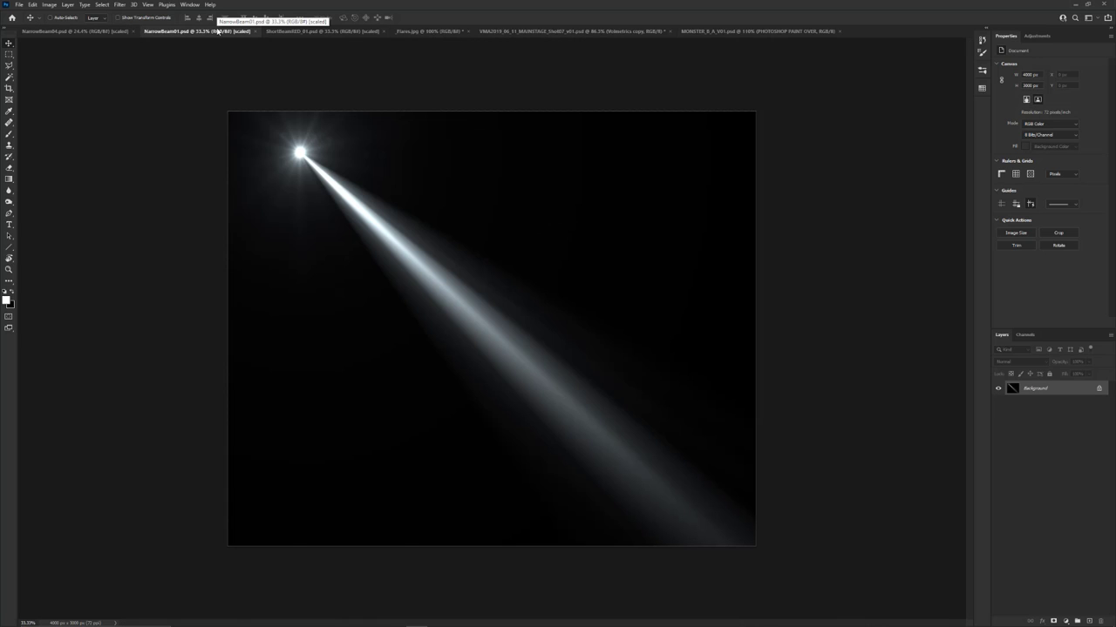
pyautogui.click(297, 31)
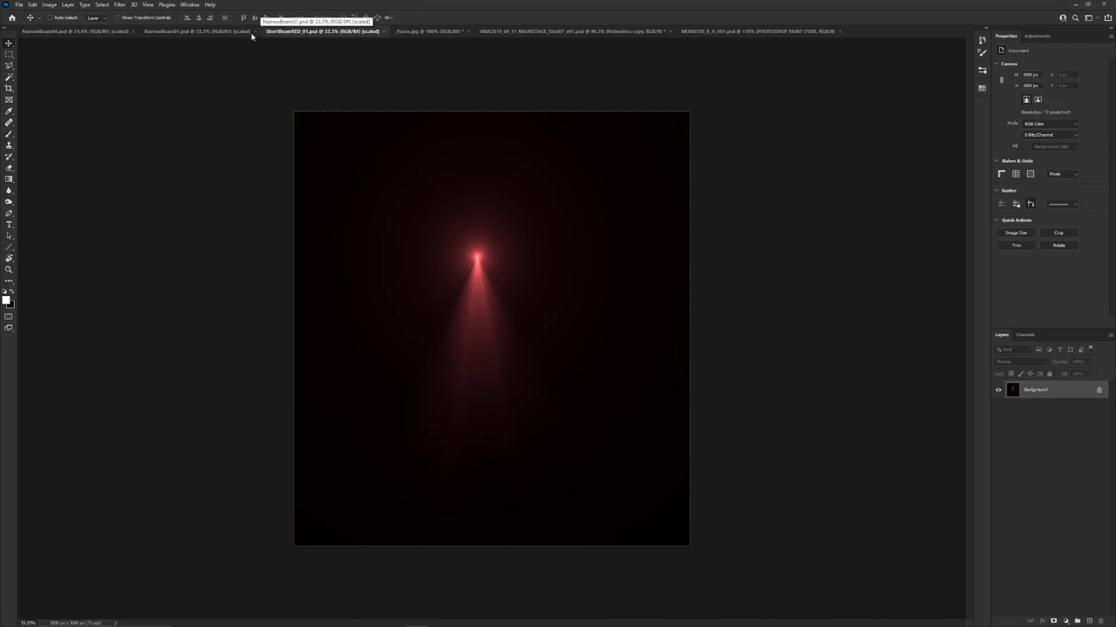
pyautogui.click(204, 32)
pyautogui.hotkey('alt', 'Tab')
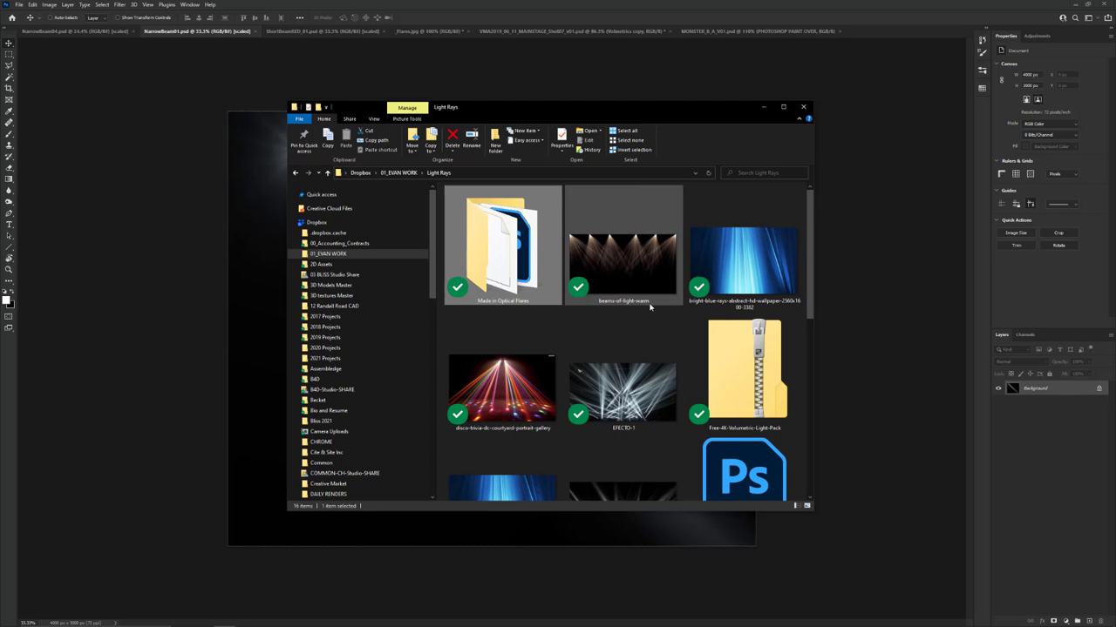
# - Look through the Light Rays thumbnails, then drag the folder window off screen to reveal NarrowBeam01
pyautogui.scroll(-4, 649, 306)
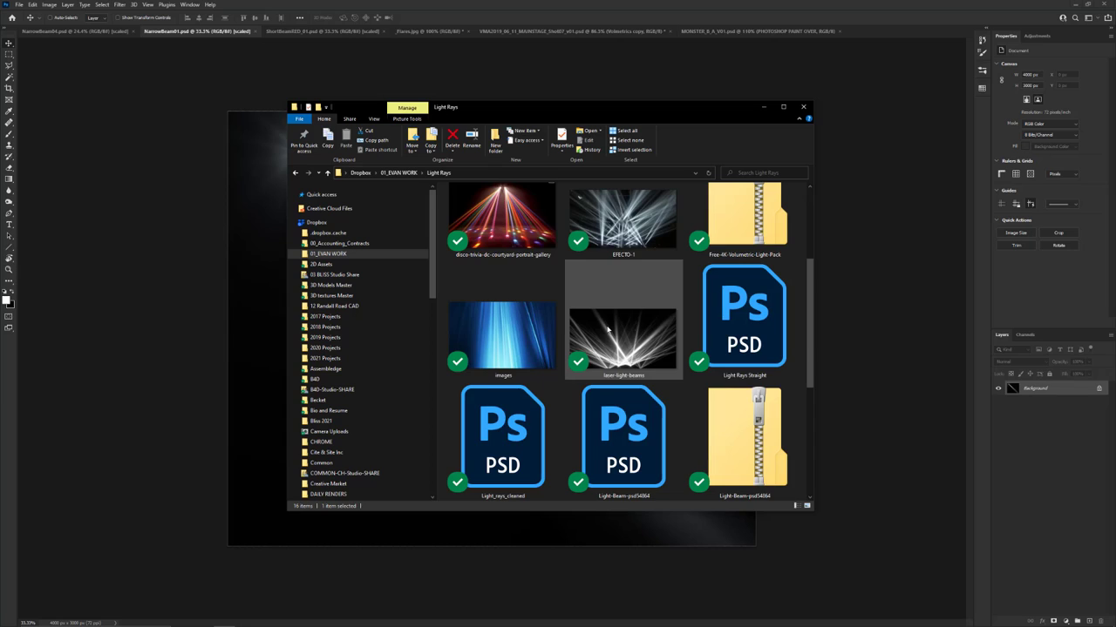
pyautogui.scroll(-3, 608, 329)
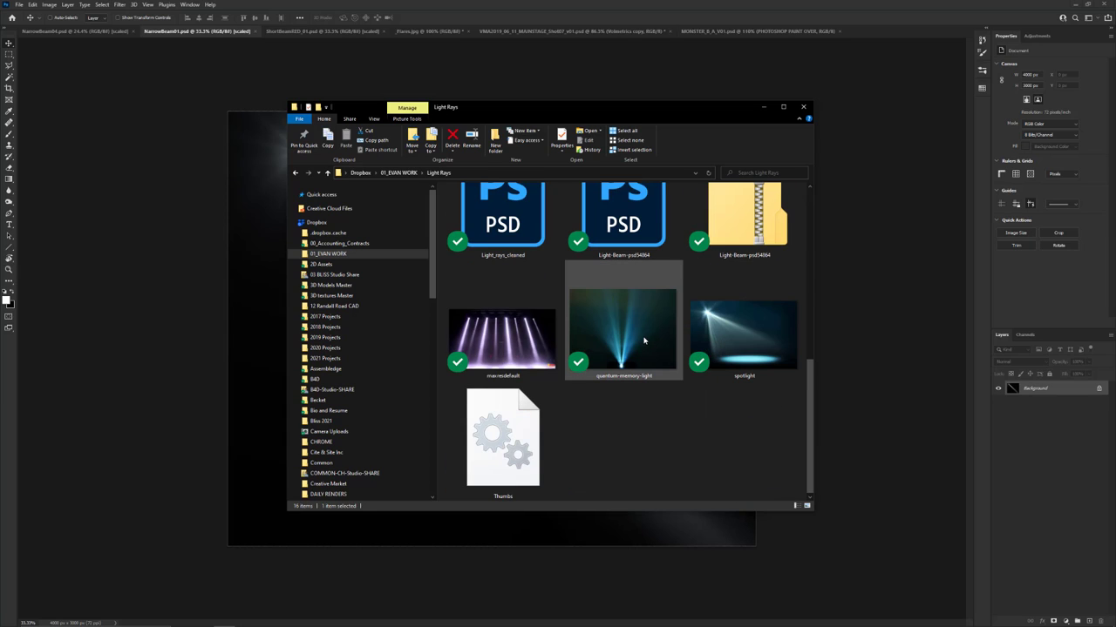
pyautogui.scroll(5, 642, 334)
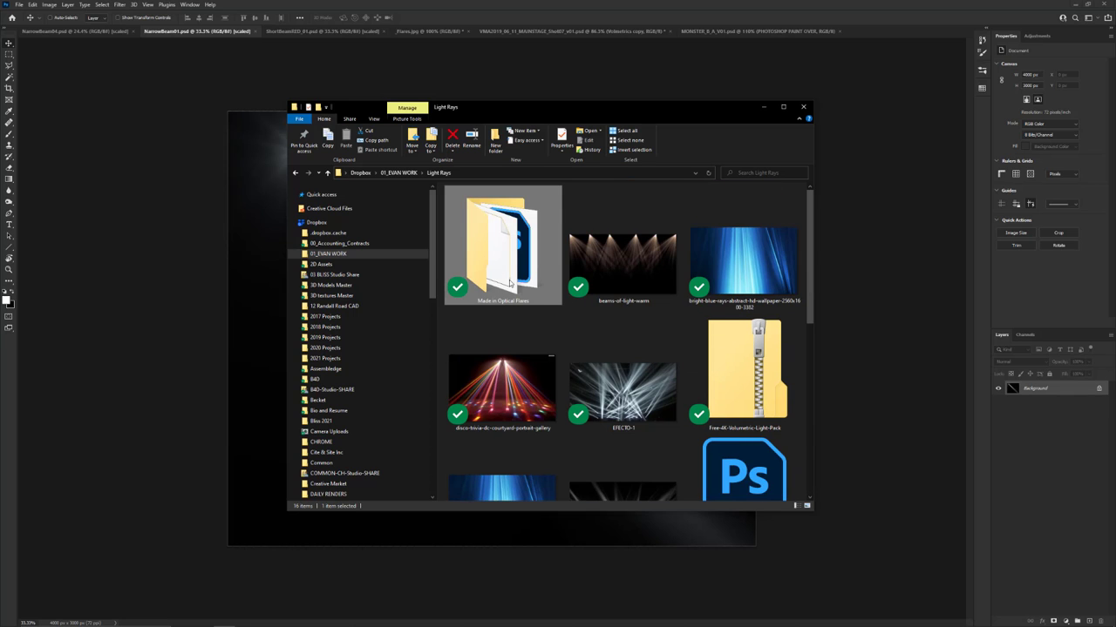
pyautogui.moveTo(666, 107); pyautogui.dragTo(0, 109)
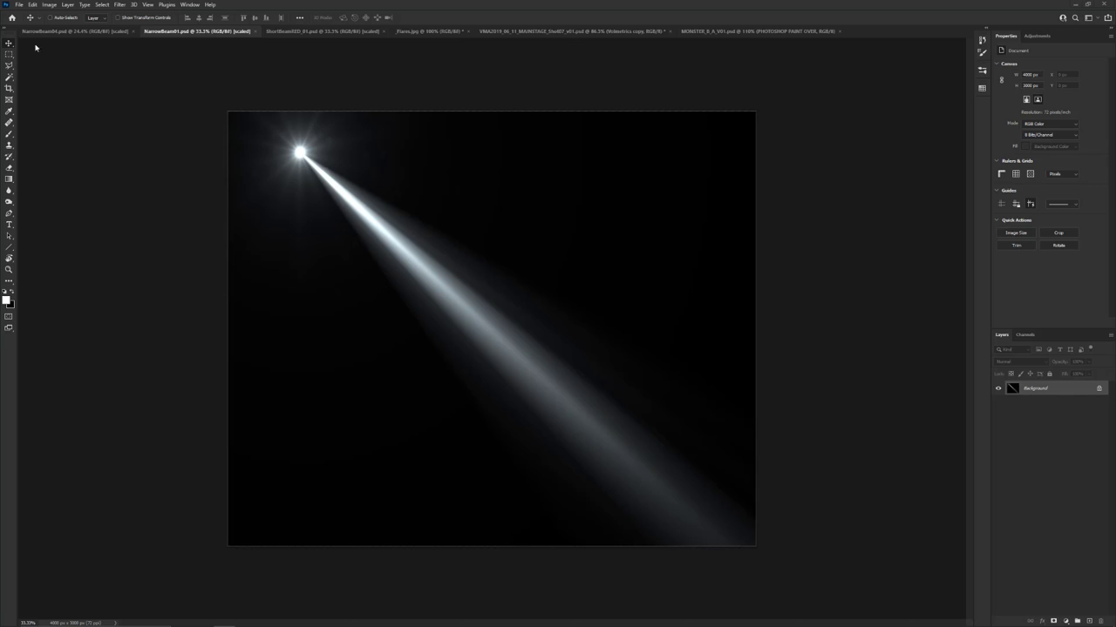
# - Bring the NarrowBeam04.psd document back to the front
pyautogui.click(83, 33)
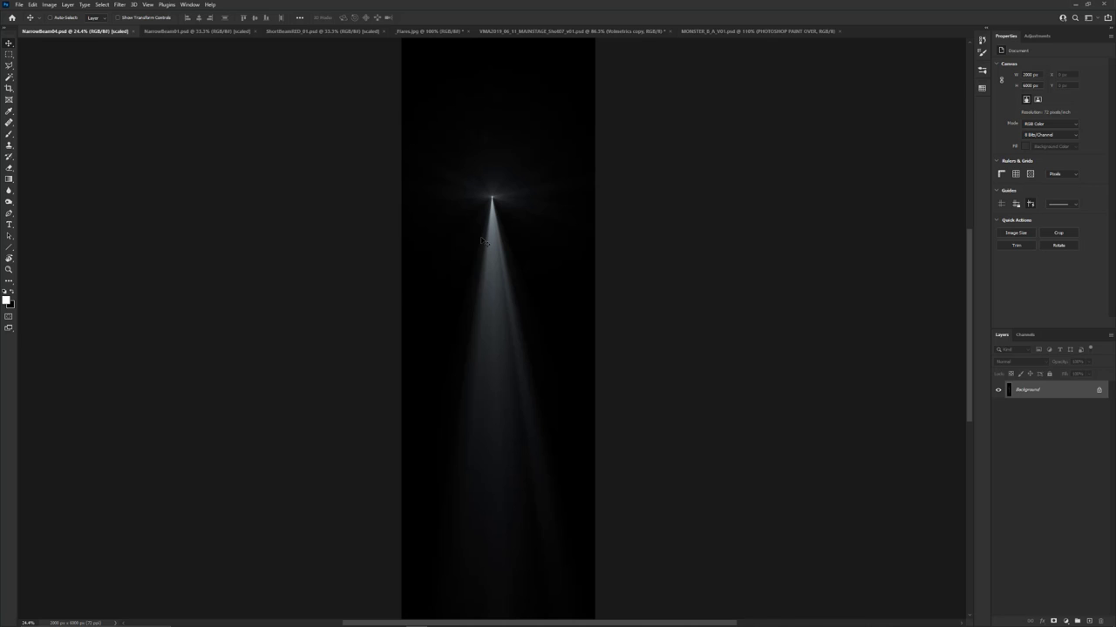
pyautogui.moveTo(602, 624)
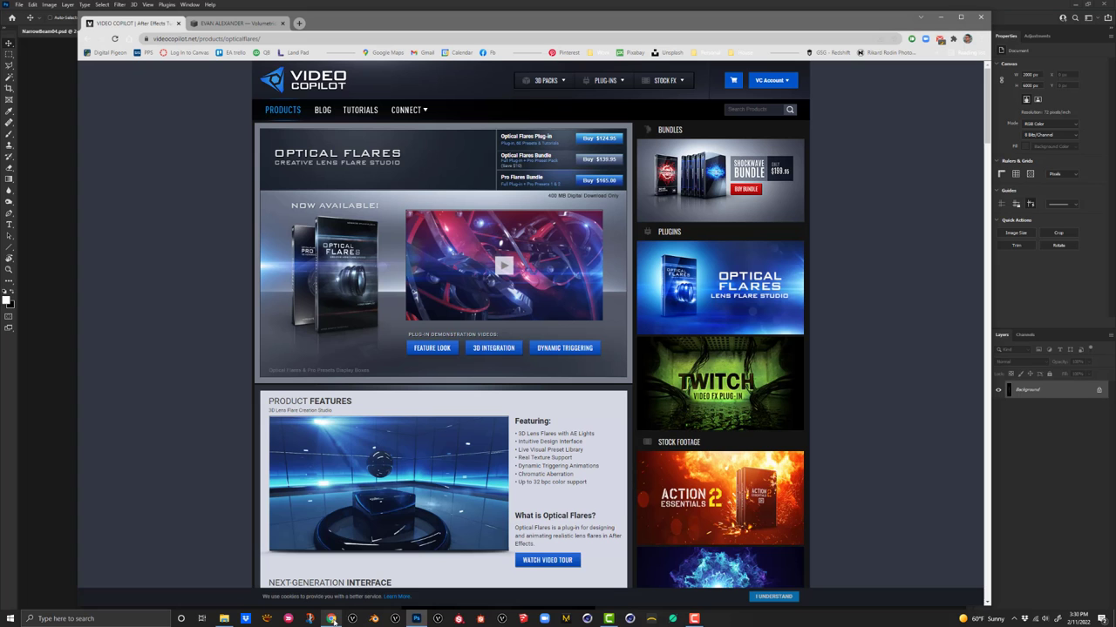
# - Open the Superbowl Halftime Shows project page from the evanalexander.com rendering portfolio in Chrome
pyautogui.click(331, 624)
pyautogui.click(249, 23)
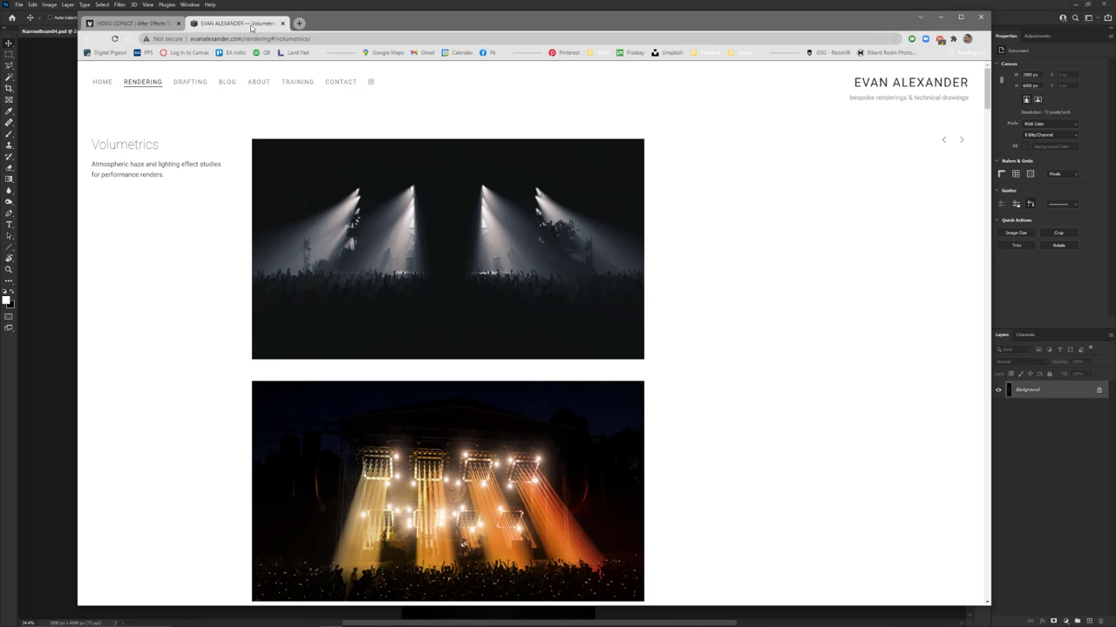
pyautogui.click(155, 84)
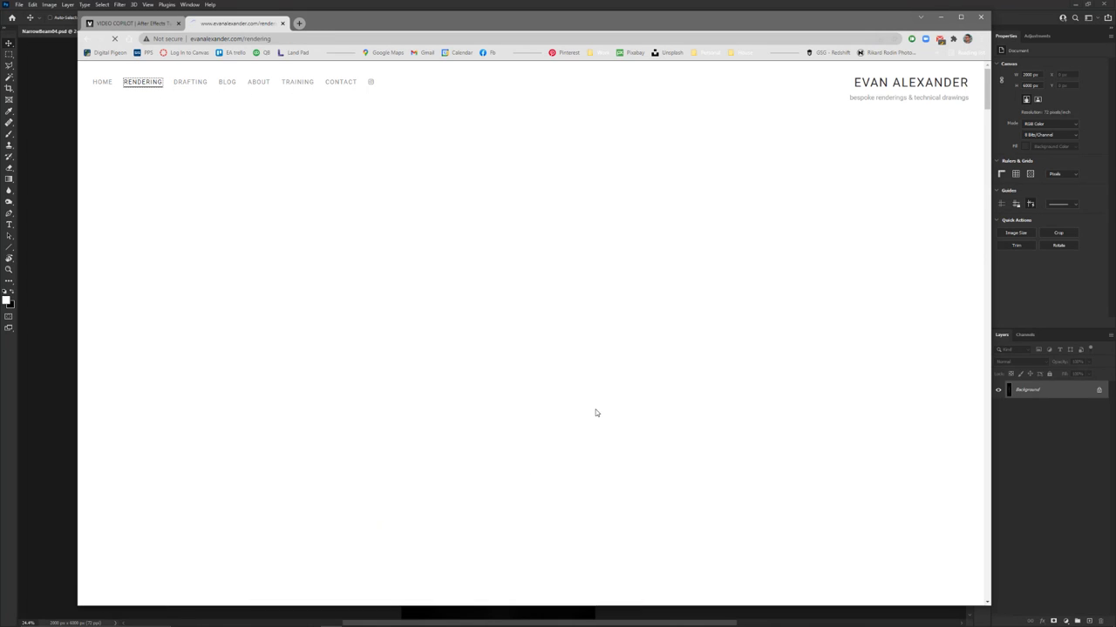
pyautogui.scroll(-4, 594, 413)
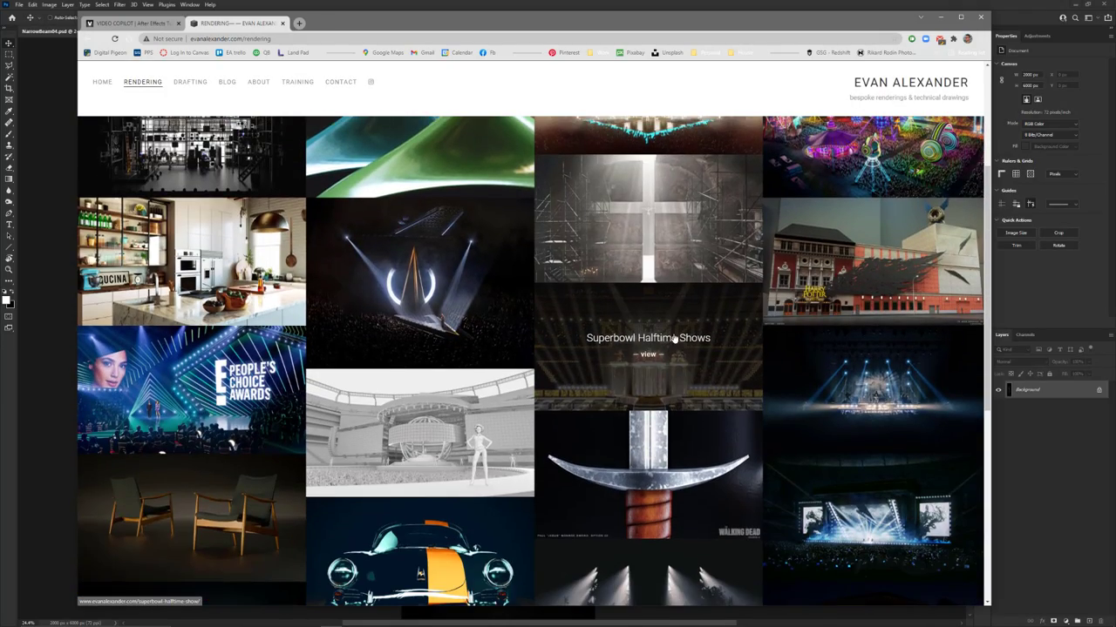
pyautogui.click(674, 339)
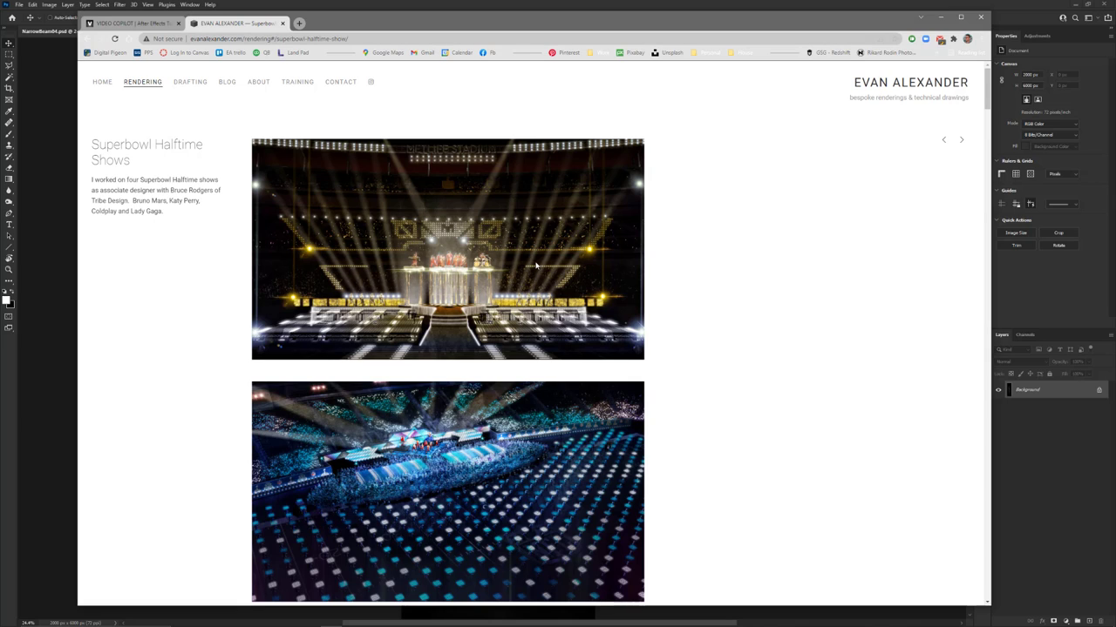
# - Scroll down to the blue dome stage render and nudge the Chrome window left
pyautogui.scroll(-1, 535, 266)
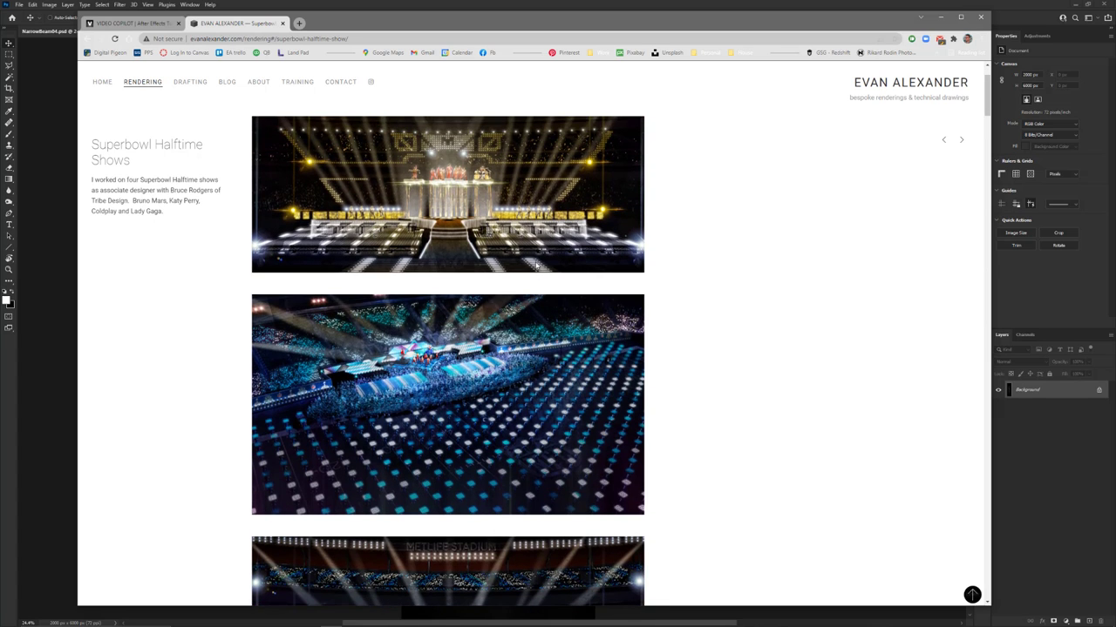
pyautogui.scroll(-2, 536, 266)
pyautogui.scroll(-5, 536, 266)
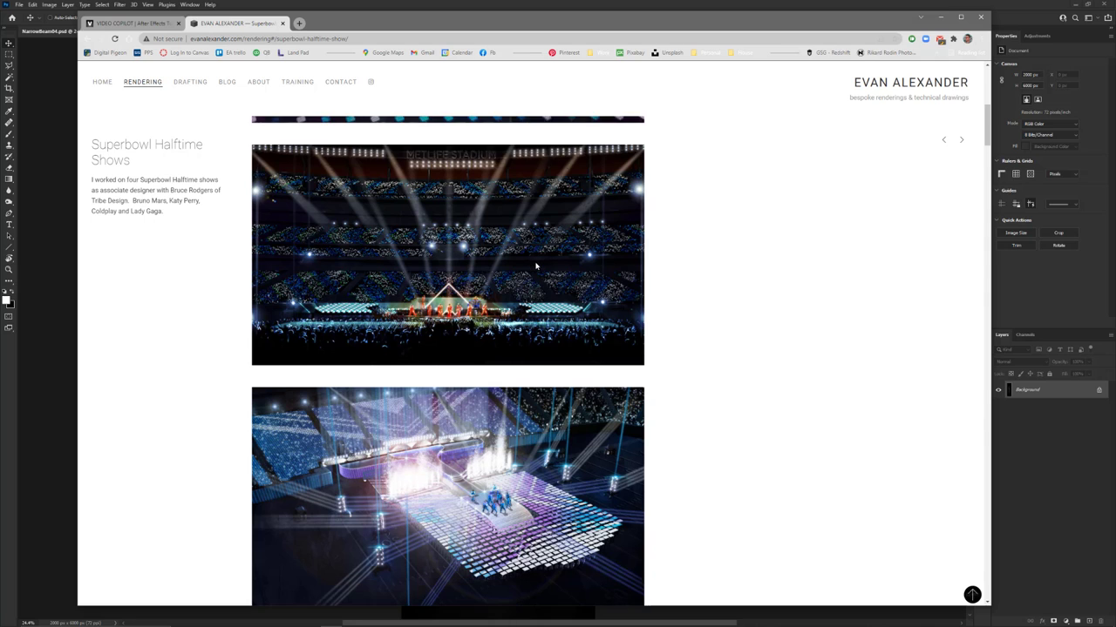
pyautogui.scroll(-9, 535, 266)
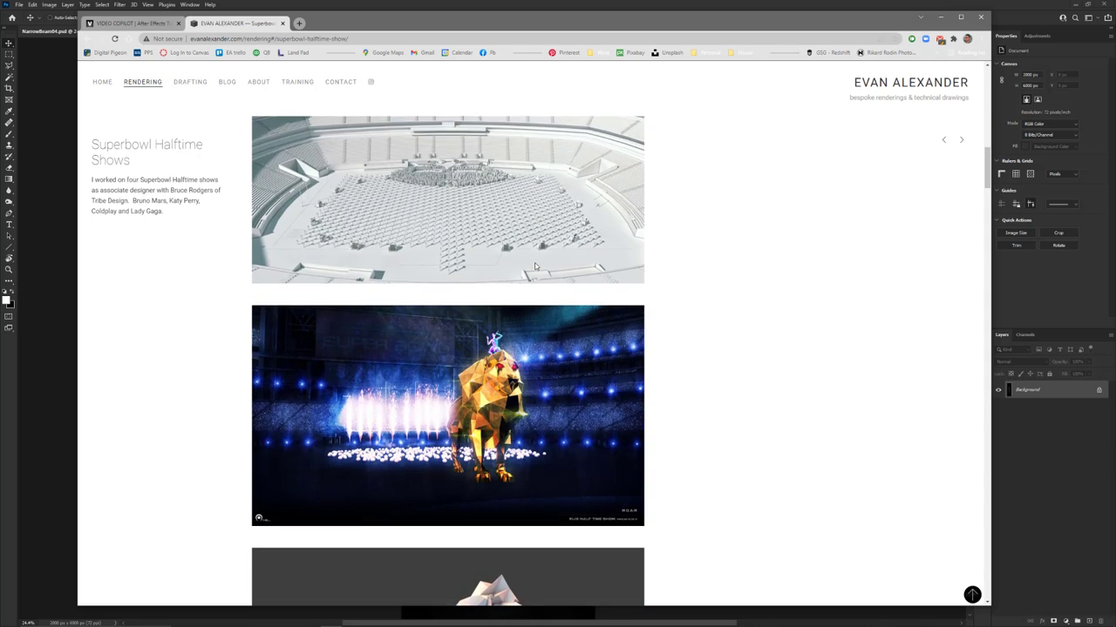
pyautogui.scroll(-7, 535, 266)
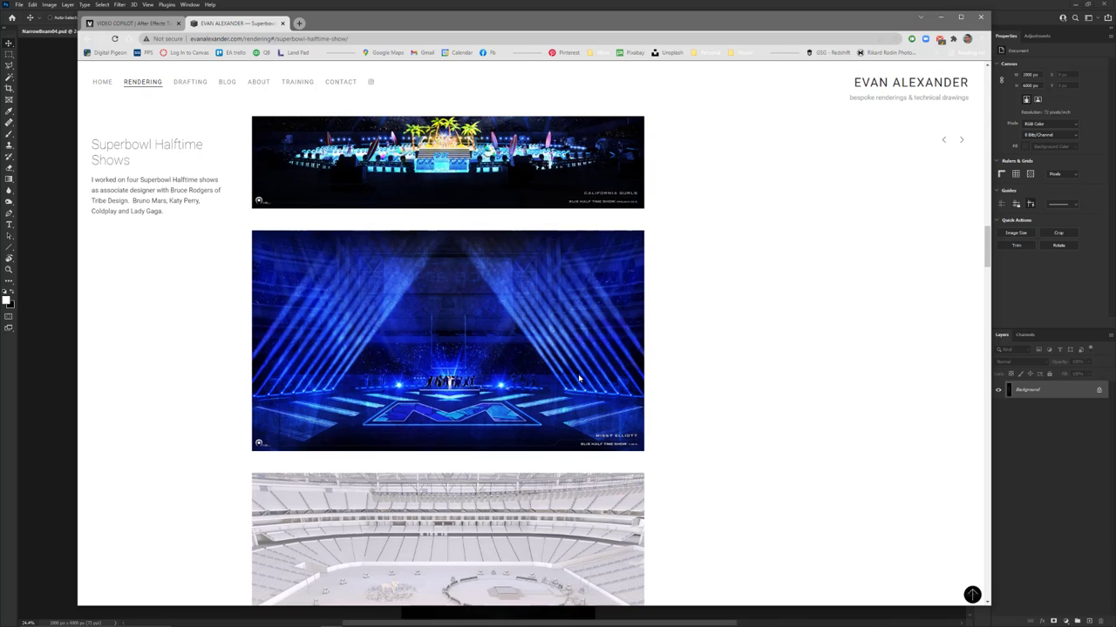
pyautogui.scroll(-9, 579, 378)
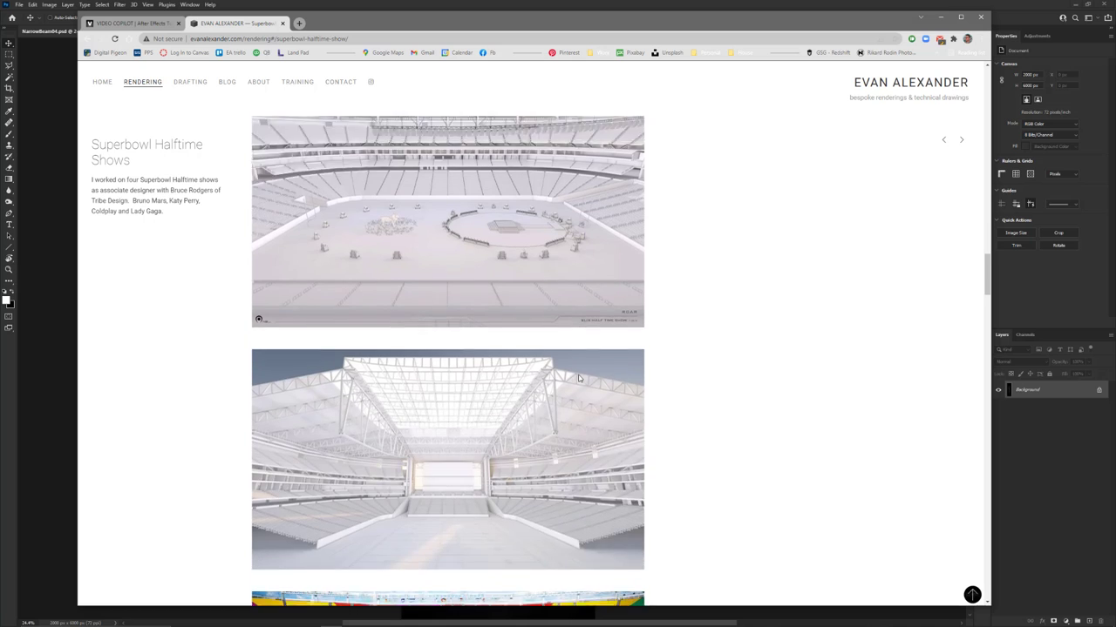
pyautogui.scroll(-7, 579, 378)
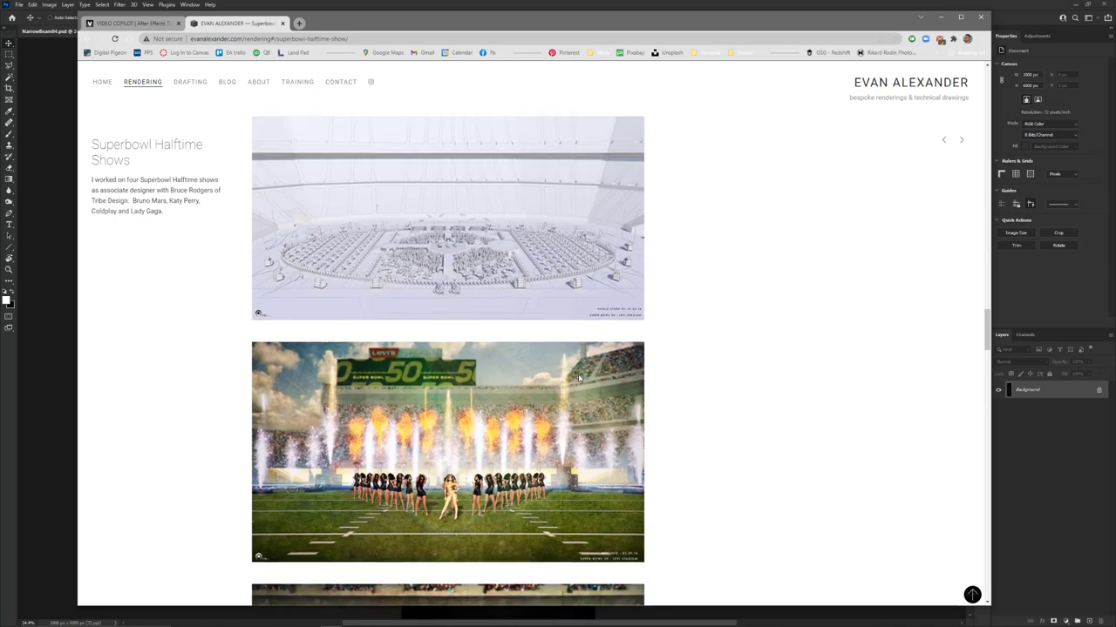
pyautogui.scroll(-6, 495, 277)
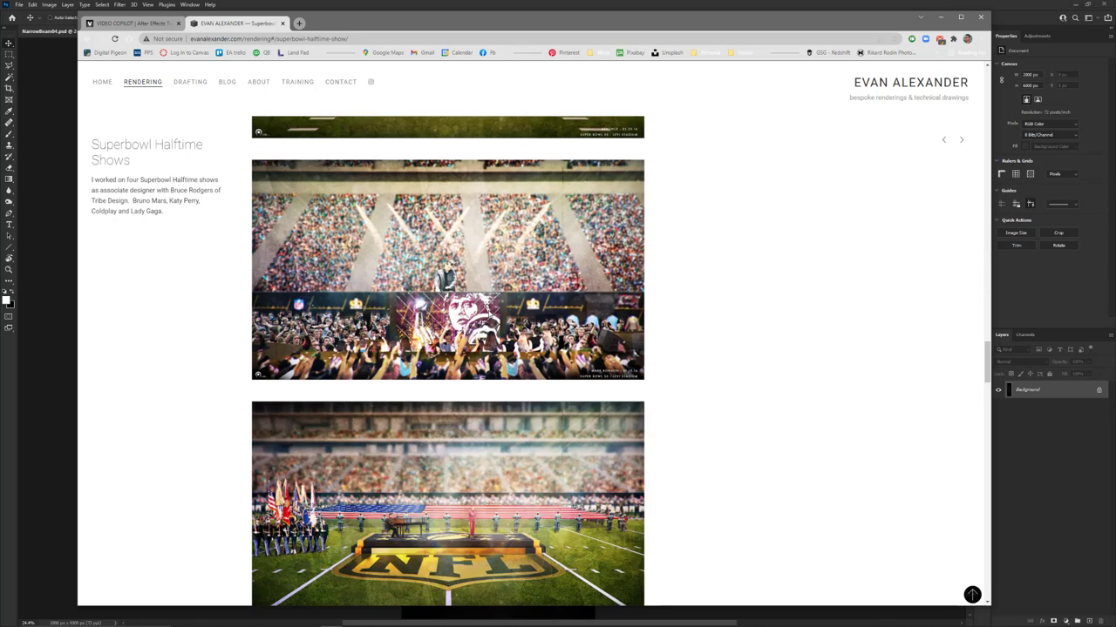
pyautogui.scroll(-10, 495, 277)
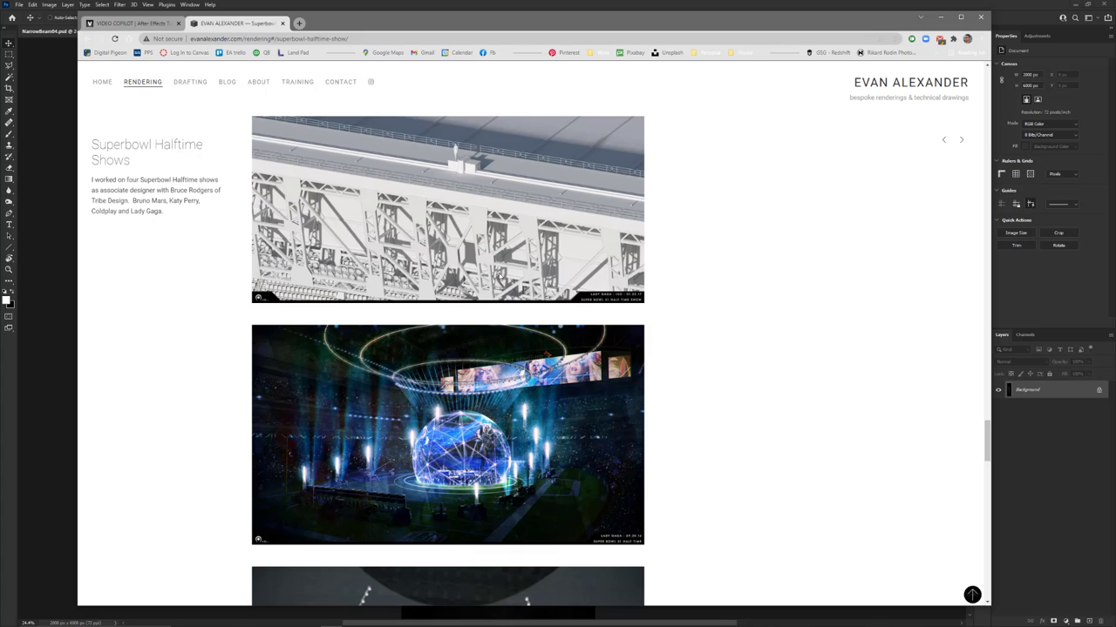
pyautogui.moveTo(822, 25); pyautogui.dragTo(0, 35)
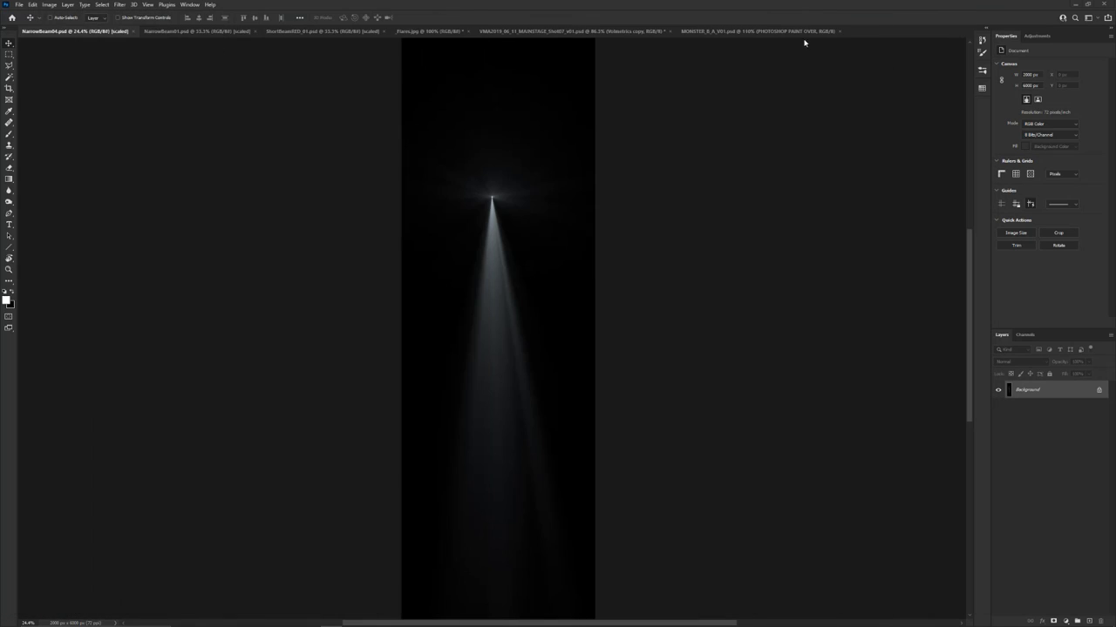
# - Zoom and pan across the MONSTER raw-render versus paint-over comparison, then close that document
pyautogui.click(758, 31)
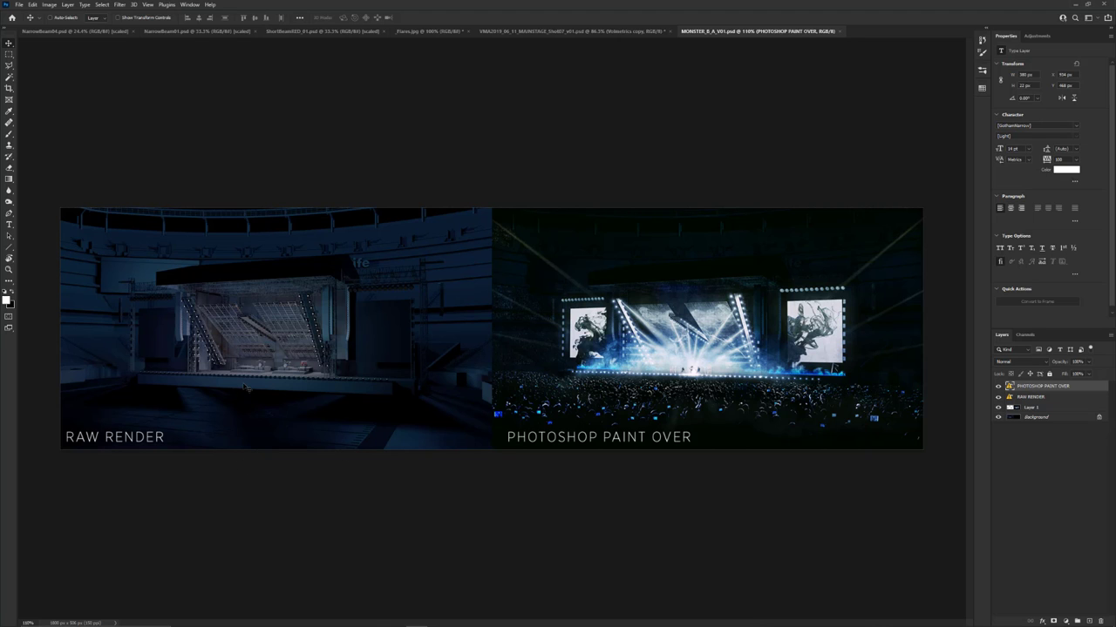
pyautogui.keyDown('alt'); pyautogui.scroll(3, 245, 387); pyautogui.keyUp('alt')
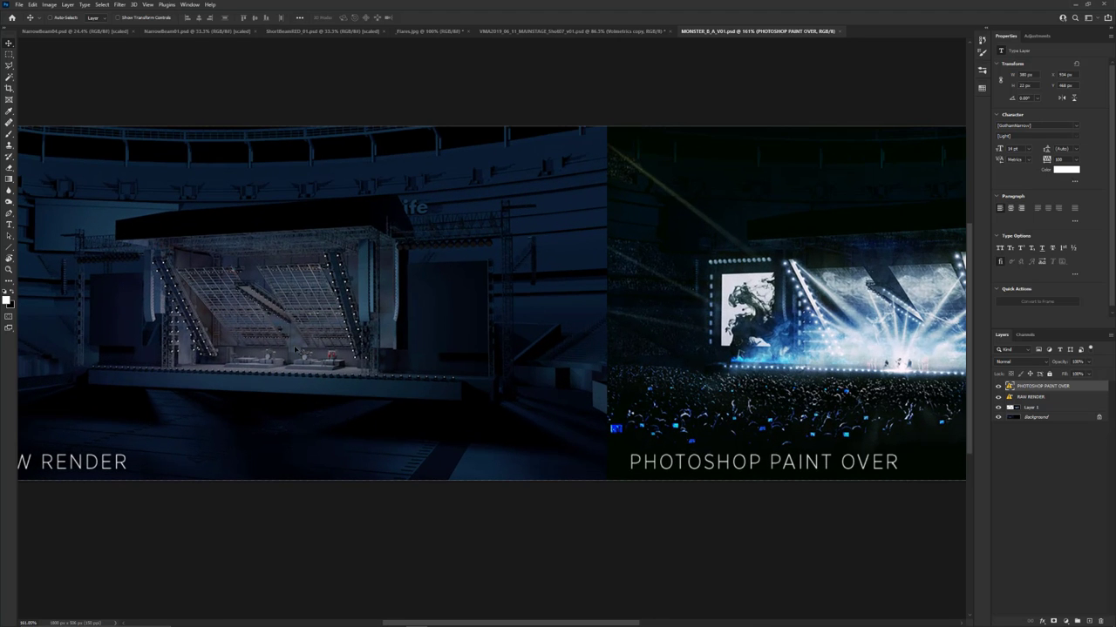
pyautogui.moveTo(319, 333); pyautogui.dragTo(420, 343)
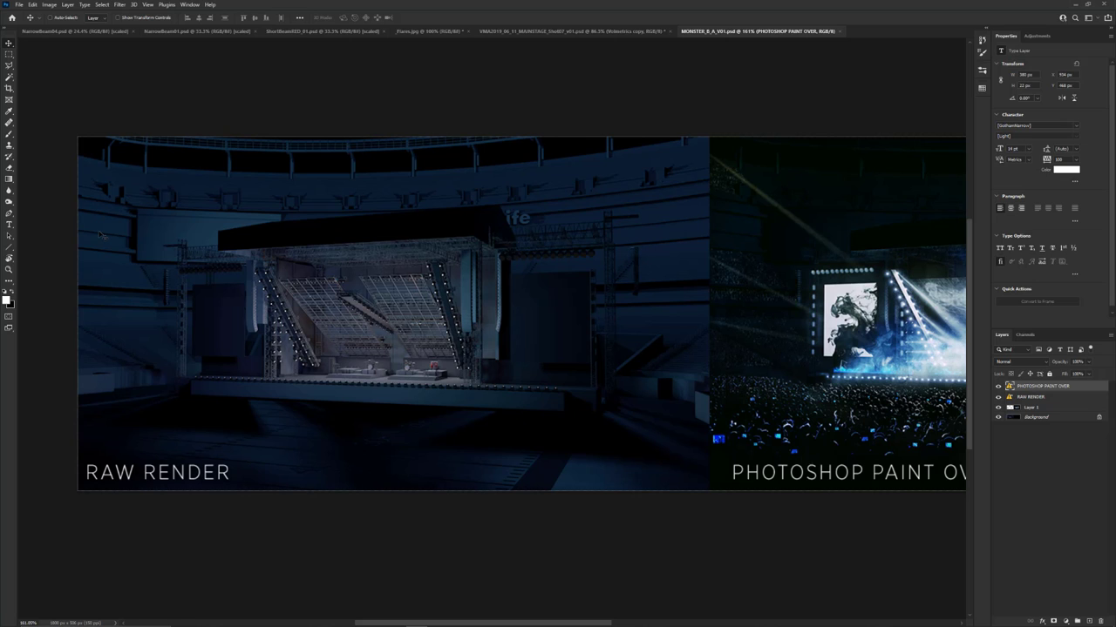
pyautogui.moveTo(523, 304); pyautogui.dragTo(28, 303)
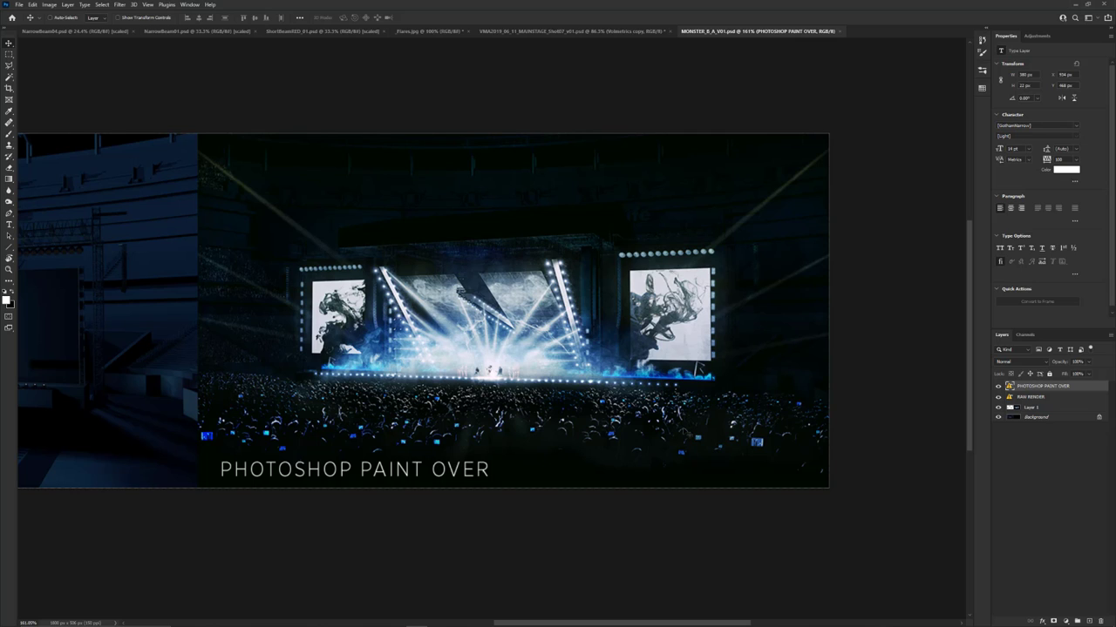
pyautogui.keyDown('alt'); pyautogui.scroll(-1, 688, 432); pyautogui.keyUp('alt')
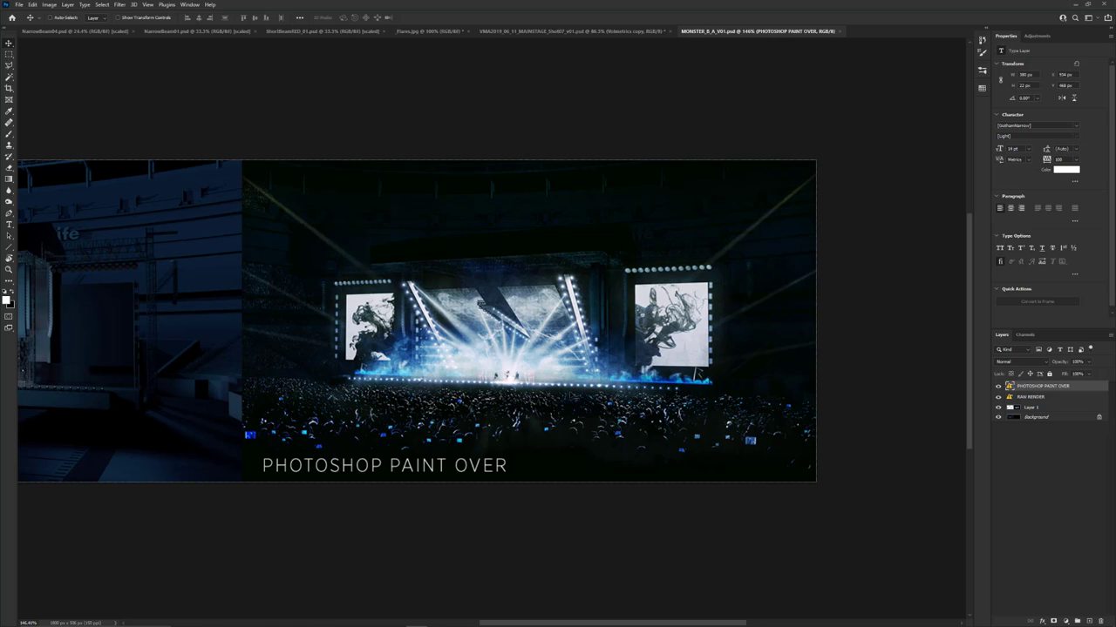
pyautogui.click(839, 32)
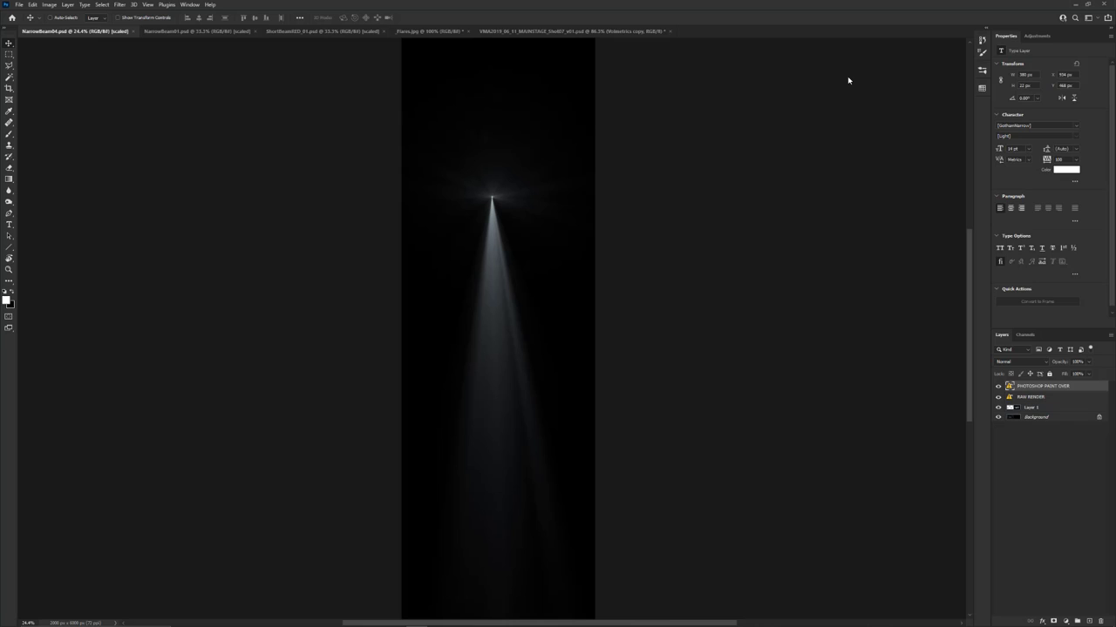
# - Make VMA2019_06_11_MAINSTAGE_Shot07_v01.psd, the red concert-stage composite, the active document
pyautogui.click(499, 31)
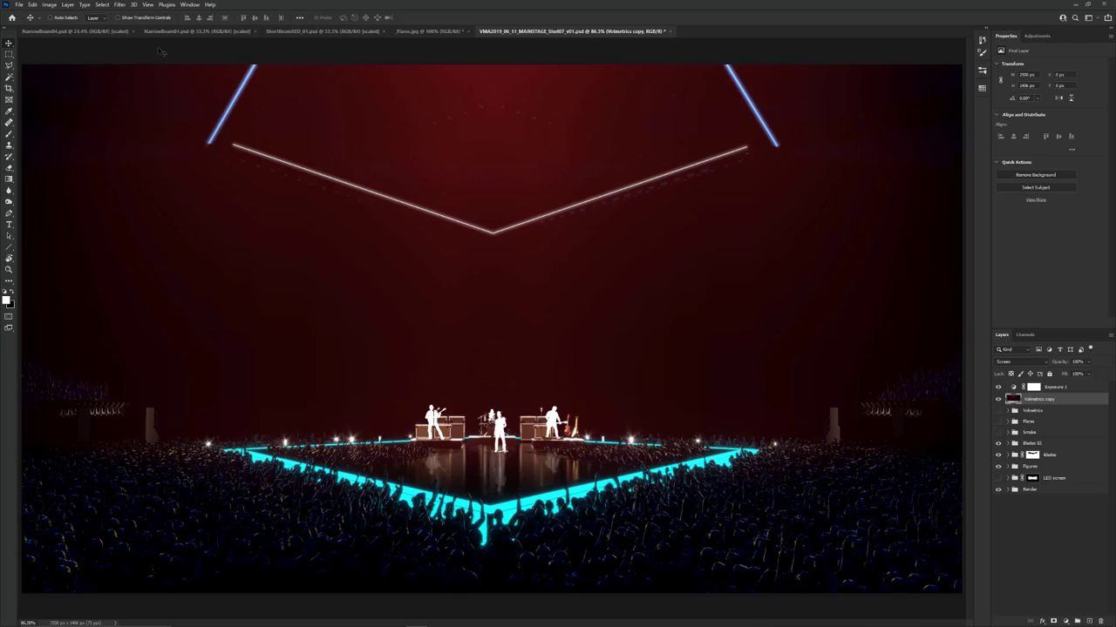
# - Drag the NarrowBeam04 image onto the VMA2019 stage canvas as new Layer 6
pyautogui.click(117, 33)
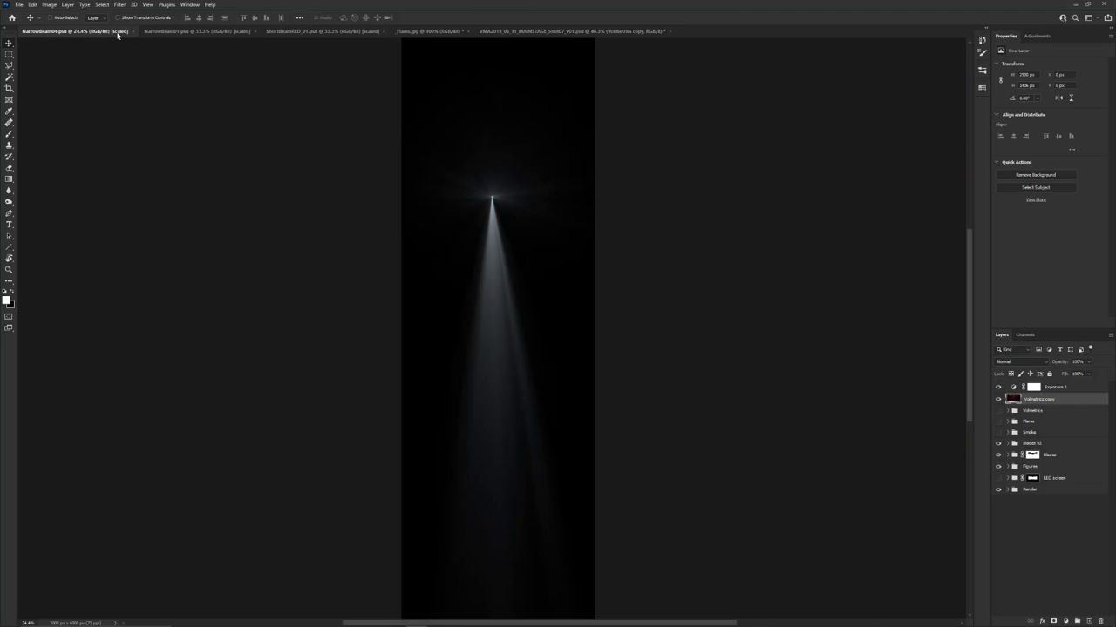
pyautogui.moveTo(112, 33); pyautogui.dragTo(373, 296)
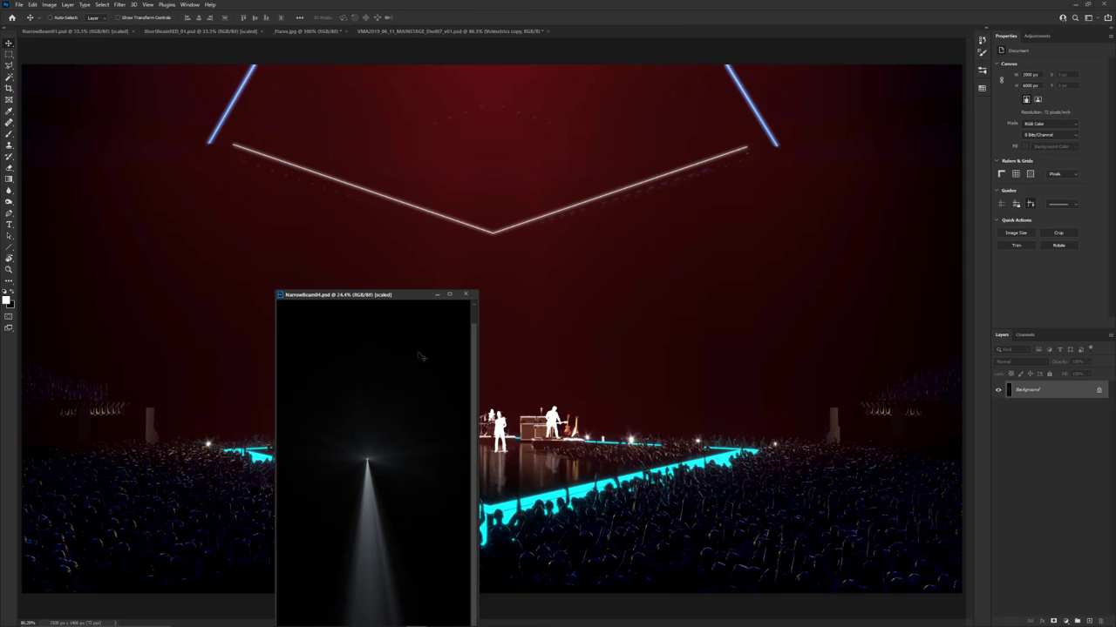
pyautogui.click(576, 236)
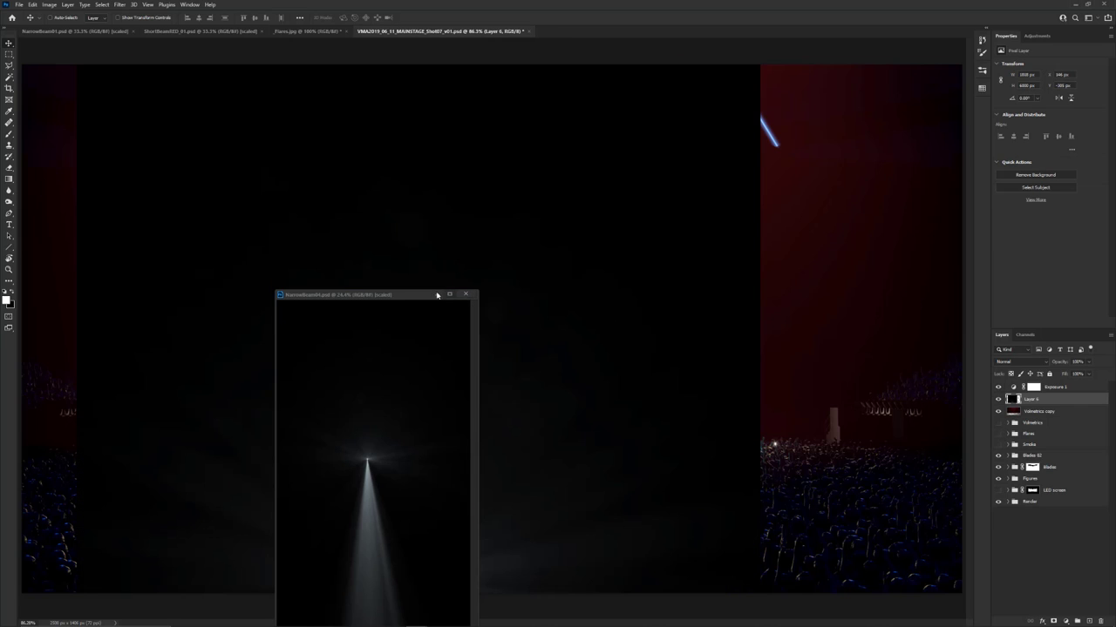
pyautogui.moveTo(407, 296); pyautogui.dragTo(630, 35)
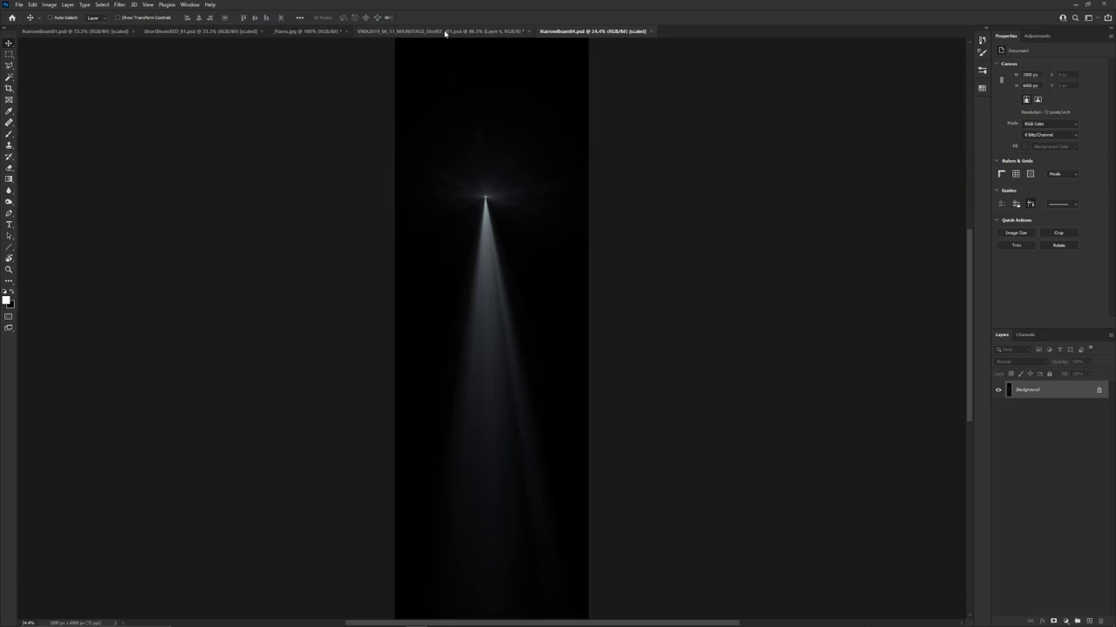
pyautogui.click(445, 32)
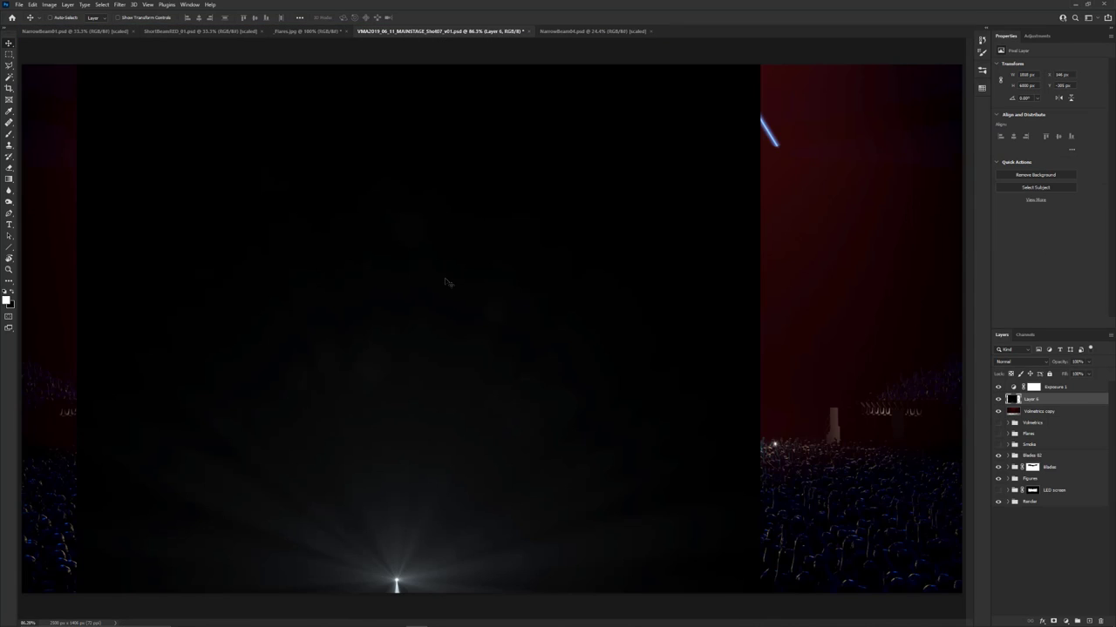
pyautogui.keyDown('alt'); pyautogui.scroll(-3, 445, 283); pyautogui.keyUp('alt')
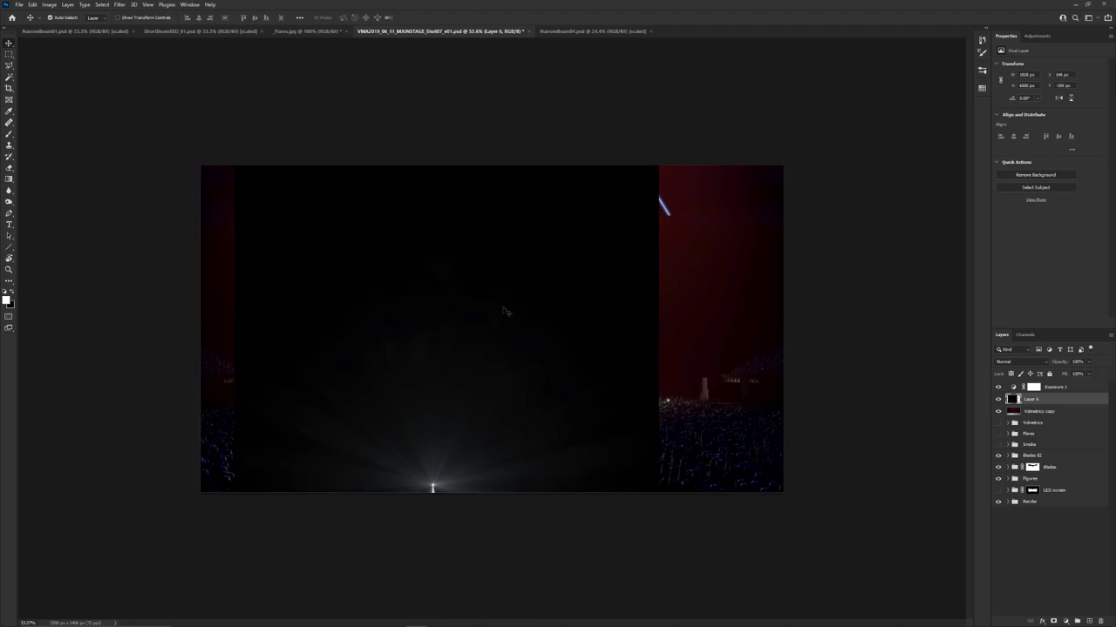
# - Scale the beam layer to about half size, move it up-left and widen it
pyautogui.hotkey('ctrl', 't')
pyautogui.hotkey('ctrl', '-')
pyautogui.hotkey('ctrl', '-')
pyautogui.hotkey('ctrl', '-')
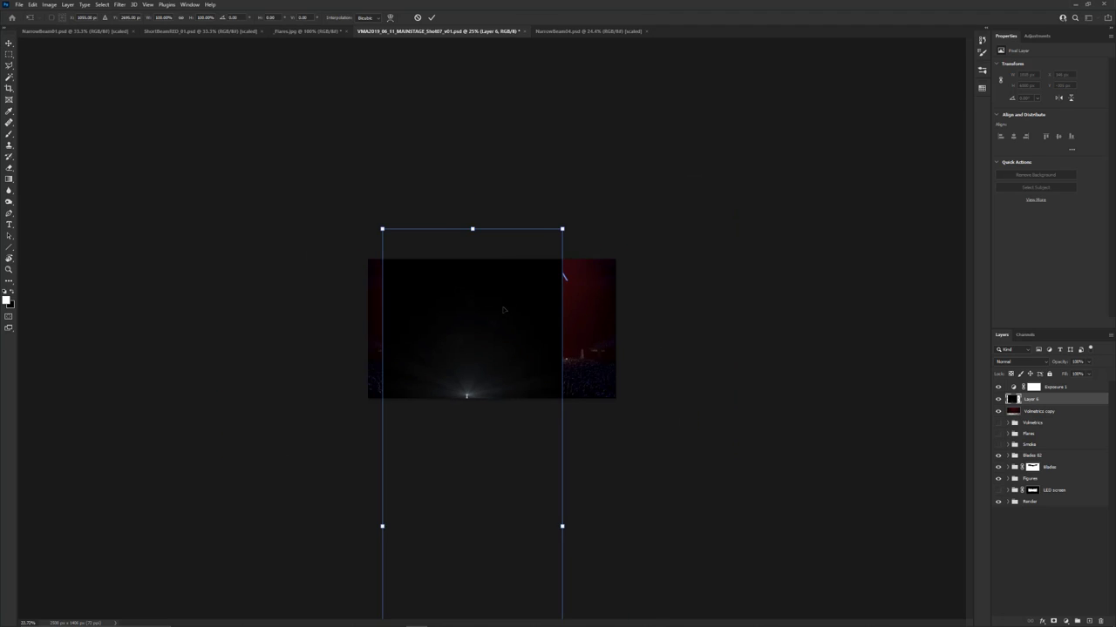
pyautogui.keyDown('alt'); pyautogui.scroll(-1, 503, 309); pyautogui.keyUp('alt')
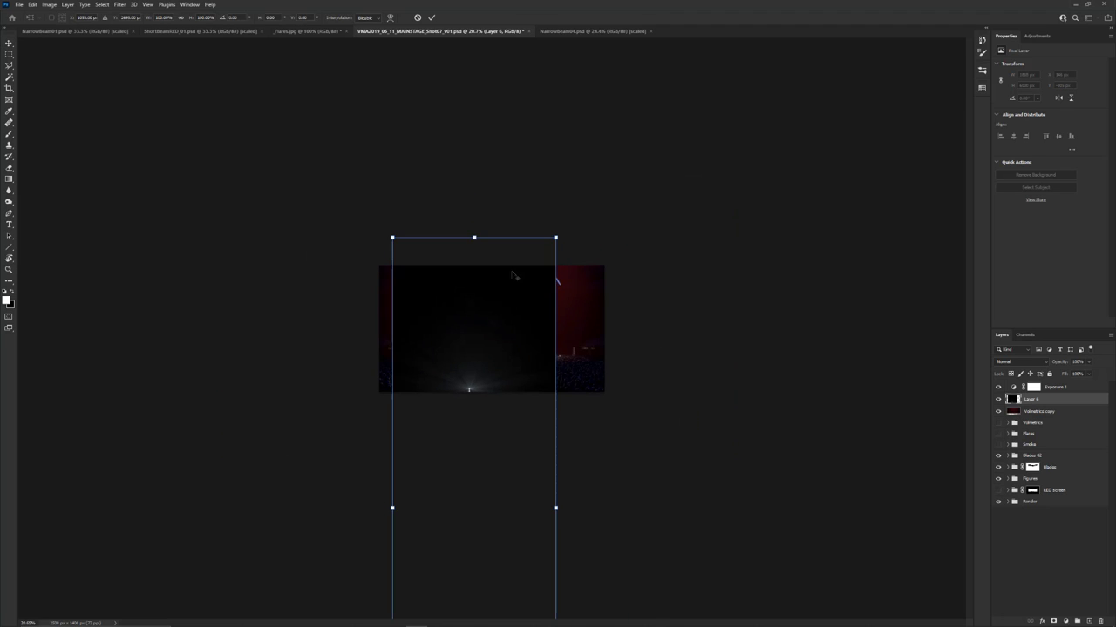
pyautogui.keyDown('alt'); pyautogui.moveTo(555, 237); pyautogui.dragTo(454, 291); pyautogui.keyUp('alt')
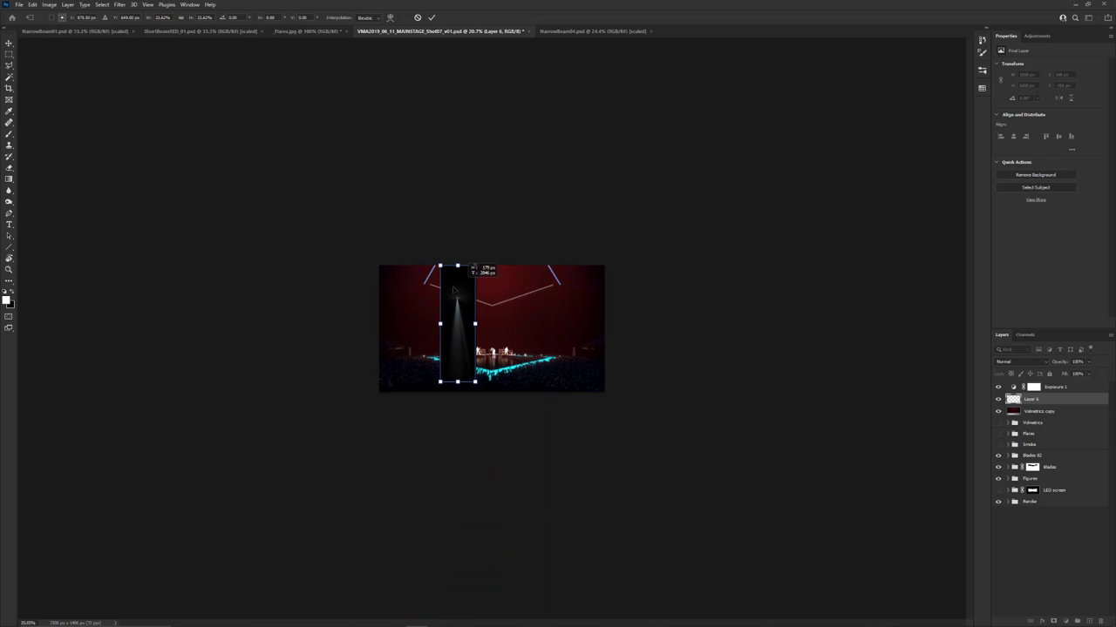
pyautogui.keyDown('alt'); pyautogui.scroll(4, 454, 291); pyautogui.keyUp('alt')
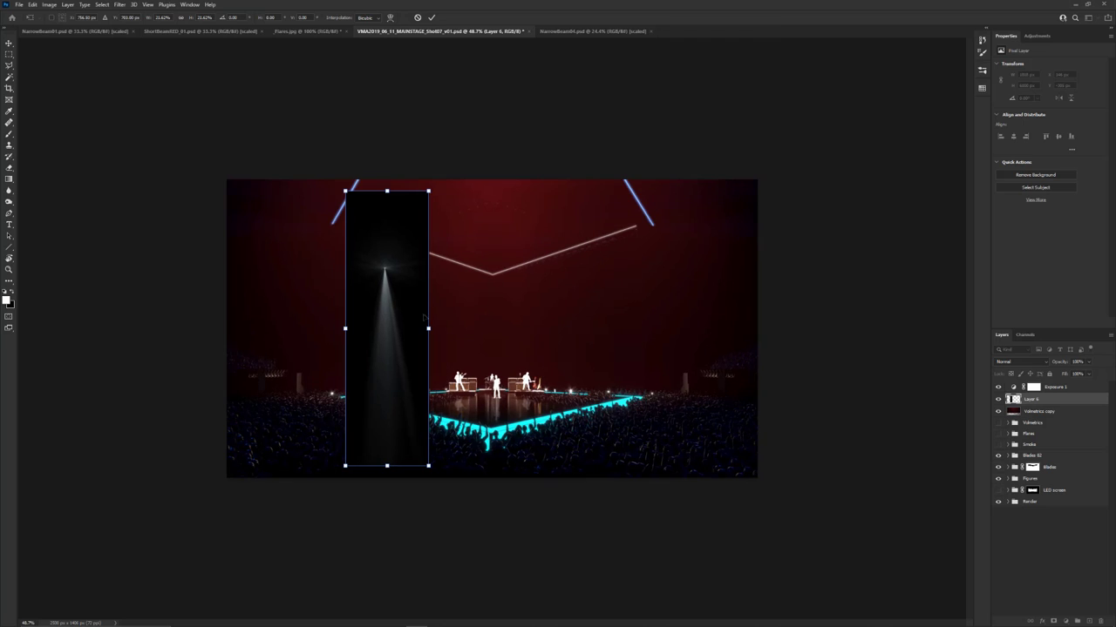
pyautogui.moveTo(428, 289); pyautogui.dragTo(419, 251)
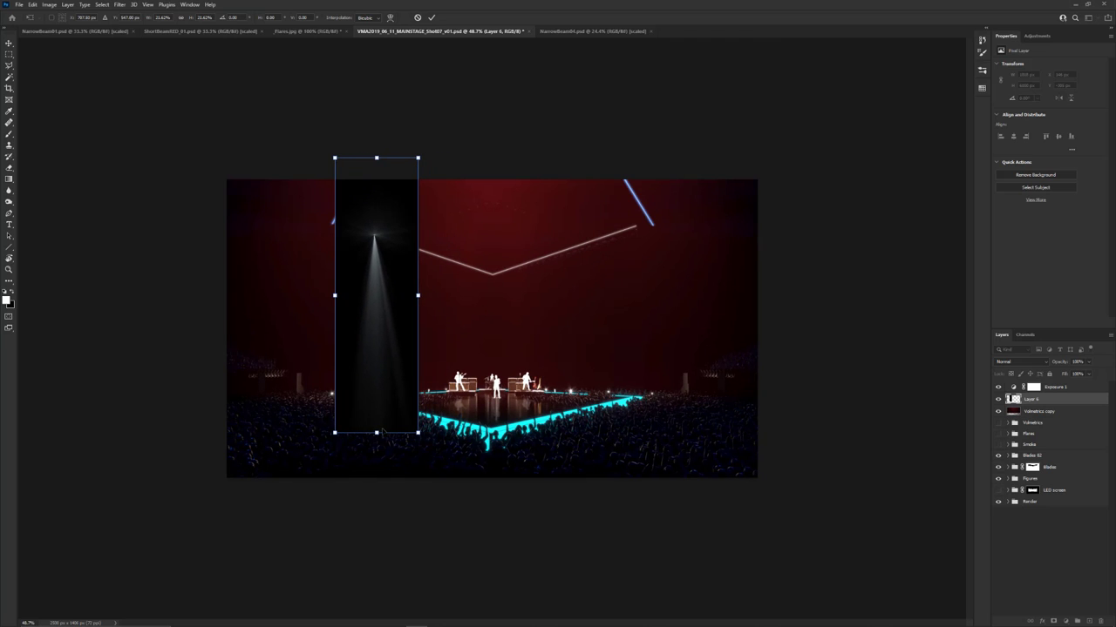
pyautogui.moveTo(419, 433)
pyautogui.mouseDown()
pyautogui.moveTo(430, 469)
pyautogui.moveTo(411, 399)
pyautogui.moveTo(417, 428)
pyautogui.mouseUp()
pyautogui.moveTo(417, 294); pyautogui.dragTo(501, 294)
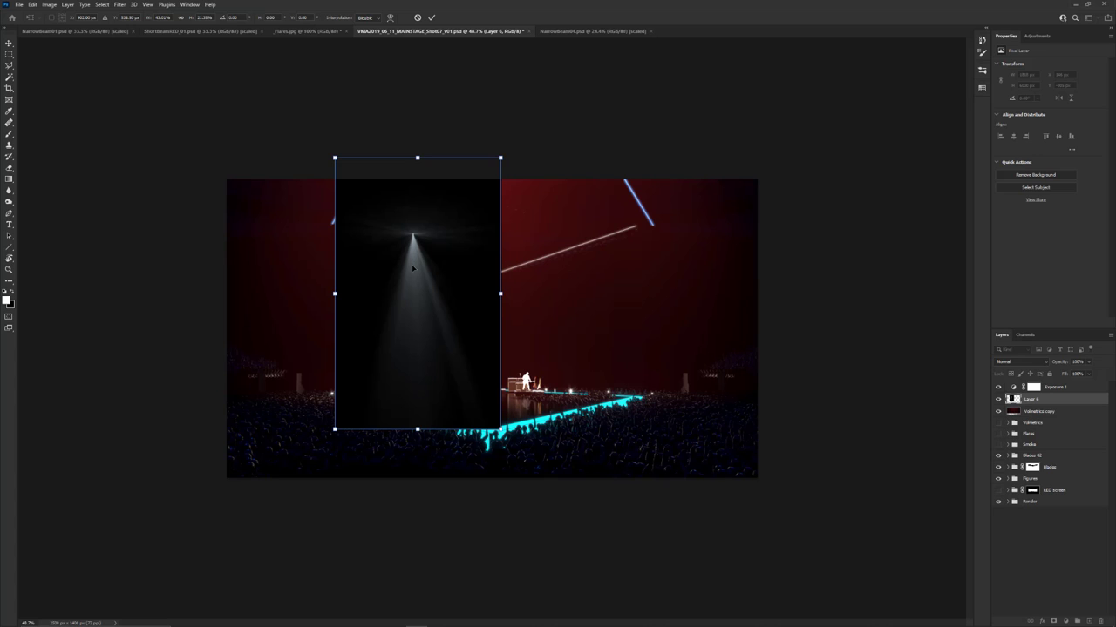
pyautogui.press('Return')
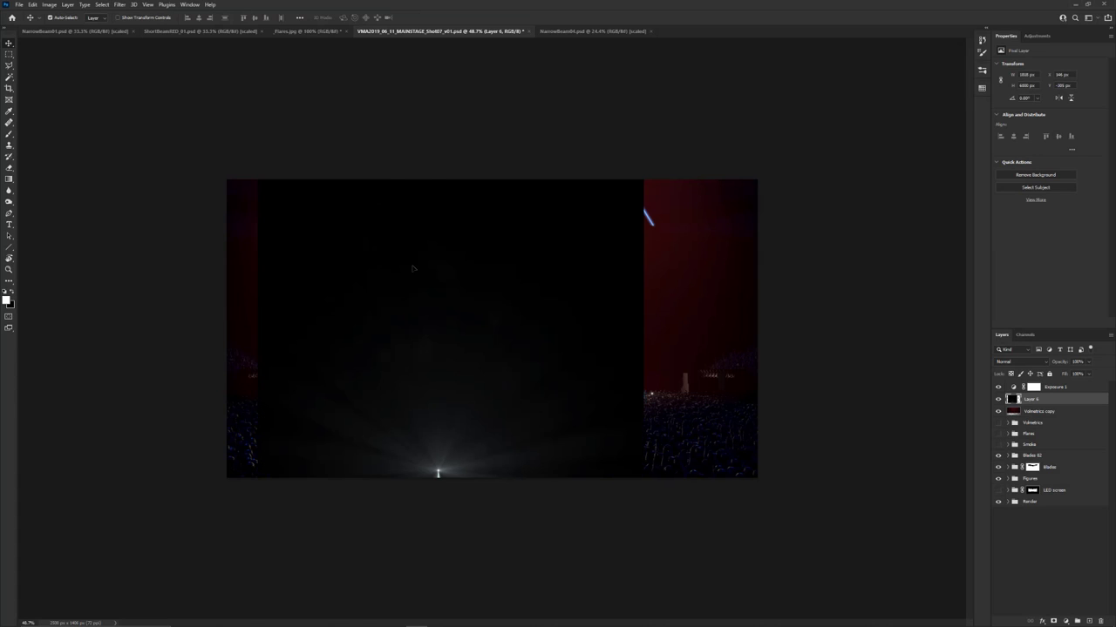
# - Shrink the beam further into a narrow strip placed over the stage's left side
pyautogui.hotkey('ctrl', 't')
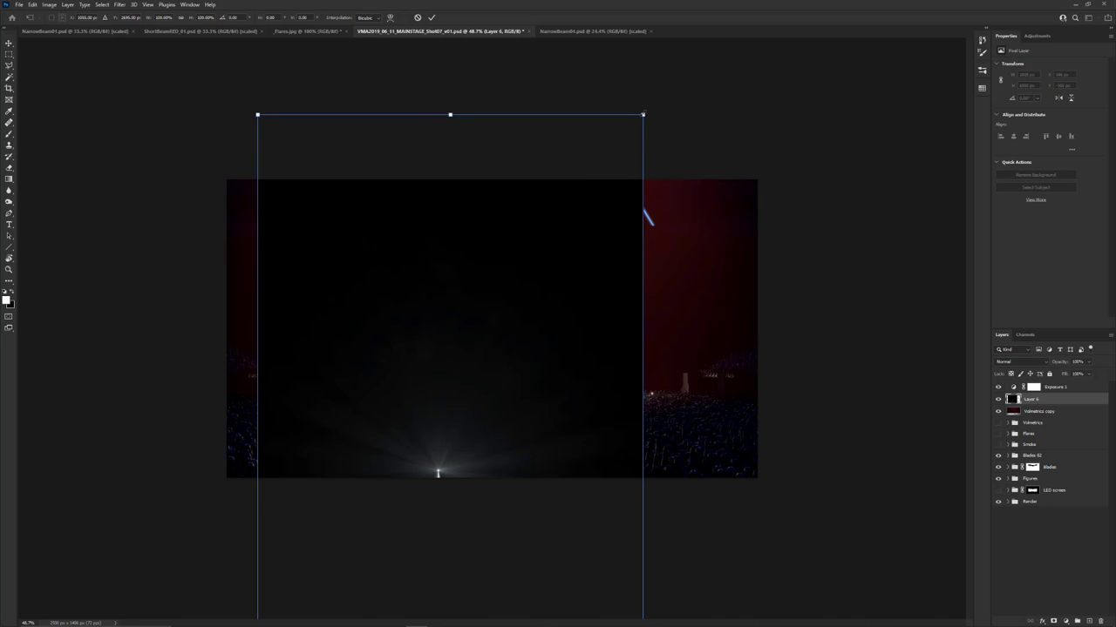
pyautogui.moveTo(645, 113); pyautogui.dragTo(451, 513)
pyautogui.moveTo(464, 573); pyautogui.dragTo(366, 148)
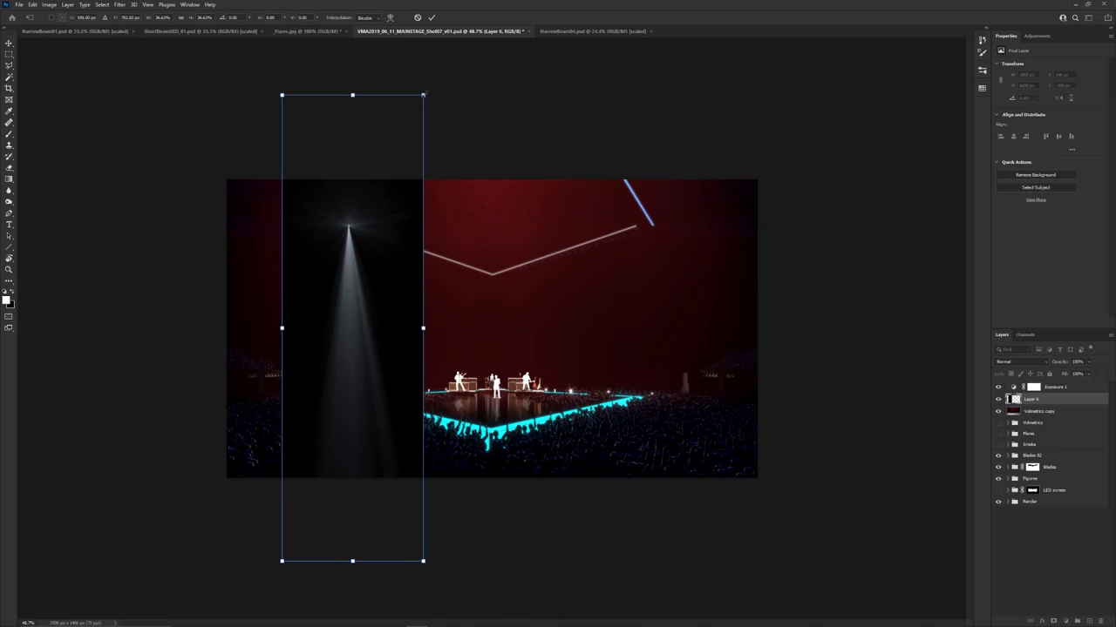
pyautogui.moveTo(423, 94); pyautogui.dragTo(416, 117)
pyautogui.moveTo(377, 235)
pyautogui.mouseDown()
pyautogui.moveTo(391, 247)
pyautogui.moveTo(386, 239)
pyautogui.mouseUp()
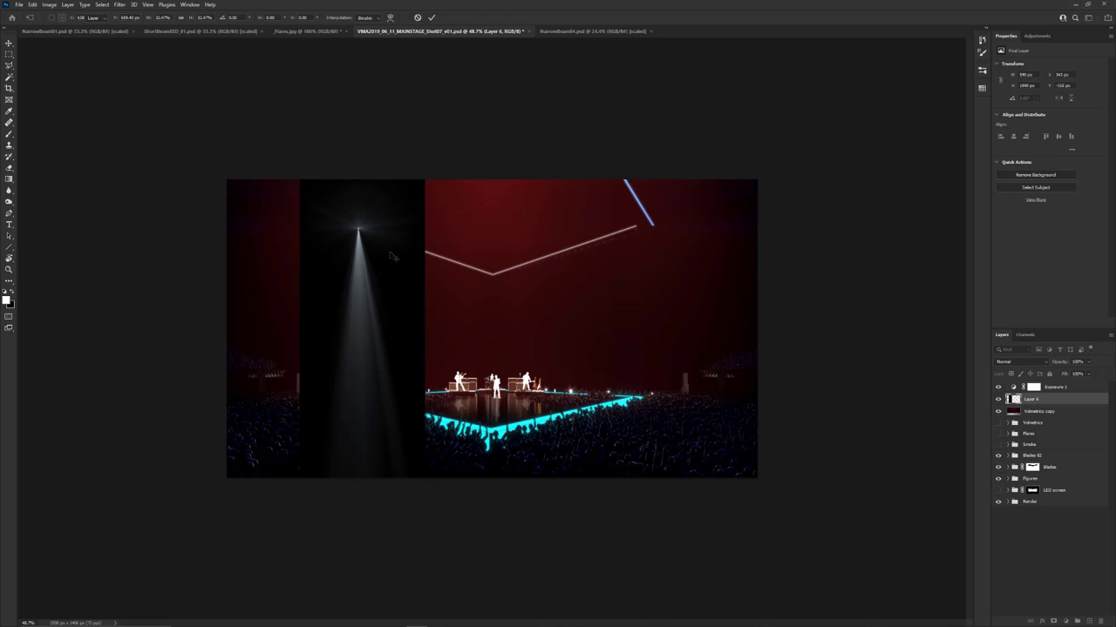
pyautogui.press('Return')
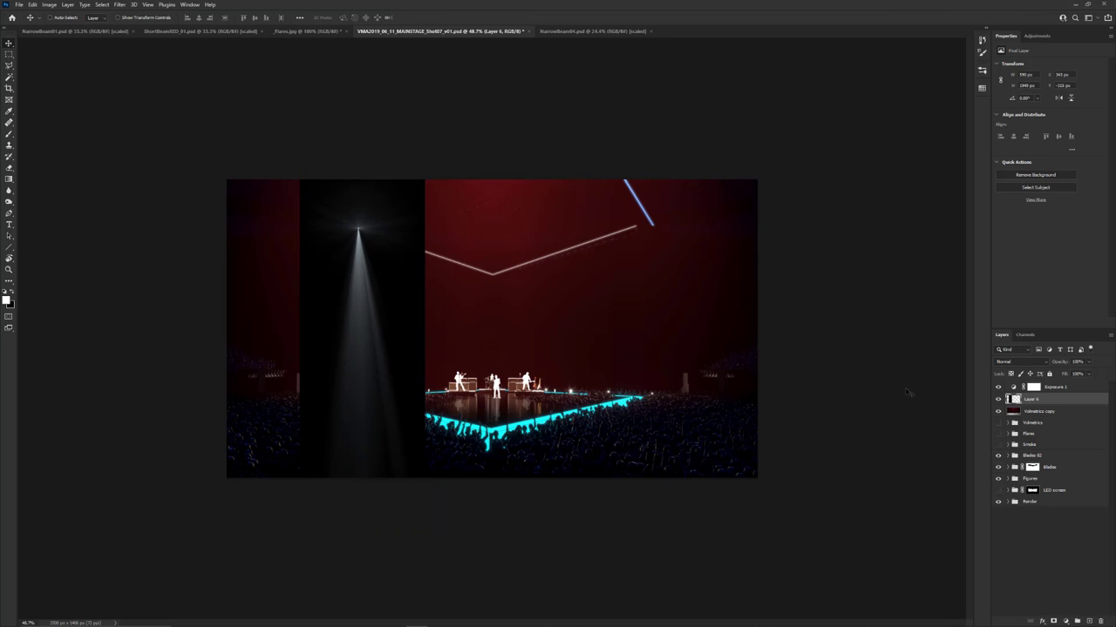
# - Rename Layer 6 to 'Beam 01'
pyautogui.doubleClick(1034, 401)
pyautogui.write('Beam 01')
pyautogui.press('Return')
# - Set Beam 01's blend mode to Screen after briefly trying Multiply
pyautogui.click(1028, 362)
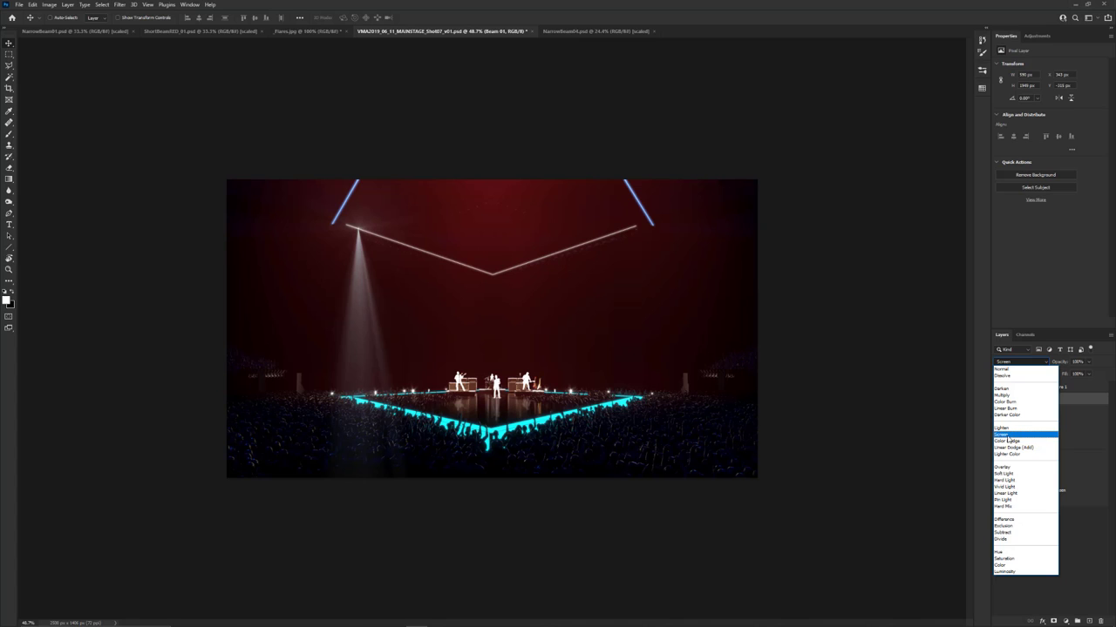
pyautogui.click(1008, 436)
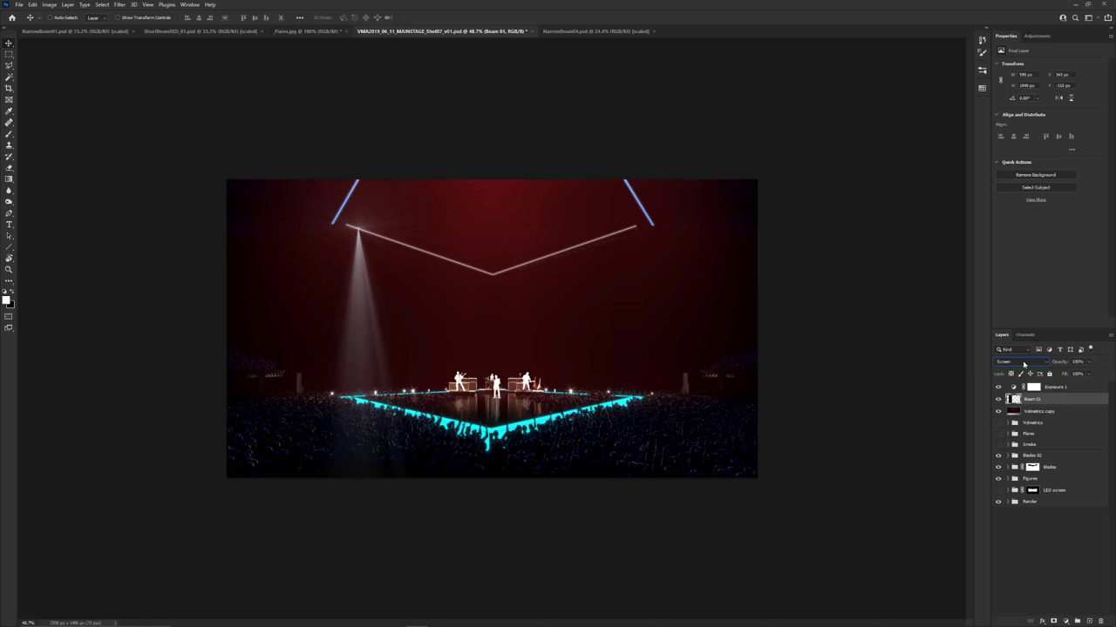
pyautogui.click(1024, 363)
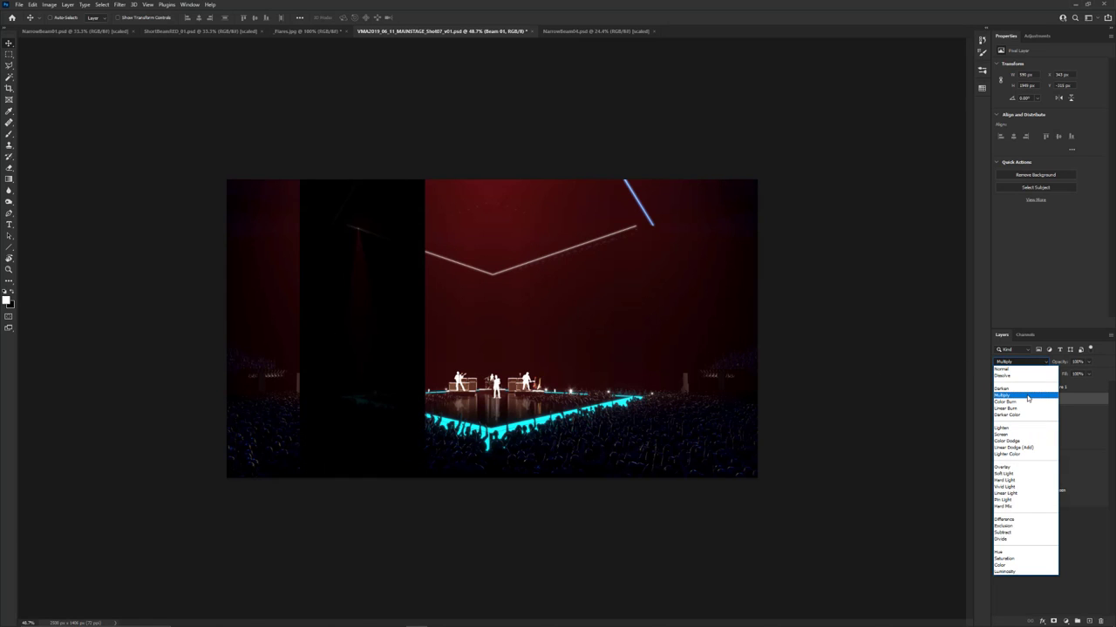
pyautogui.click(1028, 397)
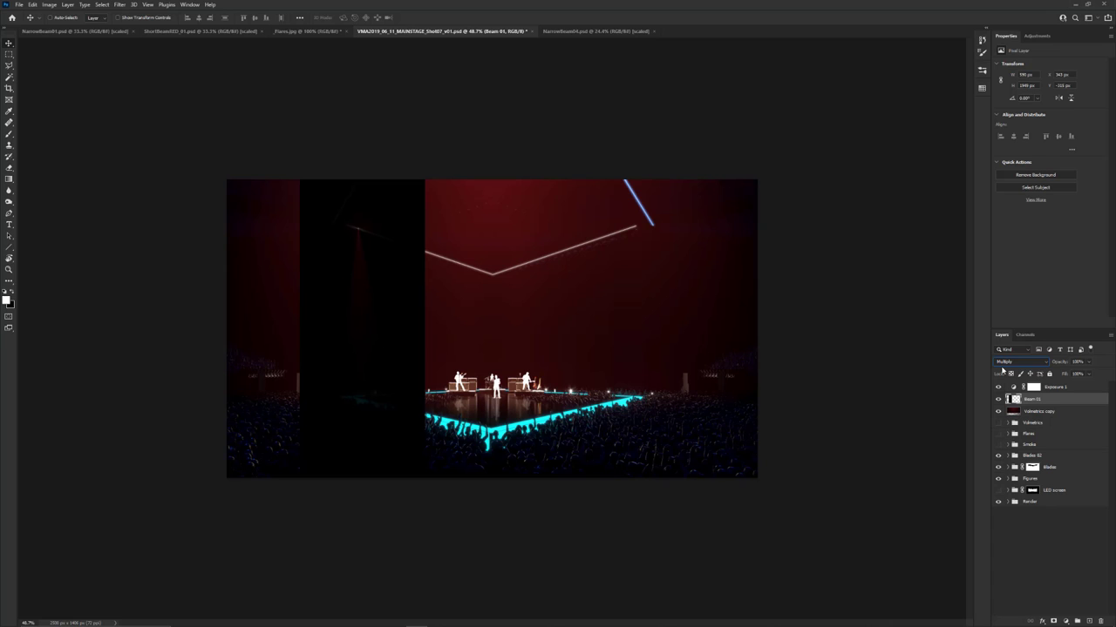
pyautogui.click(1007, 362)
pyautogui.click(1047, 437)
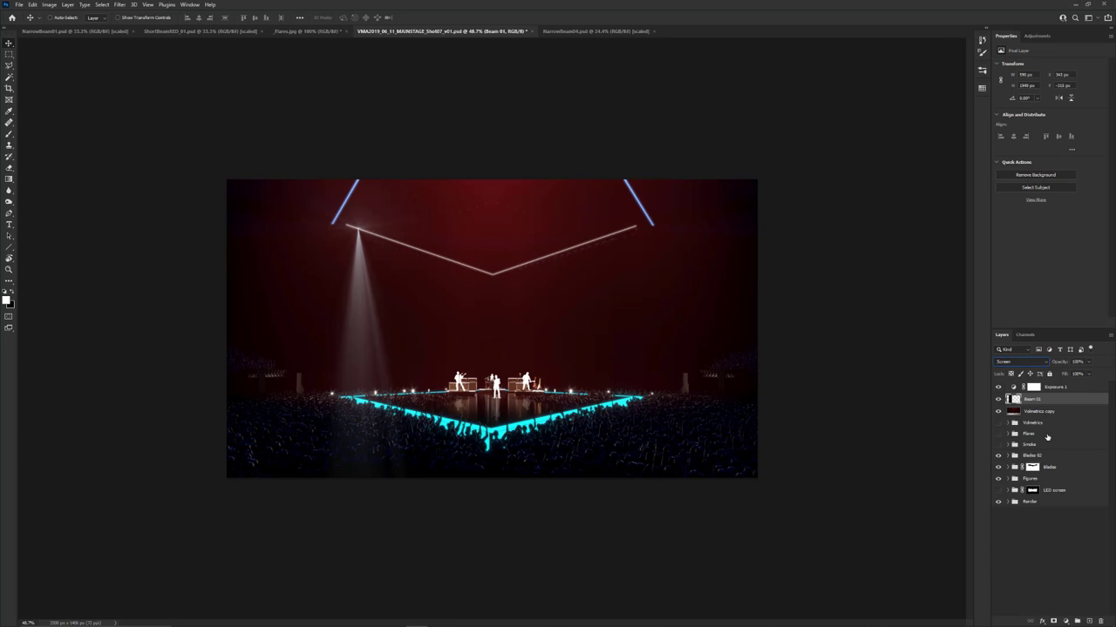
# - Nudge Beam 01 slightly on the canvas and add a Levels adjustment layer
pyautogui.moveTo(357, 318)
pyautogui.mouseDown()
pyautogui.moveTo(454, 374)
pyautogui.moveTo(357, 409)
pyautogui.moveTo(355, 323)
pyautogui.mouseUp()
pyautogui.keyDown('alt'); pyautogui.scroll(2, 354, 320); pyautogui.keyUp('alt')
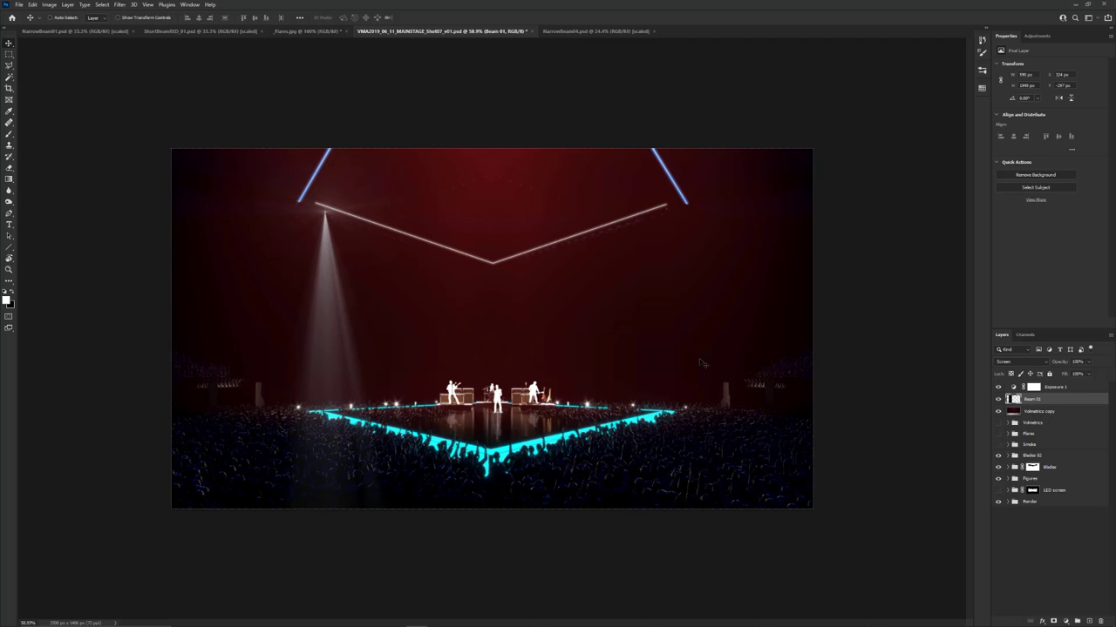
pyautogui.click(1066, 620)
pyautogui.click(1060, 503)
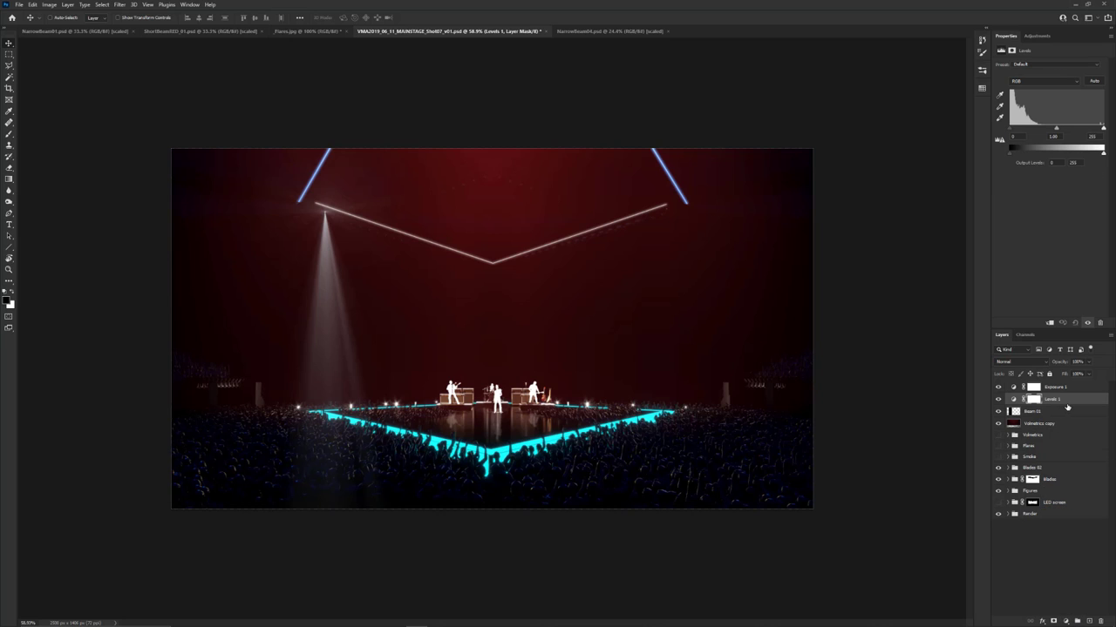
pyautogui.press('super')
pyautogui.press('Escape')
# - Clip Levels 1 to Beam 01 and lower its white input to 223
pyautogui.keyDown('alt'); pyautogui.click(1075, 403); pyautogui.keyUp('alt')
pyautogui.click(1020, 399)
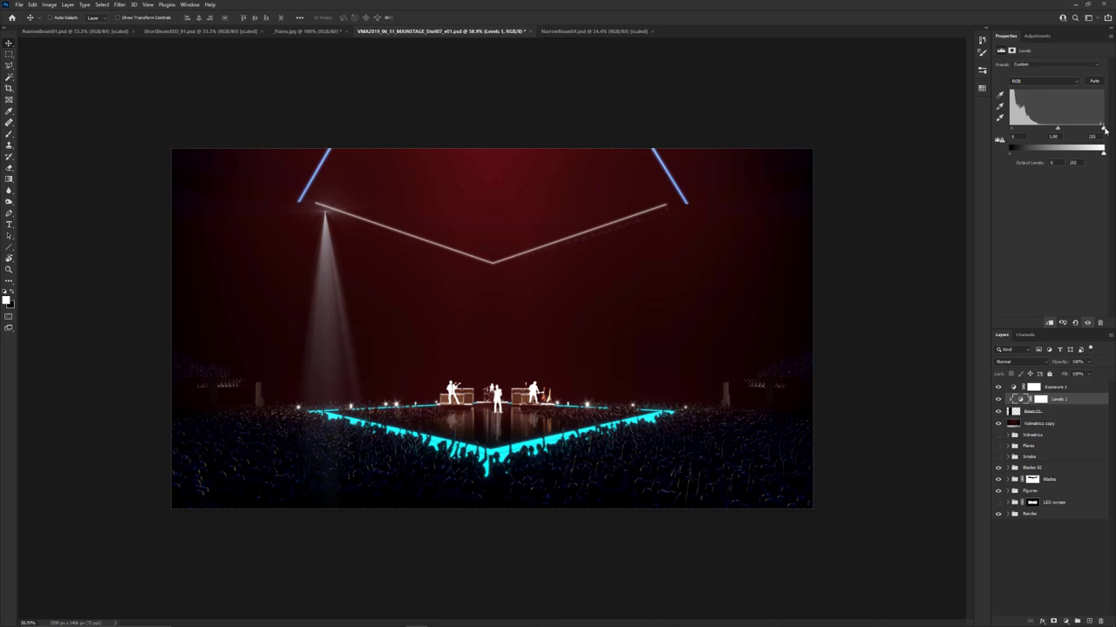
pyautogui.moveTo(1104, 128); pyautogui.dragTo(1092, 129)
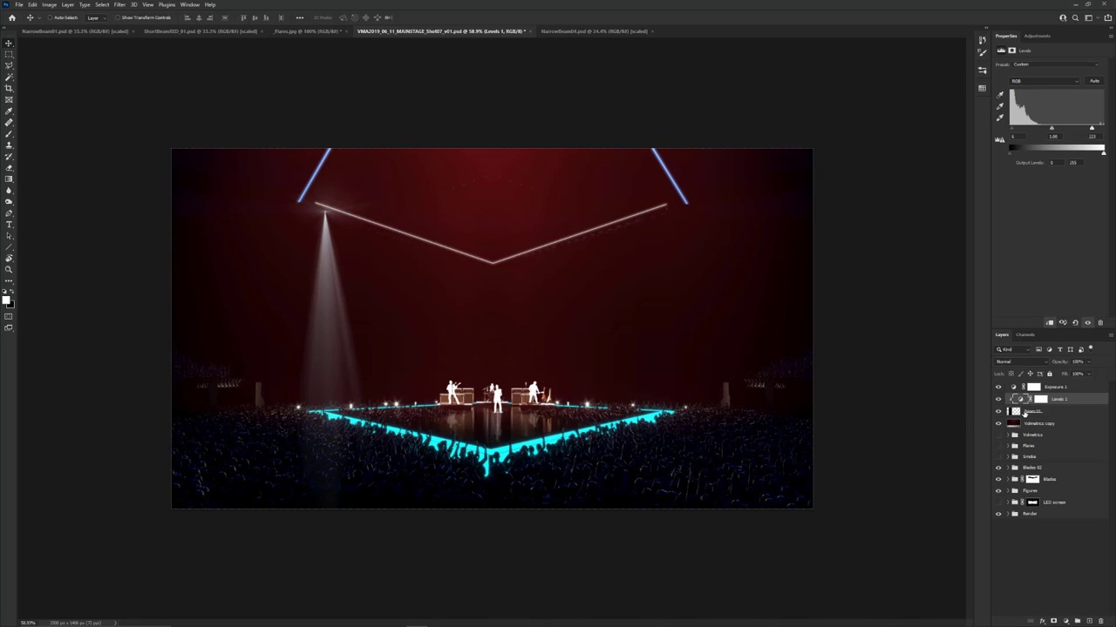
pyautogui.click(1056, 413)
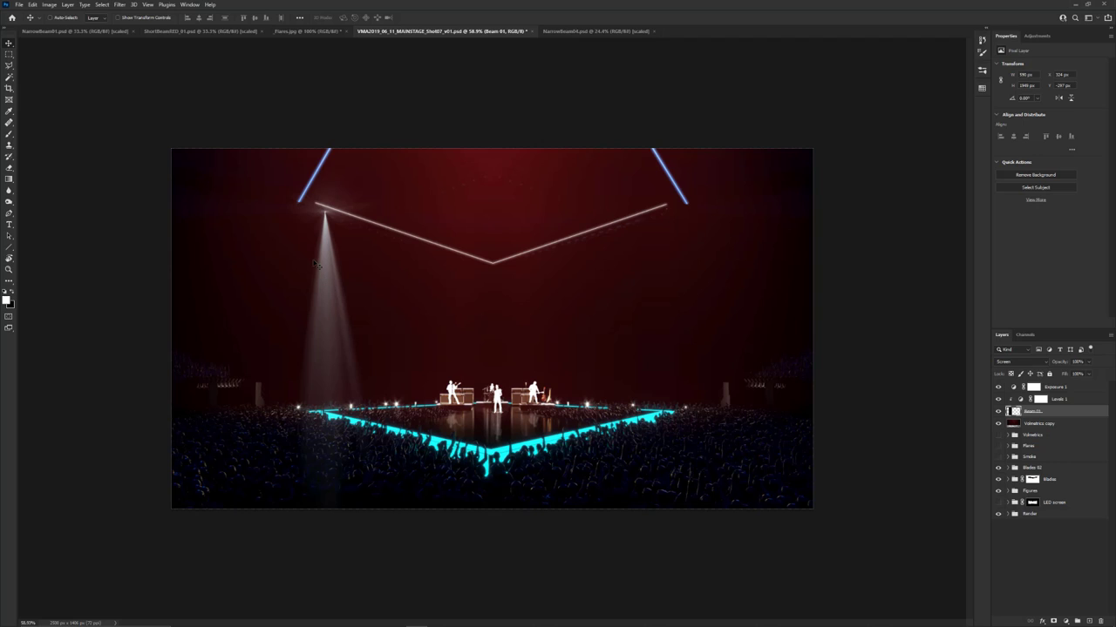
# - Rotate Beam 01 to angle toward the stage and nudge it slightly right
pyautogui.hotkey('ctrl', 't')
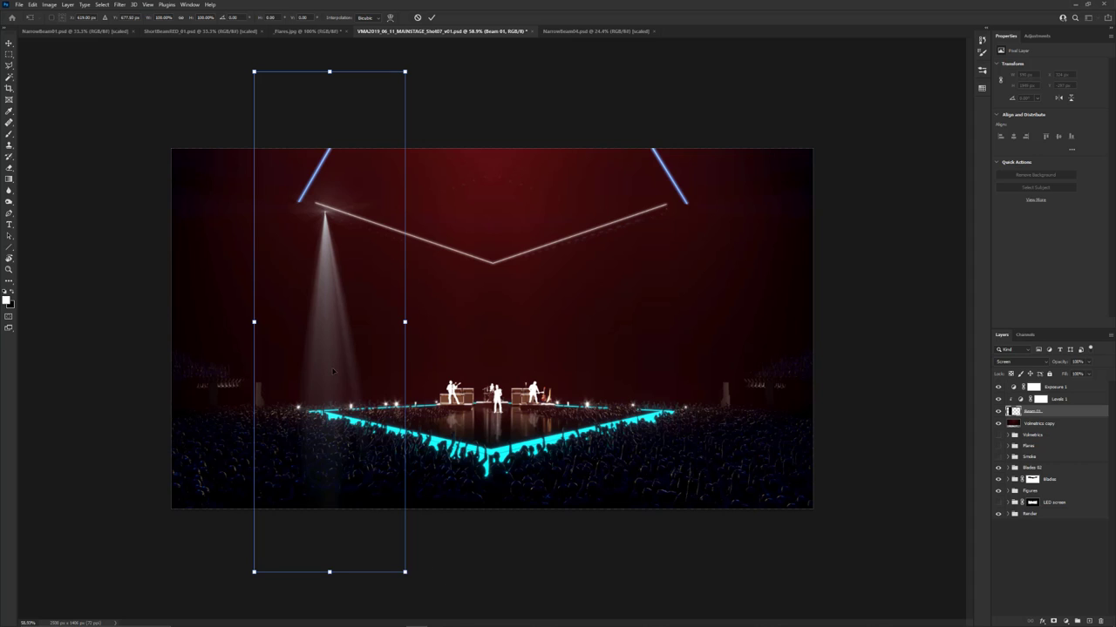
pyautogui.moveTo(315, 374); pyautogui.dragTo(405, 353)
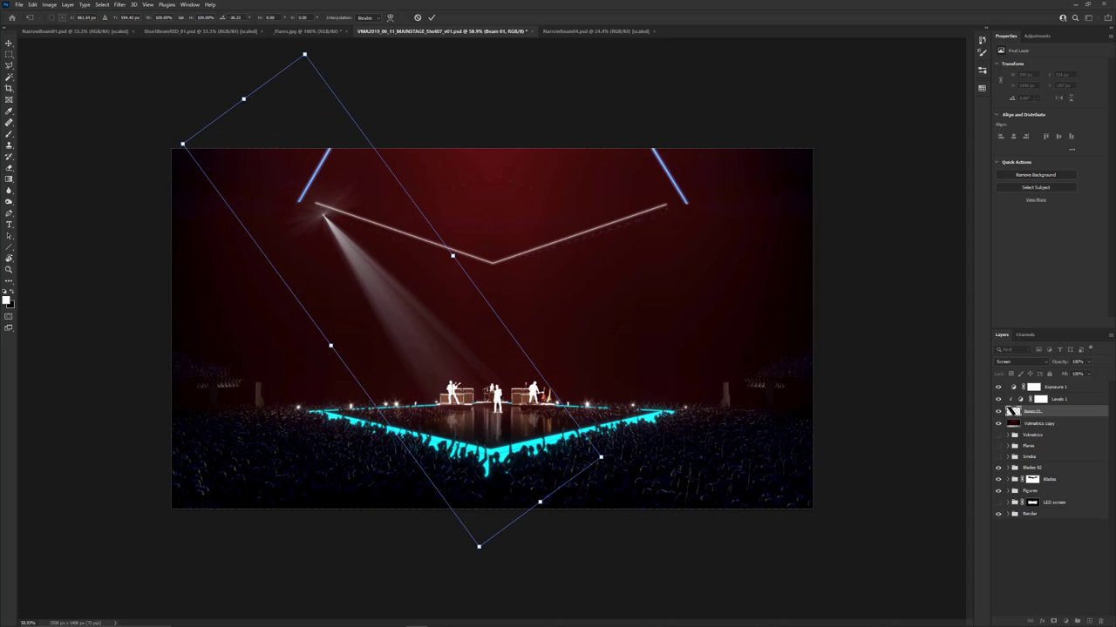
pyautogui.moveTo(685, 408); pyautogui.dragTo(689, 393)
pyautogui.moveTo(455, 377); pyautogui.dragTo(459, 375)
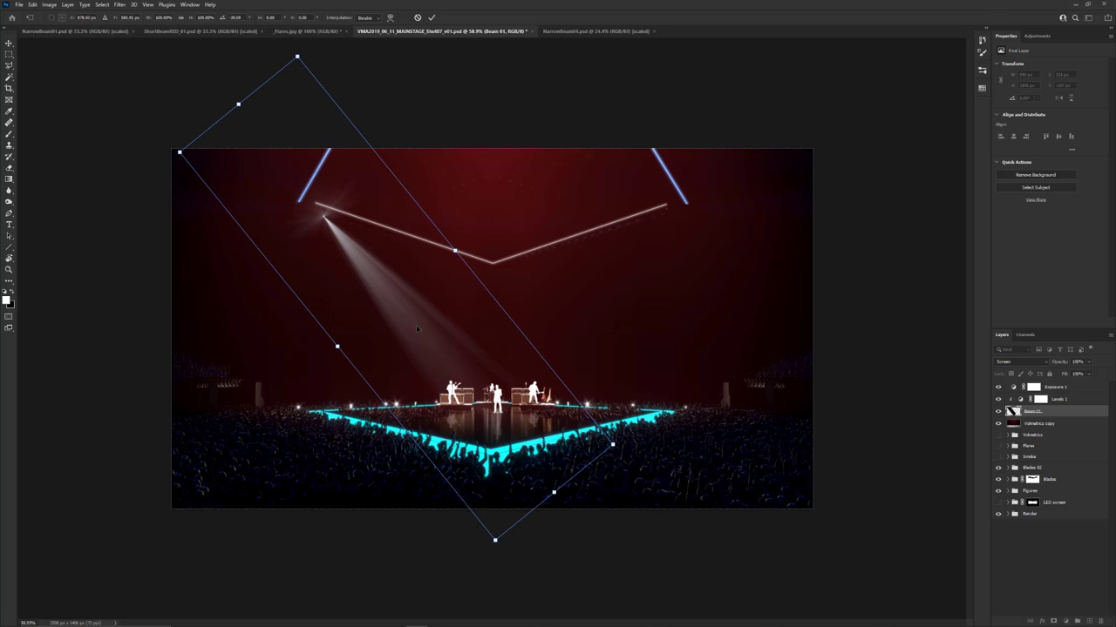
pyautogui.press('Return')
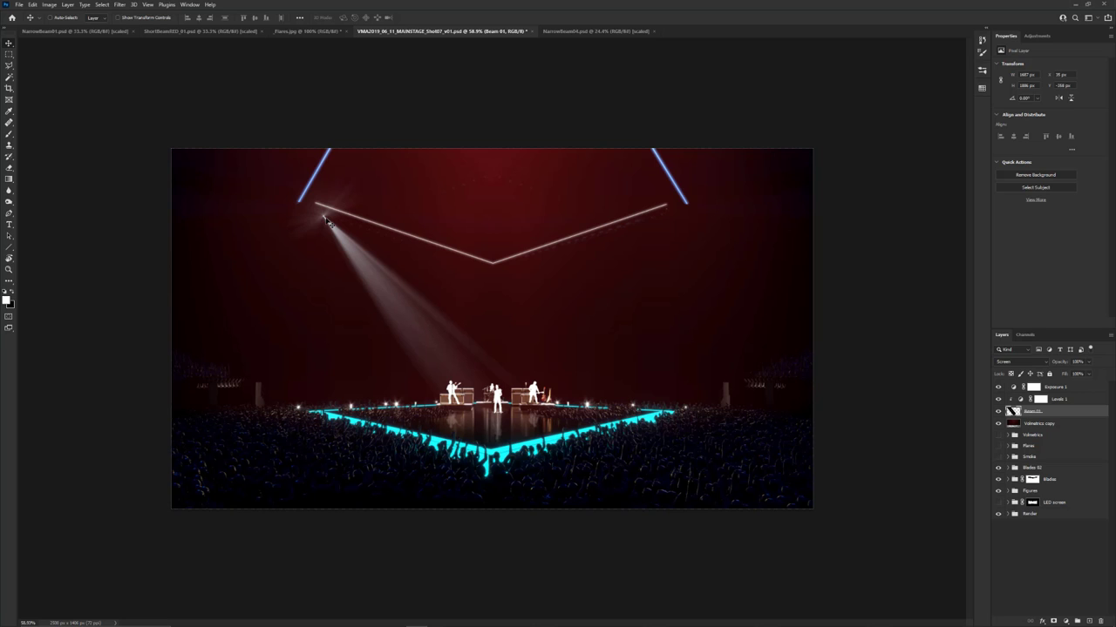
# - Enlarge Beam 01 and place its source at the truss's left end
pyautogui.hotkey('ctrl', '+')
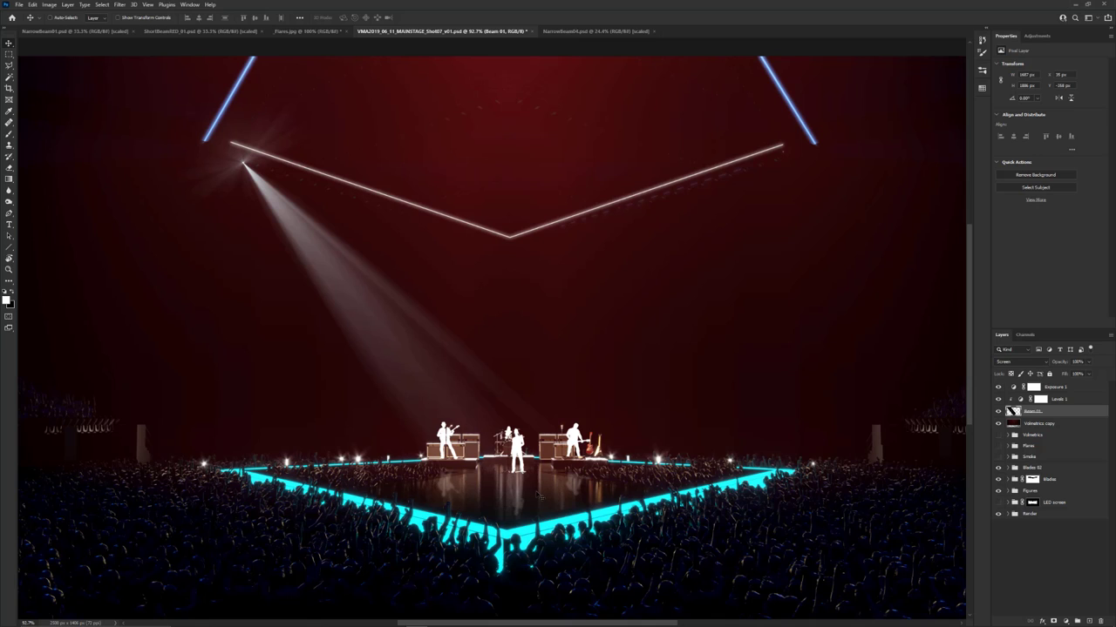
pyautogui.keyDown('alt'); pyautogui.scroll(-1, 482, 398); pyautogui.keyUp('alt')
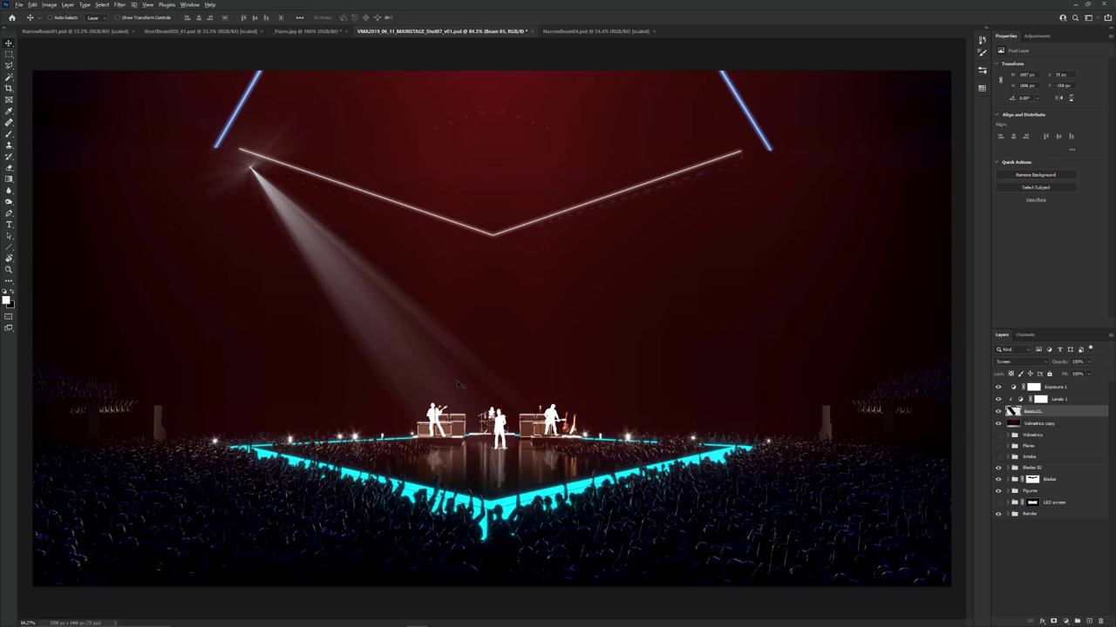
pyautogui.hotkey('ctrl', 't')
pyautogui.keyDown('alt'); pyautogui.scroll(-4, 492, 345); pyautogui.keyUp('alt')
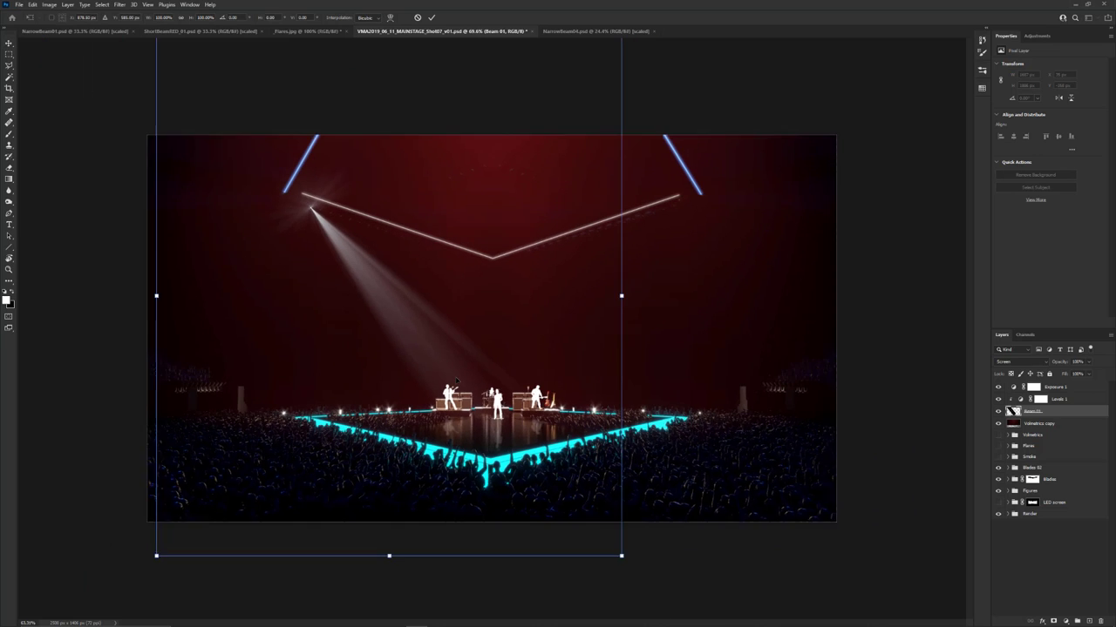
pyautogui.moveTo(633, 551); pyautogui.dragTo(713, 547)
pyautogui.moveTo(463, 364); pyautogui.dragTo(413, 307)
pyautogui.press('Return')
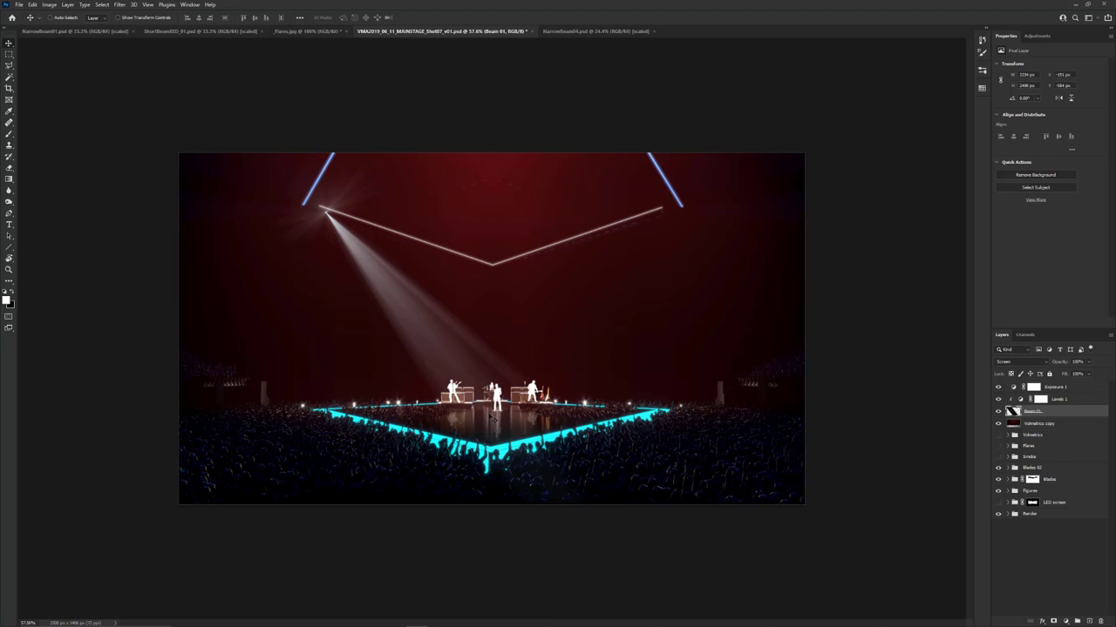
pyautogui.hotkey('ctrl', '+')
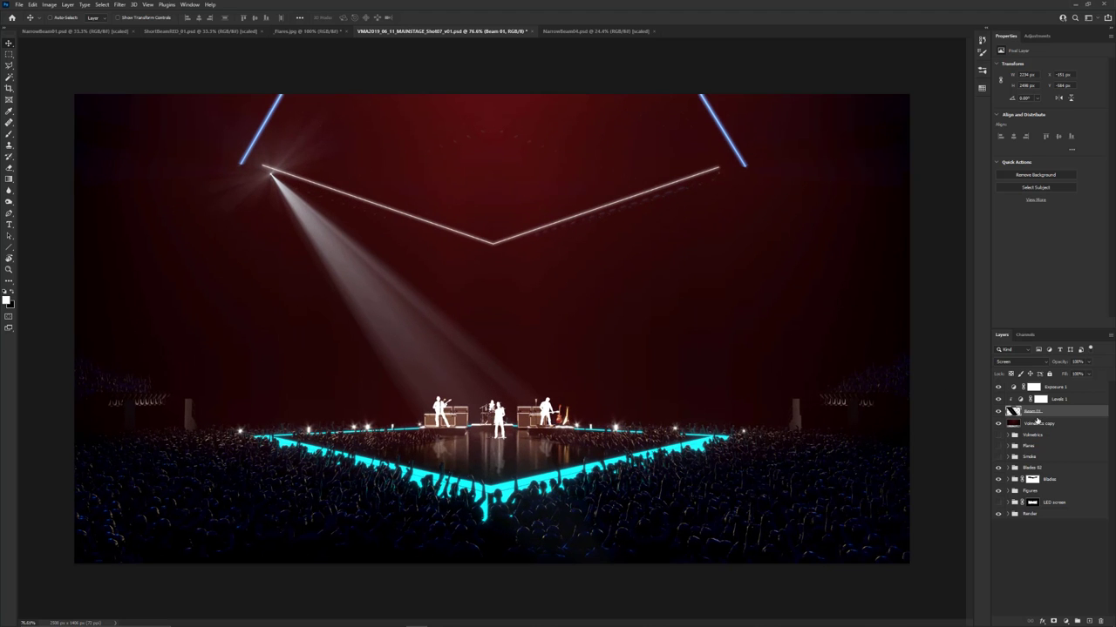
# - Add a layer mask to Beam 01 and set up a black Soft Round brush
pyautogui.click(1053, 621)
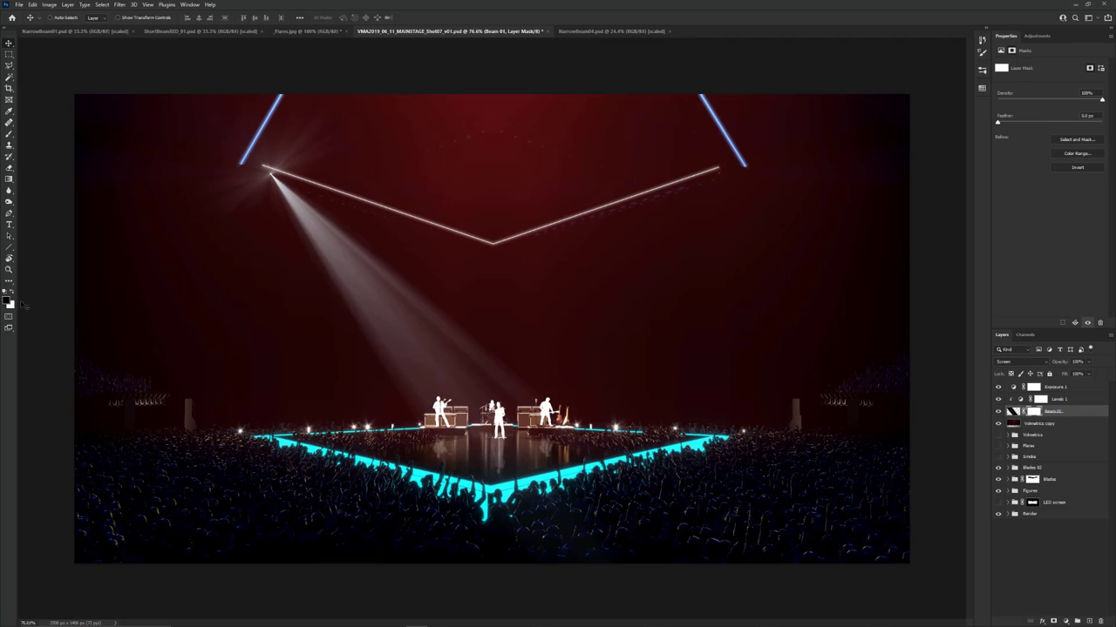
pyautogui.press('b')
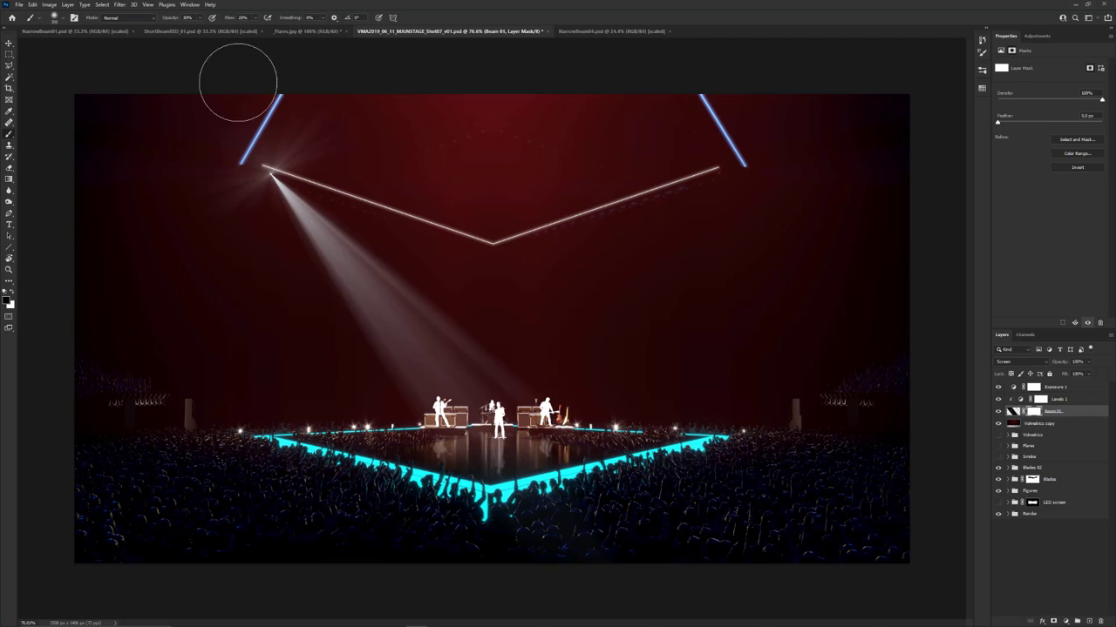
pyautogui.rightClick(243, 151)
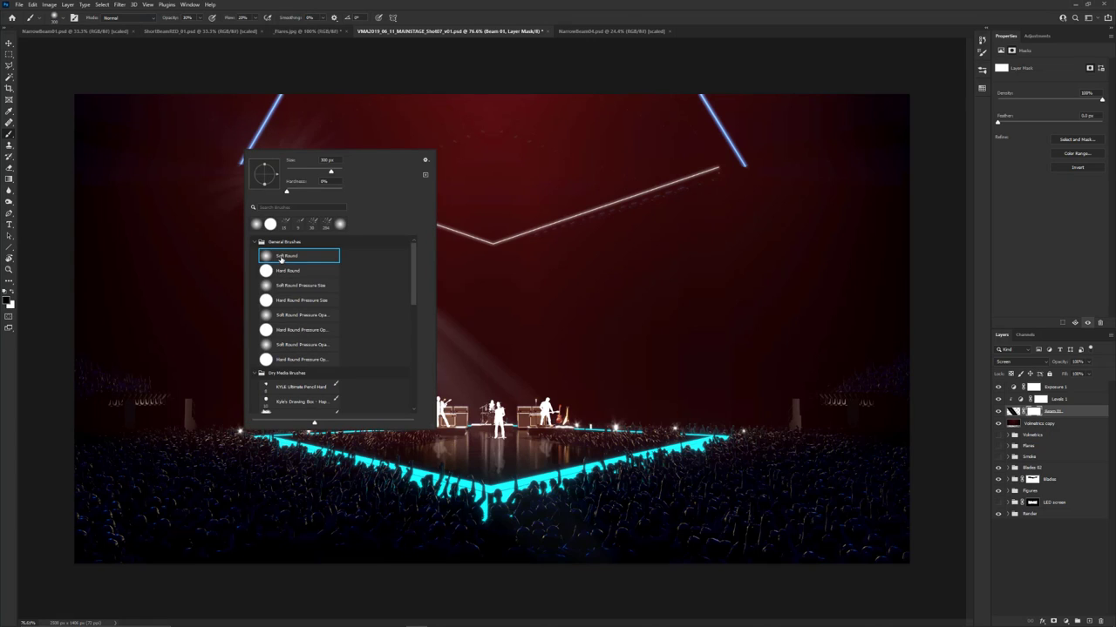
pyautogui.click(281, 258)
pyautogui.doubleClick(263, 258)
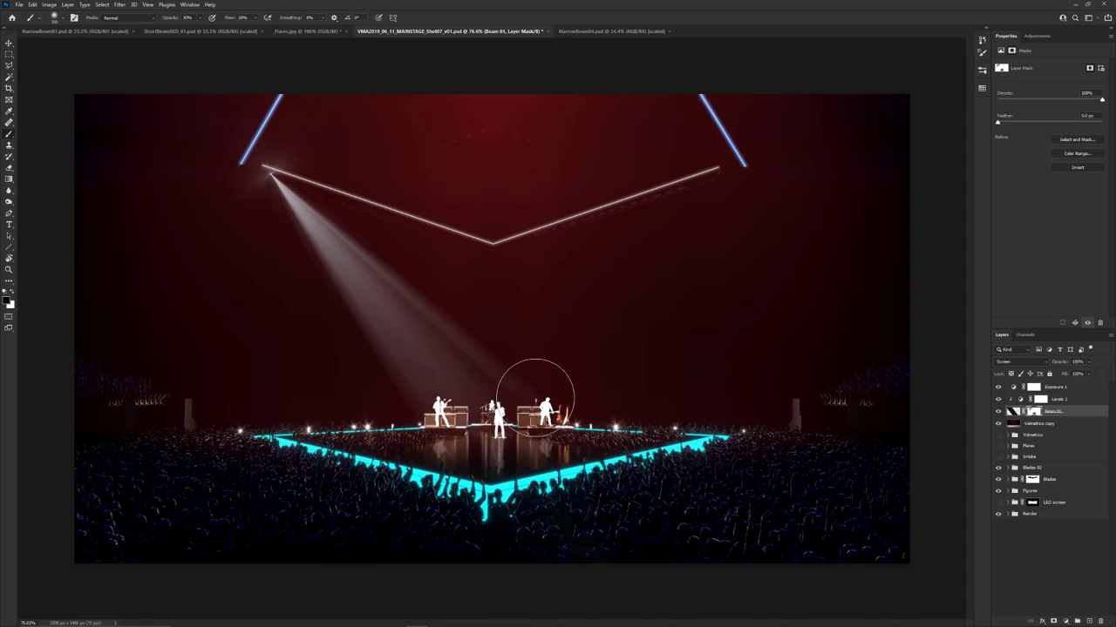
pyautogui.press('x')
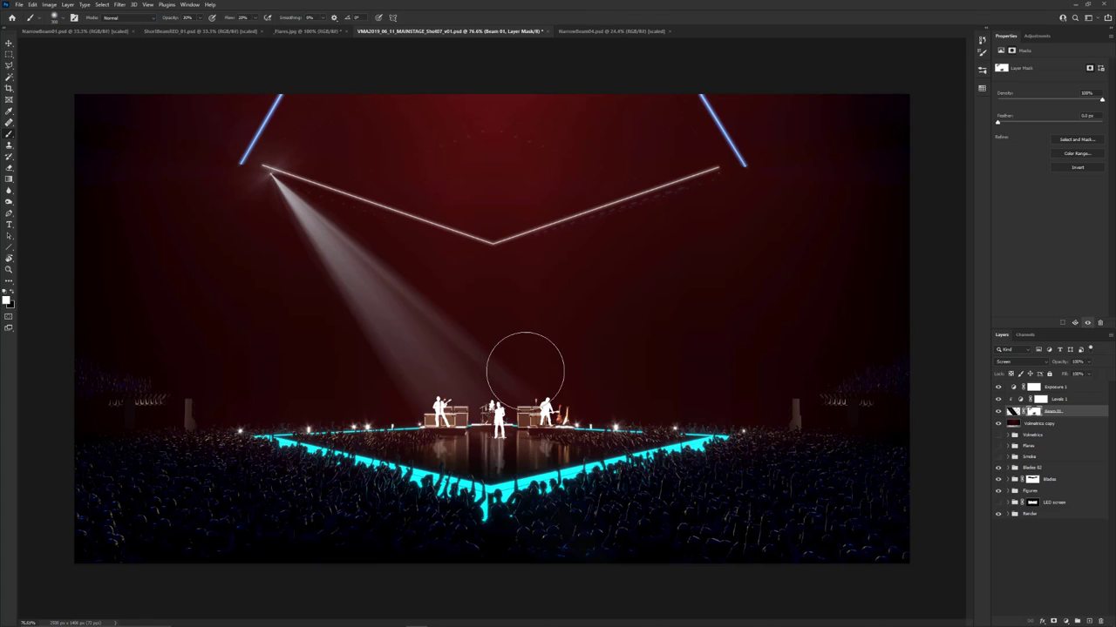
pyautogui.click(14, 296)
pyautogui.click(1036, 36)
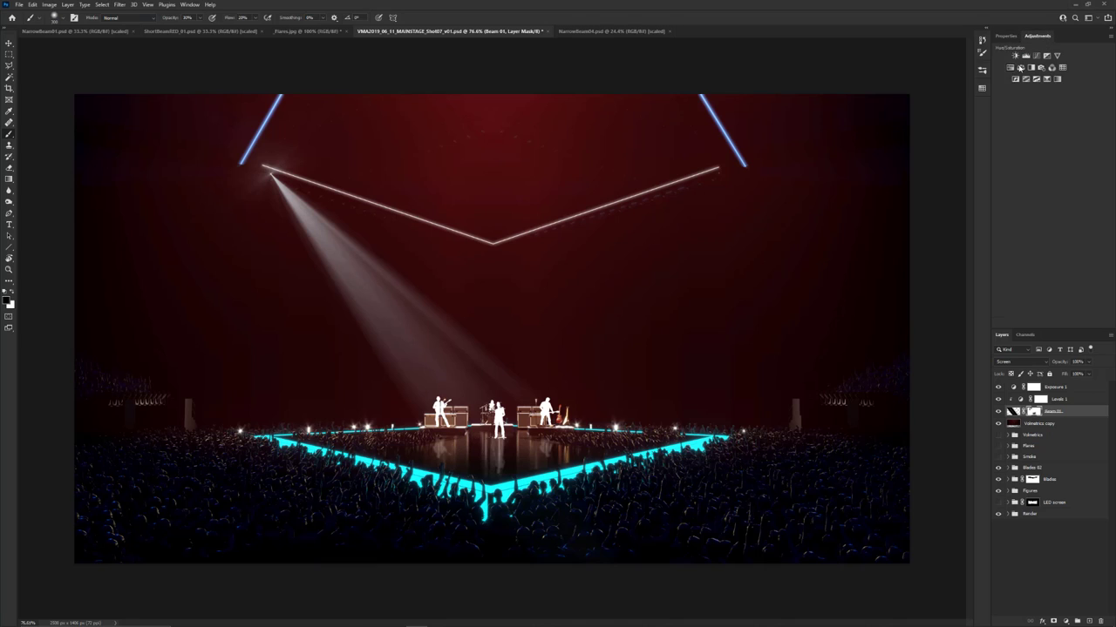
# - Add a Hue/Saturation adjustment colorizing Beam 01 blue at saturation 74
pyautogui.click(1013, 71)
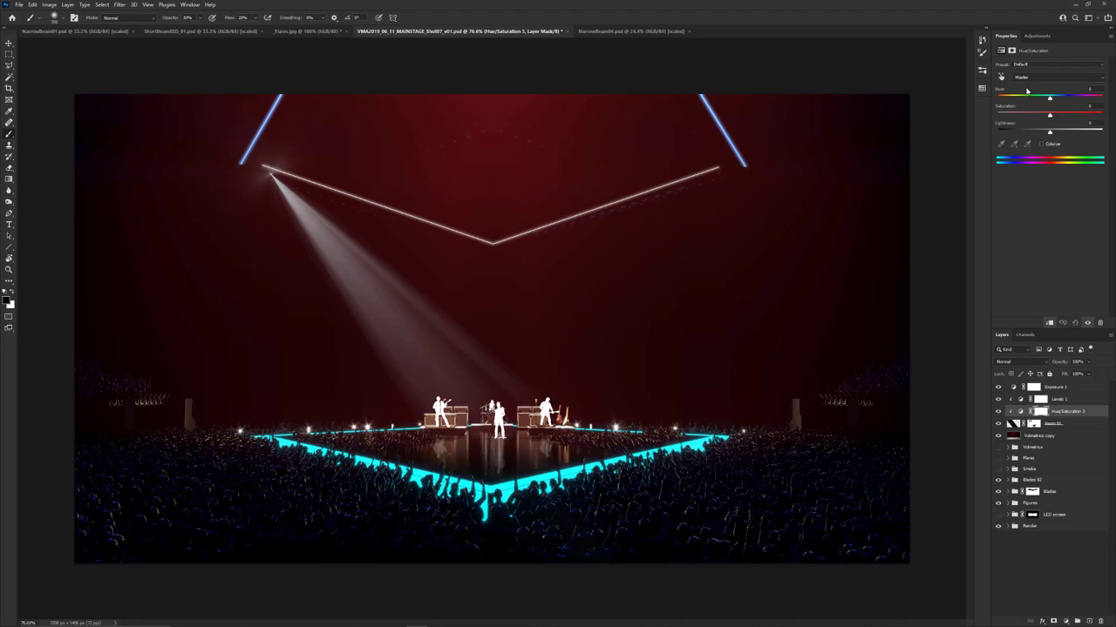
pyautogui.click(1065, 414)
pyautogui.click(1039, 146)
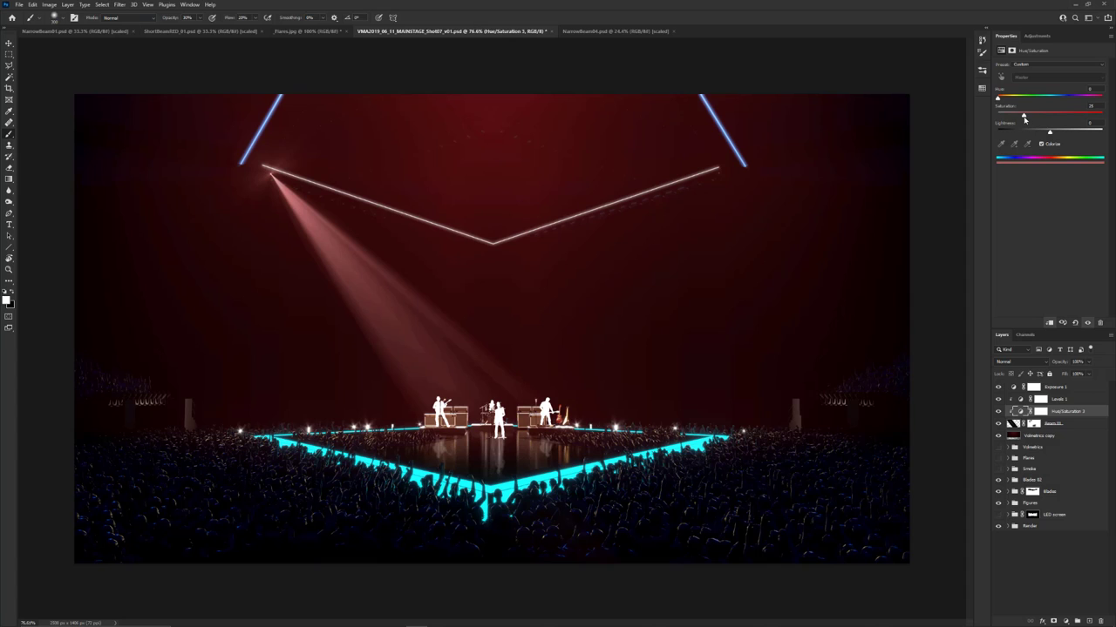
pyautogui.moveTo(1053, 121); pyautogui.dragTo(1076, 122)
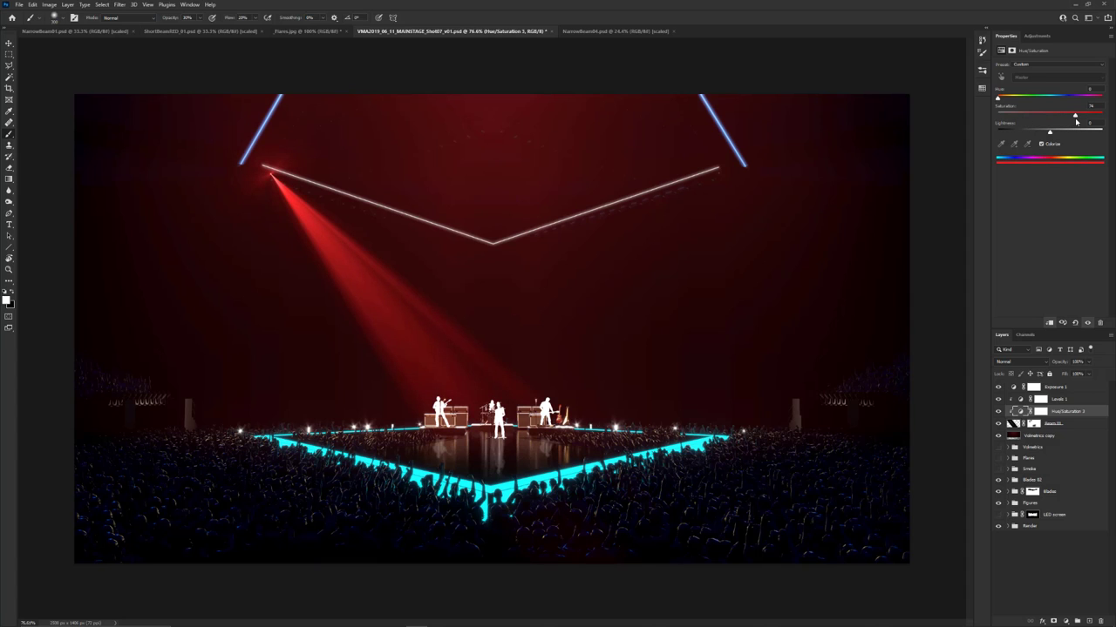
pyautogui.moveTo(1001, 99); pyautogui.dragTo(1053, 114)
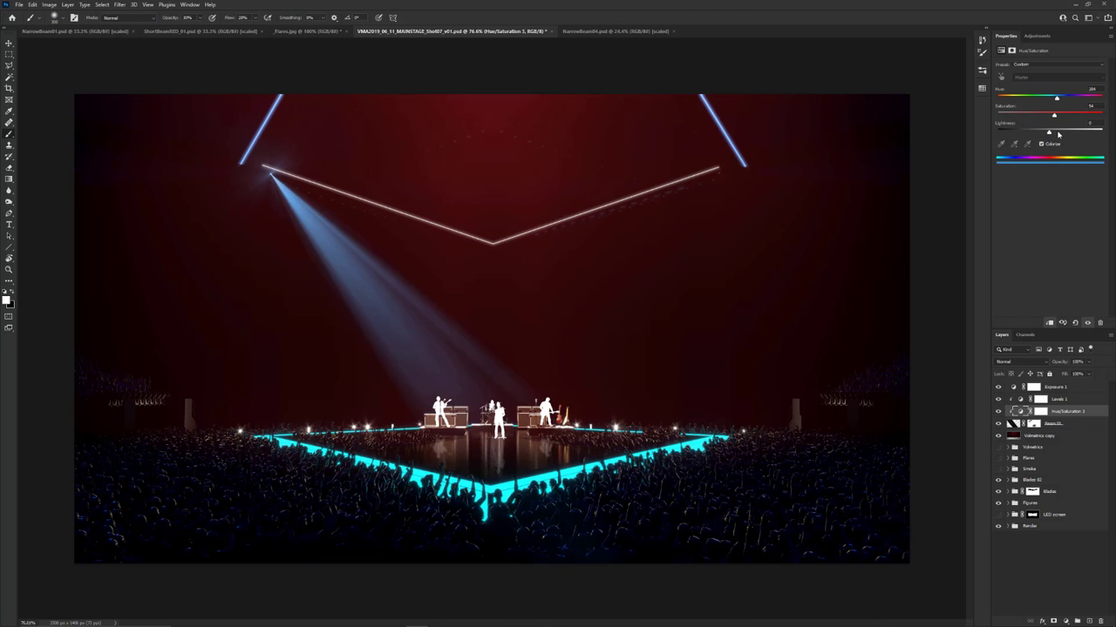
pyautogui.moveTo(1058, 133)
pyautogui.mouseDown()
pyautogui.moveTo(1020, 133)
pyautogui.moveTo(1055, 132)
pyautogui.mouseUp()
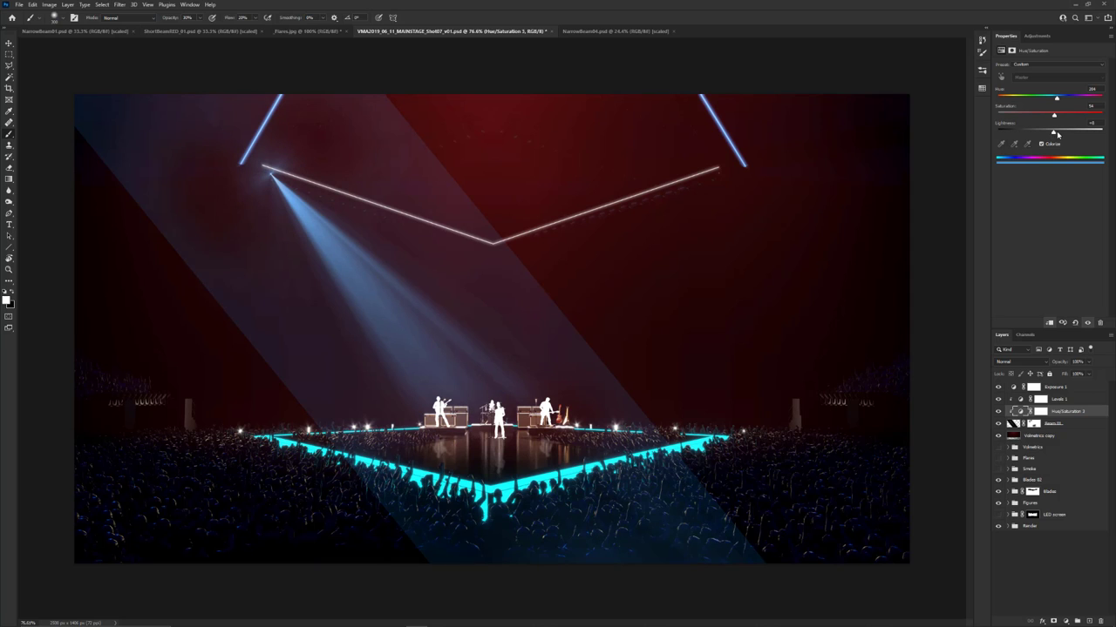
pyautogui.moveTo(1057, 135); pyautogui.dragTo(1048, 133)
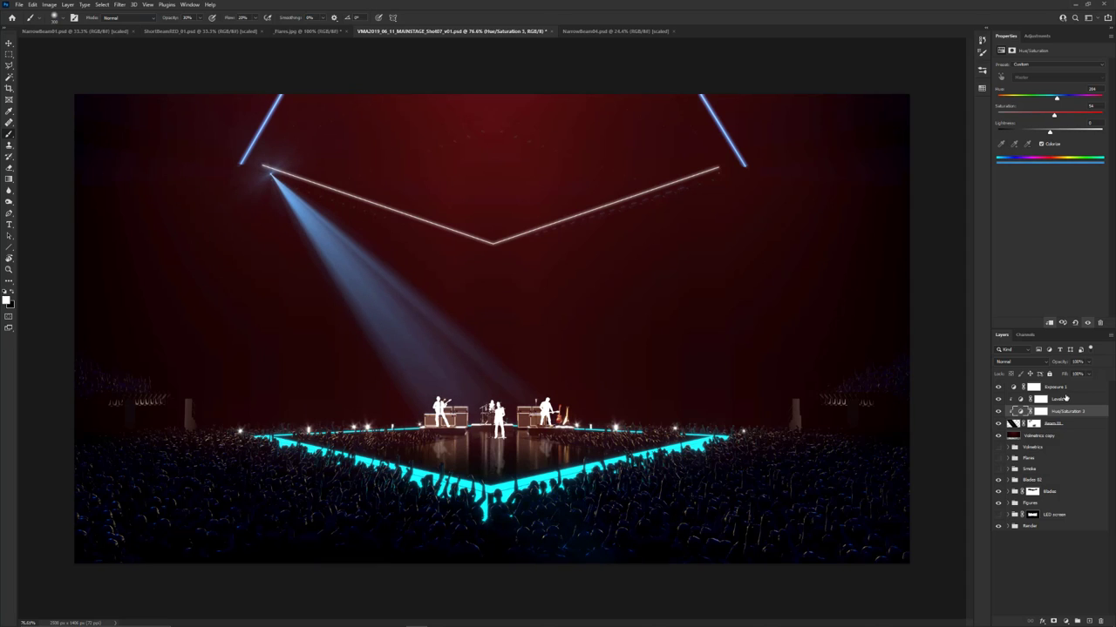
# - Raise the Levels black input to darken the beam and lower Beam 01's opacity
pyautogui.click(1065, 399)
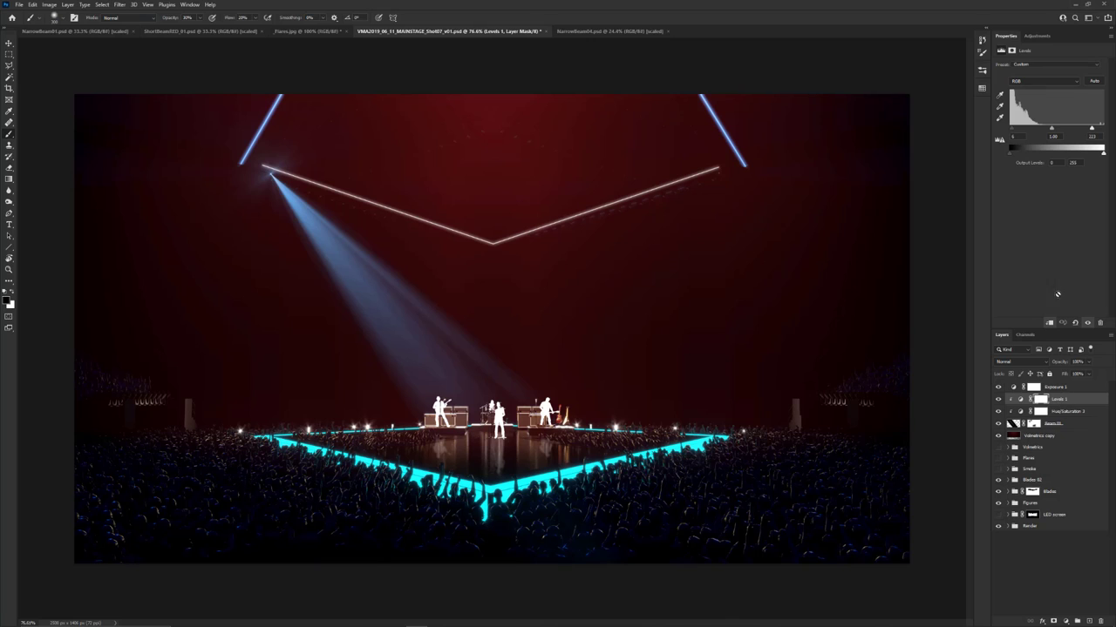
pyautogui.moveTo(1014, 131); pyautogui.dragTo(1052, 130)
pyautogui.click(1056, 424)
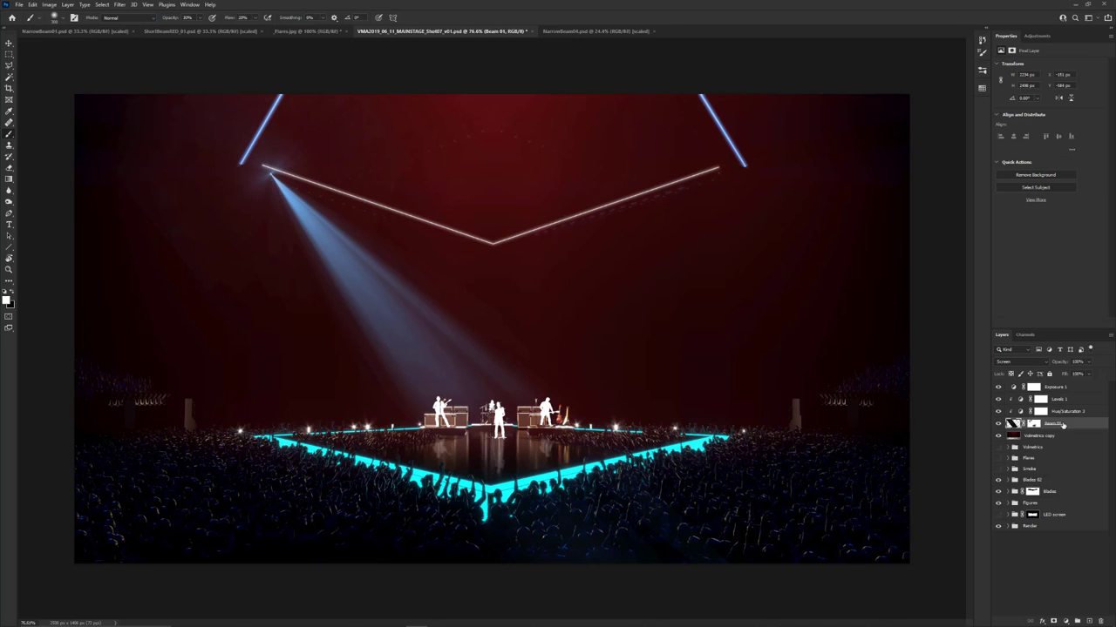
pyautogui.moveTo(1062, 362)
pyautogui.mouseDown()
pyautogui.moveTo(1029, 361)
pyautogui.moveTo(1053, 360)
pyautogui.mouseUp()
# - Toggle the red volumetric haze layer off and on, leaving it visible
pyautogui.click(998, 436)
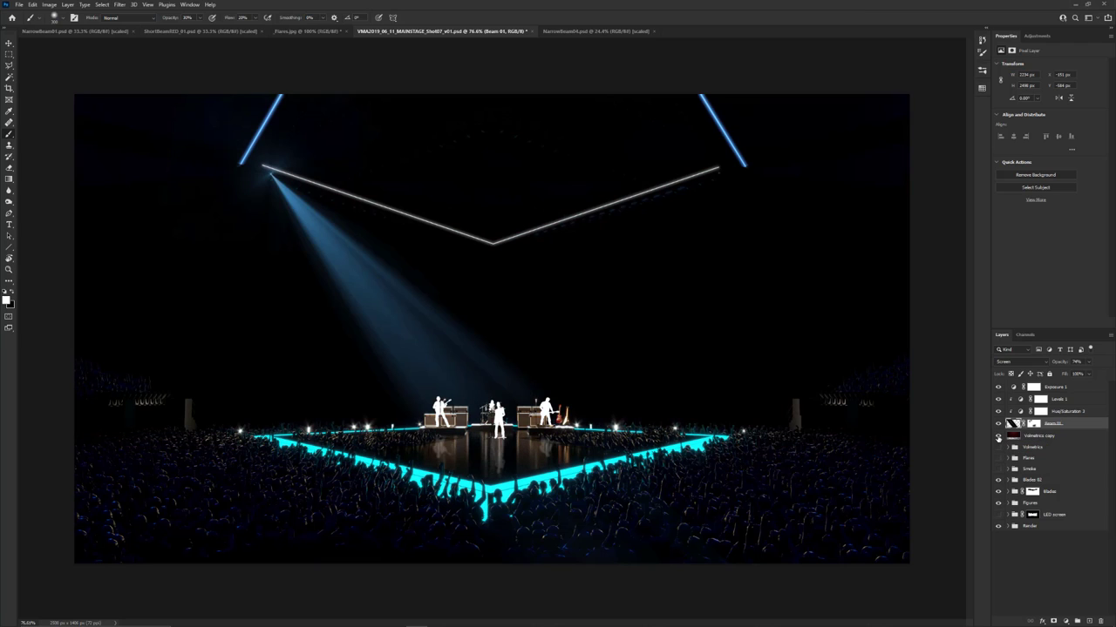
pyautogui.click(997, 436)
pyautogui.click(998, 436)
pyautogui.click(998, 436)
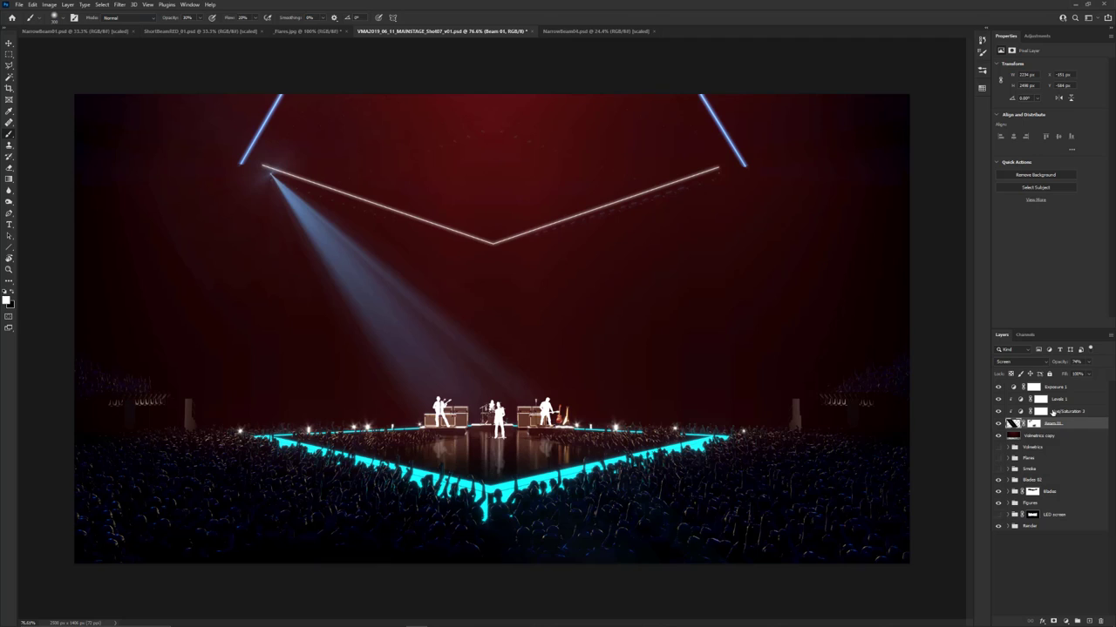
# - Group Beam 01 with its Levels and Hue/Saturation layers as 'Light Beam 02'
pyautogui.keyDown('shift'); pyautogui.click(1061, 399); pyautogui.keyUp('shift')
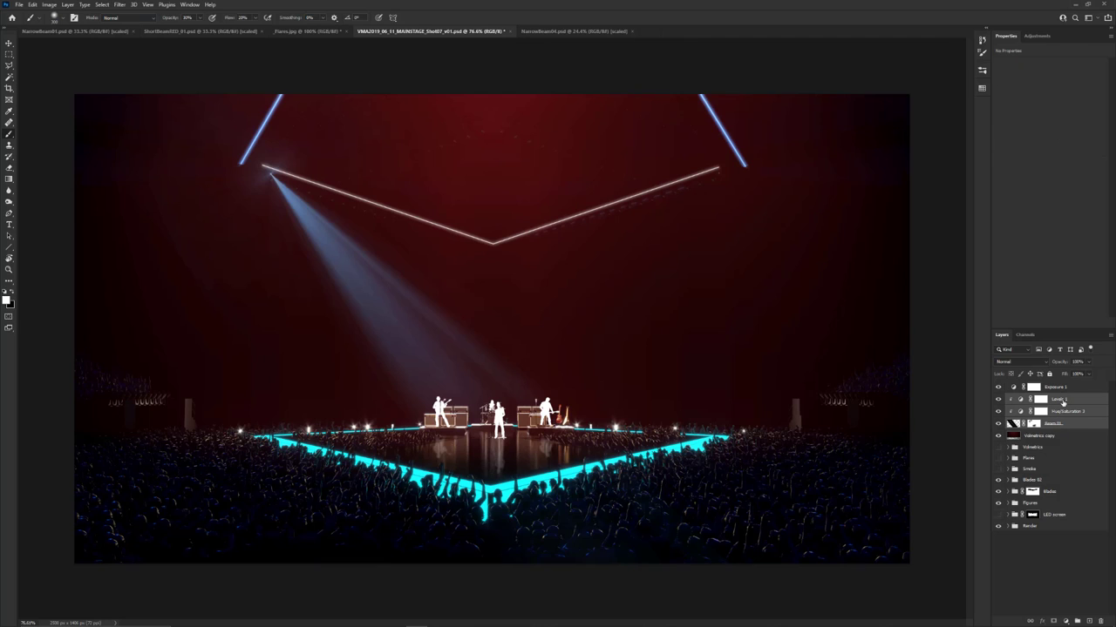
pyautogui.hotkey('ctrl', 'g')
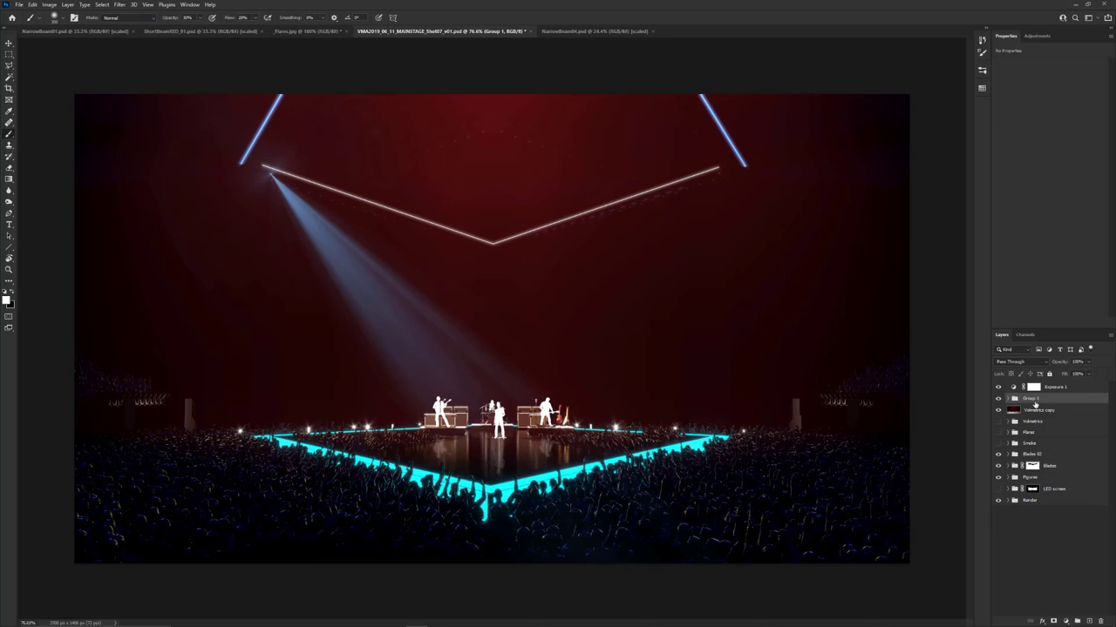
pyautogui.doubleClick(1034, 400)
pyautogui.write('Light Beam 02')
pyautogui.press('Return')
# - Duplicate Light Beam 02, rotate the copy about 65° and move it to the truss's right end
pyautogui.press('v')
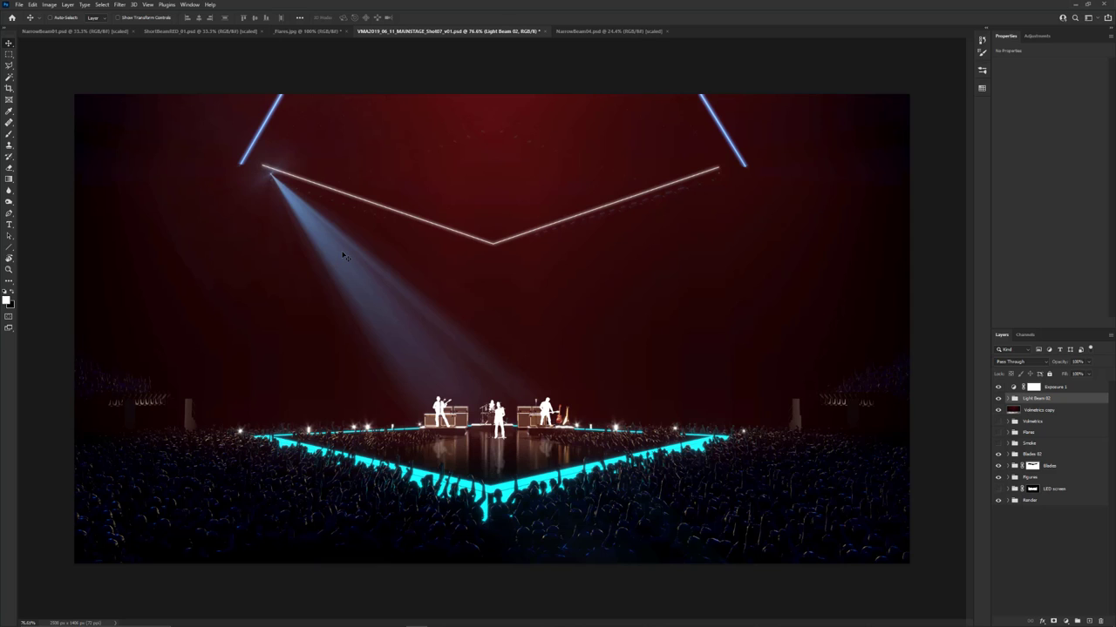
pyautogui.keyDown('alt'); pyautogui.moveTo(344, 255); pyautogui.dragTo(455, 299); pyautogui.keyUp('alt')
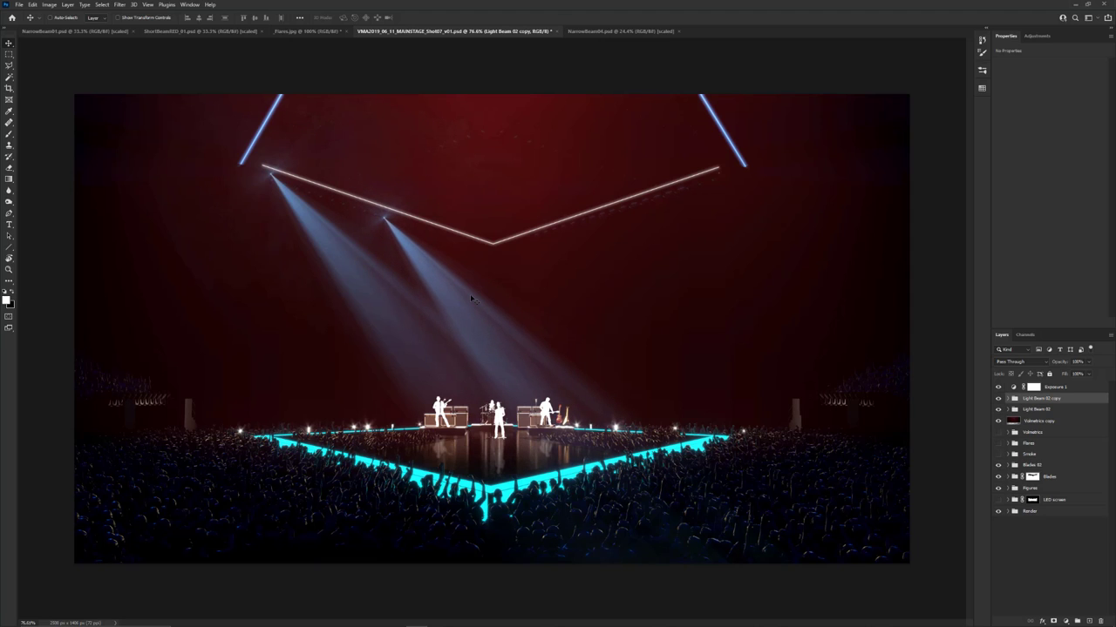
pyautogui.hotkey('ctrl', 't')
pyautogui.hotkey('ctrl', '0')
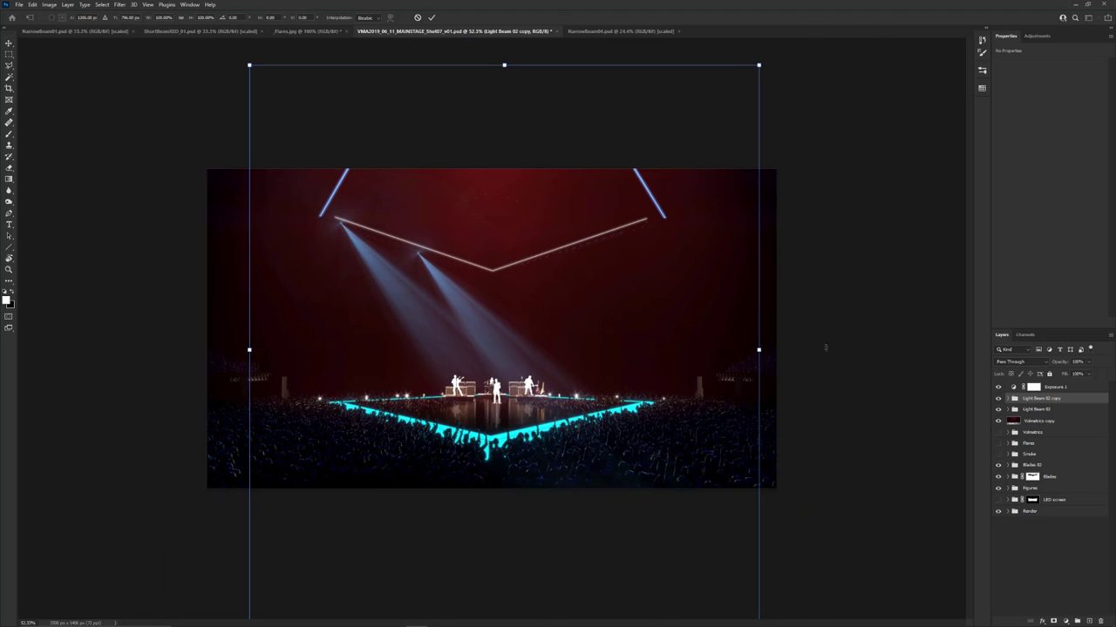
pyautogui.moveTo(852, 356); pyautogui.dragTo(570, 451)
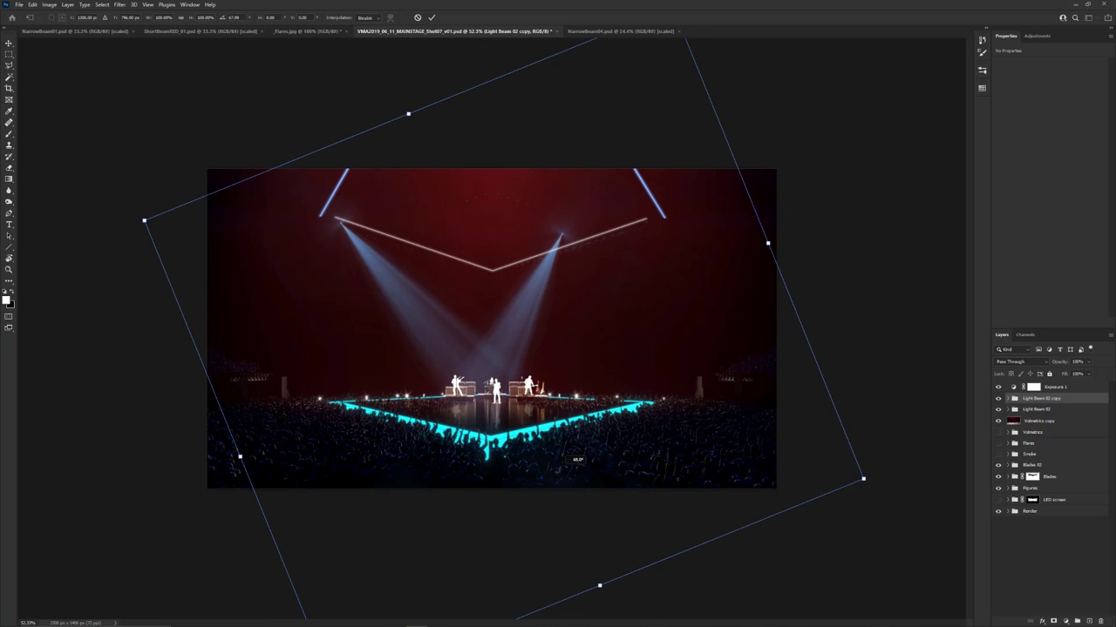
pyautogui.moveTo(549, 278); pyautogui.dragTo(610, 281)
pyautogui.press('Return')
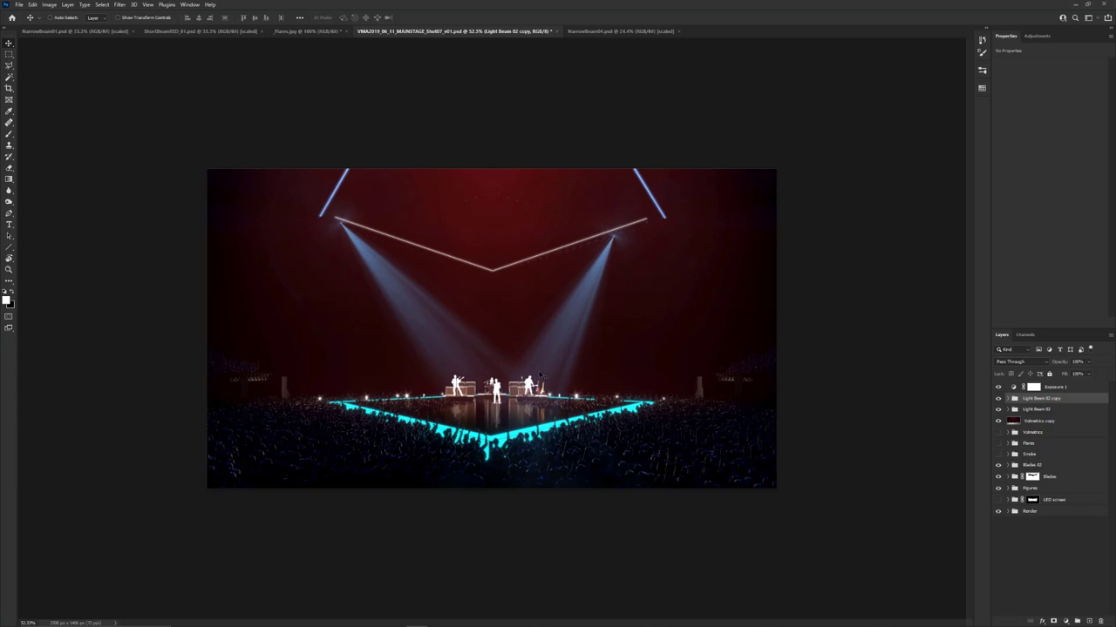
pyautogui.click(1009, 399)
# - Shift the copied beam's hue from 204 to 176 for teal, then bring up Flares.jpg
pyautogui.click(1070, 422)
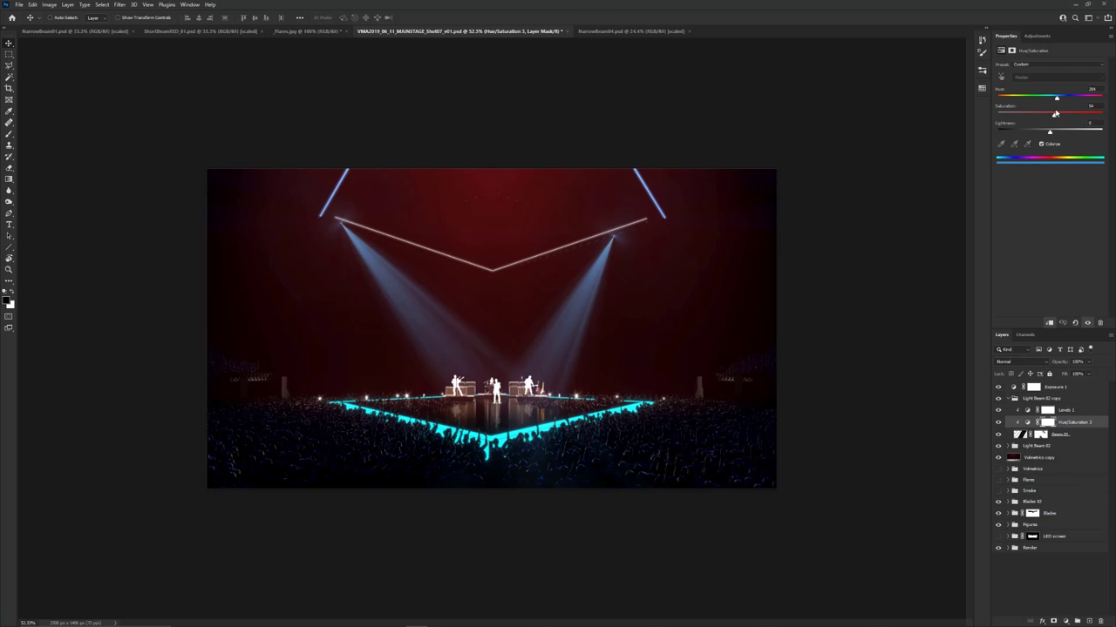
pyautogui.moveTo(1057, 100)
pyautogui.mouseDown()
pyautogui.moveTo(1035, 100)
pyautogui.moveTo(1055, 116)
pyautogui.mouseUp()
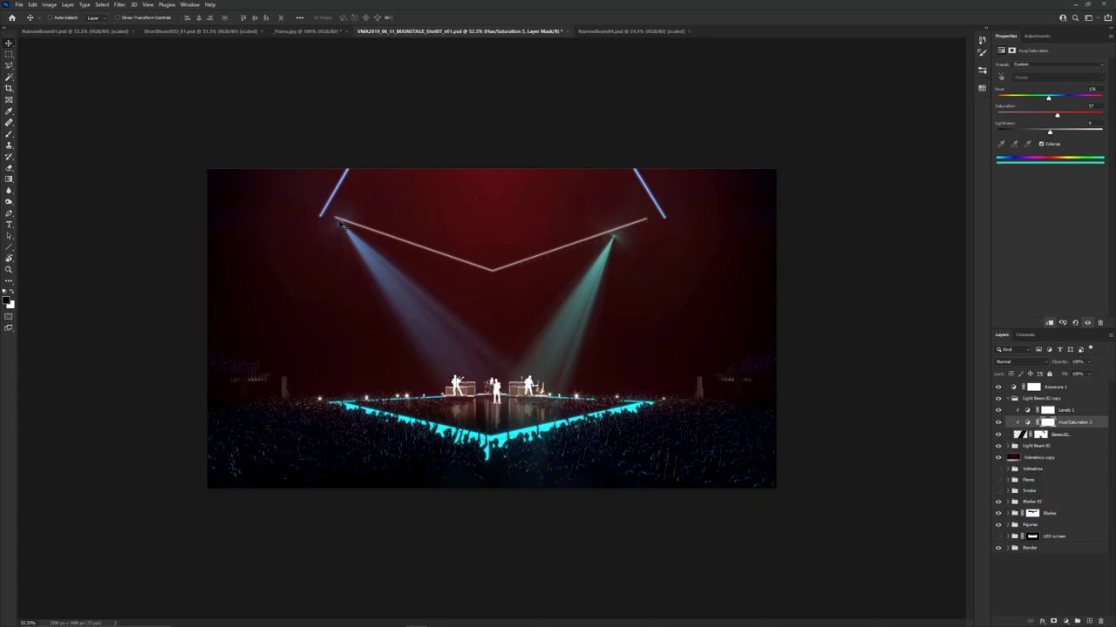
pyautogui.click(324, 33)
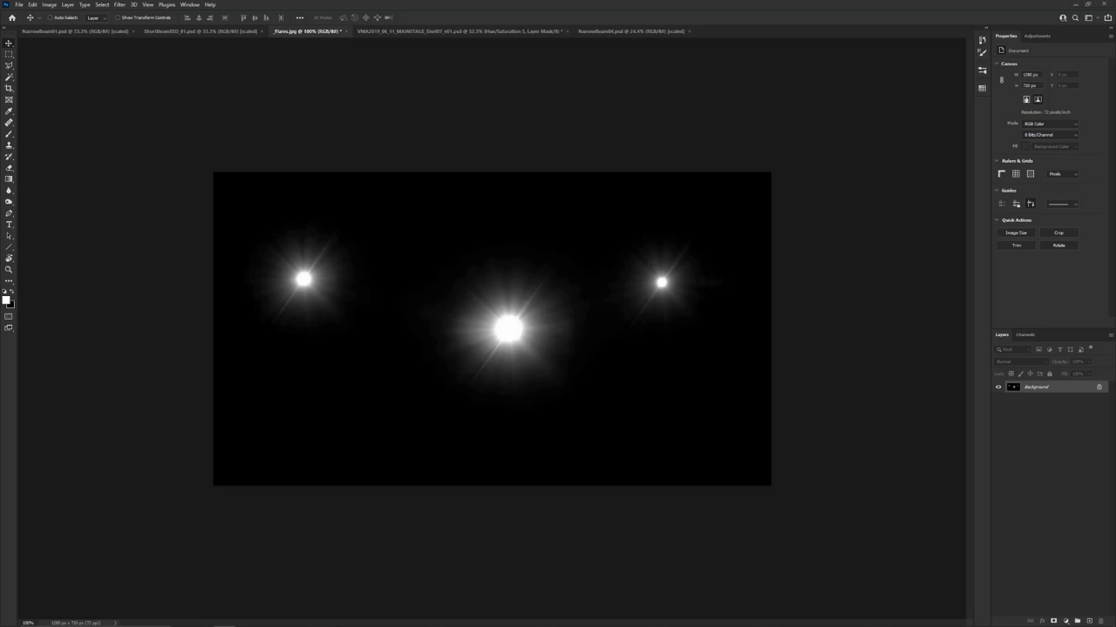
# - Bring the File Explorer Flares folder, with its 40 flare images, to the centre over Photoshop
pyautogui.moveTo(0, 111); pyautogui.dragTo(468, 132)
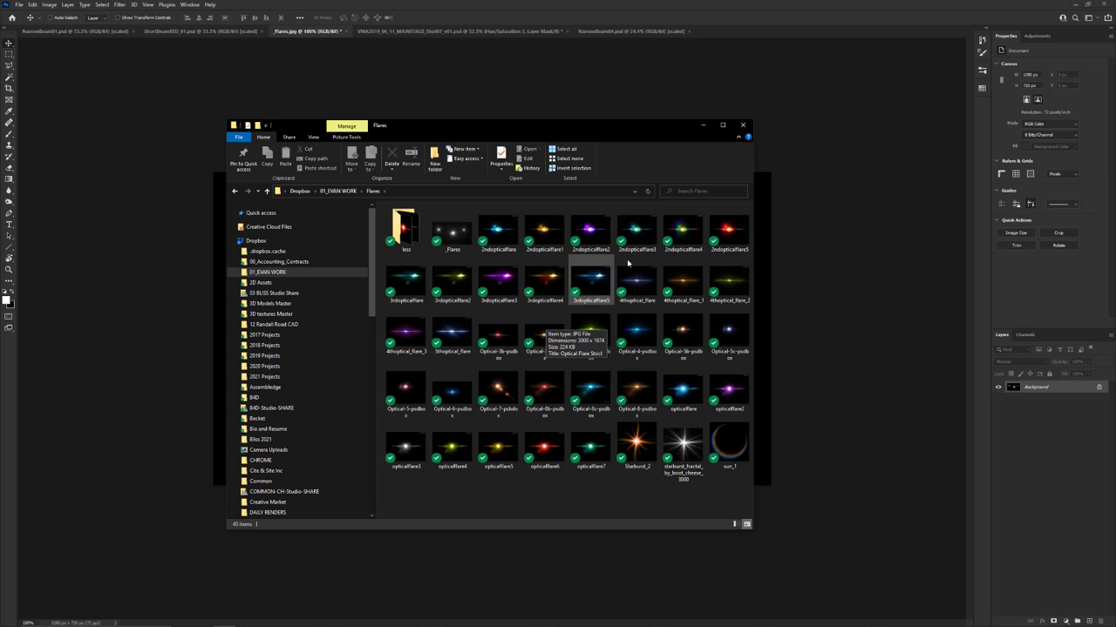
# - Move the Flares folder window aside and minimize it to reveal Flares.jpg again
pyautogui.moveTo(651, 126); pyautogui.dragTo(222, 102)
pyautogui.click(308, 102)
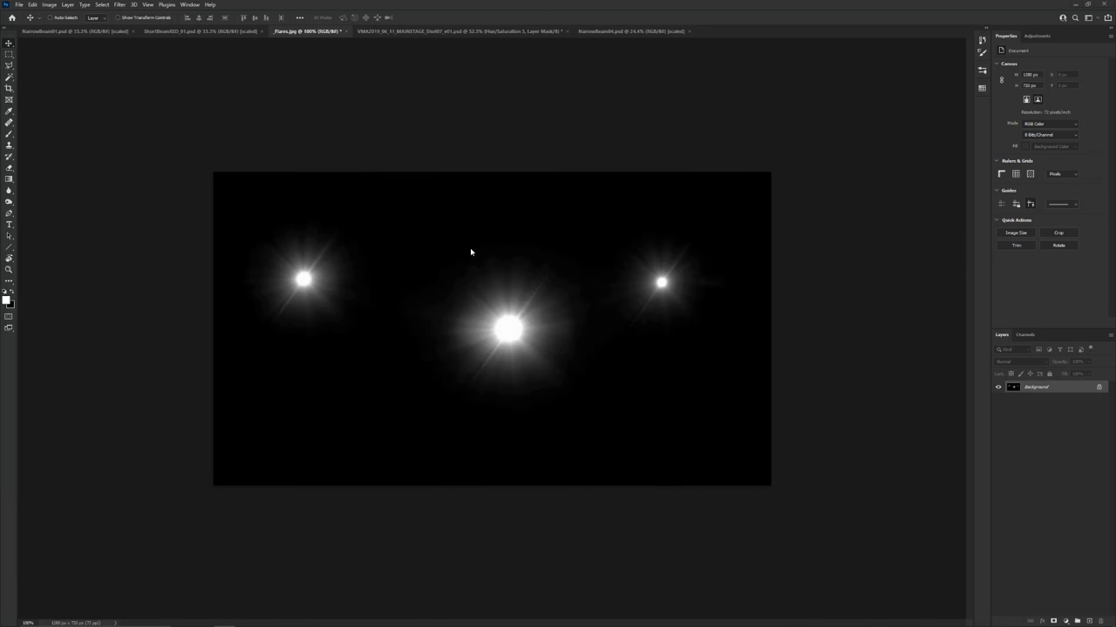
# - Lasso the left flare in Flares.jpg and copy it onto a new layer named 'Flare'
pyautogui.press('l')
pyautogui.click(388, 185)
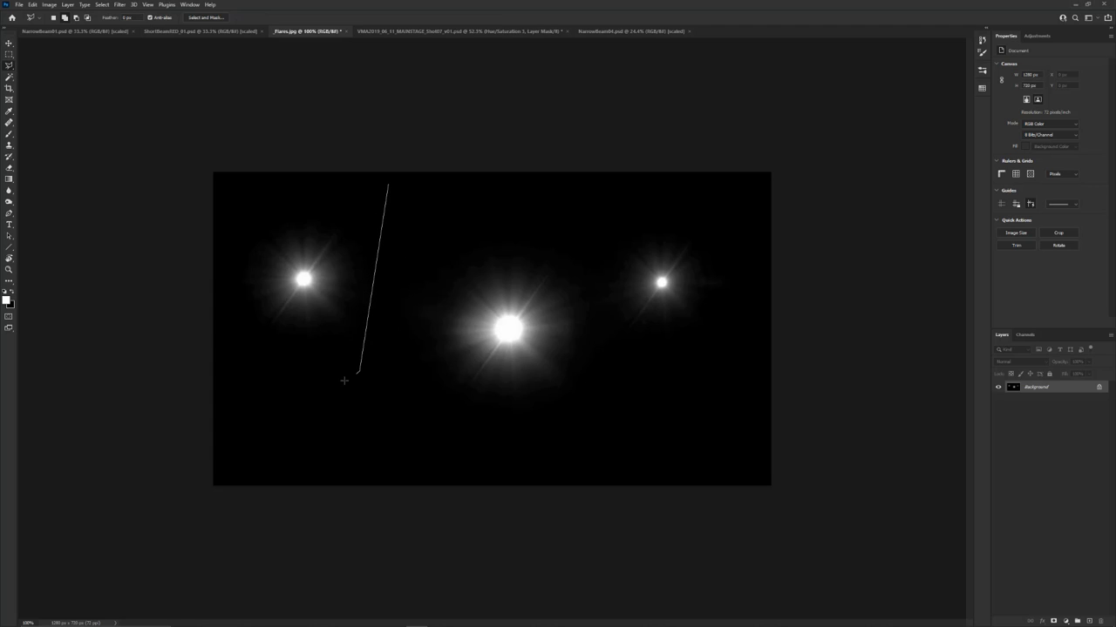
pyautogui.click(358, 373)
pyautogui.click(262, 381)
pyautogui.click(236, 205)
pyautogui.click(383, 181)
pyautogui.doubleClick(373, 182)
pyautogui.hotkey('ctrl', 'j')
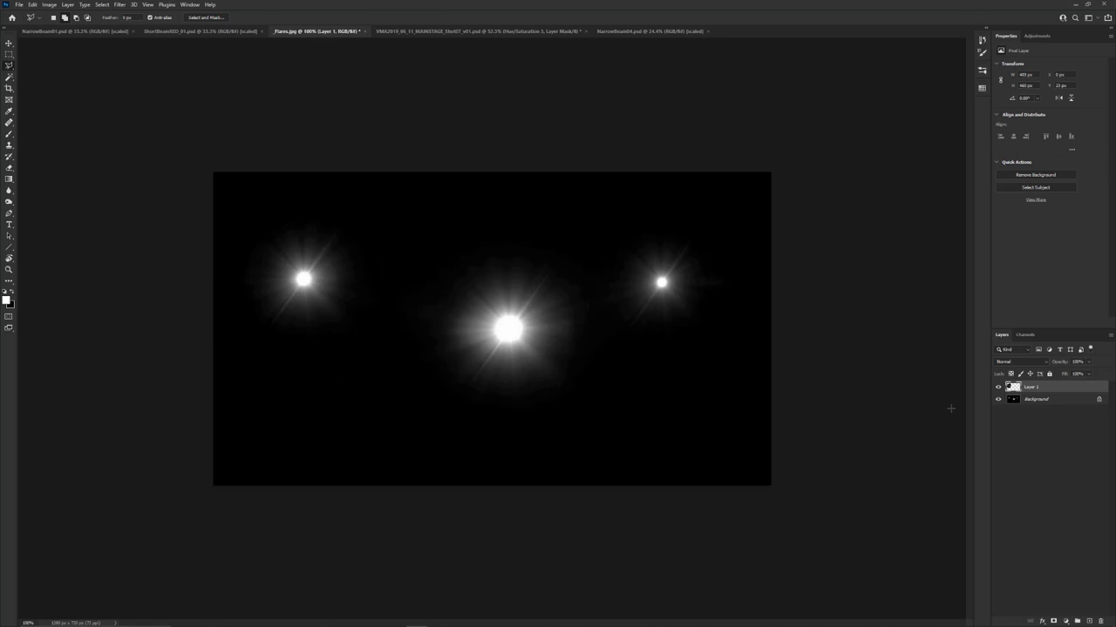
pyautogui.doubleClick(1029, 387)
pyautogui.write('Flare')
pyautogui.press('Return')
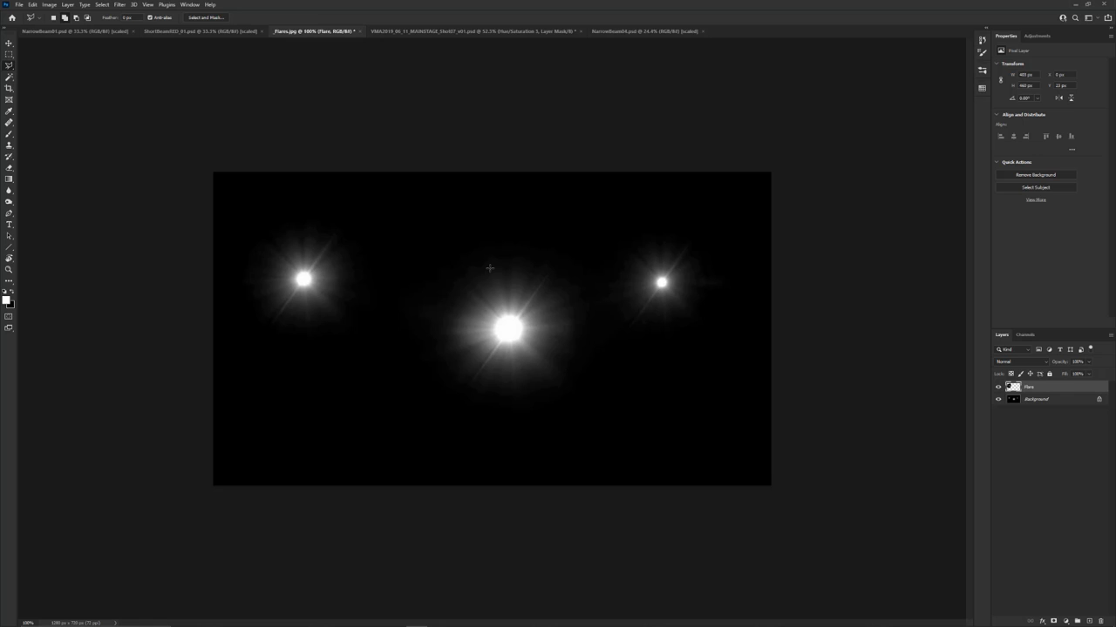
# - Duplicate the Flare layer into the VMA2019 stage document and switch to it
pyautogui.rightClick(1056, 390)
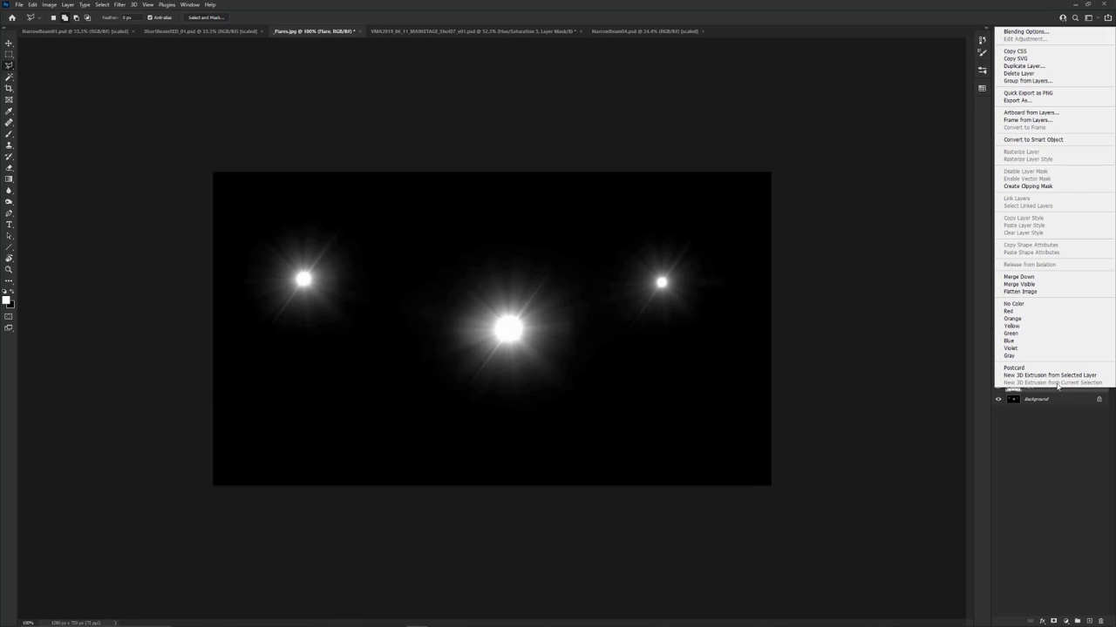
pyautogui.click(1044, 65)
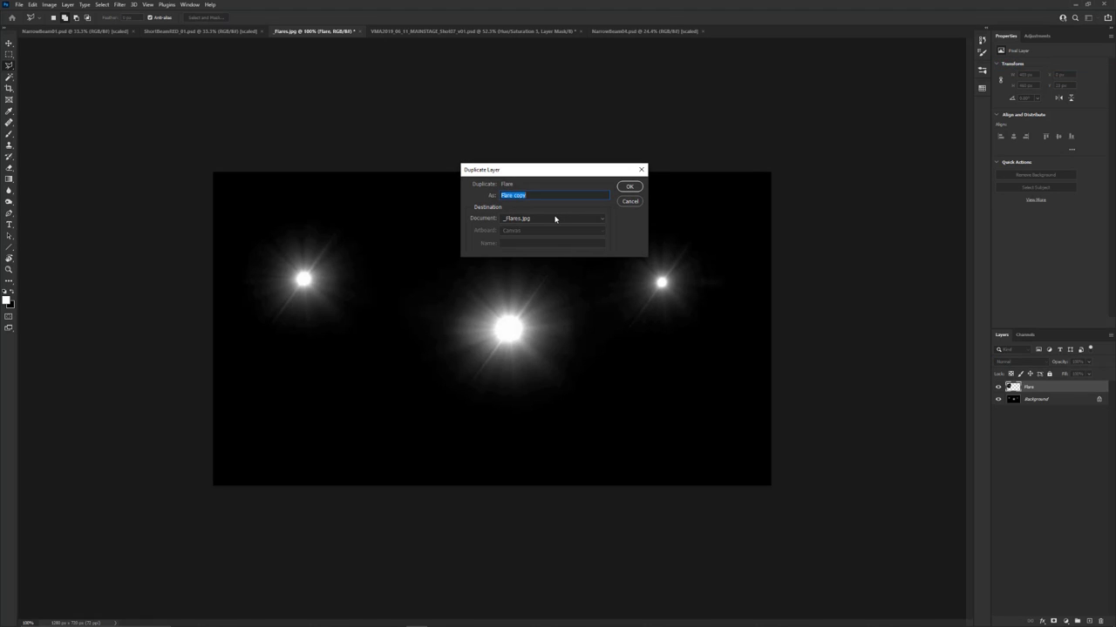
pyautogui.click(555, 219)
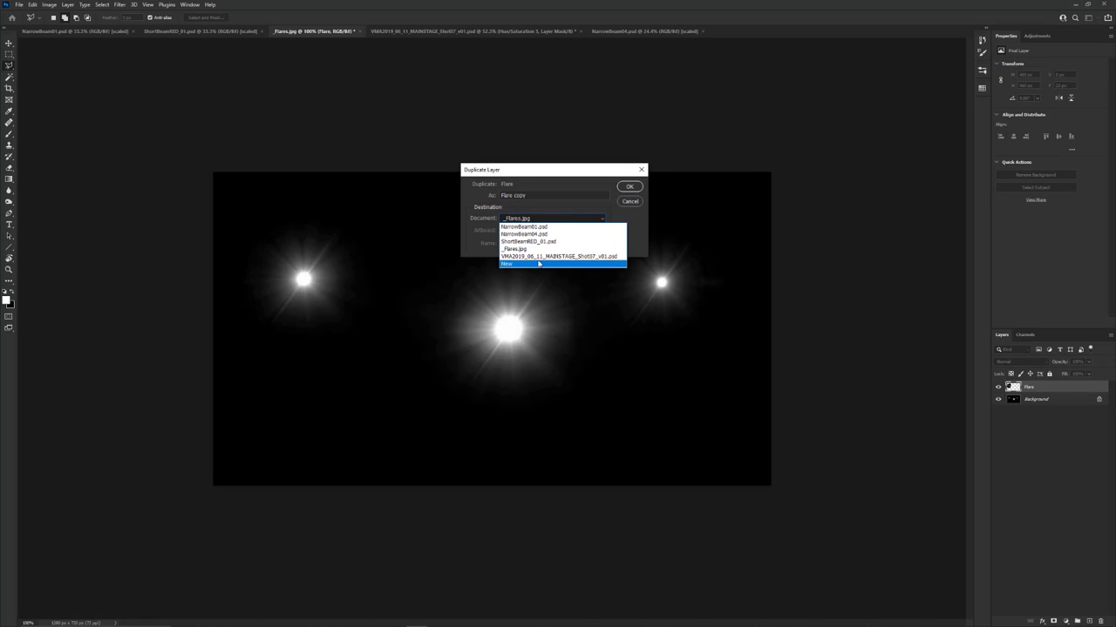
pyautogui.click(540, 260)
pyautogui.click(629, 186)
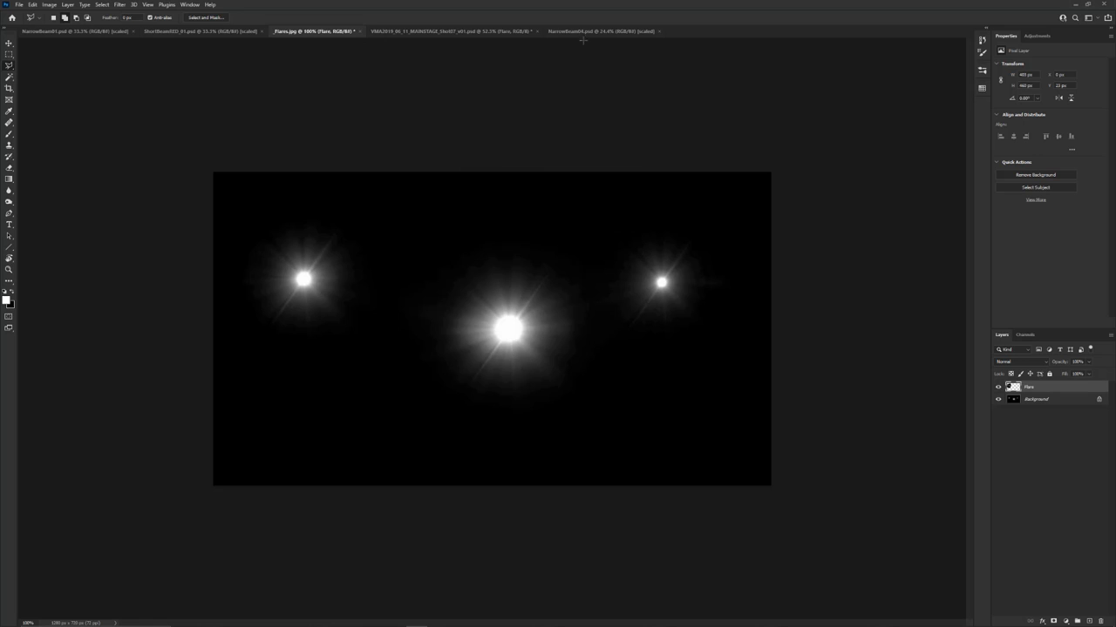
pyautogui.click(445, 30)
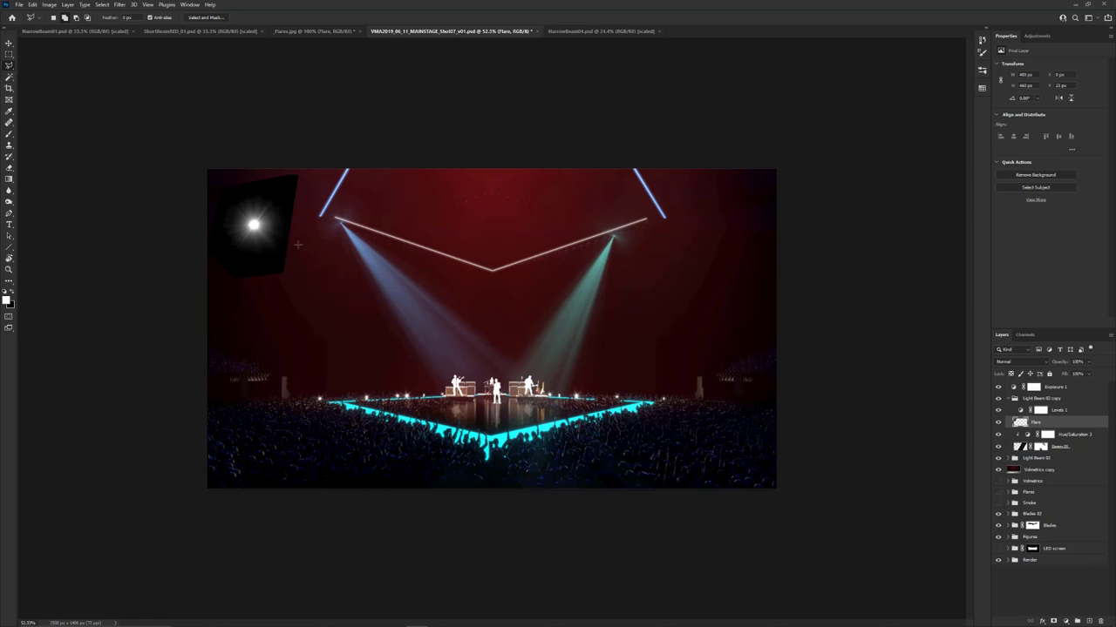
# - Move the Flare layer above the Light Beam groups and set its blend mode to Screen
pyautogui.press('v')
pyautogui.moveTo(254, 228)
pyautogui.mouseDown()
pyautogui.moveTo(338, 247)
pyautogui.moveTo(342, 219)
pyautogui.moveTo(334, 231)
pyautogui.mouseUp()
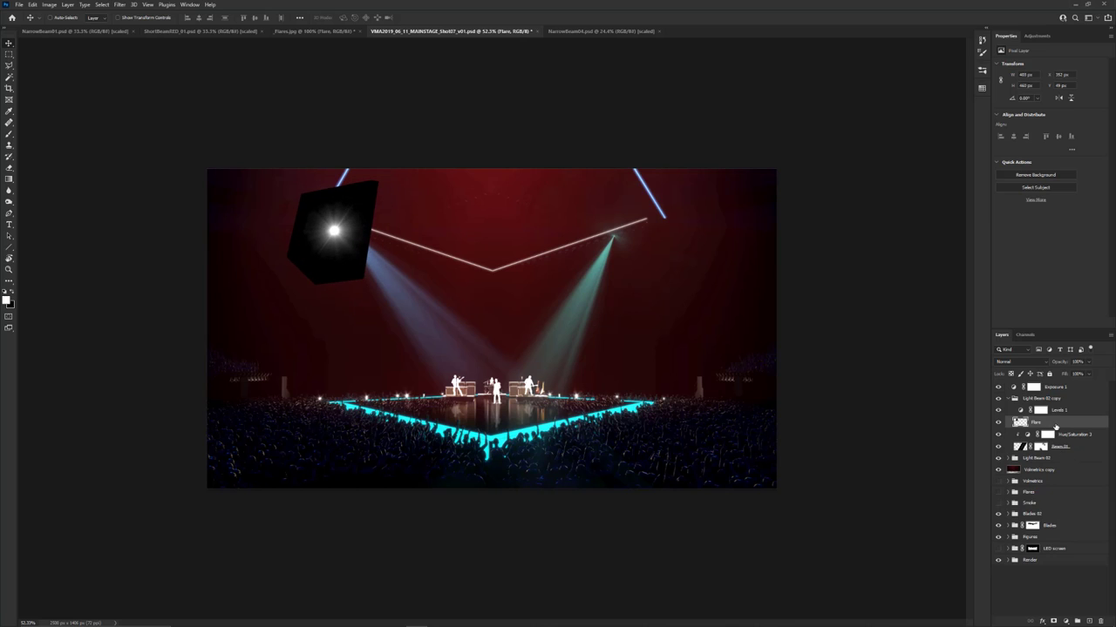
pyautogui.moveTo(1056, 424); pyautogui.dragTo(1008, 397)
pyautogui.click(1008, 410)
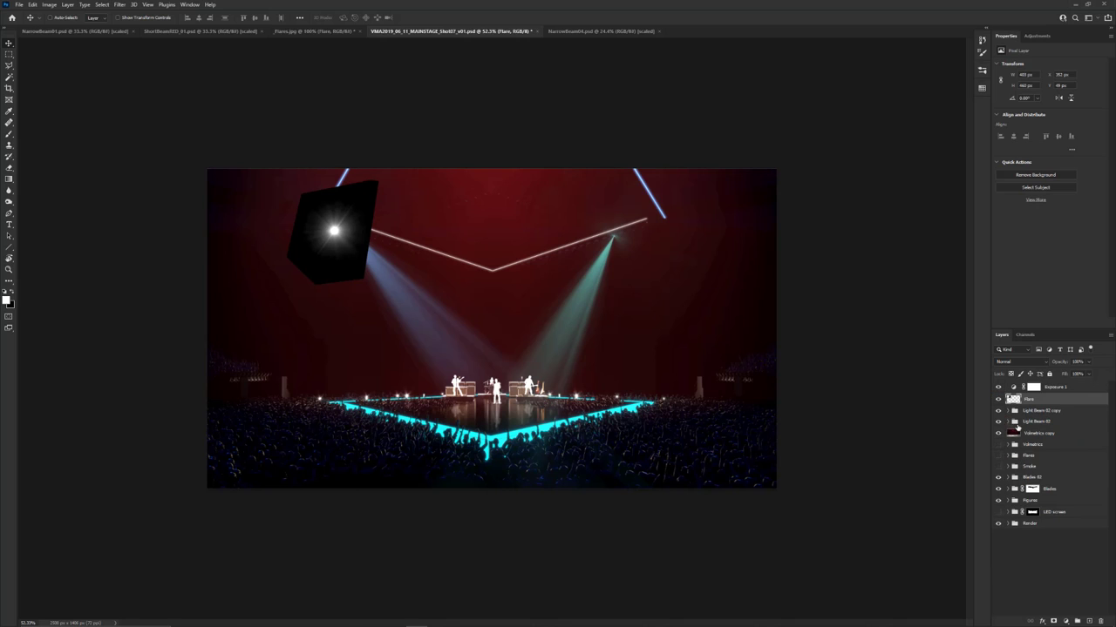
pyautogui.click(1009, 422)
pyautogui.click(1010, 422)
pyautogui.click(1029, 362)
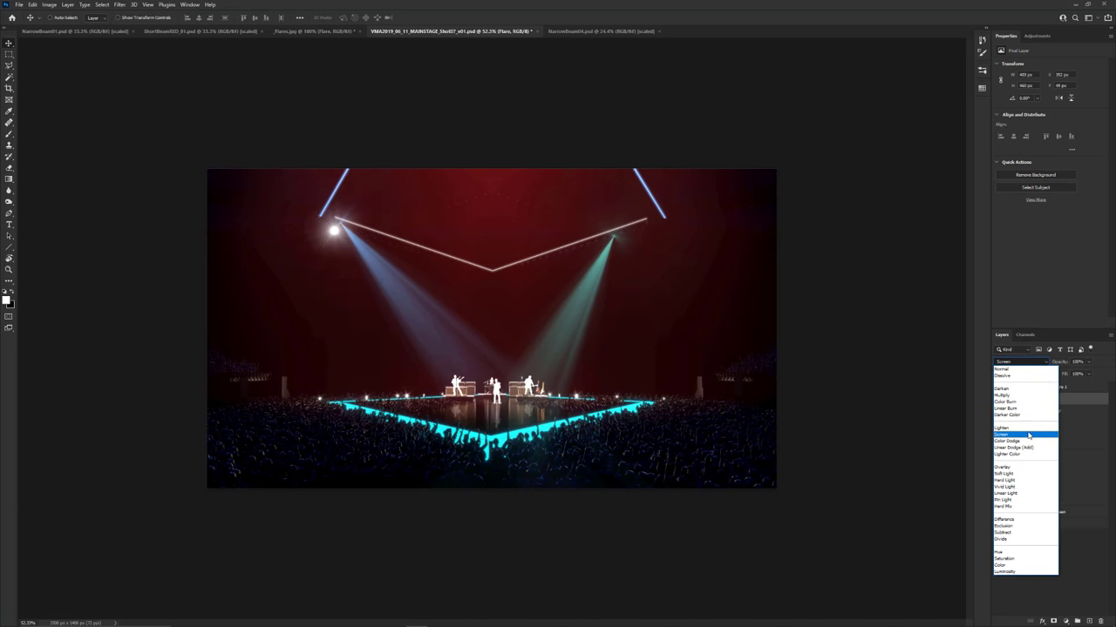
pyautogui.click(1029, 434)
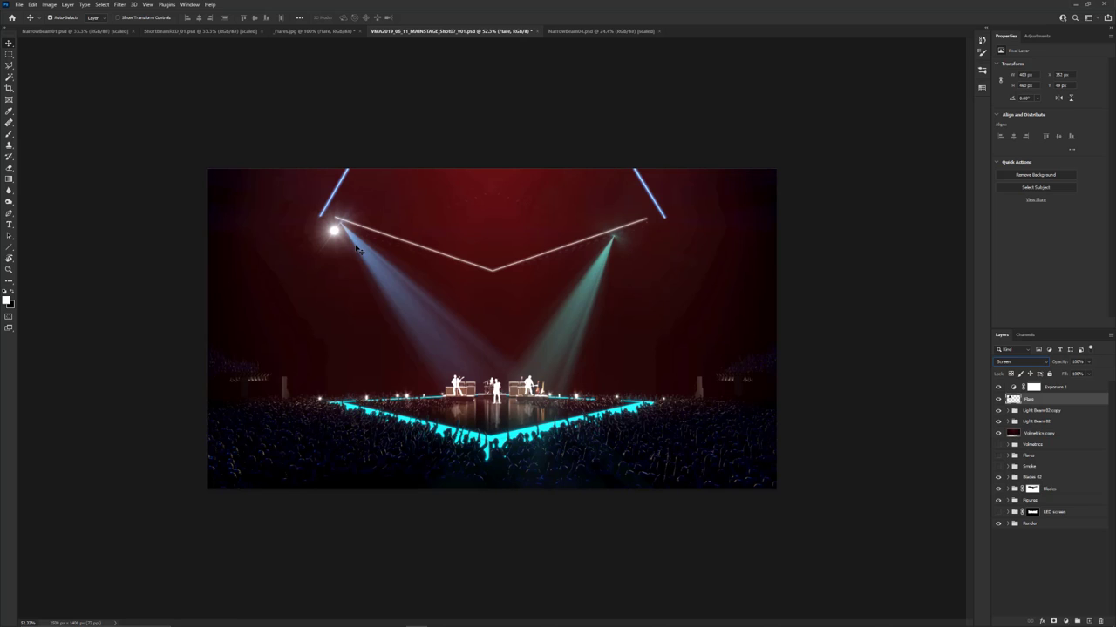
# - Apply Levels of 5 / 0.84 / 250 to the flare
pyautogui.hotkey('ctrl', 'l')
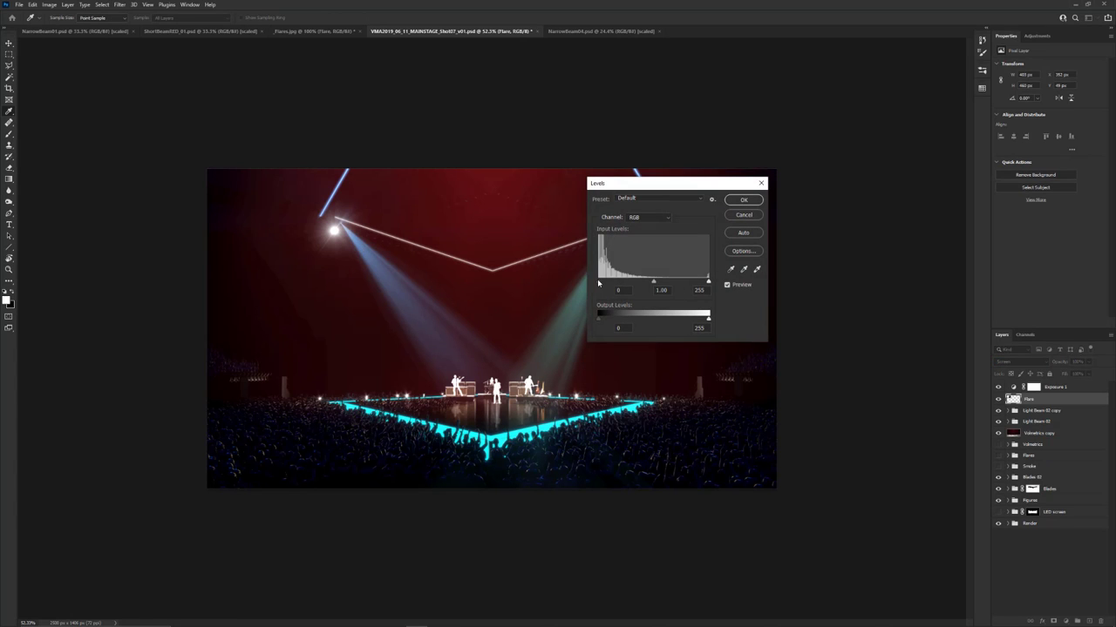
pyautogui.moveTo(598, 282); pyautogui.dragTo(706, 282)
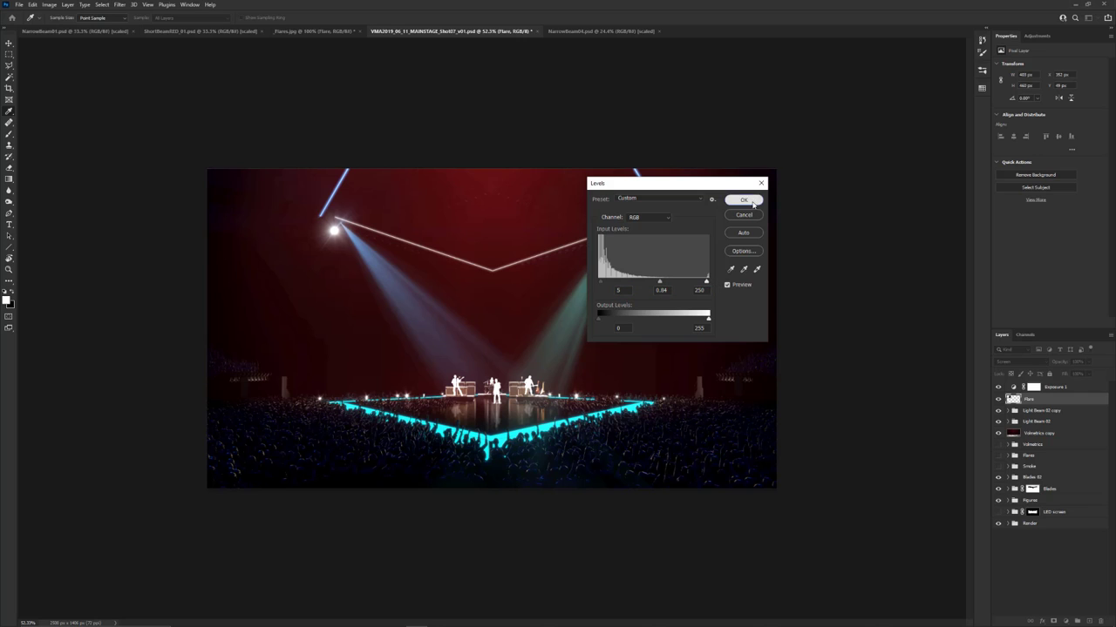
pyautogui.click(749, 201)
# - Scale the flare down to about a third and set it on the left beam's origin
pyautogui.hotkey('ctrl', 't')
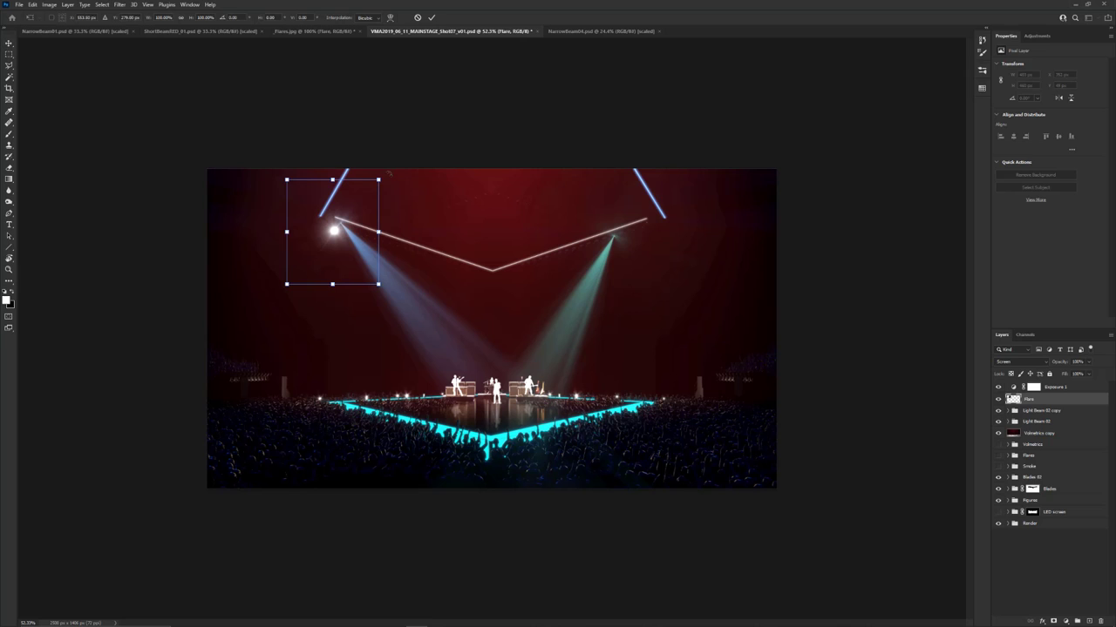
pyautogui.moveTo(380, 178); pyautogui.dragTo(339, 225)
pyautogui.press('Return')
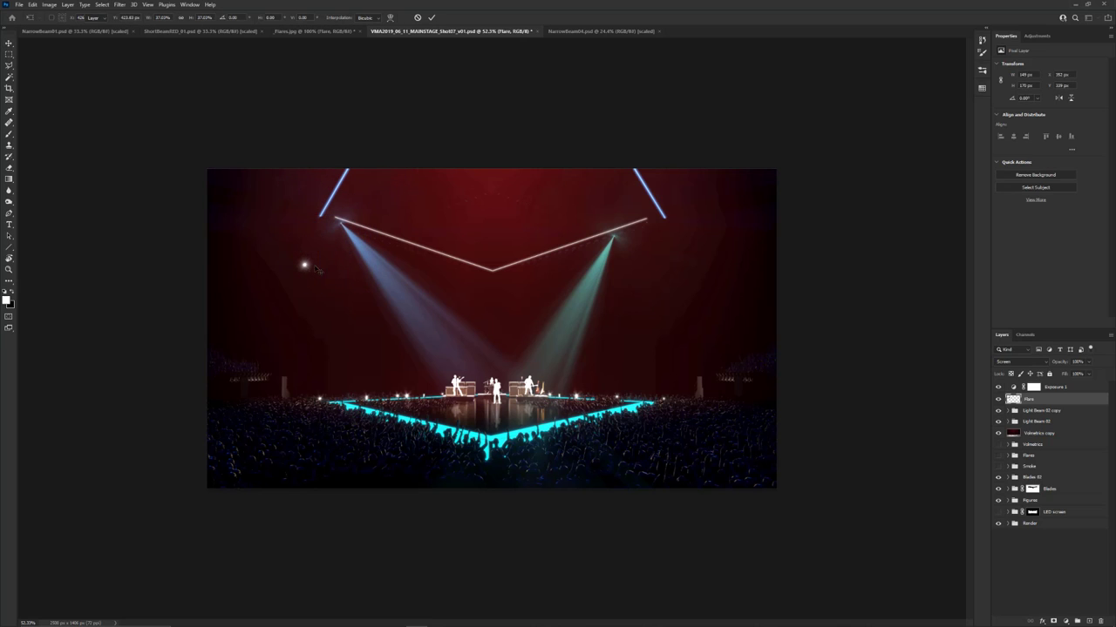
pyautogui.moveTo(304, 265); pyautogui.dragTo(341, 226)
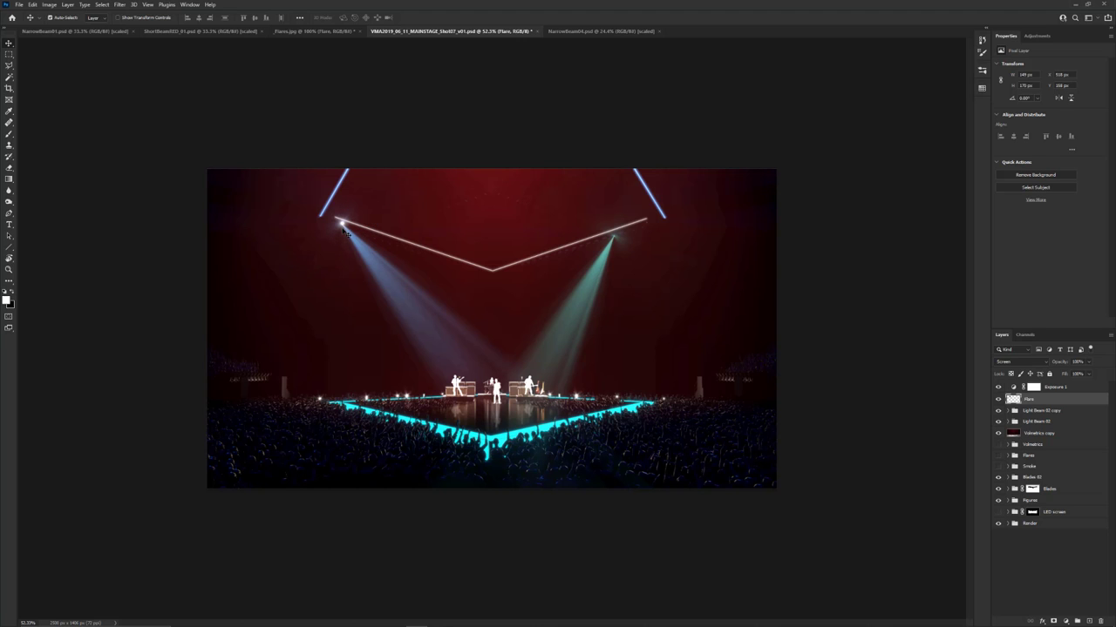
pyautogui.hotkey('ctrl', '+')
pyautogui.hotkey('ctrl', '+')
pyautogui.moveTo(254, 159); pyautogui.dragTo(255, 168)
# - Clip a colorized Hue/Saturation 4 adjustment to the flare, tinting it blue with adjusted saturation
pyautogui.keyDown('alt'); pyautogui.scroll(10, 253, 164); pyautogui.keyUp('alt')
pyautogui.keyDown('alt'); pyautogui.scroll(-8, 301, 193); pyautogui.keyUp('alt')
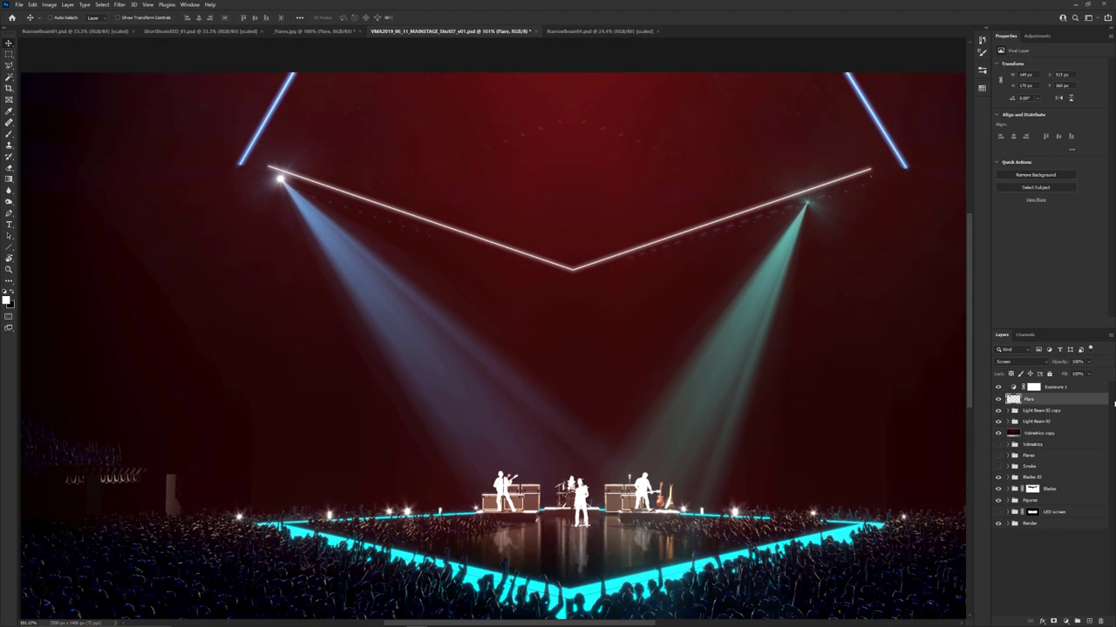
pyautogui.click(1037, 36)
pyautogui.click(1010, 72)
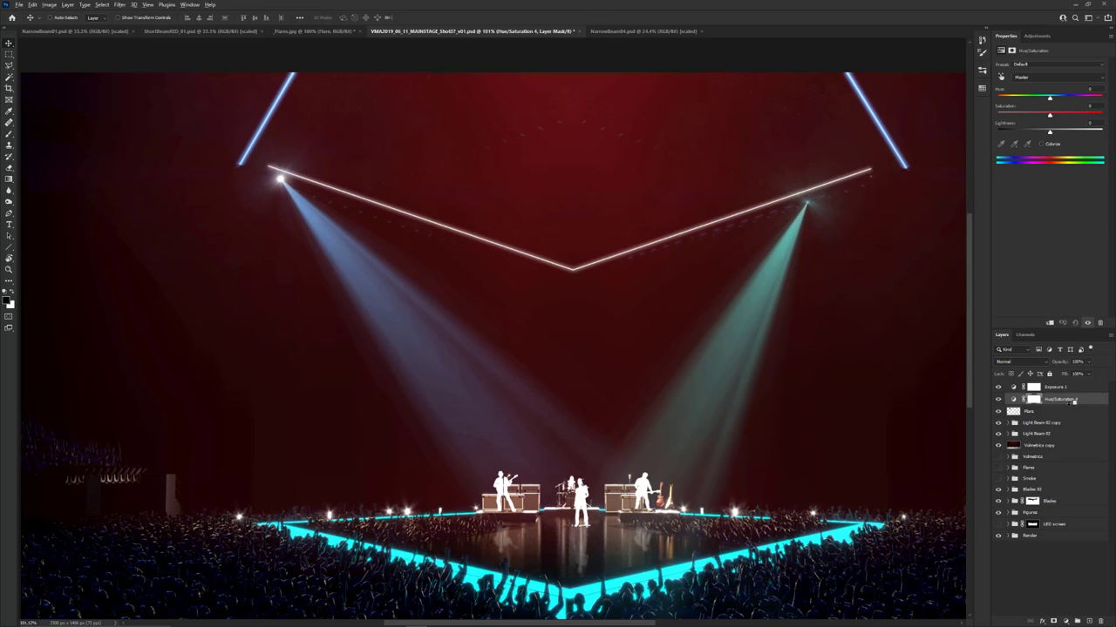
pyautogui.hotkey('ctrl', 'alt', 'g')
pyautogui.click(1042, 144)
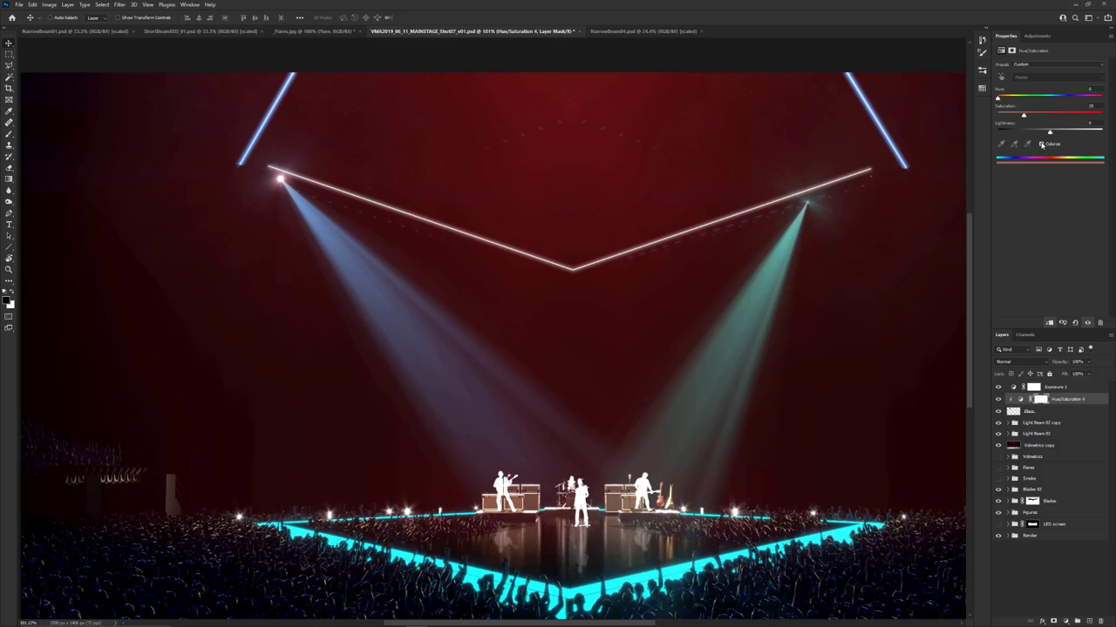
pyautogui.click(1068, 98)
pyautogui.moveTo(1067, 118); pyautogui.dragTo(1040, 114)
pyautogui.keyDown('alt'); pyautogui.scroll(-2, 413, 378); pyautogui.keyUp('alt')
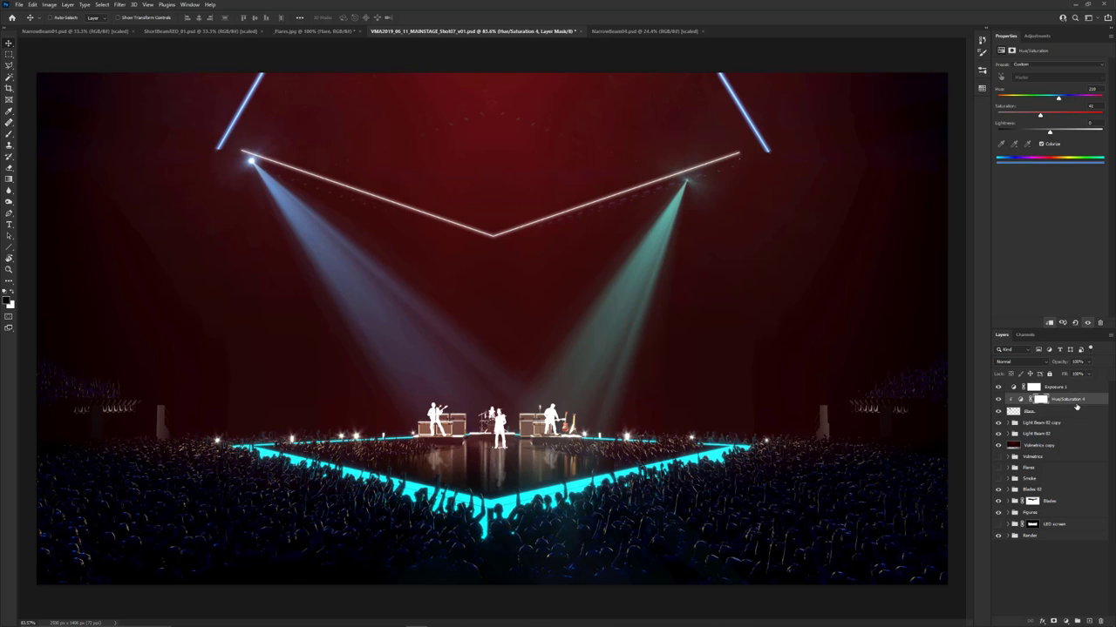
pyautogui.keyDown('shift'); pyautogui.click(1047, 413); pyautogui.keyUp('shift')
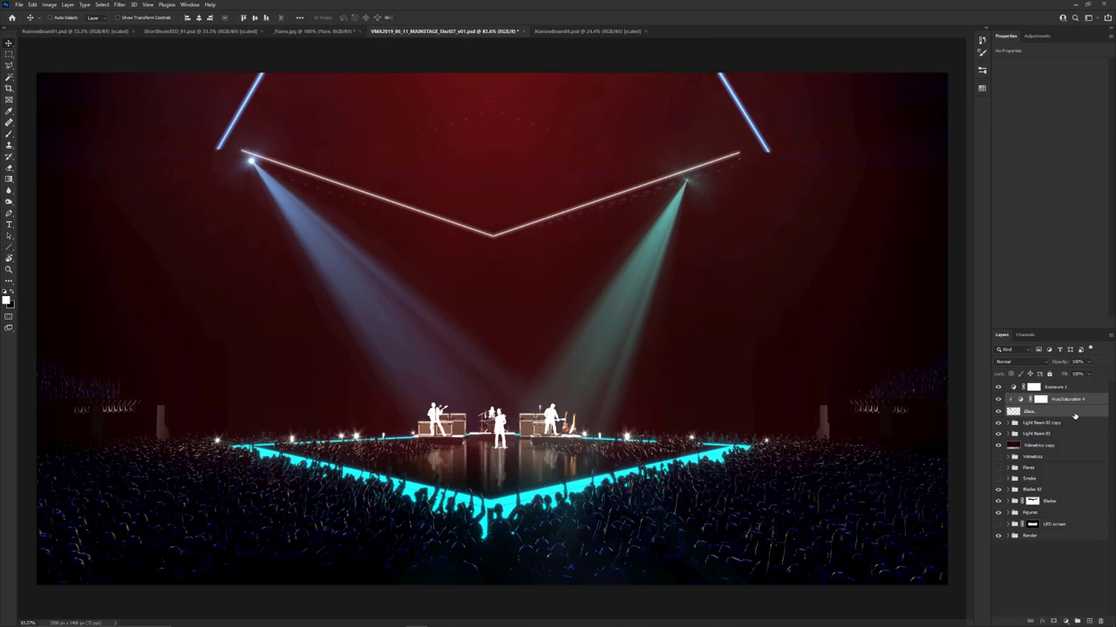
# - Group the flare and its adjustment into Group 1, then add a black-filled Layer 6 above
pyautogui.hotkey('ctrl', 'g')
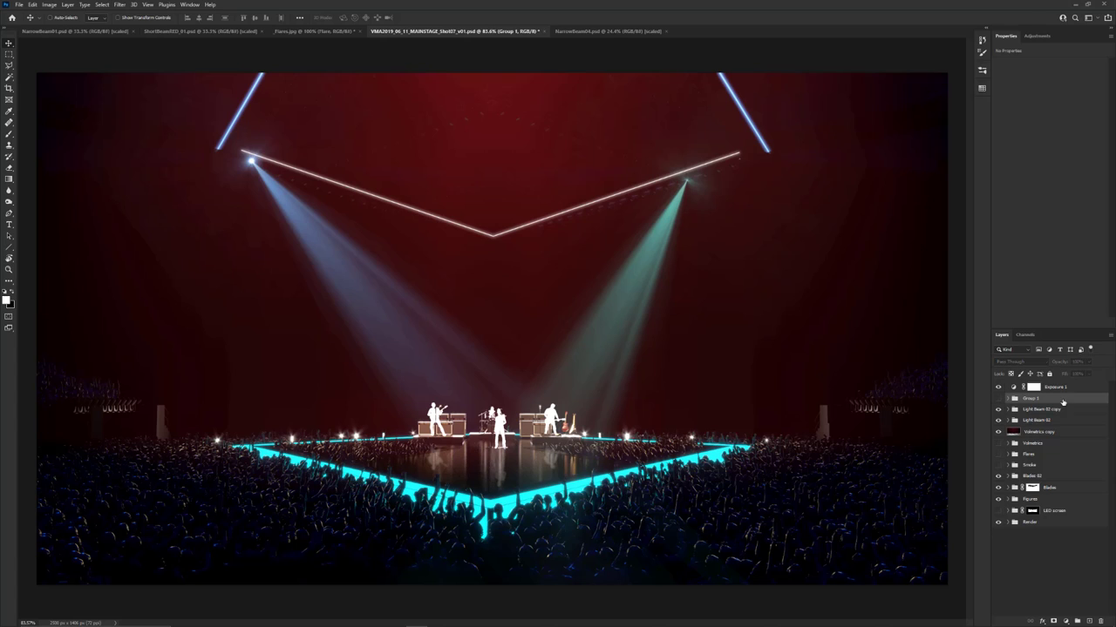
pyautogui.click(1089, 621)
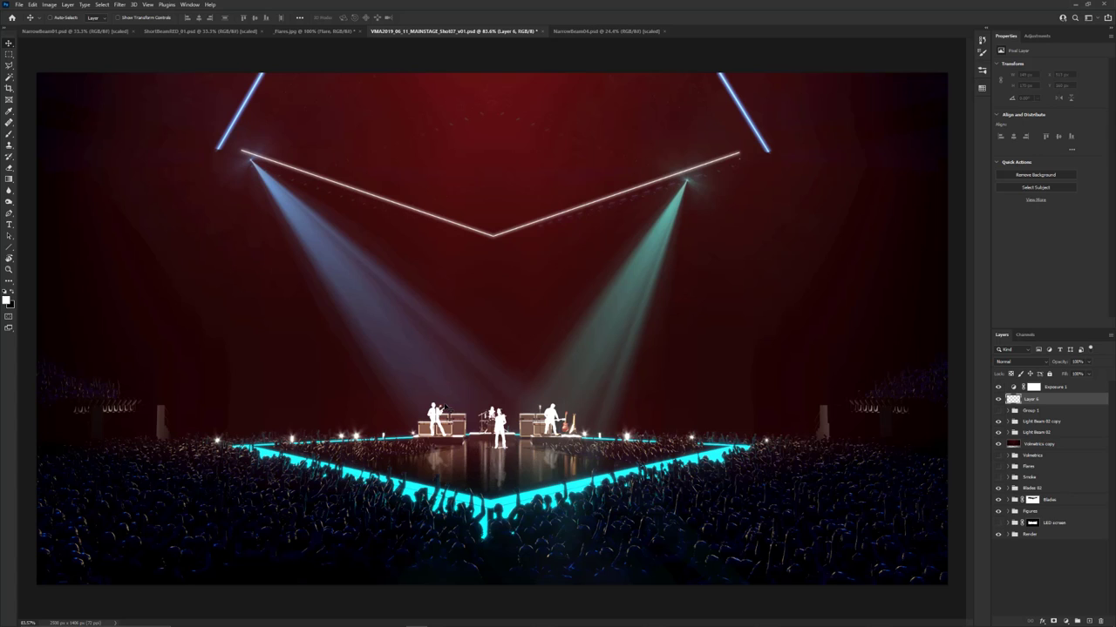
pyautogui.hotkey('ctrl', 'BackSpace')
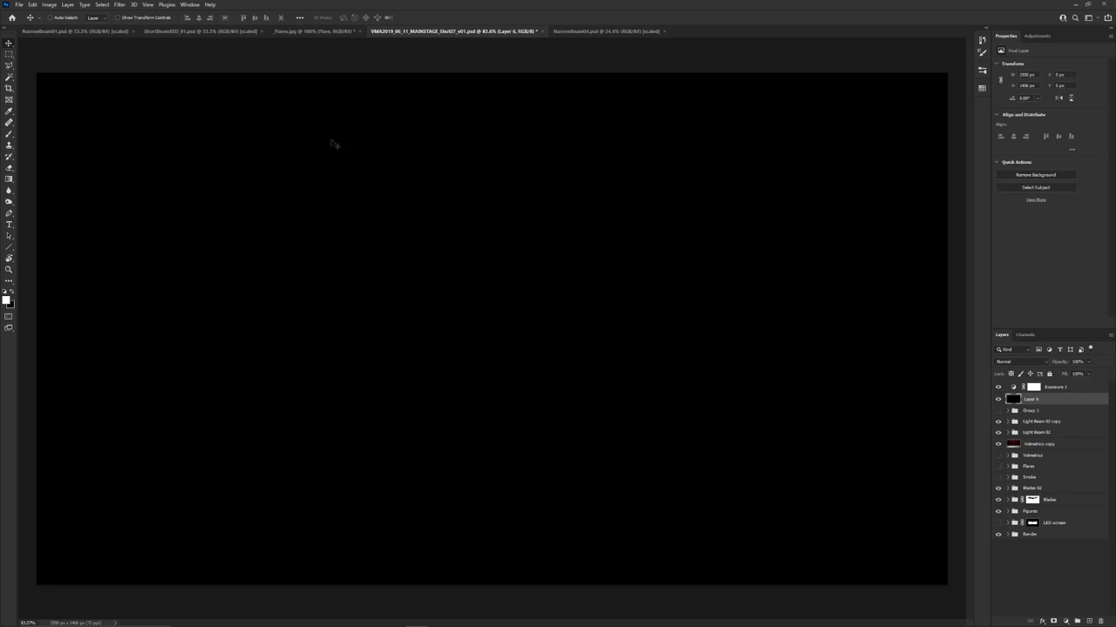
# - Render a 105mm Prime Lens Flare at 100% brightness onto the black Layer 6
pyautogui.click(121, 6)
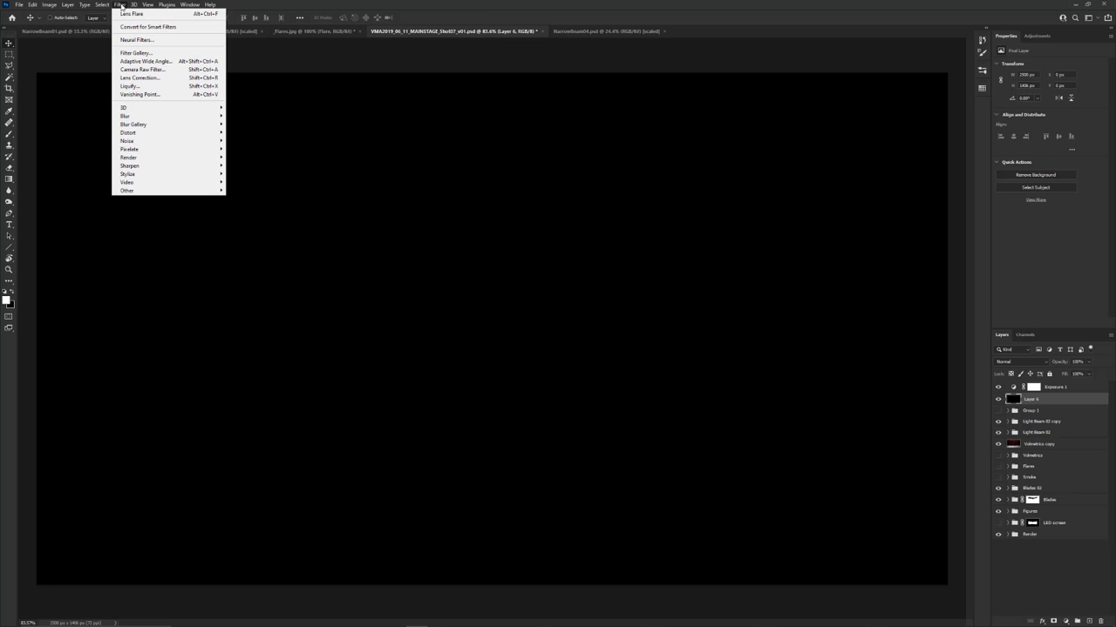
pyautogui.moveTo(129, 158)
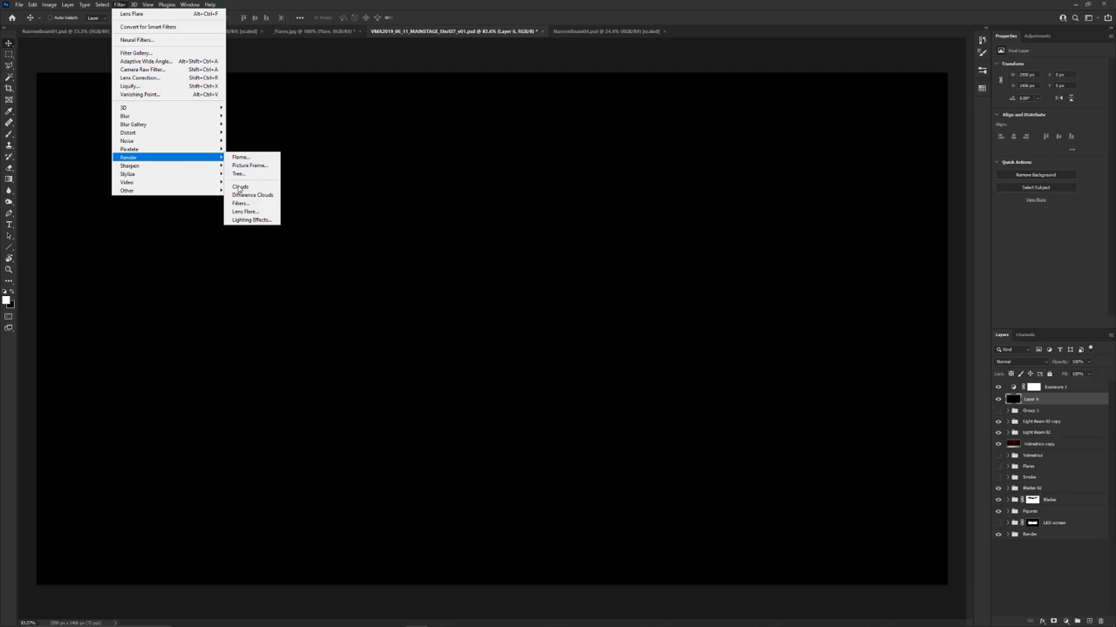
pyautogui.click(252, 212)
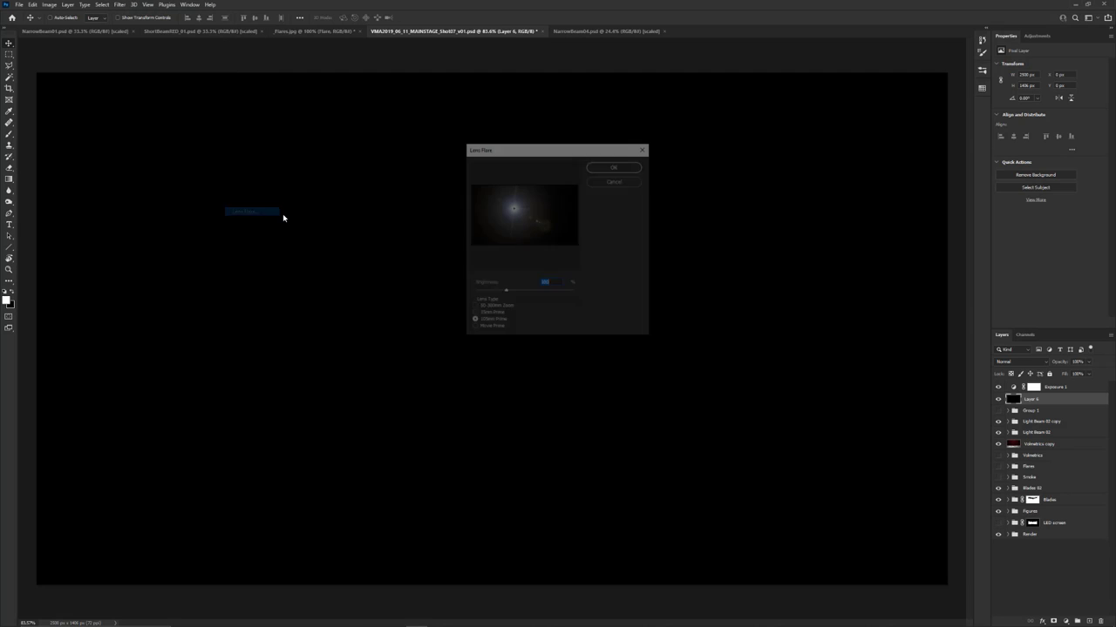
pyautogui.click(497, 308)
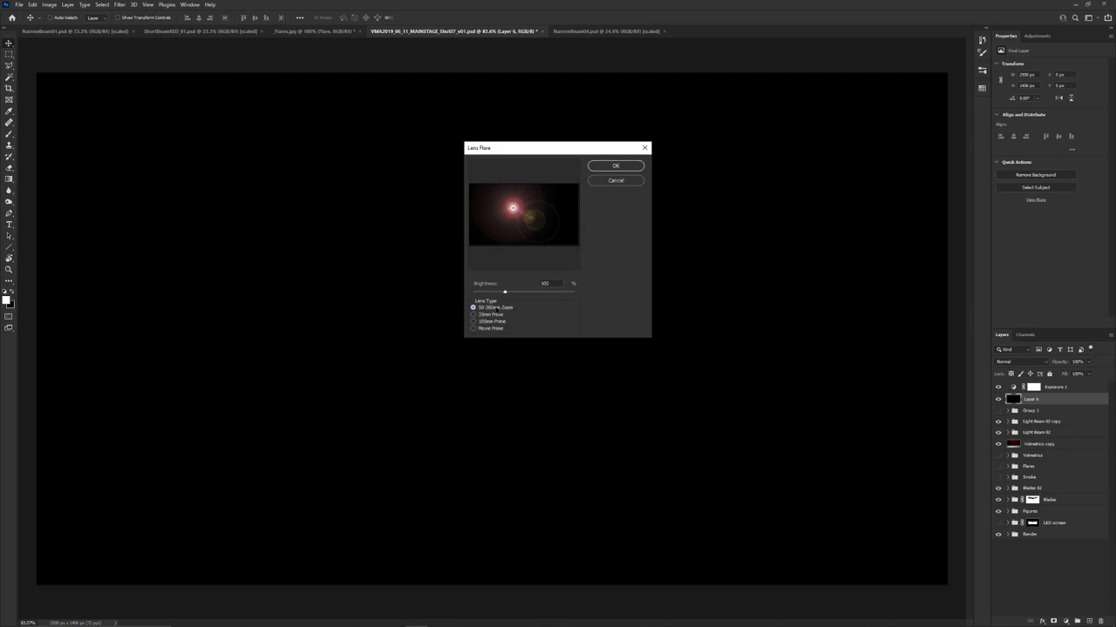
pyautogui.click(490, 315)
pyautogui.click(491, 322)
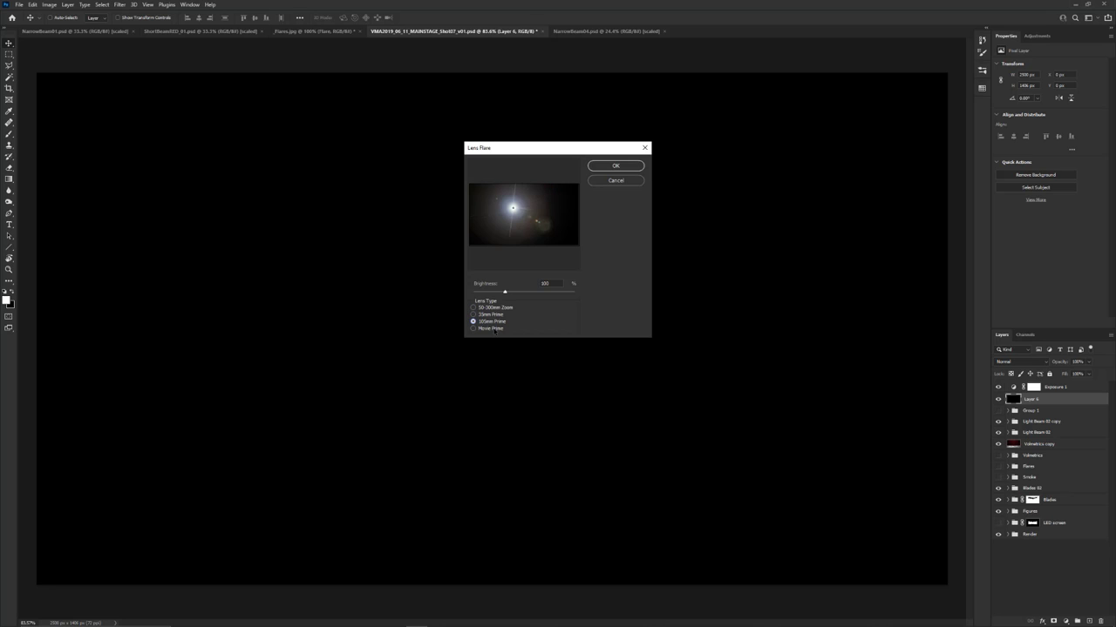
pyautogui.click(491, 329)
pyautogui.click(493, 321)
pyautogui.click(614, 166)
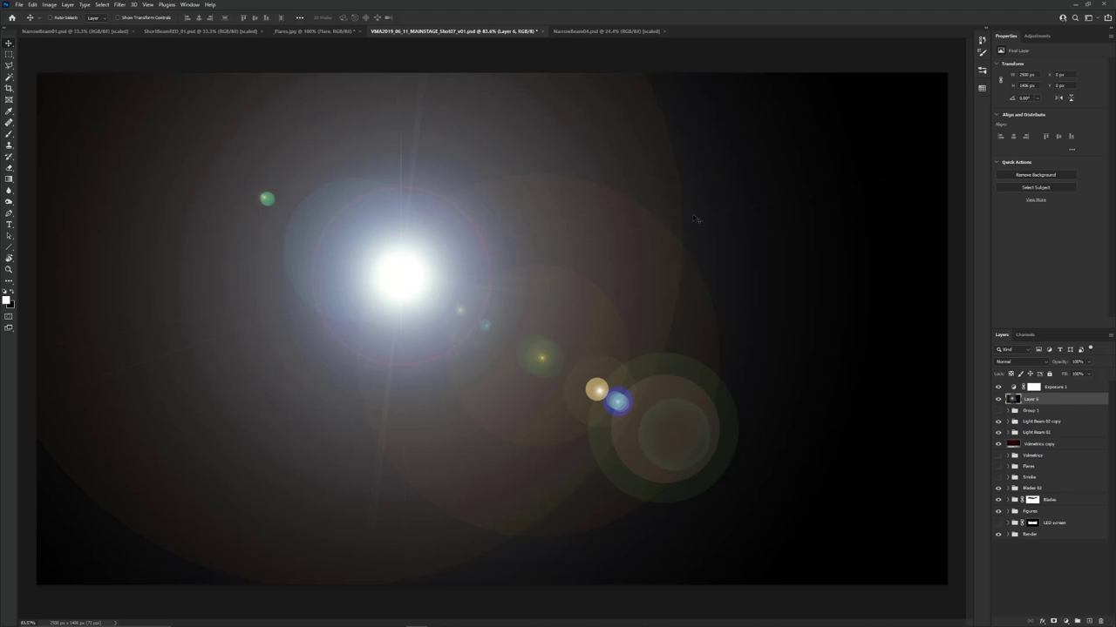
# - Raise the black point with Levels to darken the lens flare's surroundings
pyautogui.press('ctrl')
pyautogui.hotkey('ctrl', 'l')
pyautogui.moveTo(600, 284); pyautogui.dragTo(706, 283)
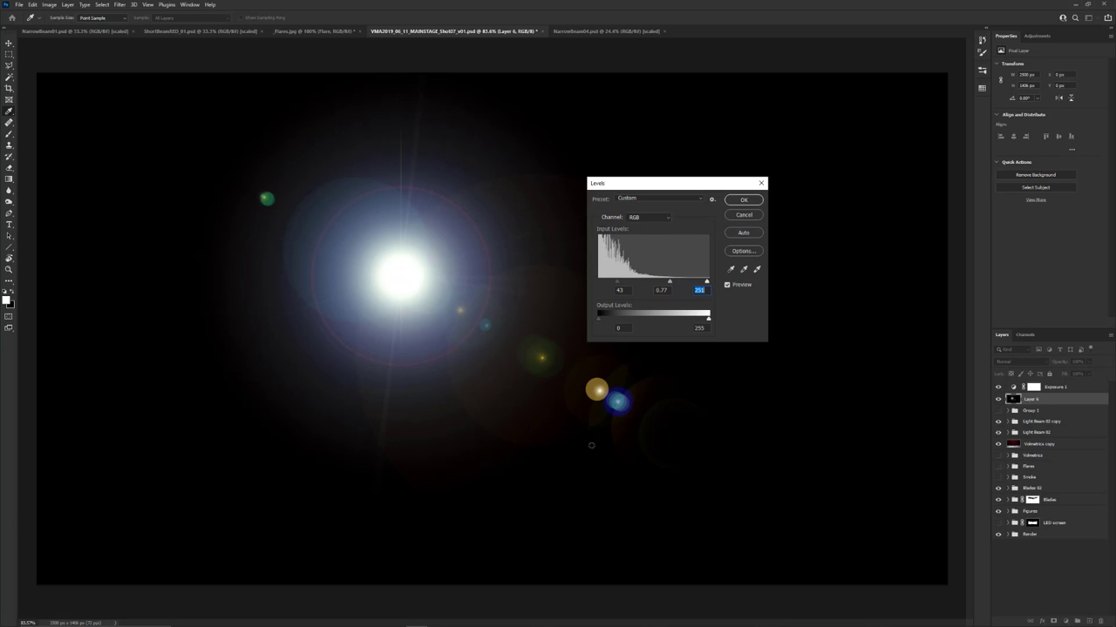
pyautogui.click(751, 203)
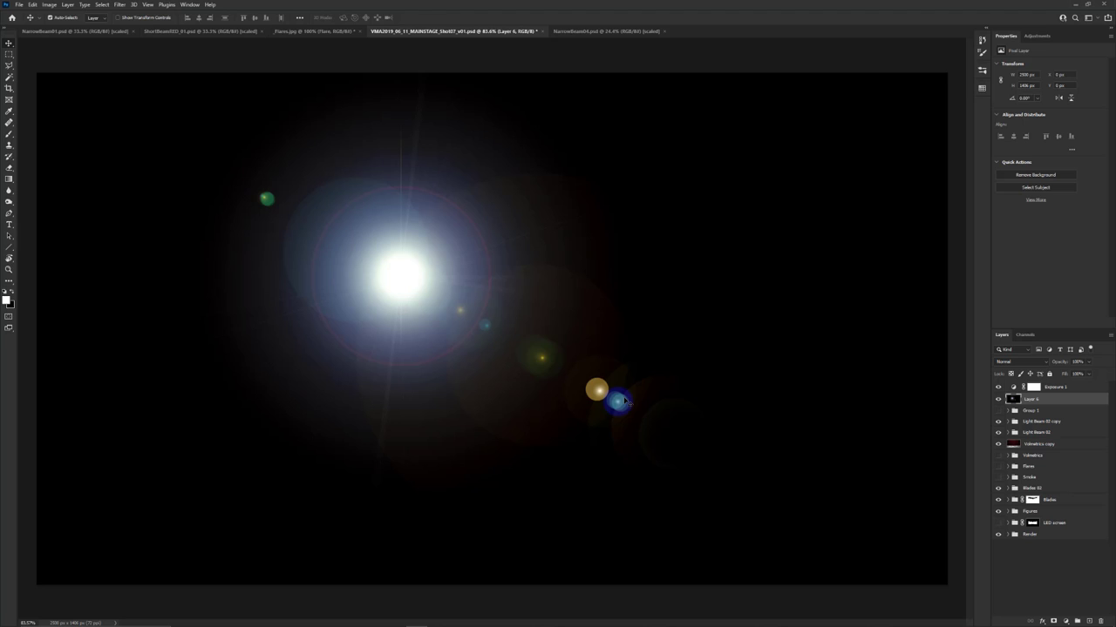
# - Shrink the flare to a small hotspot, blend it with Screen, and place it on the truss's left end
pyautogui.hotkey('ctrl', 't')
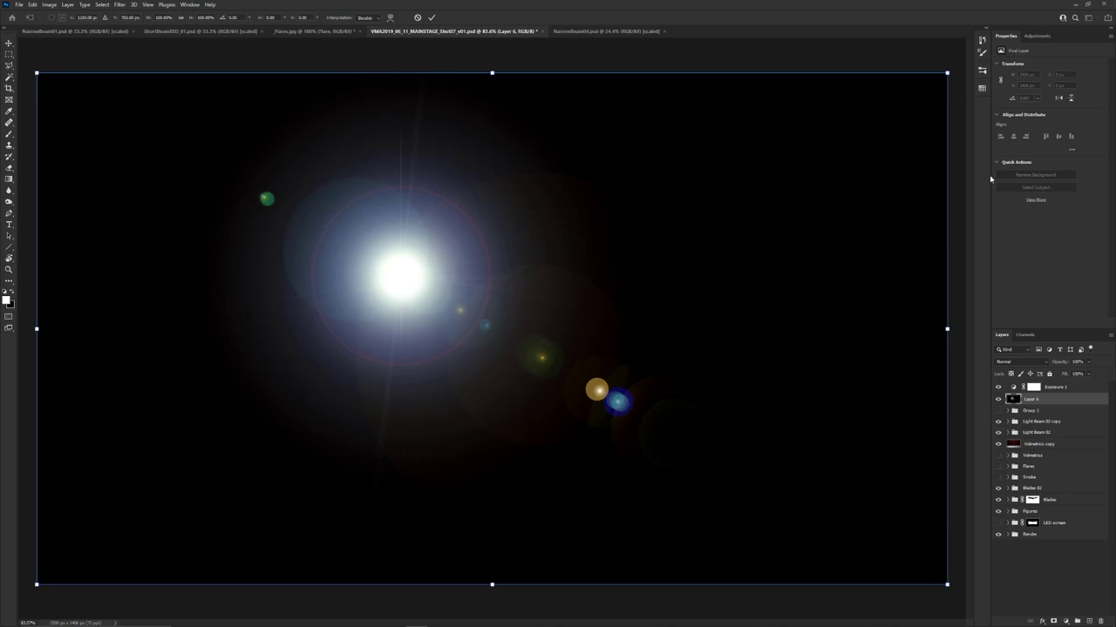
pyautogui.keyDown('alt'); pyautogui.moveTo(947, 72); pyautogui.dragTo(251, 162); pyautogui.keyUp('alt')
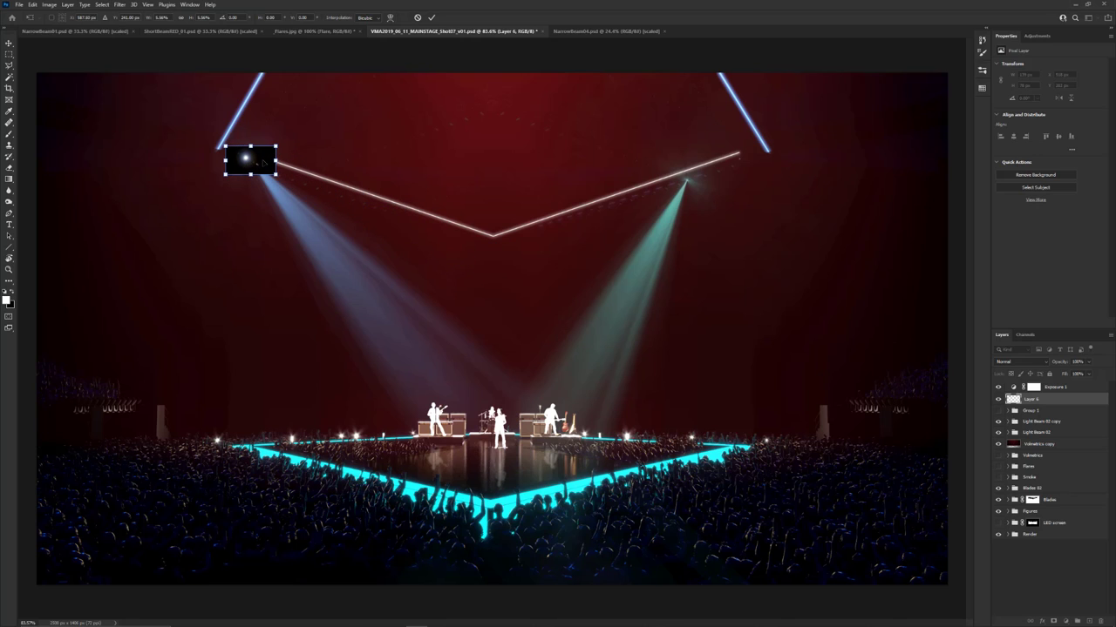
pyautogui.press('Return')
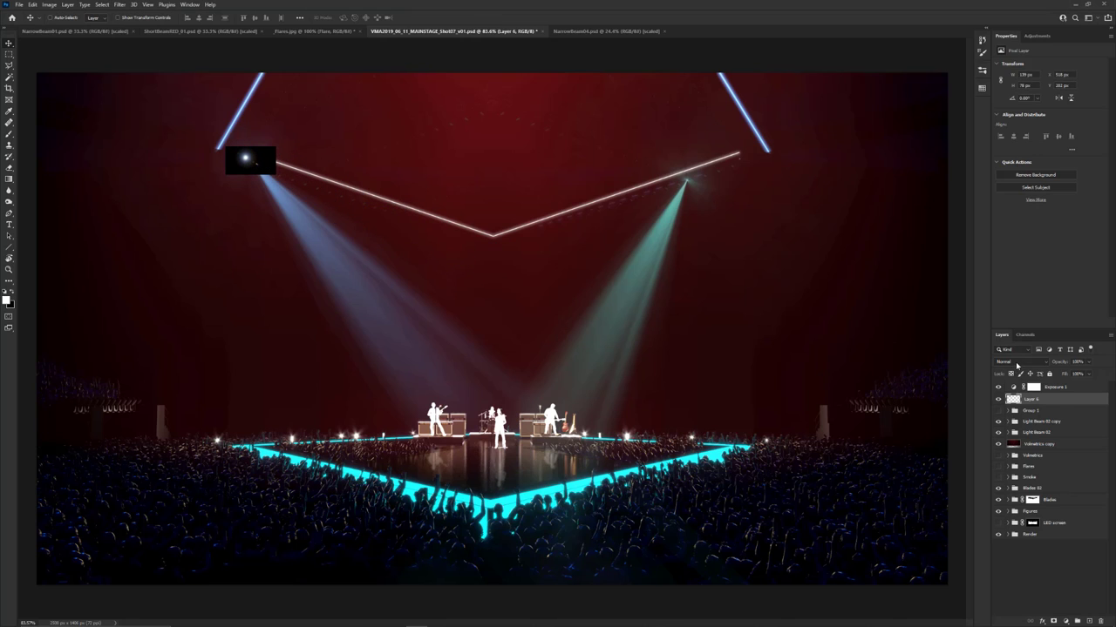
pyautogui.click(1016, 363)
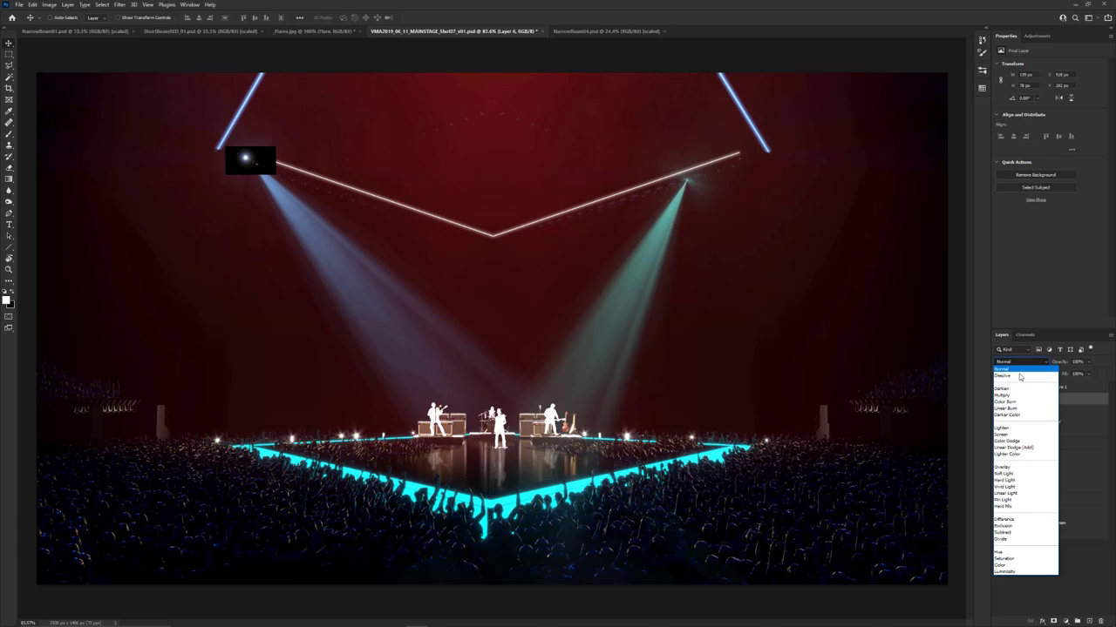
pyautogui.click(1007, 436)
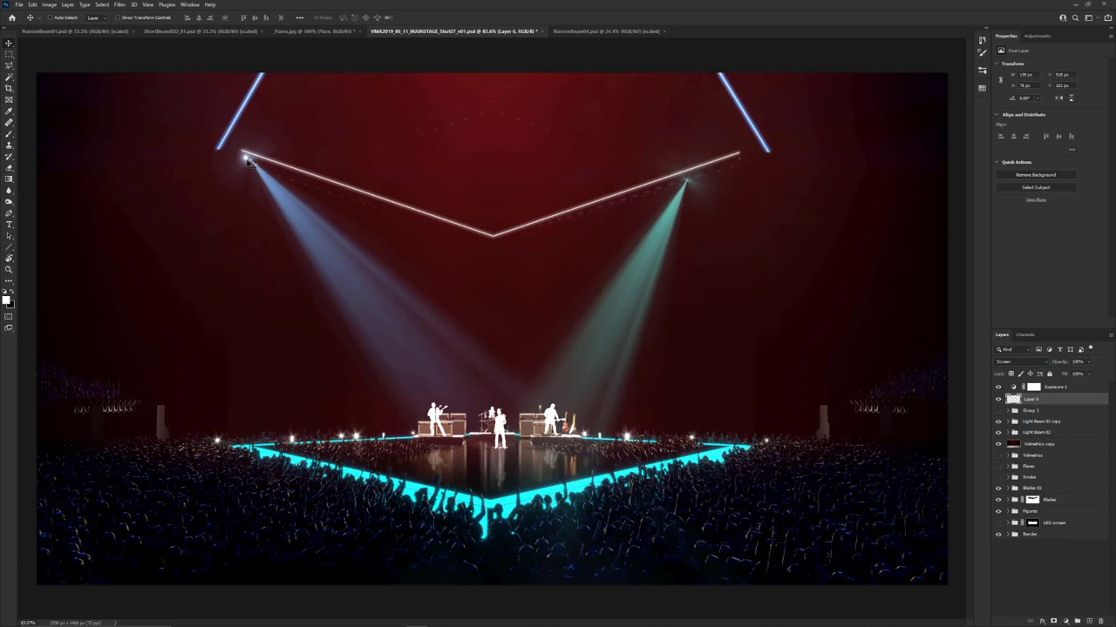
pyautogui.moveTo(249, 161); pyautogui.dragTo(252, 163)
# - Duplicate the flare into ten copies along the truss, distributing horizontal centers and aligning vertical centers
pyautogui.keyDown('alt'); pyautogui.moveTo(252, 163); pyautogui.dragTo(370, 207); pyautogui.keyUp('alt')
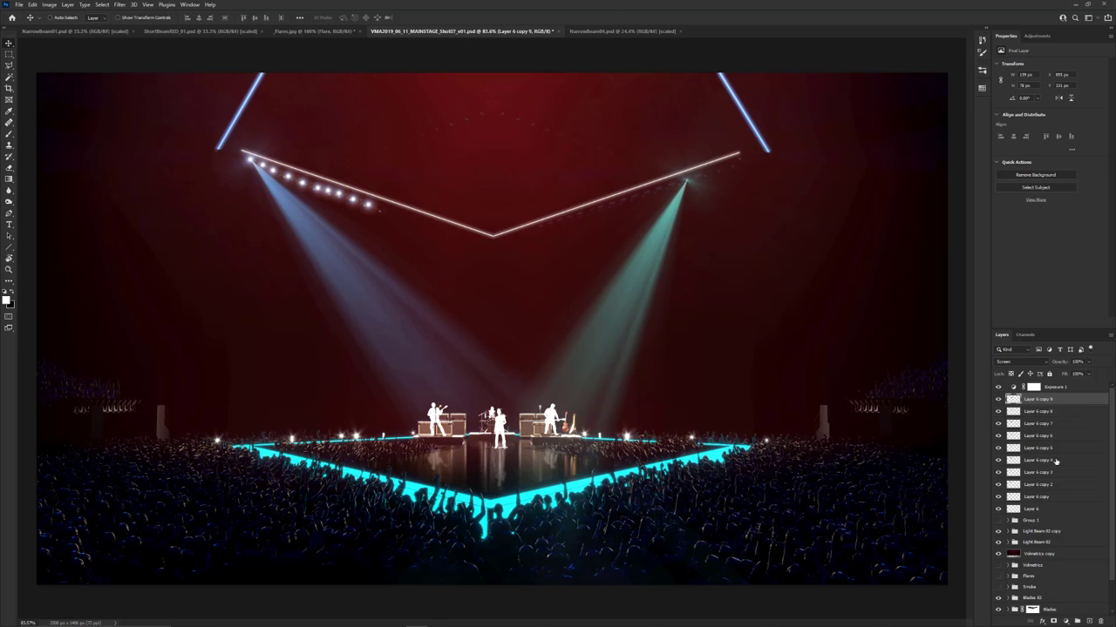
pyautogui.keyDown('shift'); pyautogui.click(1042, 511); pyautogui.keyUp('shift')
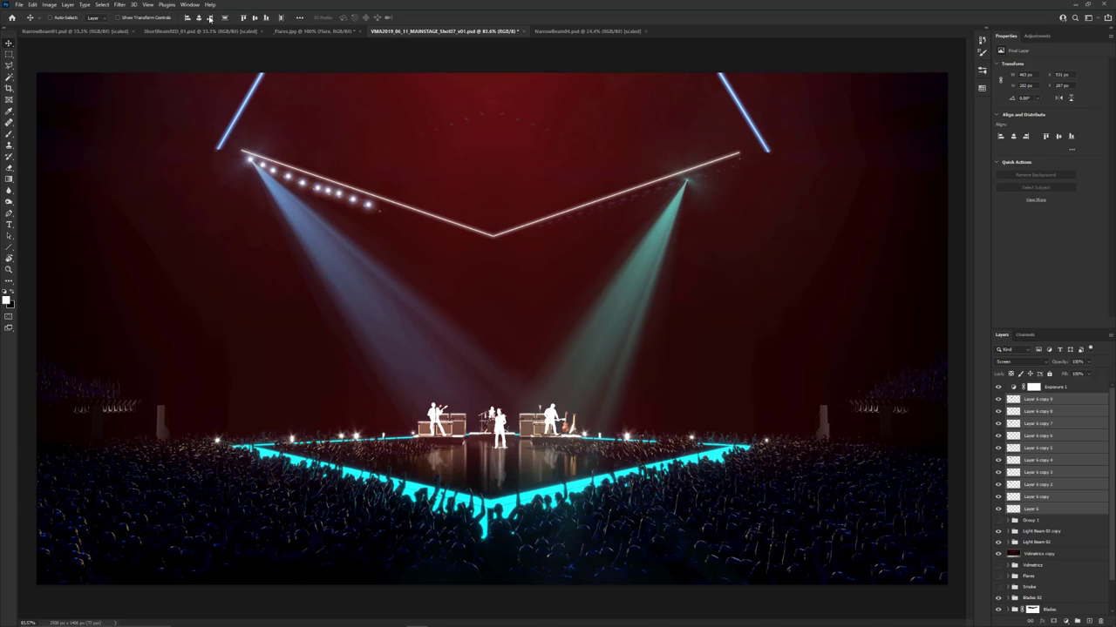
pyautogui.click(281, 18)
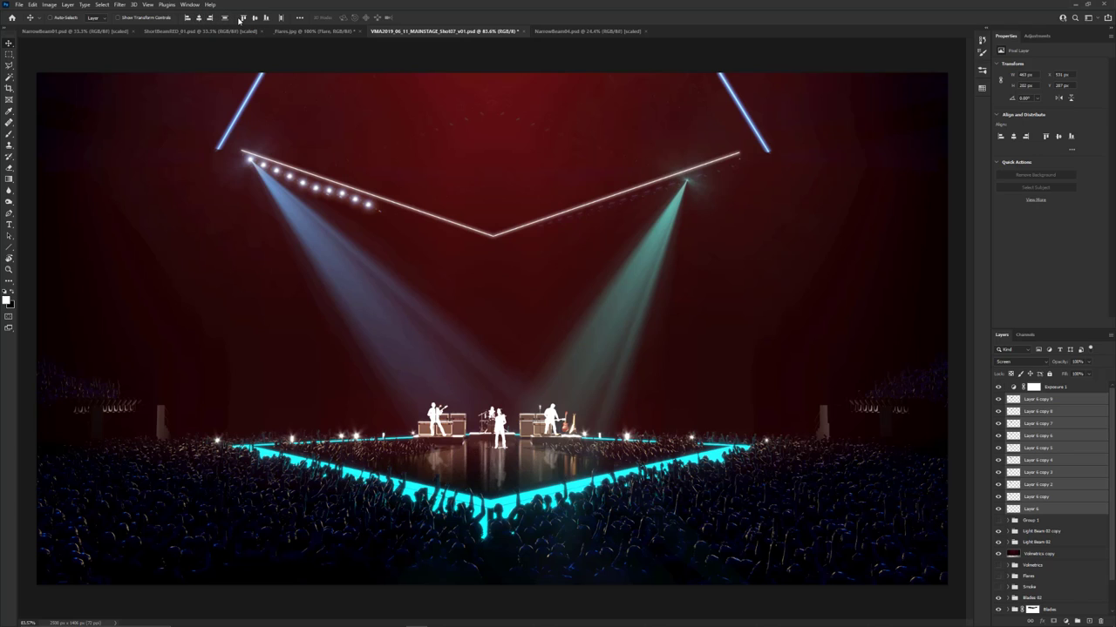
pyautogui.click(254, 18)
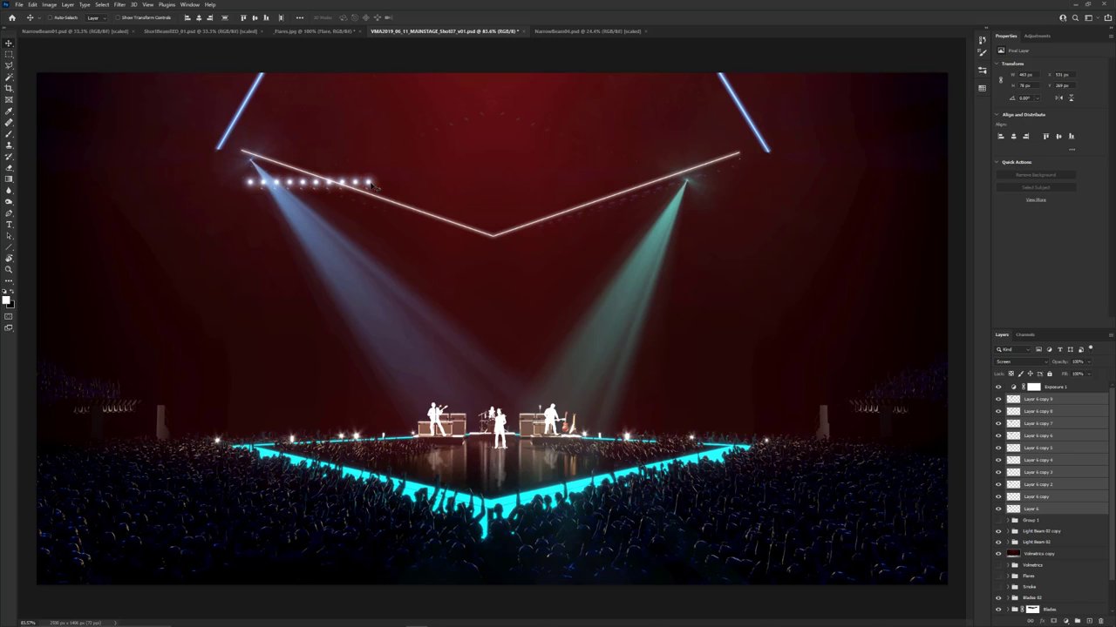
pyautogui.hotkey('ctrl', 't')
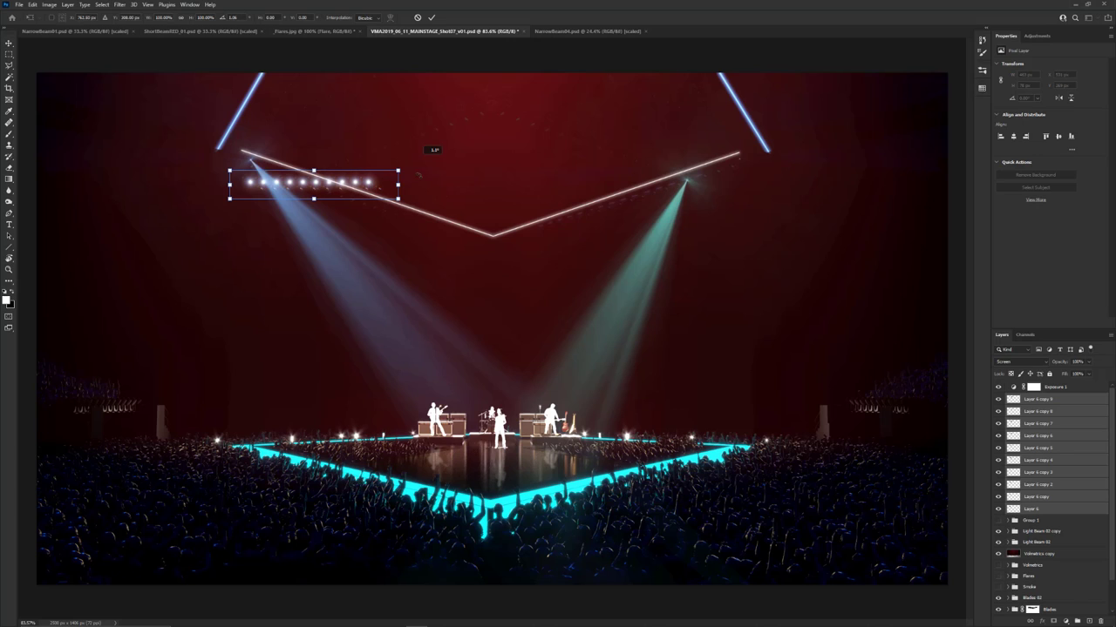
# - Rotate the ten-flare row about 21° so it slants along the truss's left arm
pyautogui.moveTo(428, 152); pyautogui.dragTo(359, 208)
pyautogui.press('Return')
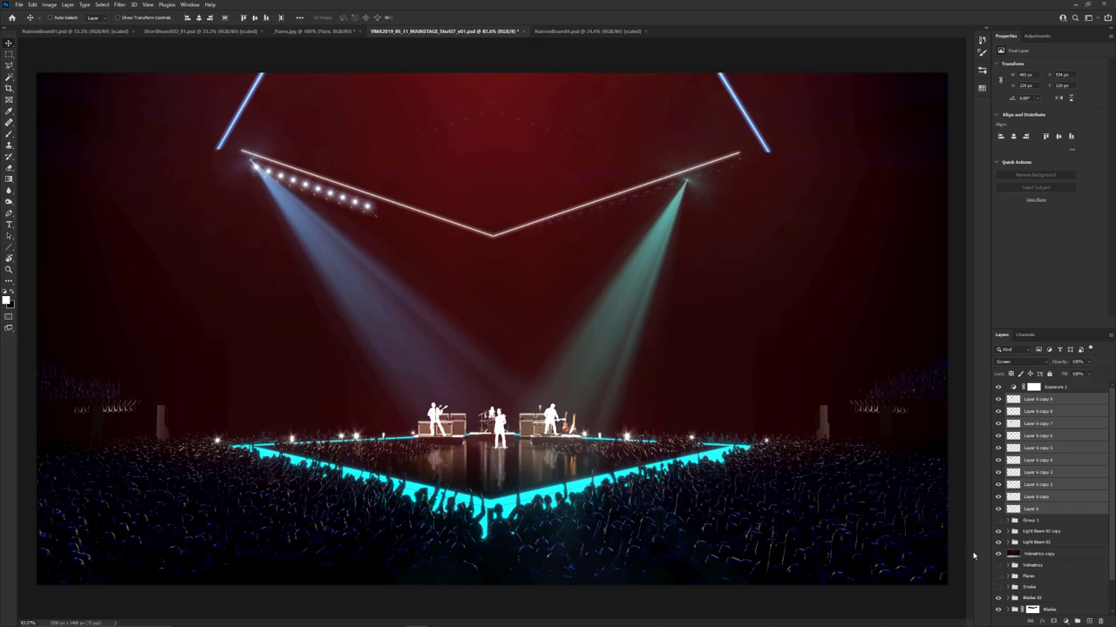
# - Hide the Volumetrics copy layer to remove the red volumetric glow
pyautogui.click(998, 554)
pyautogui.keyDown('alt'); pyautogui.scroll(-2, 521, 373); pyautogui.keyUp('alt')
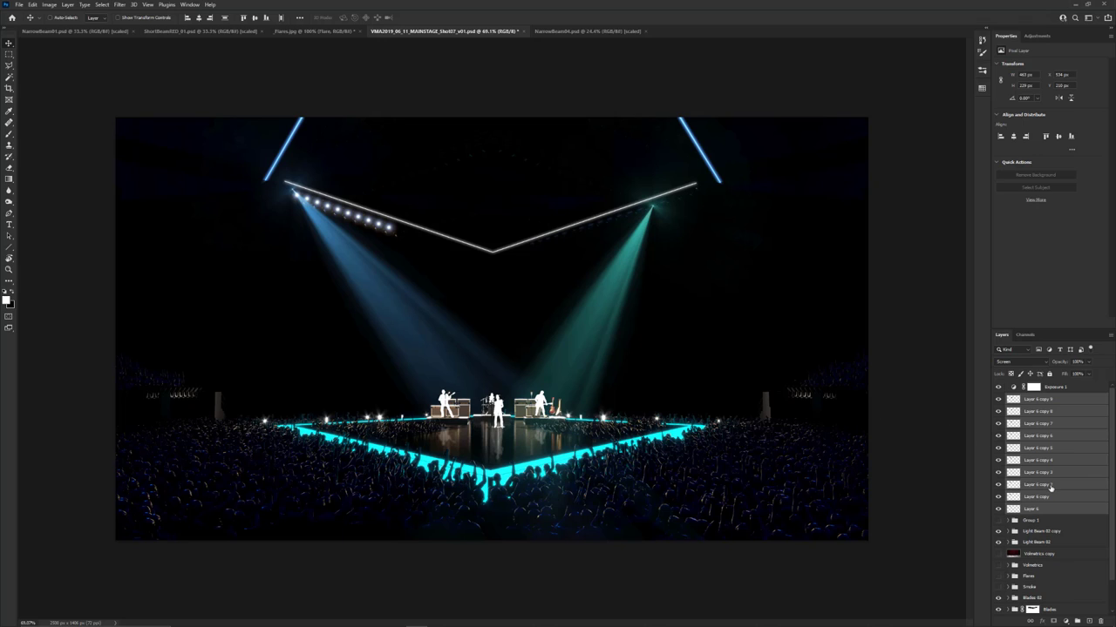
pyautogui.scroll(-1, 1050, 488)
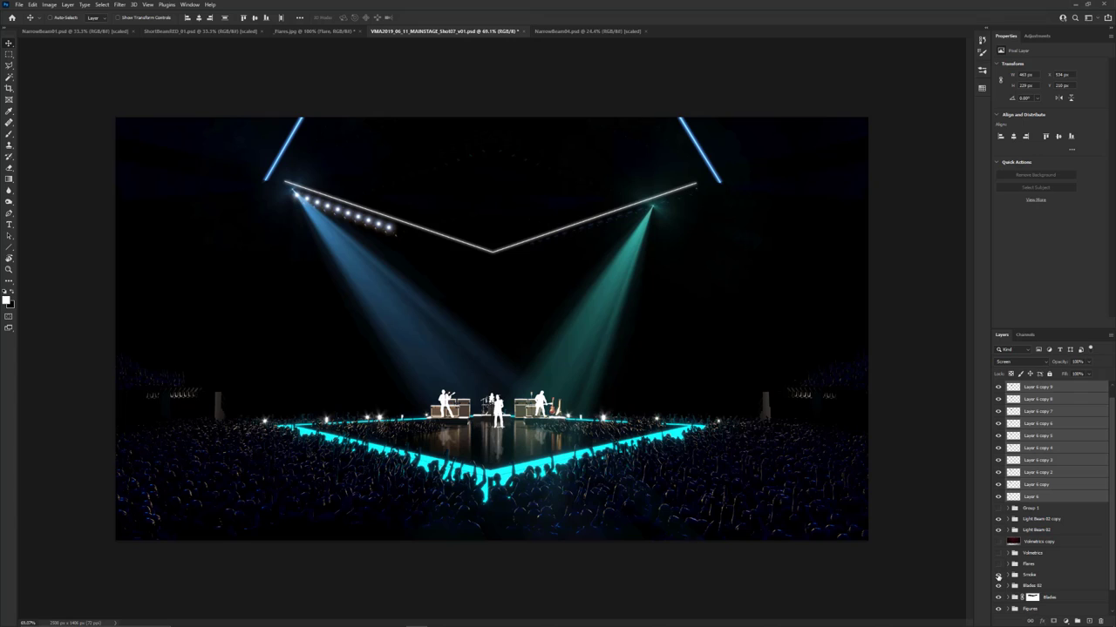
# - Turn the Smoke group back on and select its Layer 3
pyautogui.click(997, 575)
pyautogui.click(1009, 576)
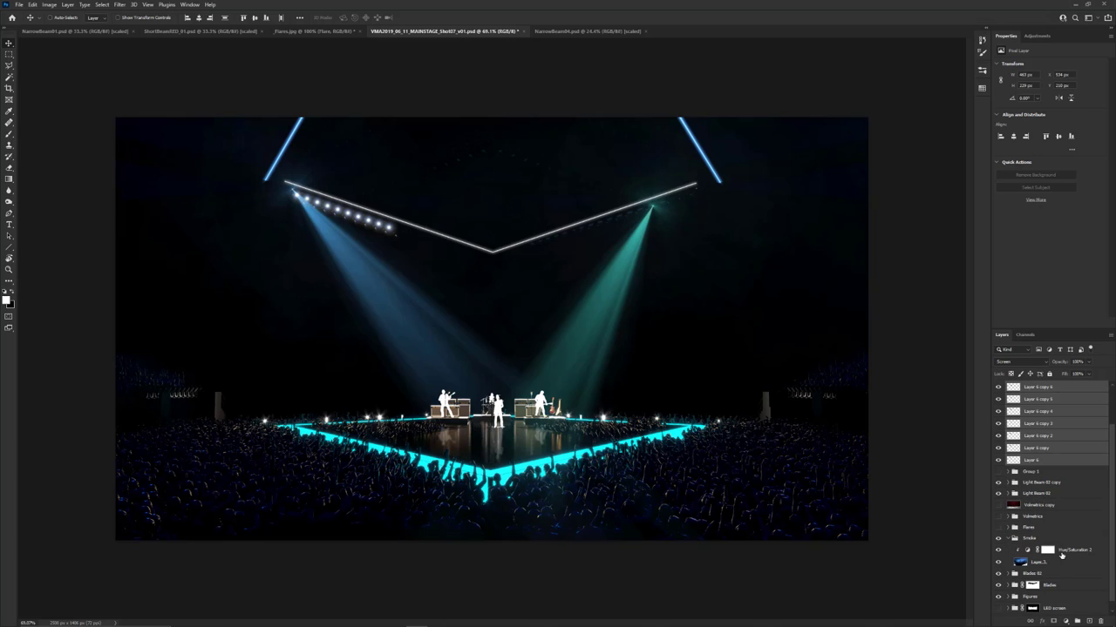
pyautogui.click(1056, 564)
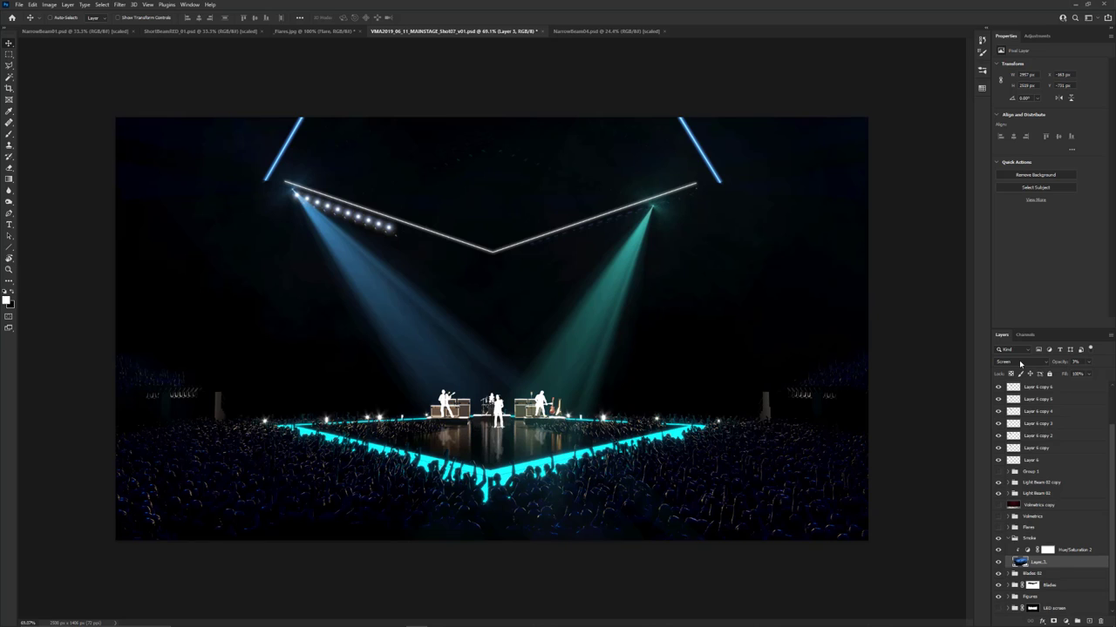
# - Set the smoke layer to Normal blending at full opacity
pyautogui.click(1020, 363)
pyautogui.click(1053, 368)
pyautogui.moveTo(1056, 364); pyautogui.dragTo(1112, 357)
pyautogui.hotkey('shift', 'Tab')
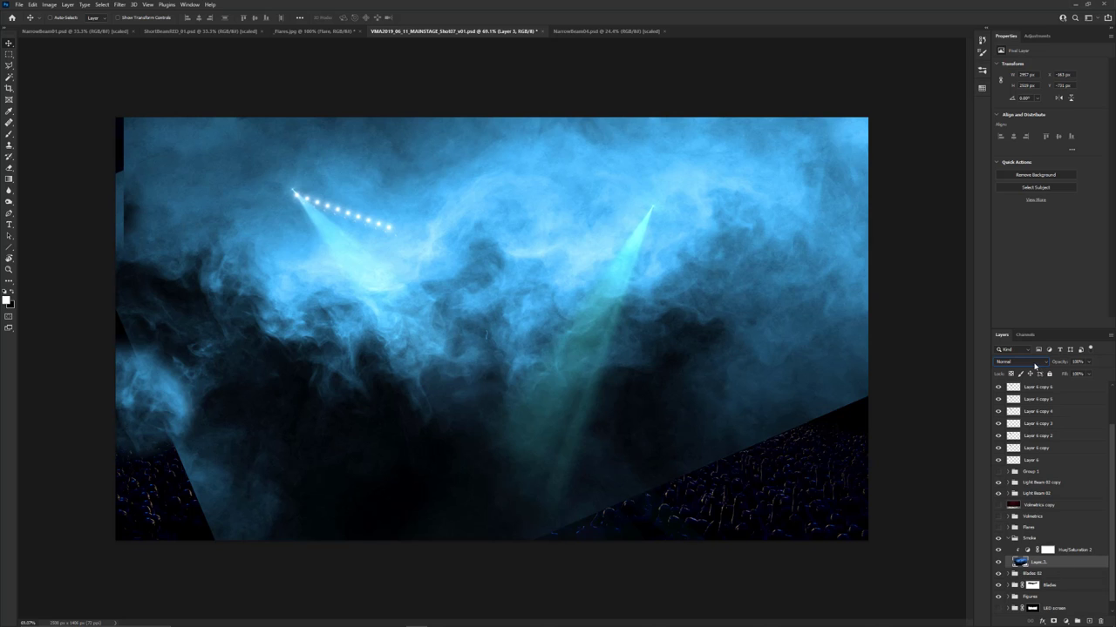
# - Blend Layer 3 in Screen and lower its opacity from 0% and 7% to about 3%
pyautogui.click(1030, 362)
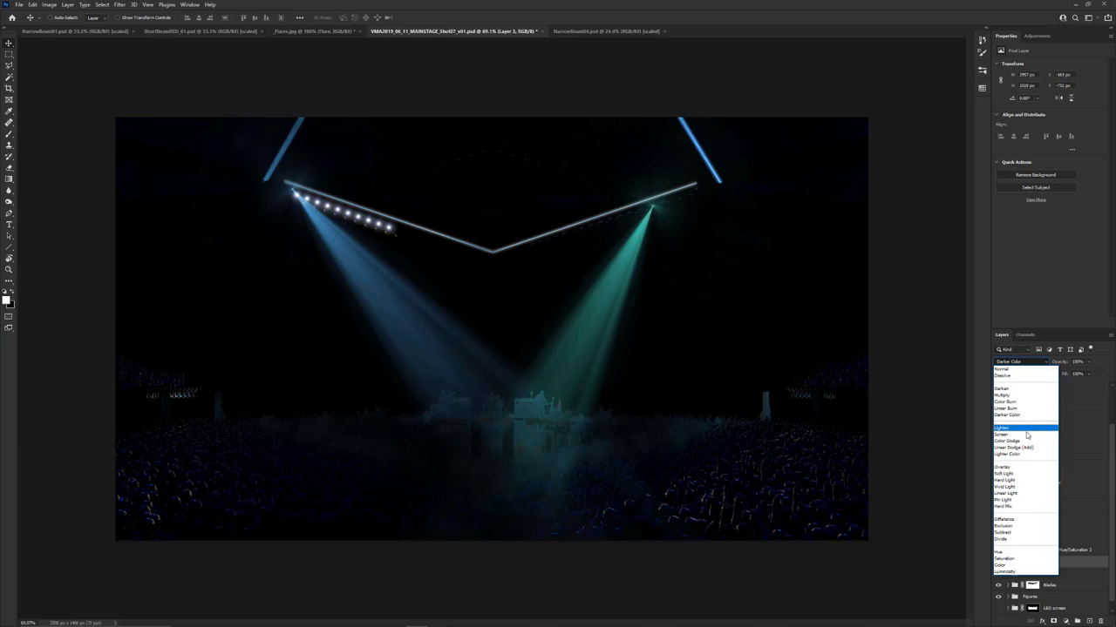
pyautogui.click(1026, 435)
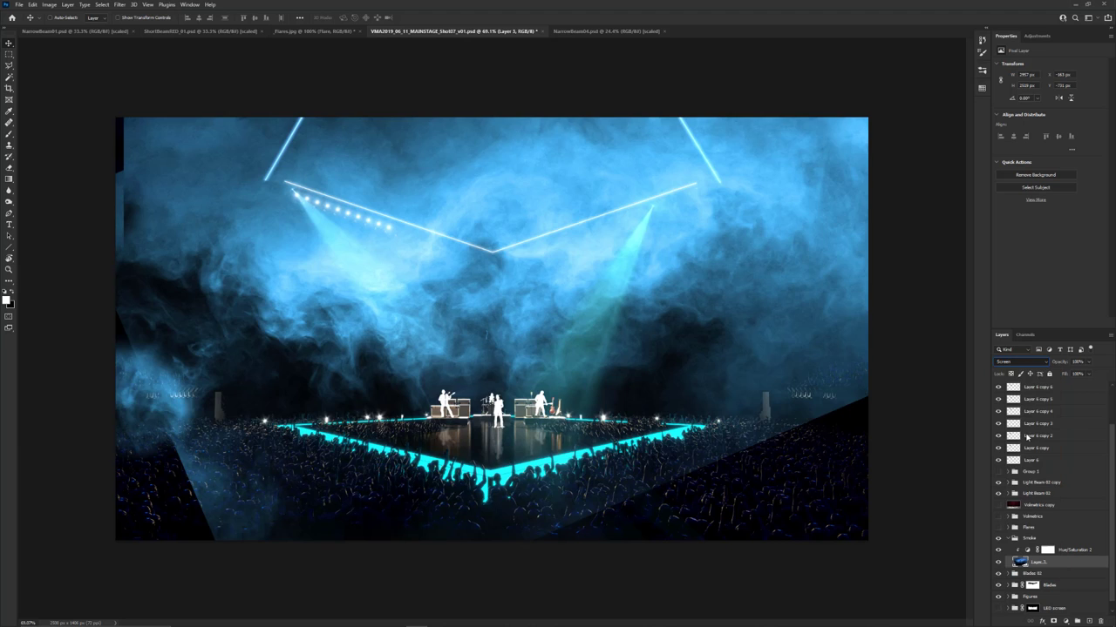
pyautogui.click(1077, 362)
pyautogui.write('0')
pyautogui.press('Return')
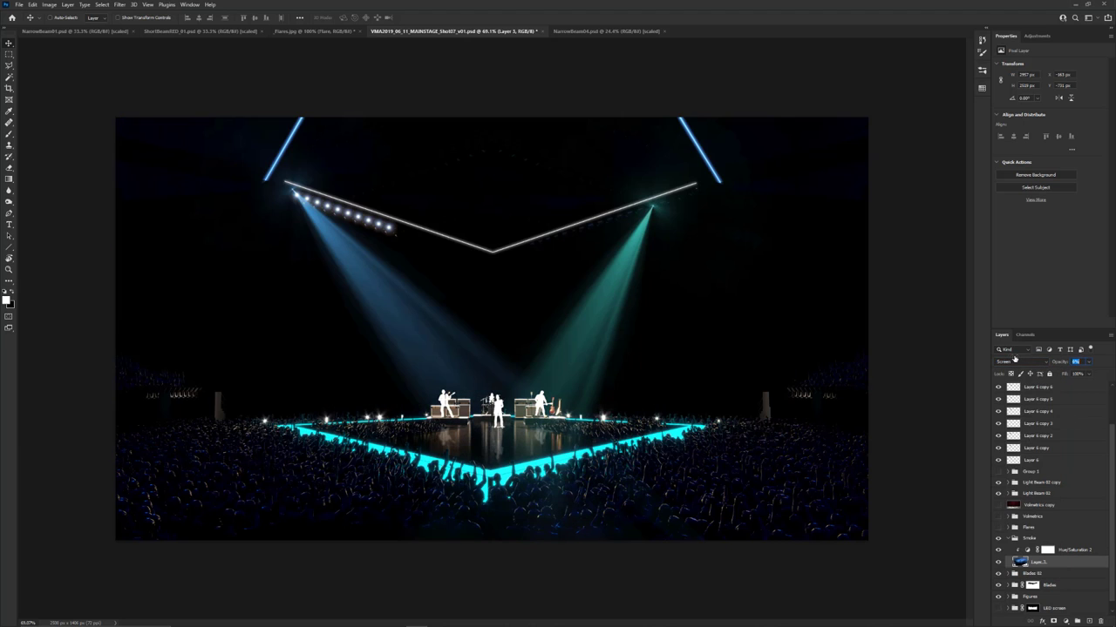
pyautogui.write('7')
pyautogui.press('Return')
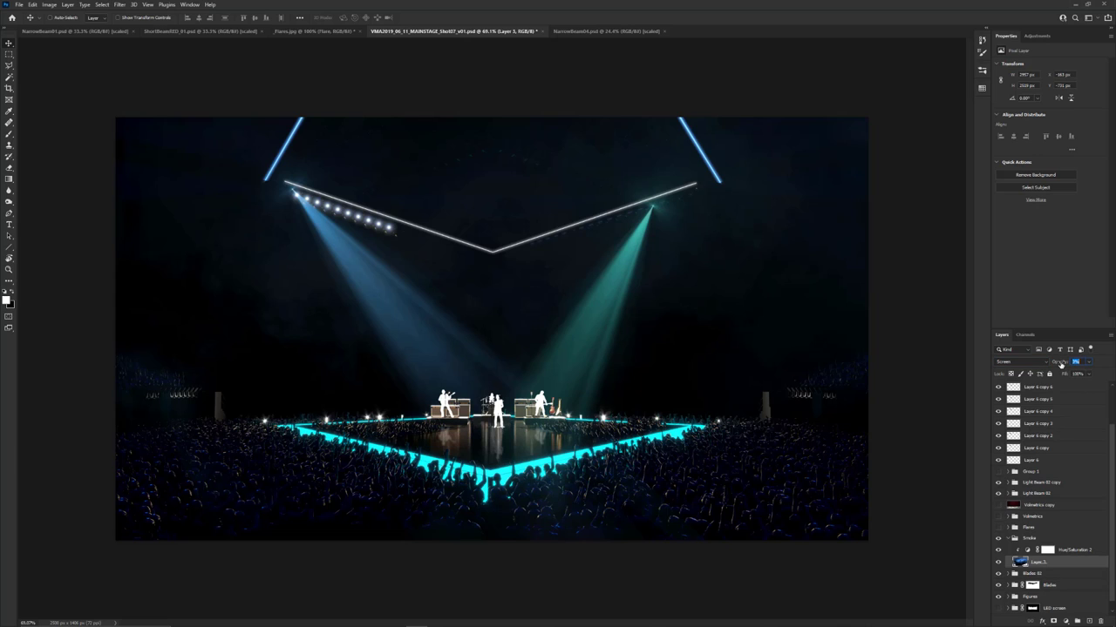
pyautogui.moveTo(1064, 364); pyautogui.dragTo(1060, 364)
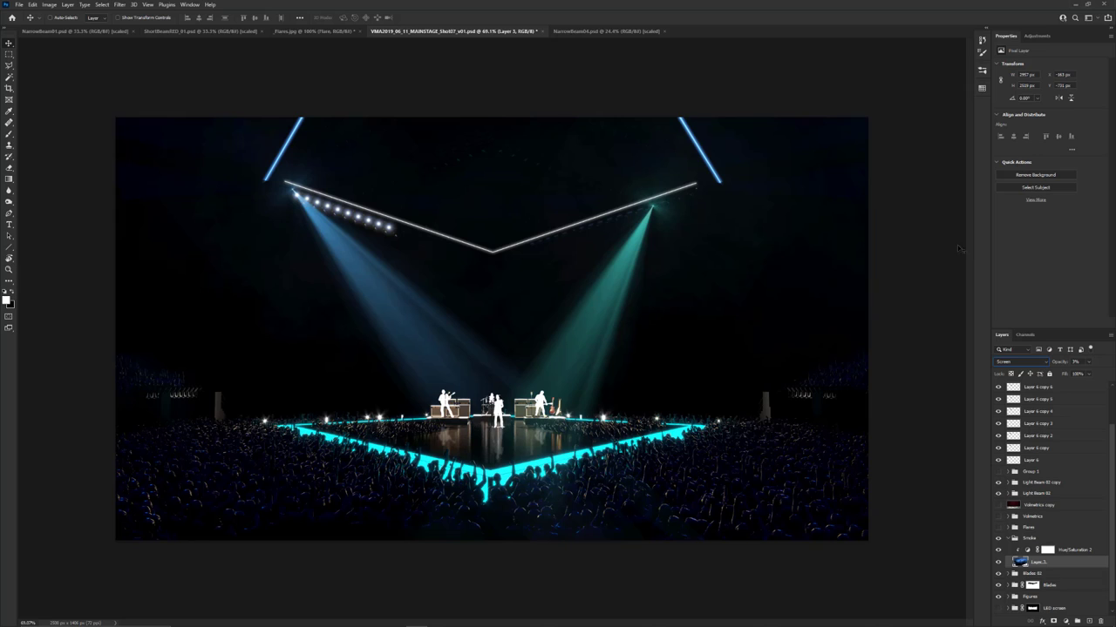
# - Bring the ShortBeamRED_01.psd beam into VMA2019 as Layer 7 at the top of the stack
pyautogui.click(312, 32)
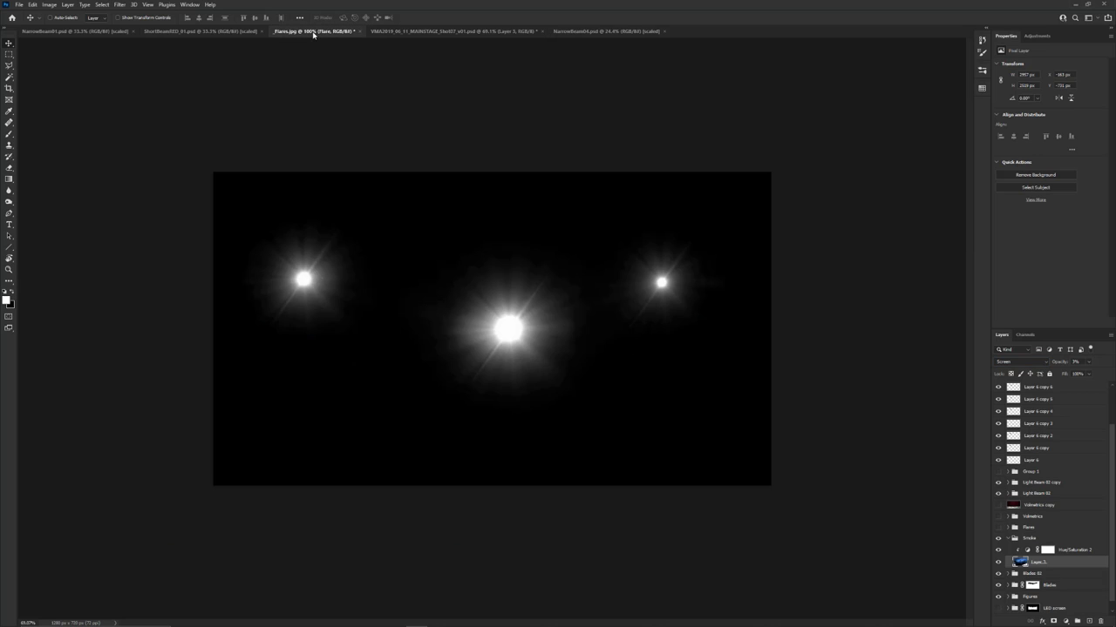
pyautogui.click(229, 33)
pyautogui.moveTo(229, 33); pyautogui.dragTo(236, 299)
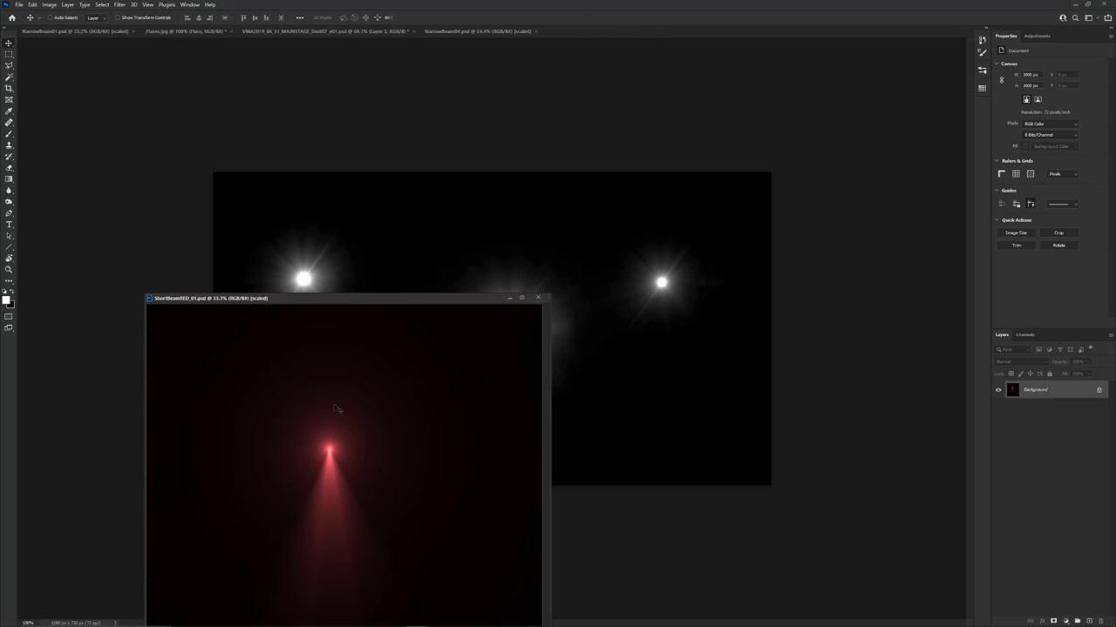
pyautogui.click(332, 32)
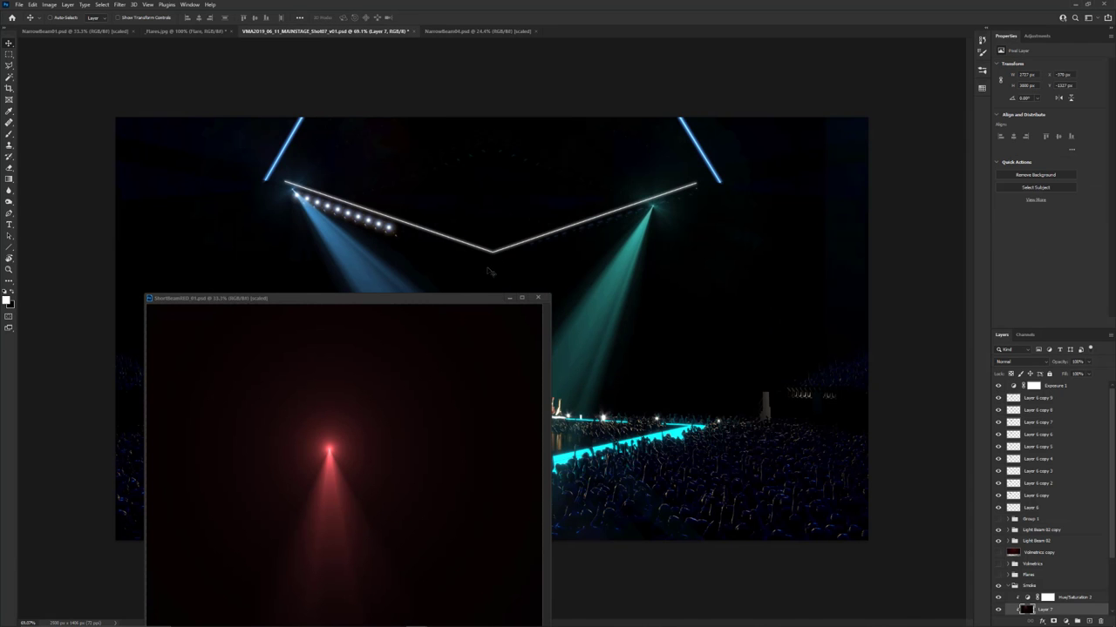
pyautogui.click(539, 299)
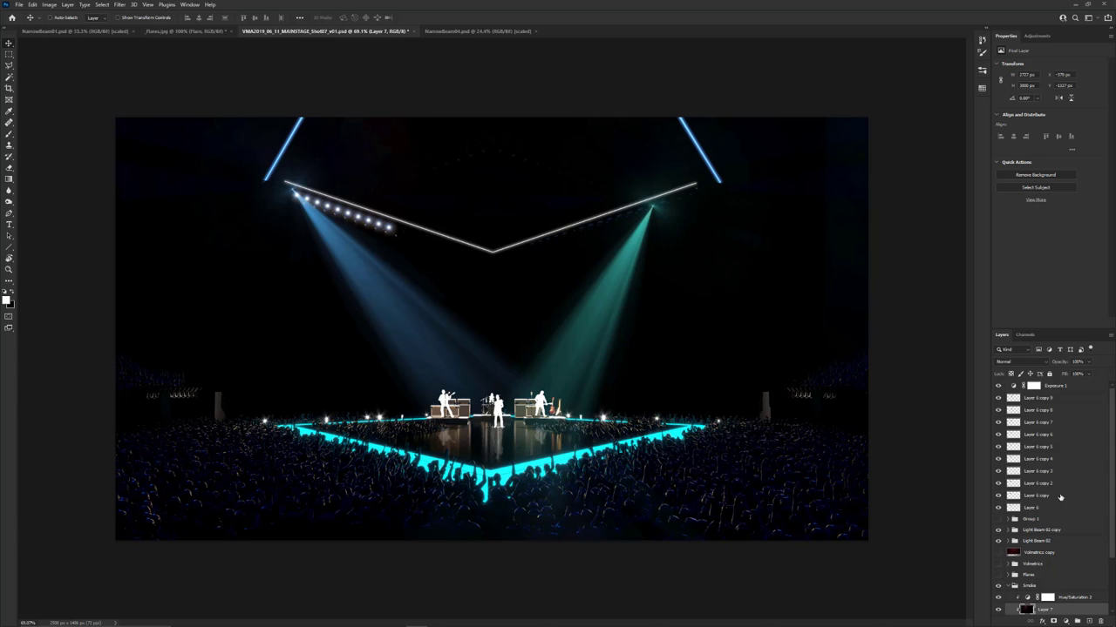
pyautogui.moveTo(1051, 609); pyautogui.dragTo(1074, 382)
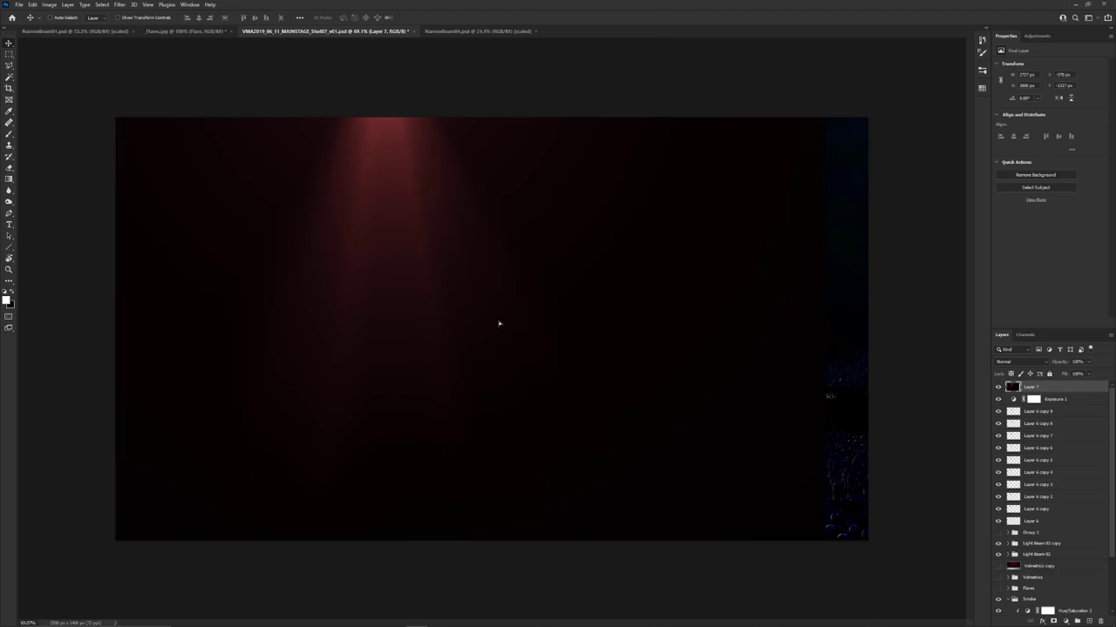
# - Scale down, tilt and move the red beam on Layer 7 to the upper left
pyautogui.moveTo(499, 324); pyautogui.dragTo(515, 428)
pyautogui.hotkey('ctrl', 't')
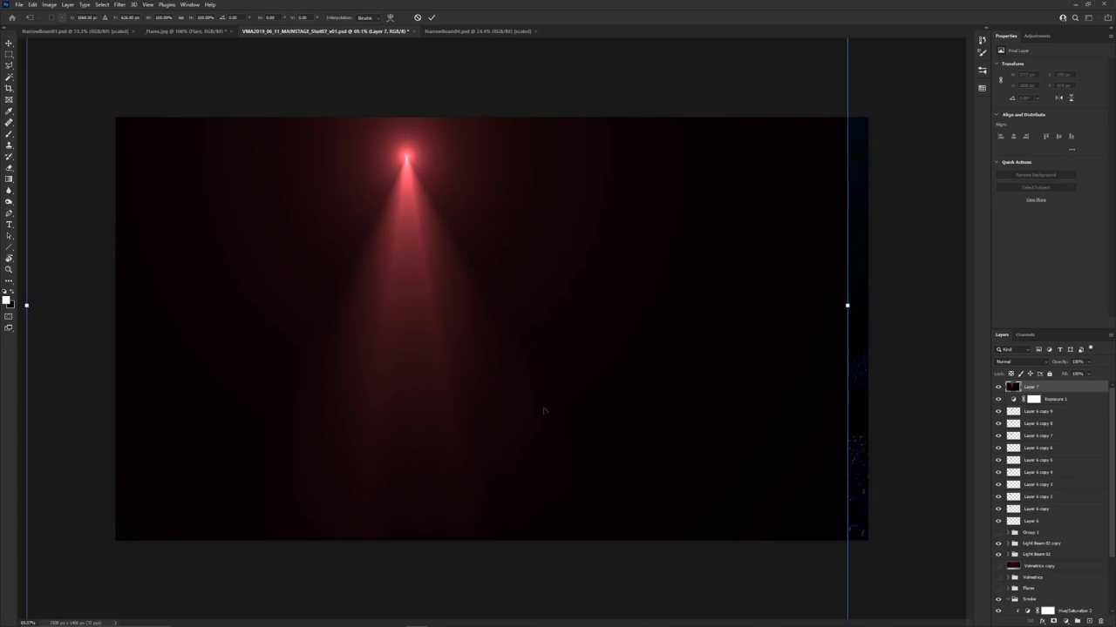
pyautogui.keyDown('alt'); pyautogui.scroll(-5, 543, 410); pyautogui.keyUp('alt')
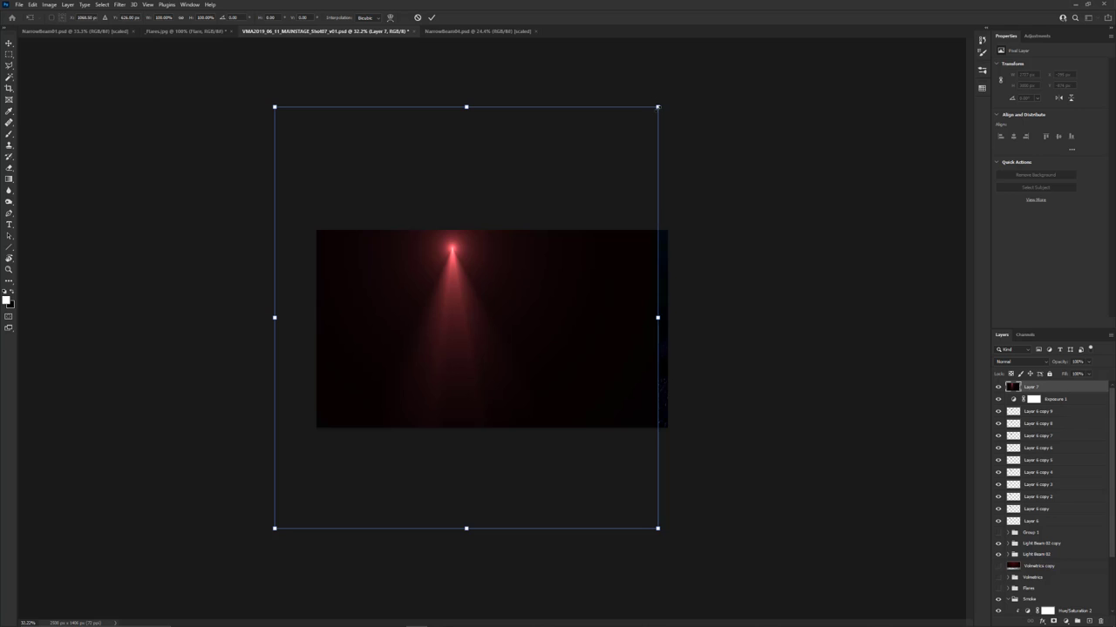
pyautogui.moveTo(656, 105); pyautogui.dragTo(357, 437)
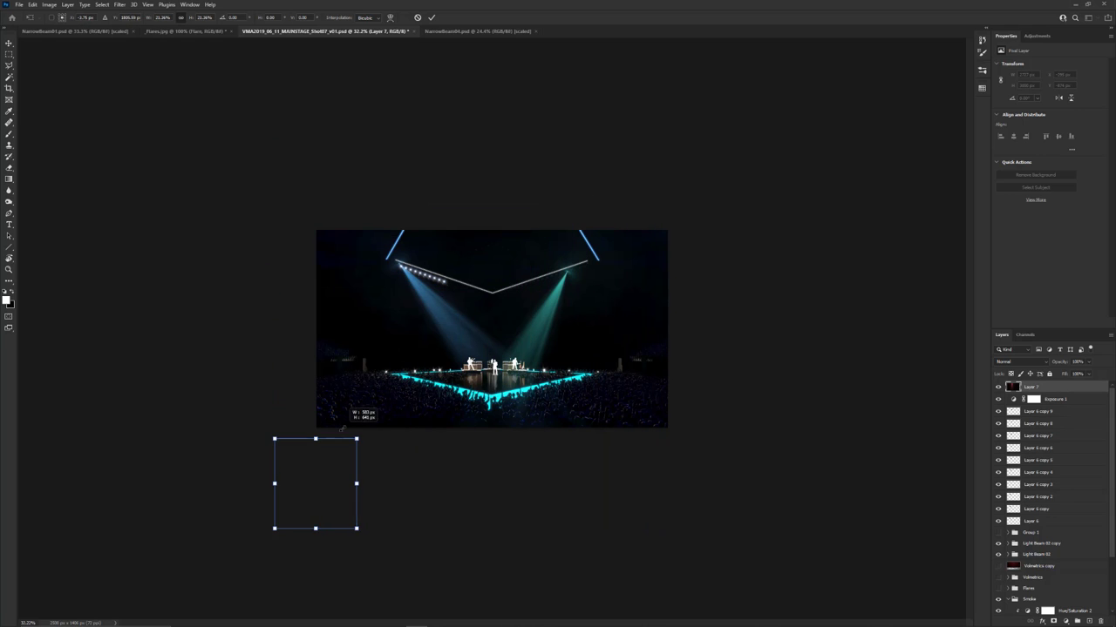
pyautogui.moveTo(316, 470); pyautogui.dragTo(446, 305)
pyautogui.press('Return')
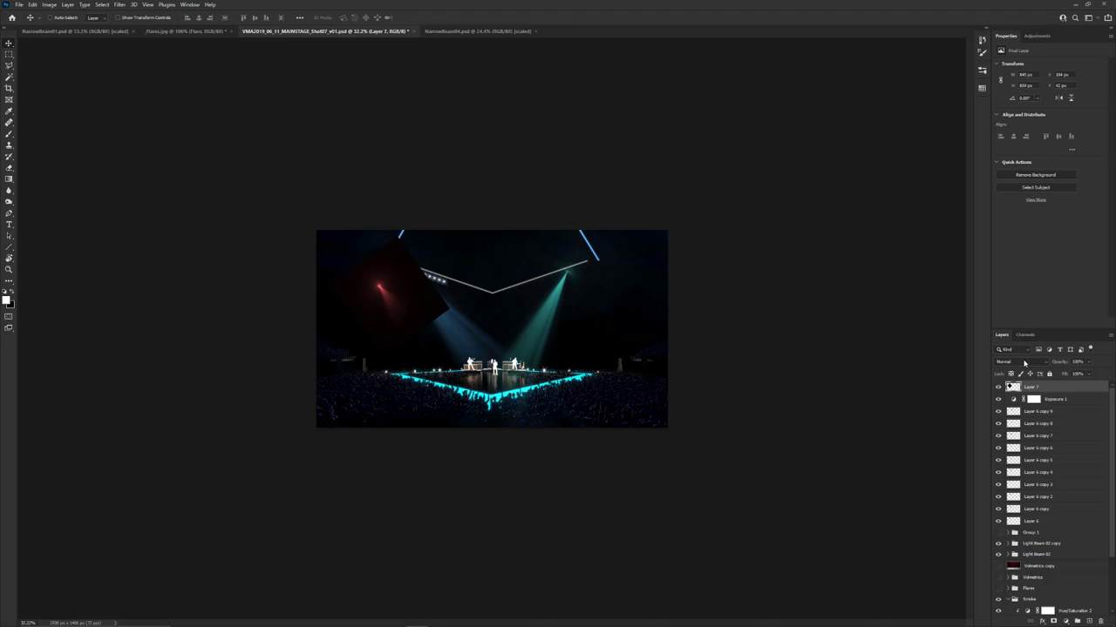
# - Set Layer 7's blend mode to Screen
pyautogui.click(1025, 363)
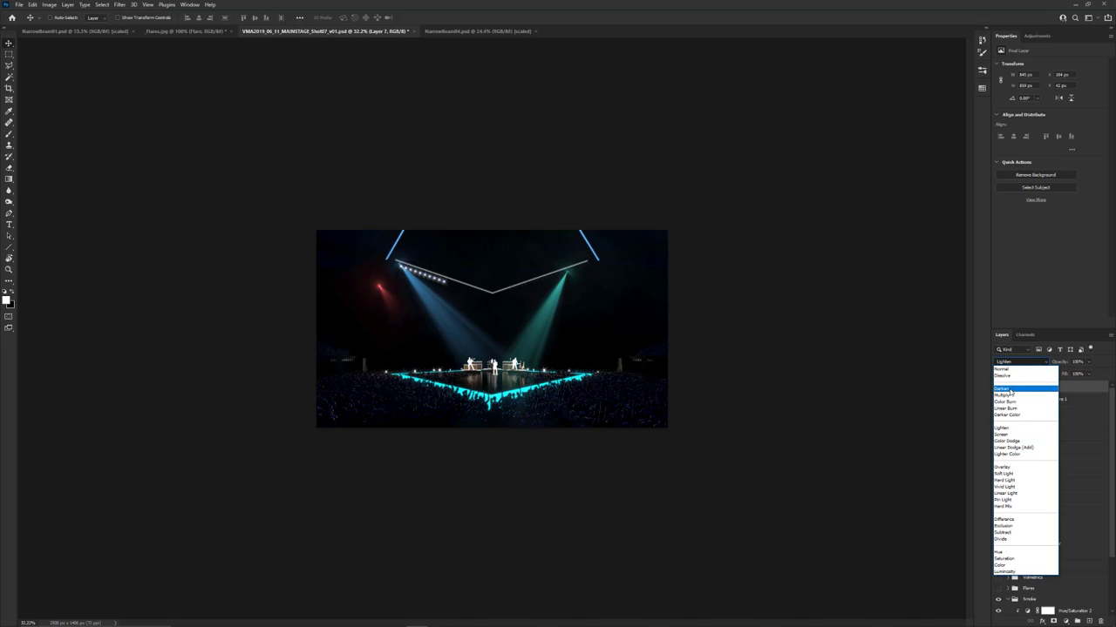
pyautogui.click(1012, 434)
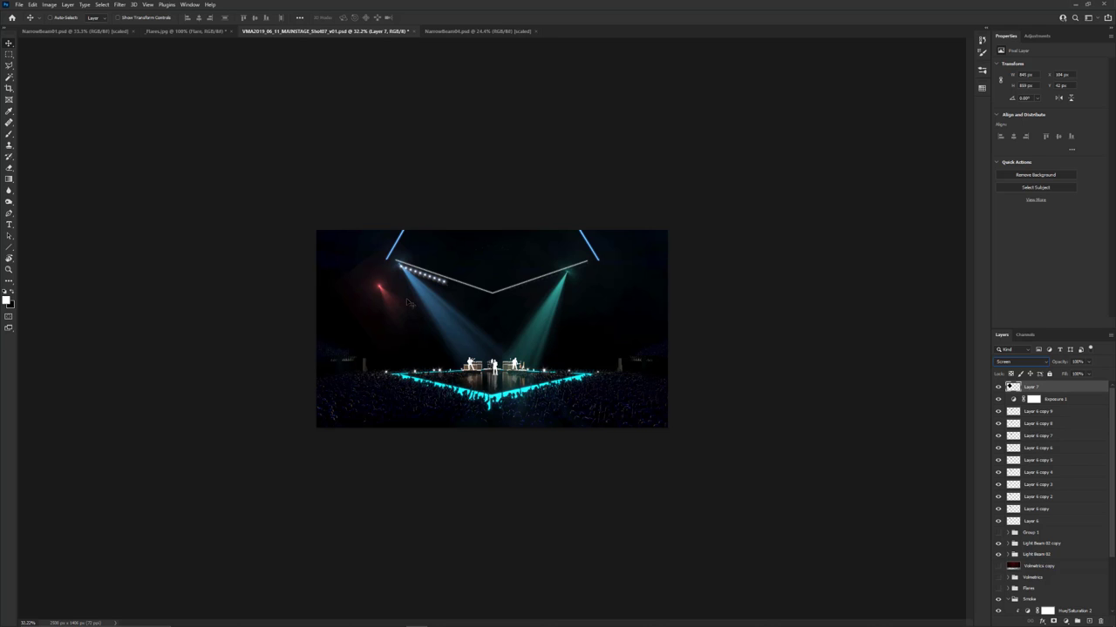
pyautogui.keyDown('alt'); pyautogui.scroll(5, 292, 254); pyautogui.keyUp('alt')
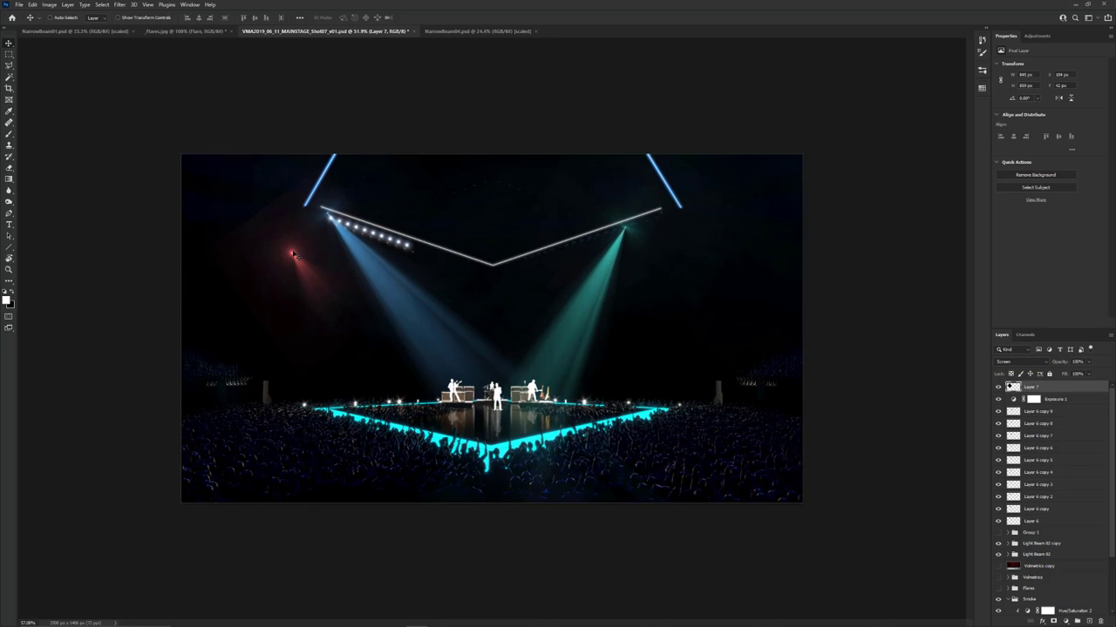
pyautogui.keyDown('alt'); pyautogui.scroll(2, 293, 254); pyautogui.keyUp('alt')
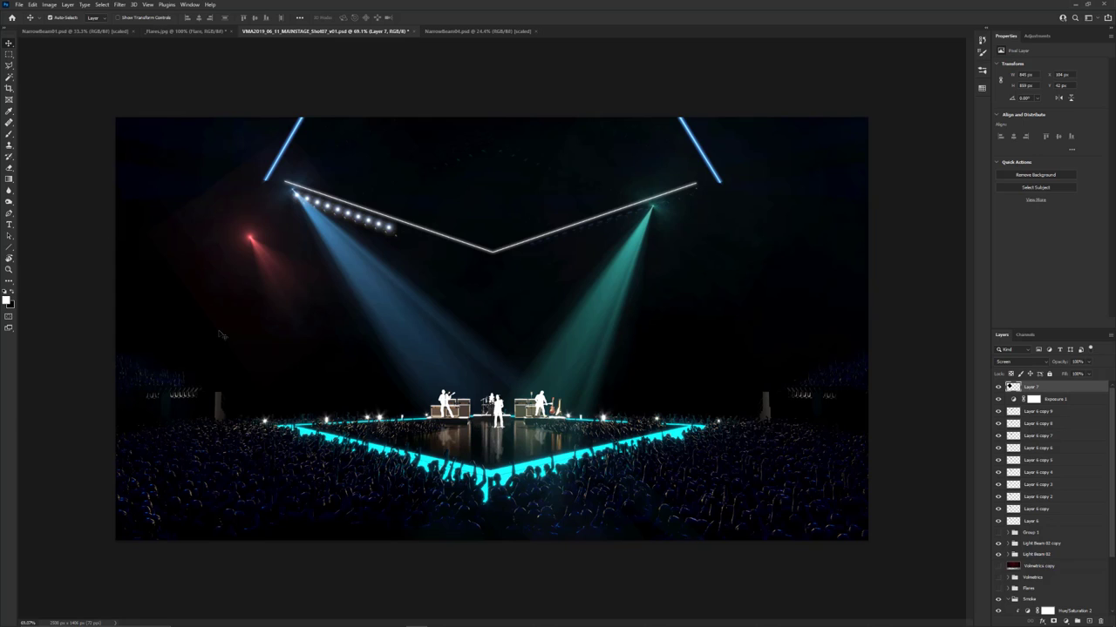
# - Apply Levels to Layer 7, raising black input to 11 and pulling the white input lower
pyautogui.hotkey('ctrl', 'l')
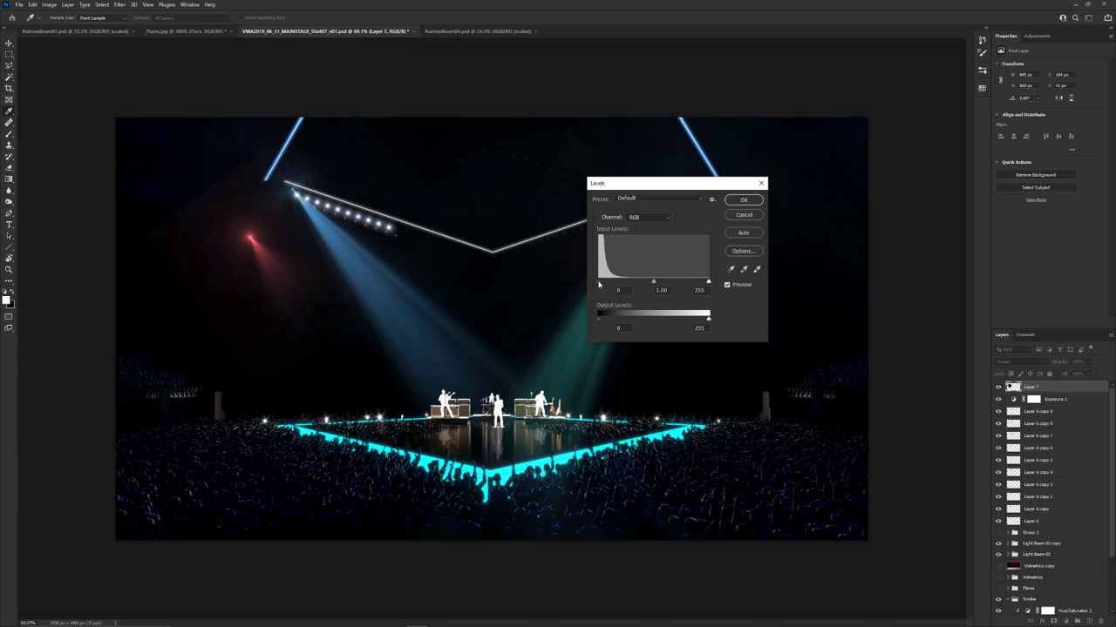
pyautogui.moveTo(598, 283); pyautogui.dragTo(601, 283)
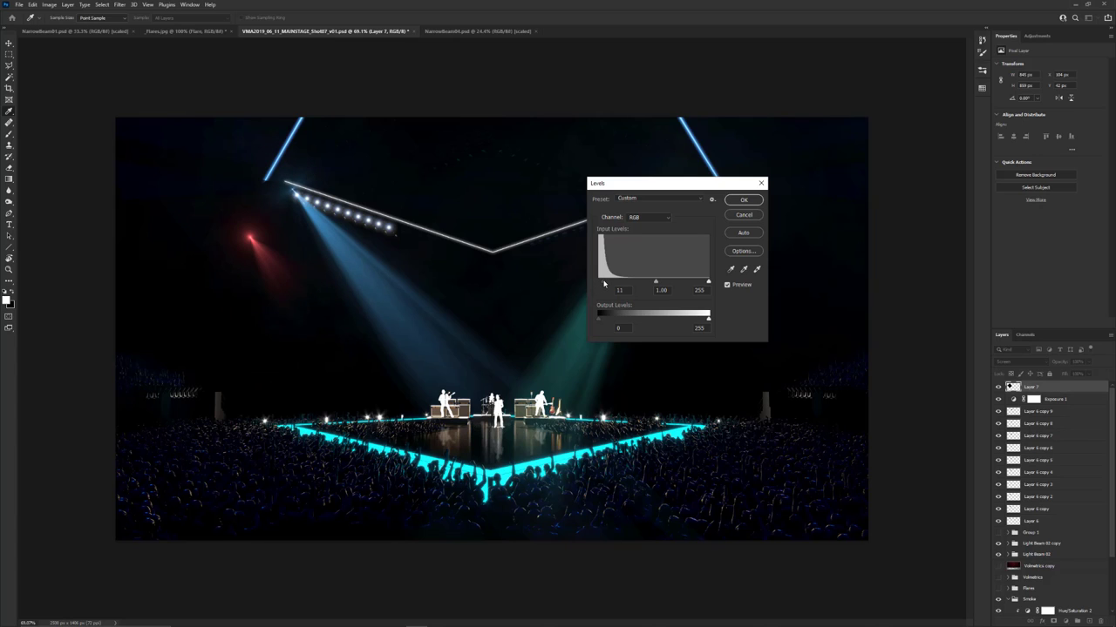
pyautogui.moveTo(709, 282); pyautogui.dragTo(692, 282)
pyautogui.click(744, 200)
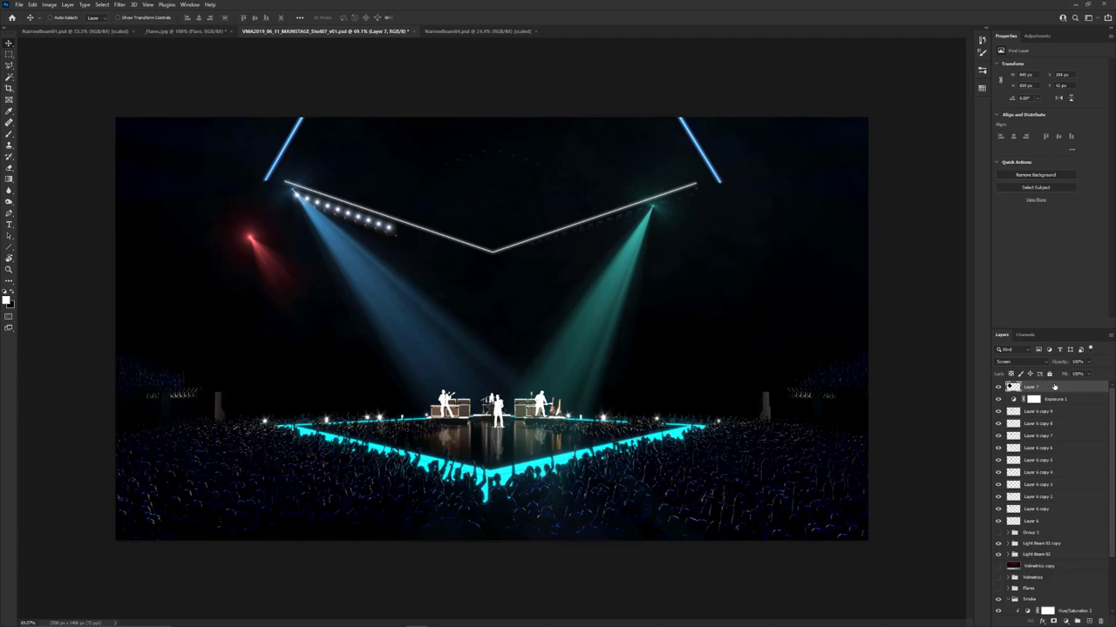
pyautogui.click(1037, 36)
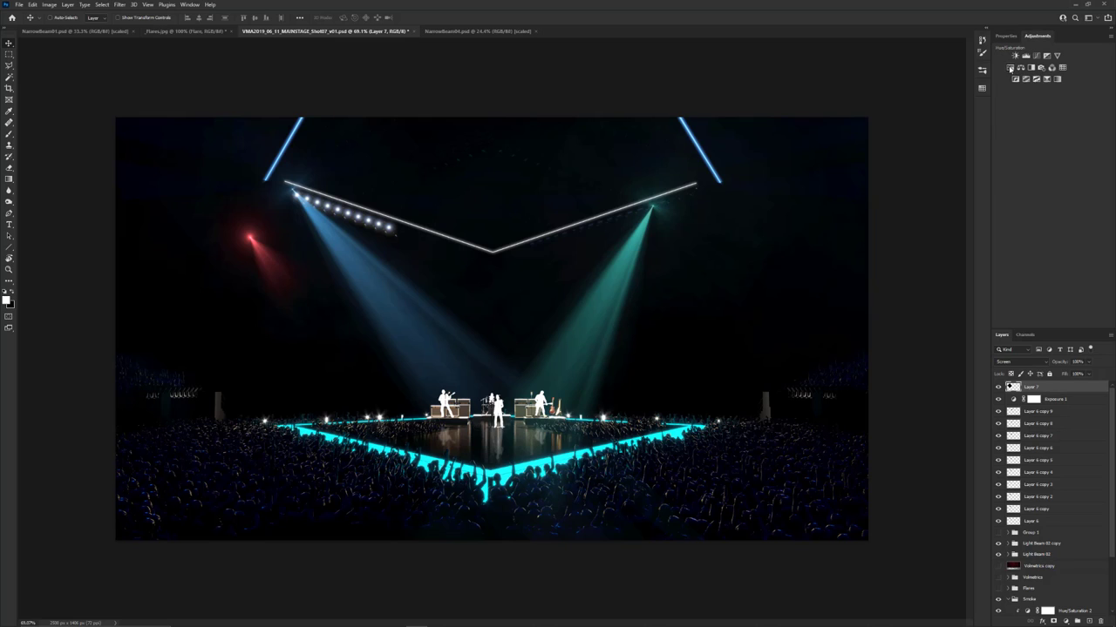
# - Add a Hue/Saturation layer clipped to Layer 7, colorized at Saturation 68 and Hue 51
pyautogui.click(1011, 68)
pyautogui.hotkey('ctrl', '0')
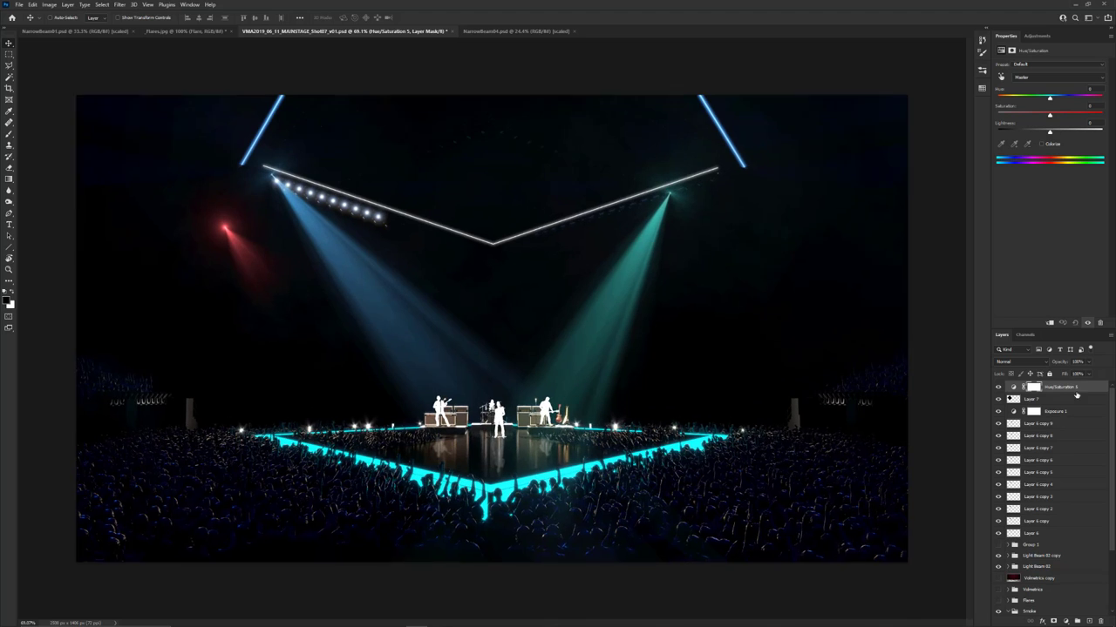
pyautogui.keyDown('alt'); pyautogui.click(1077, 392); pyautogui.keyUp('alt')
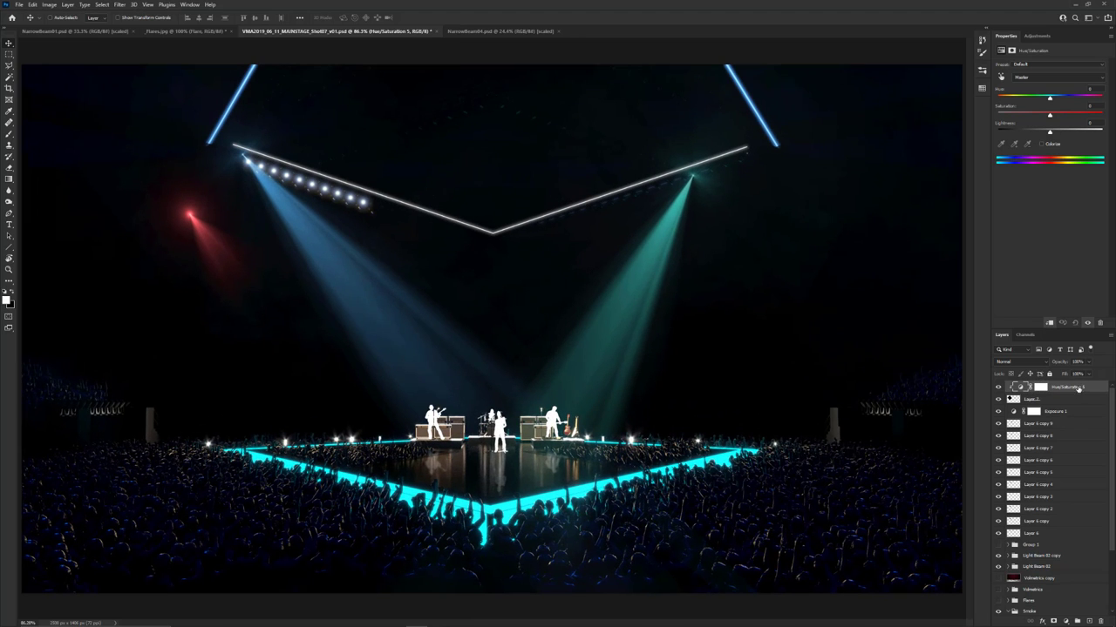
pyautogui.click(1041, 144)
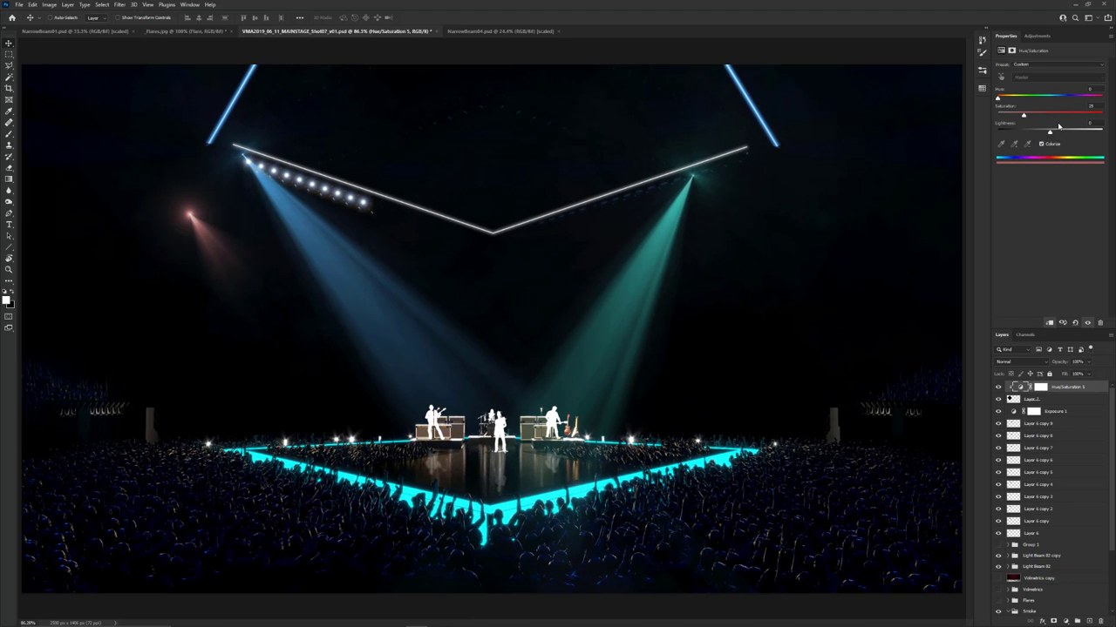
pyautogui.click(1069, 116)
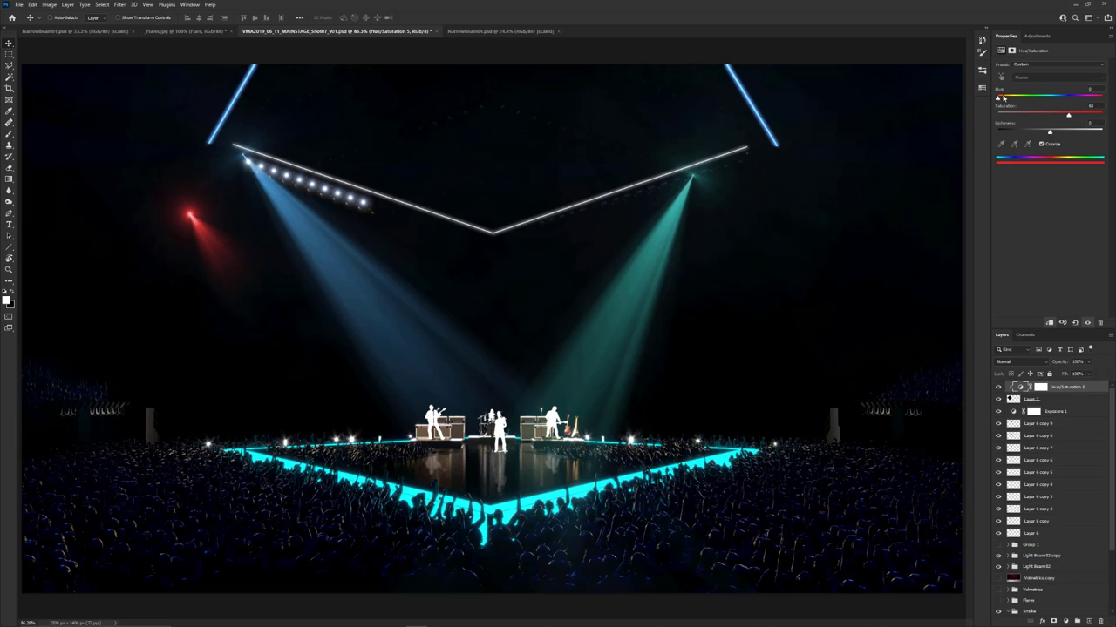
pyautogui.moveTo(1002, 98)
pyautogui.mouseDown()
pyautogui.moveTo(1098, 99)
pyautogui.moveTo(1011, 105)
pyautogui.mouseUp()
pyautogui.keyDown('alt'); pyautogui.scroll(-3, 568, 323); pyautogui.keyUp('alt')
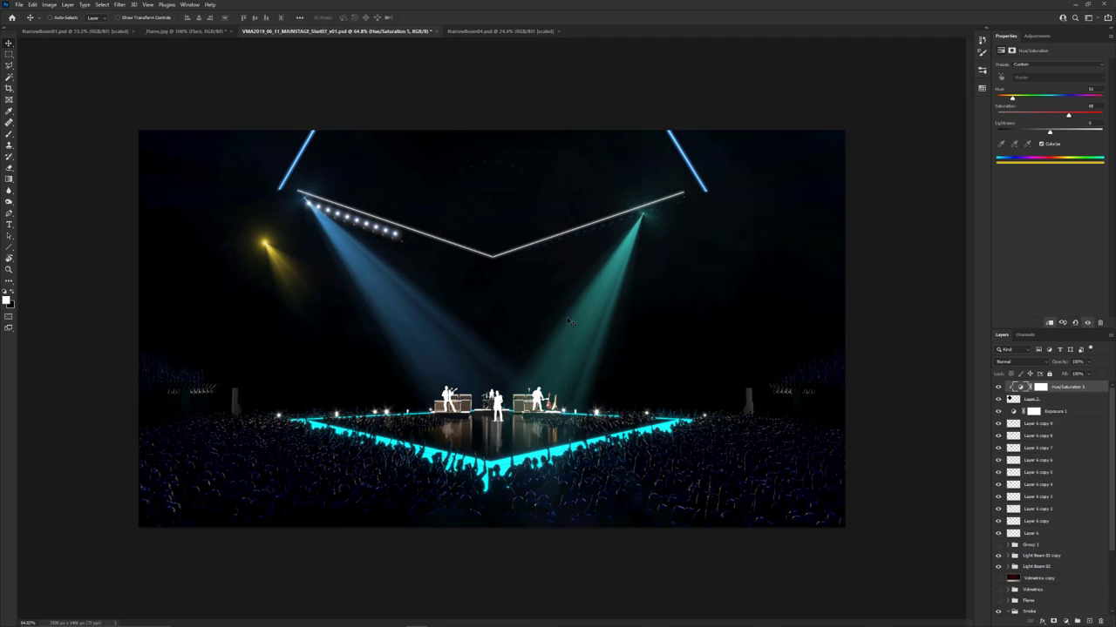
pyautogui.keyDown('alt'); pyautogui.scroll(-1, 567, 321); pyautogui.keyUp('alt')
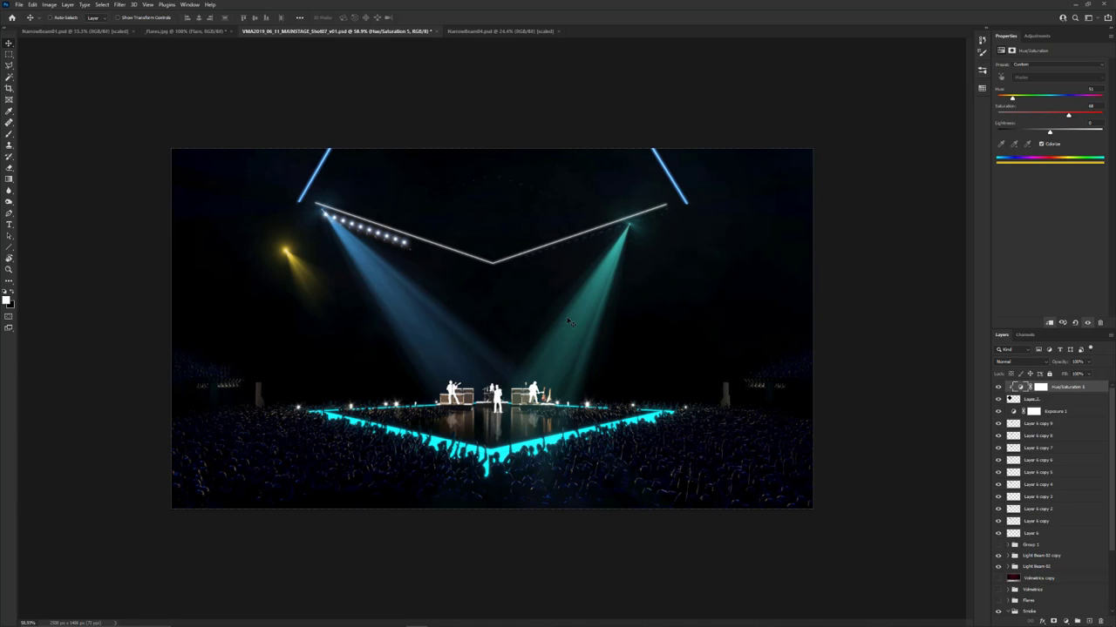
pyautogui.keyDown('alt'); pyautogui.scroll(1, 568, 321); pyautogui.keyUp('alt')
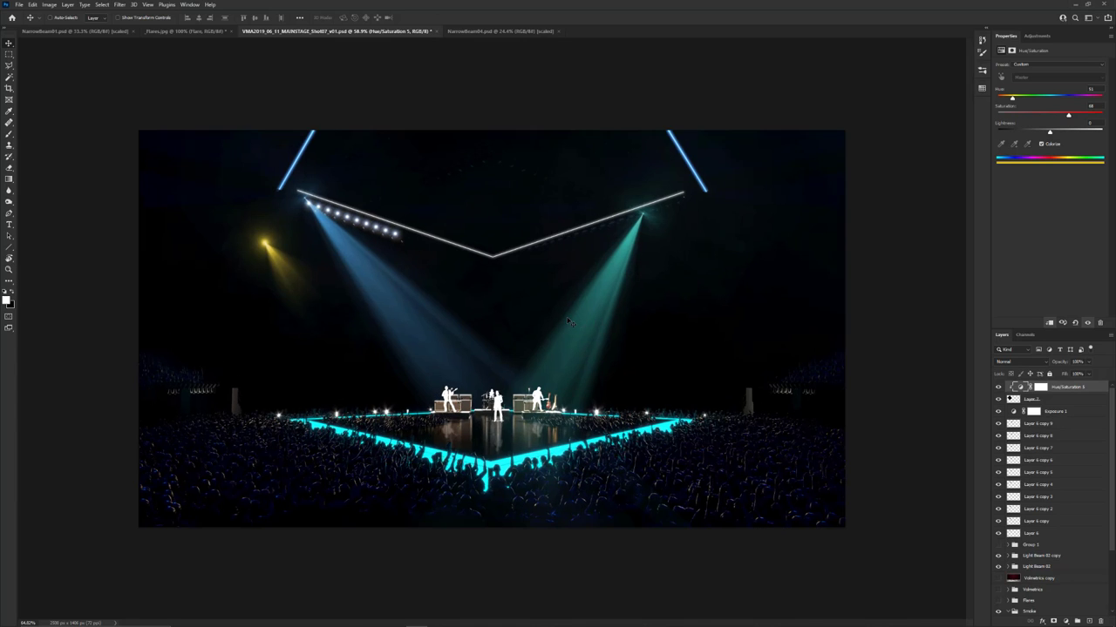
pyautogui.keyDown('alt'); pyautogui.scroll(-2, 605, 310); pyautogui.keyUp('alt')
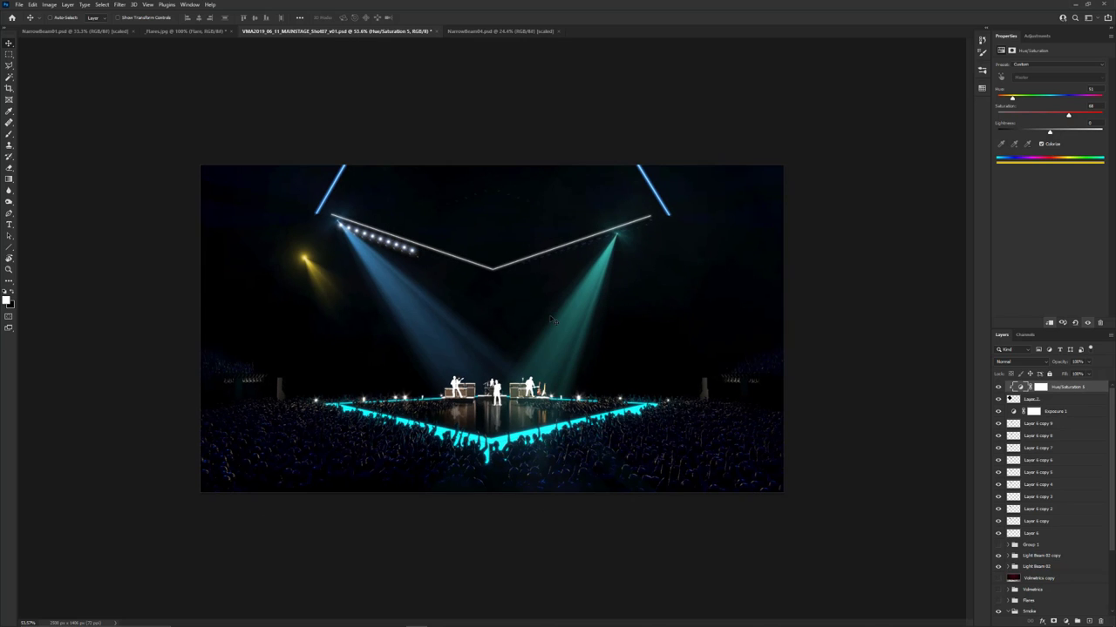
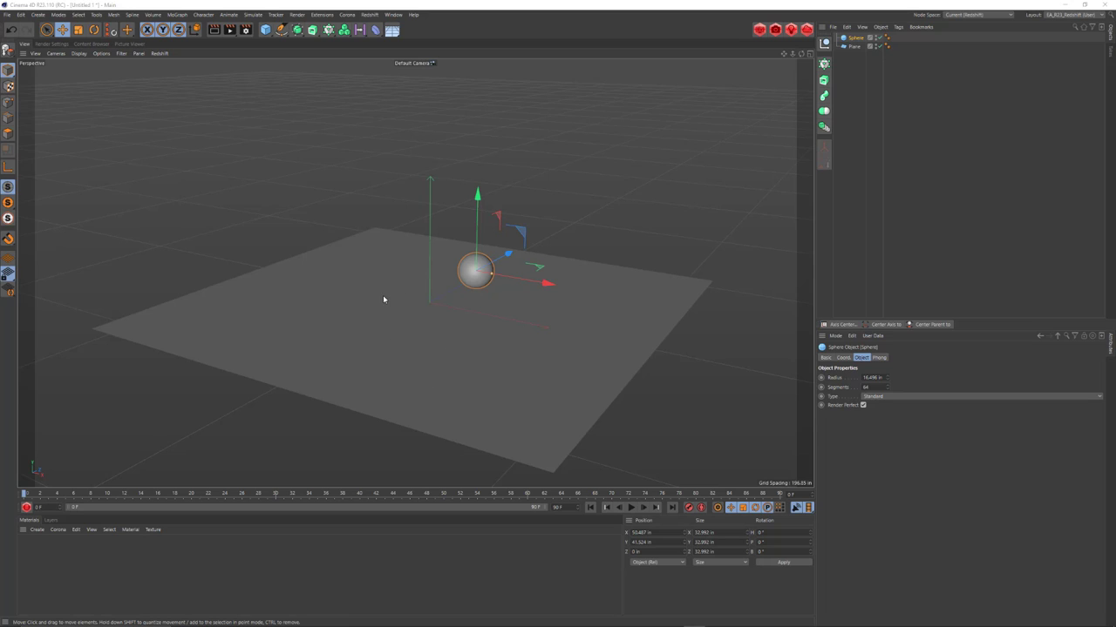
# - Select the plane and orbit the viewport to look over the scene
pyautogui.click(442, 366)
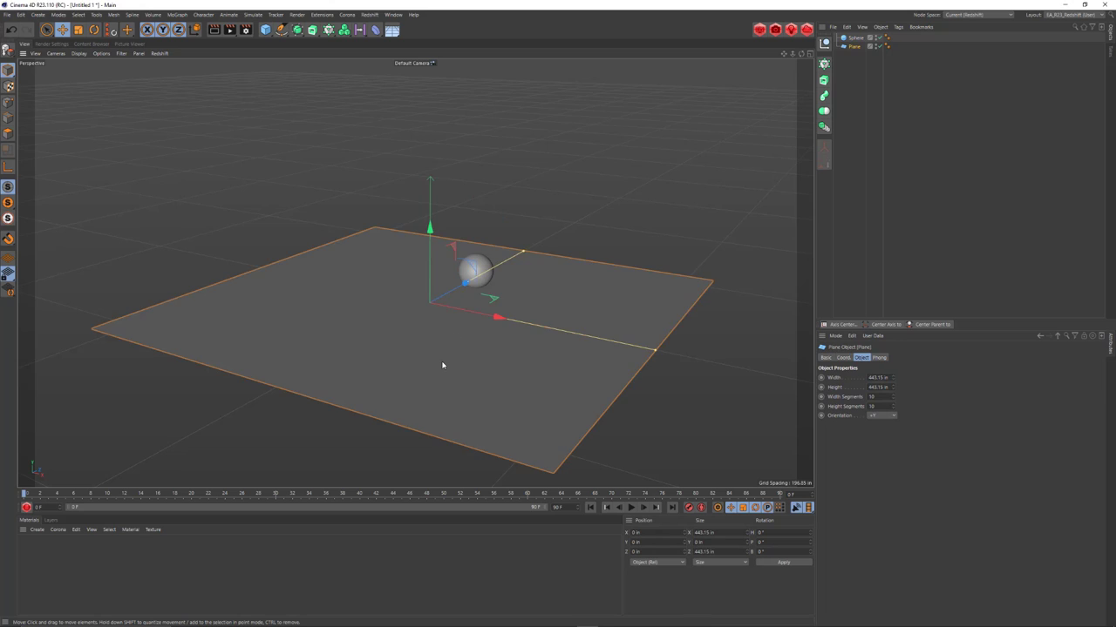
pyautogui.moveTo(442, 365)
pyautogui.keyDown('alt'); pyautogui.mouseDown()
pyautogui.moveTo(488, 351)
pyautogui.moveTo(431, 365)
pyautogui.moveTo(457, 359)
pyautogui.mouseUp(); pyautogui.keyUp('alt')
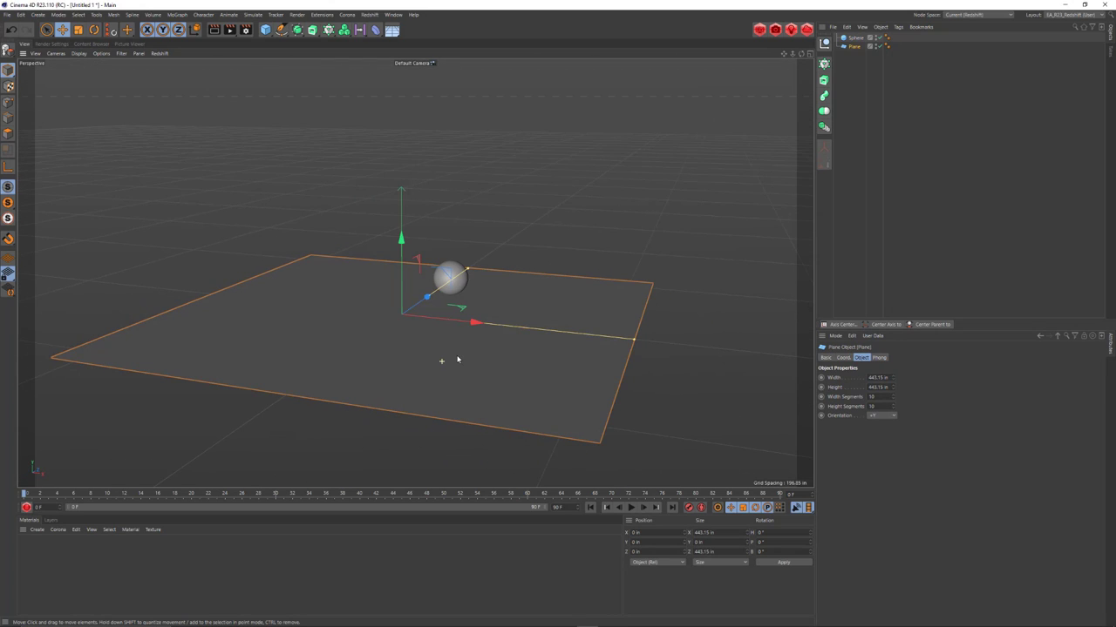
pyautogui.click(51, 44)
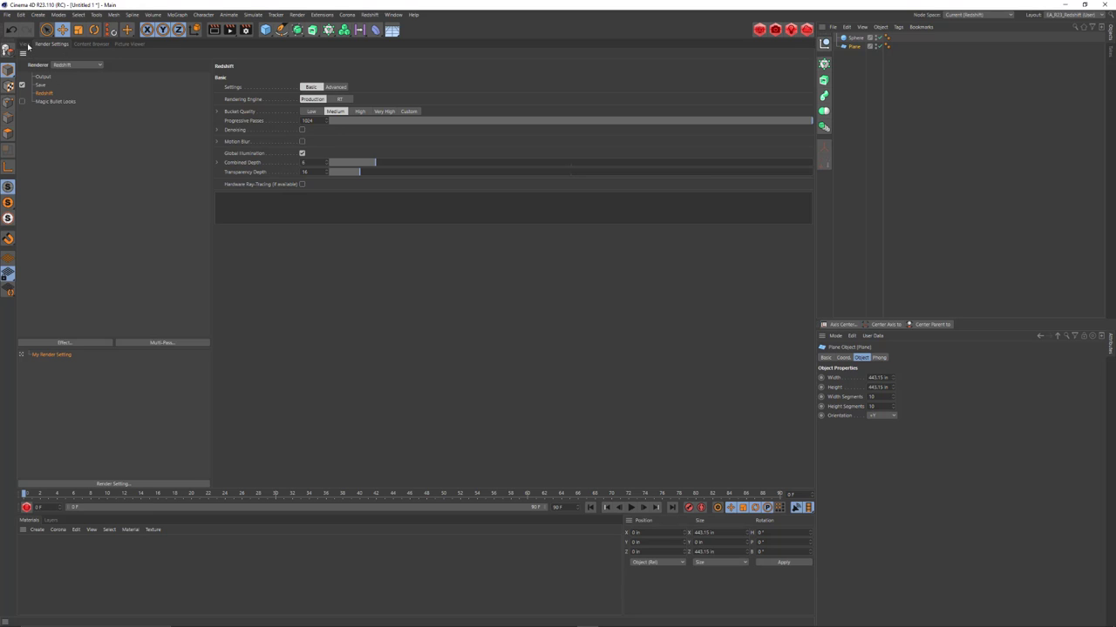
pyautogui.click(27, 44)
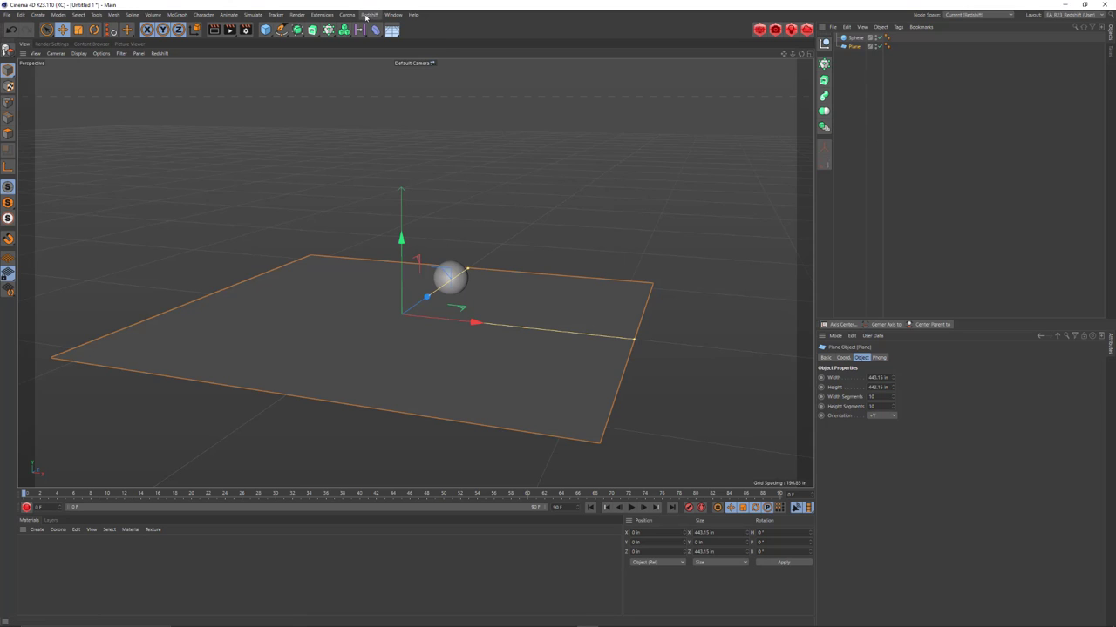
# - Add a Redshift Area Light and raise it above the plane to Y 57.809 in
pyautogui.click(367, 14)
pyautogui.moveTo(377, 40)
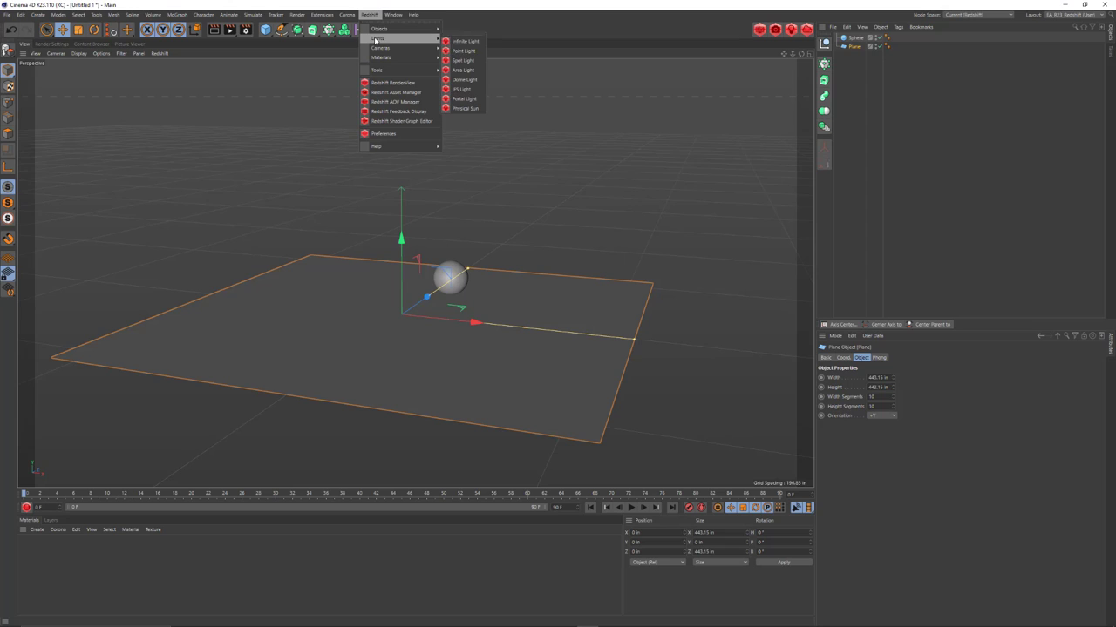
pyautogui.click(463, 70)
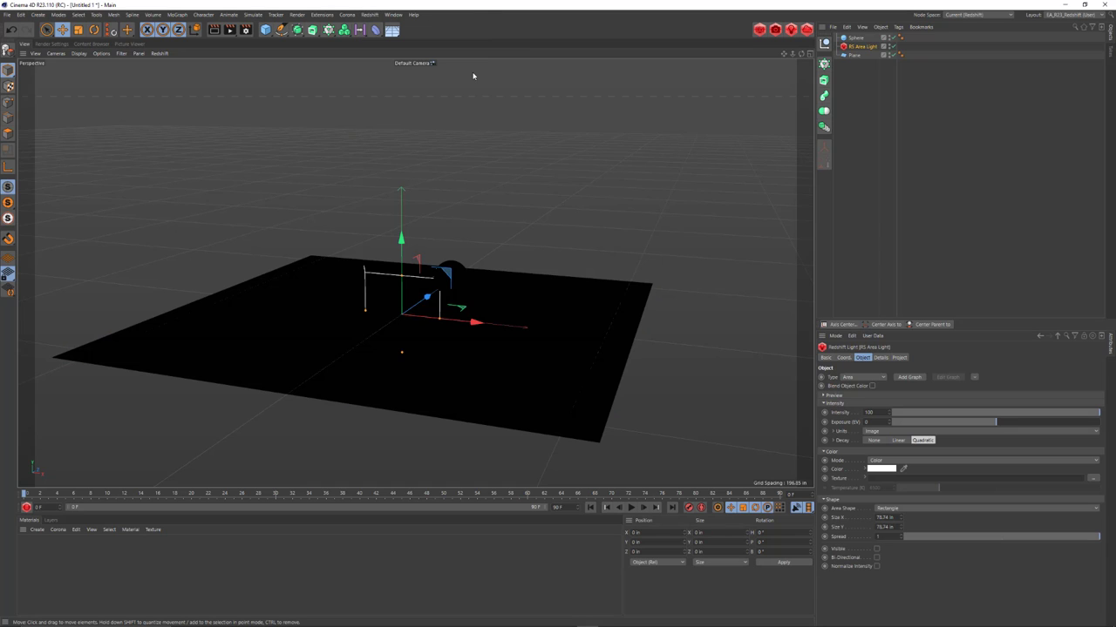
pyautogui.keyDown('alt'); pyautogui.moveTo(526, 272); pyautogui.dragTo(425, 278); pyautogui.keyUp('alt')
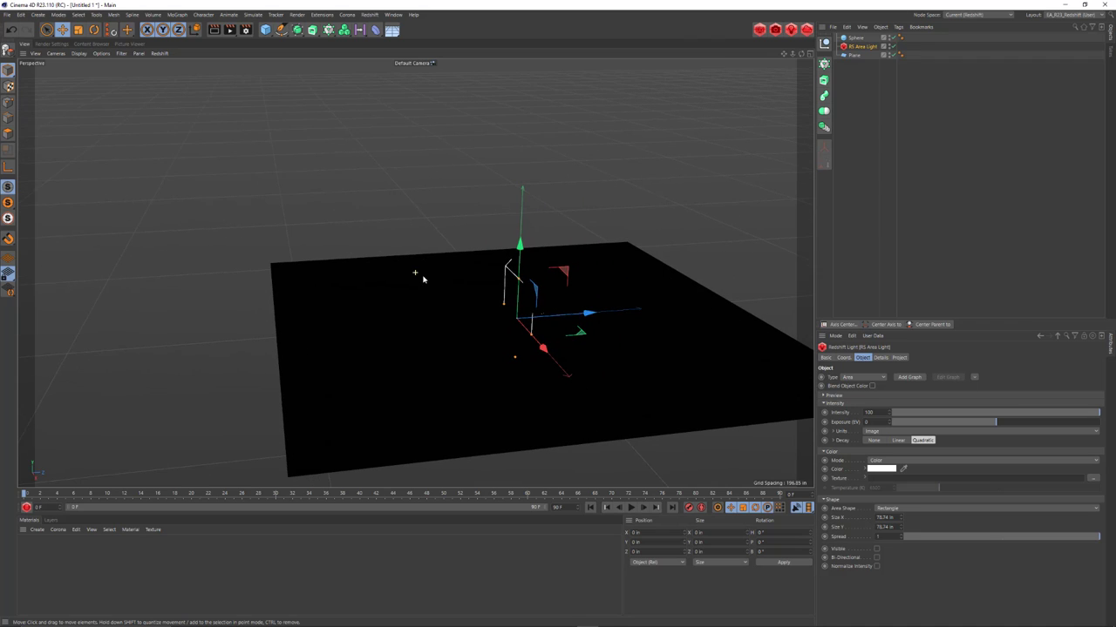
pyautogui.moveTo(563, 273); pyautogui.dragTo(702, 186)
# - Open the Redshift RenderView and start a live render of the scene
pyautogui.click(759, 29)
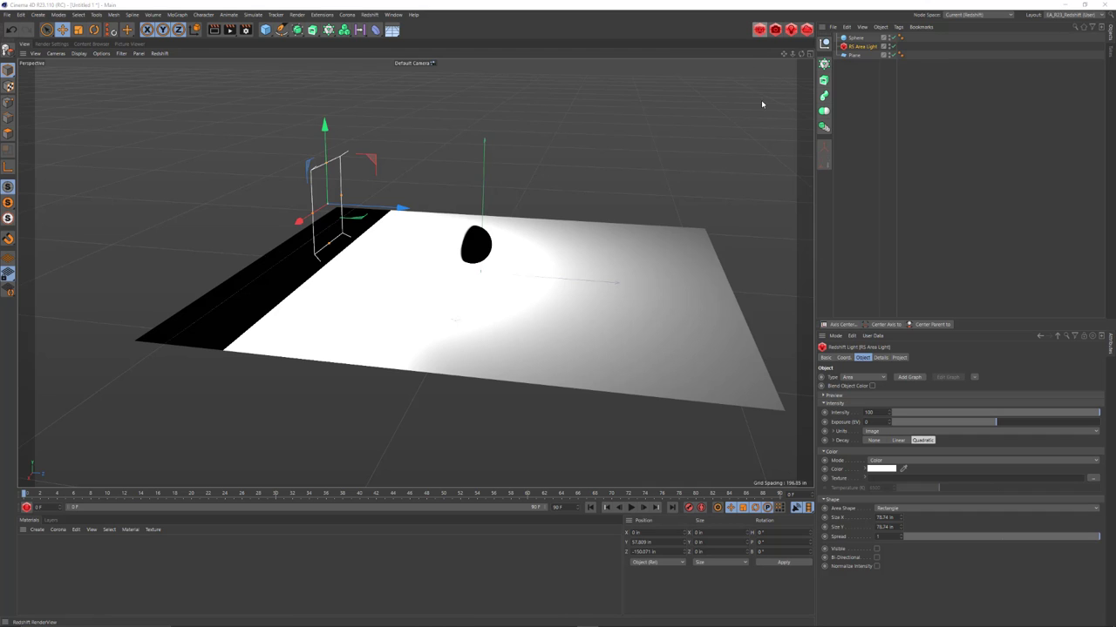
pyautogui.moveTo(762, 32); pyautogui.dragTo(771, 81)
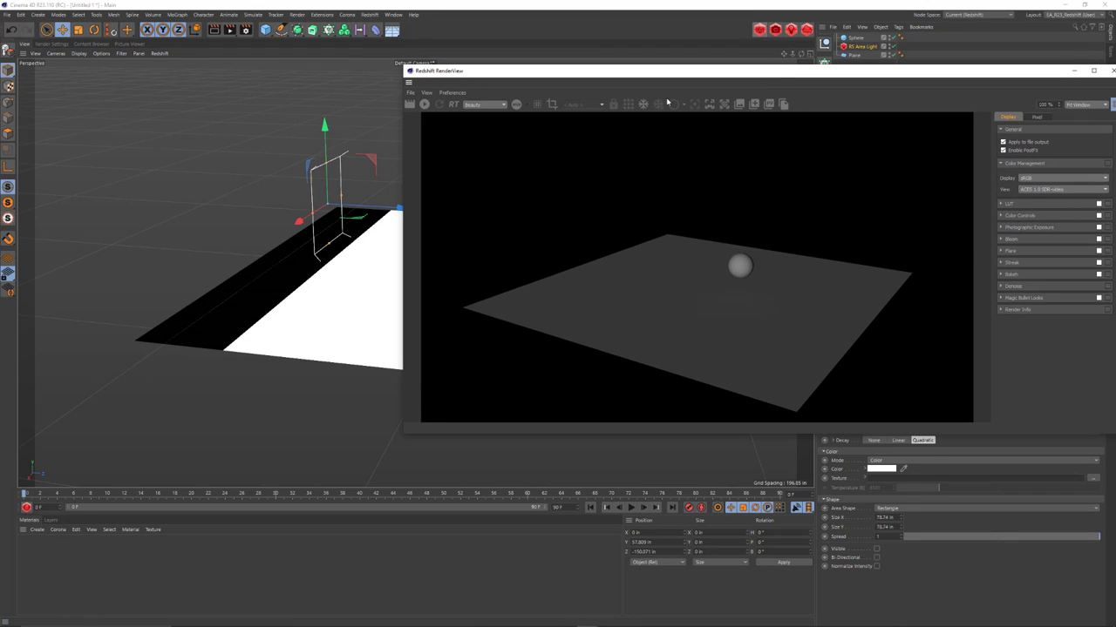
pyautogui.click(427, 106)
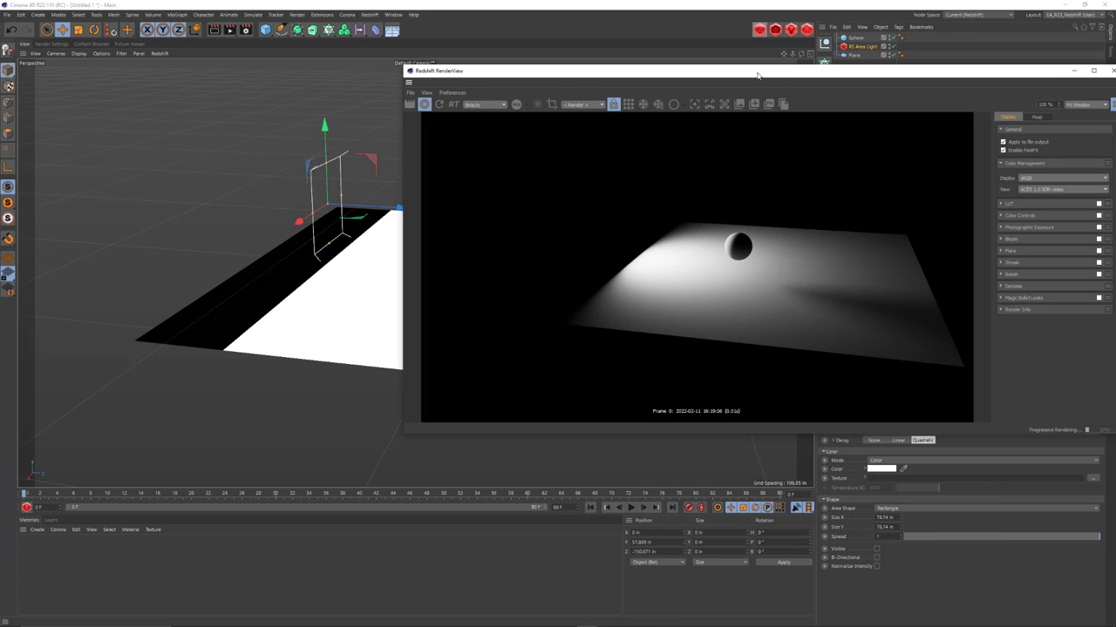
pyautogui.moveTo(760, 71); pyautogui.dragTo(810, 123)
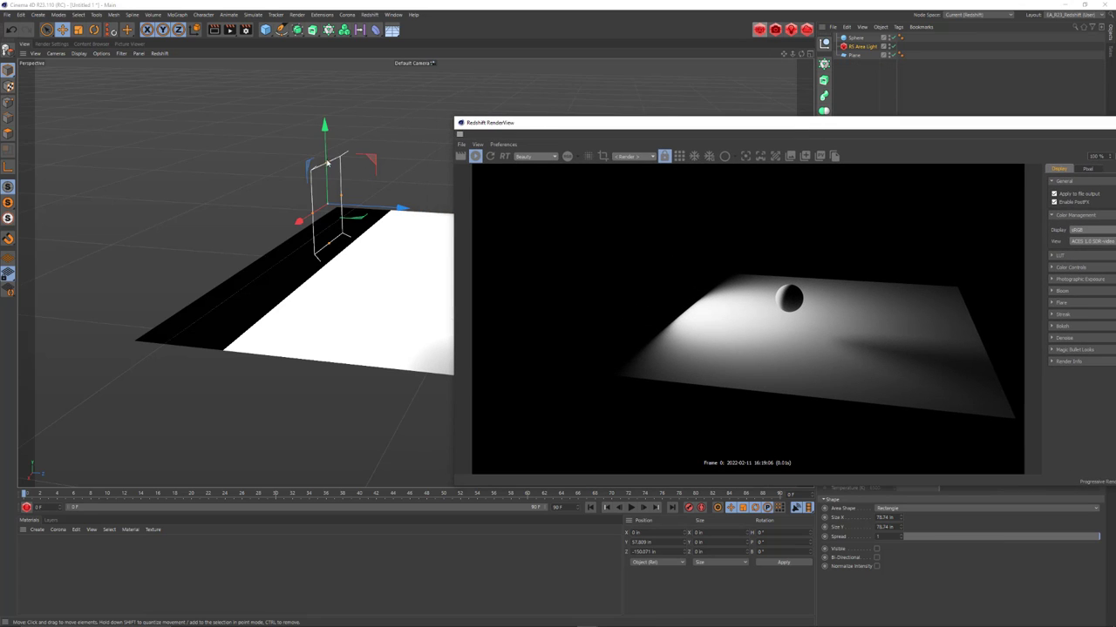
# - Move the area light up and left to Y 83.55 in, softening the sphere's shadow
pyautogui.moveTo(327, 162); pyautogui.dragTo(311, 141)
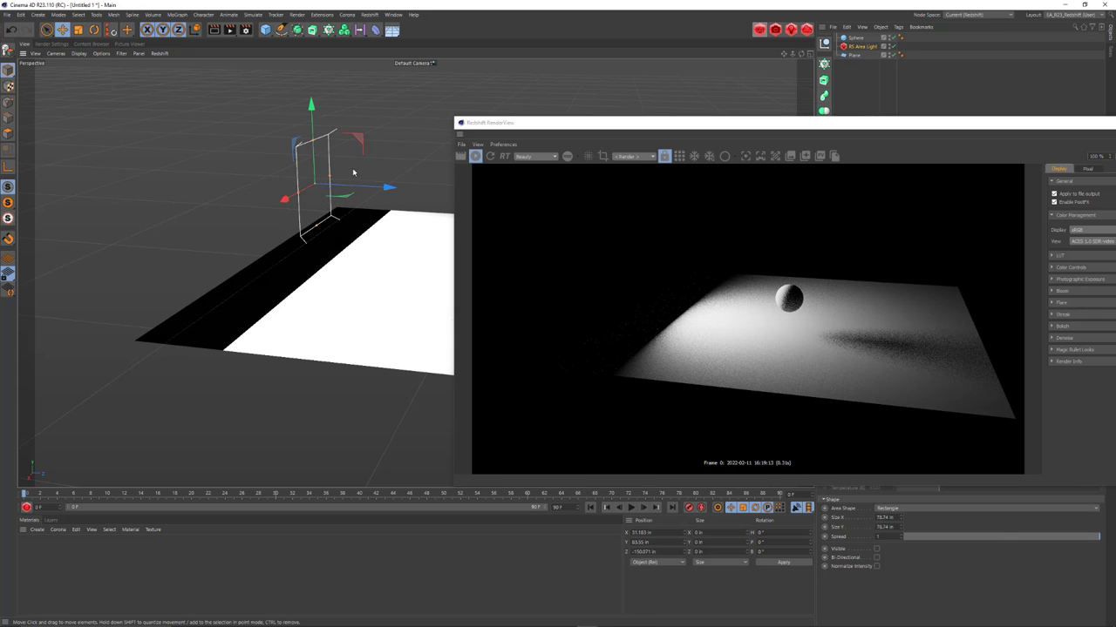
pyautogui.keyDown('alt'); pyautogui.moveTo(361, 206); pyautogui.dragTo(214, 202); pyautogui.keyUp('alt')
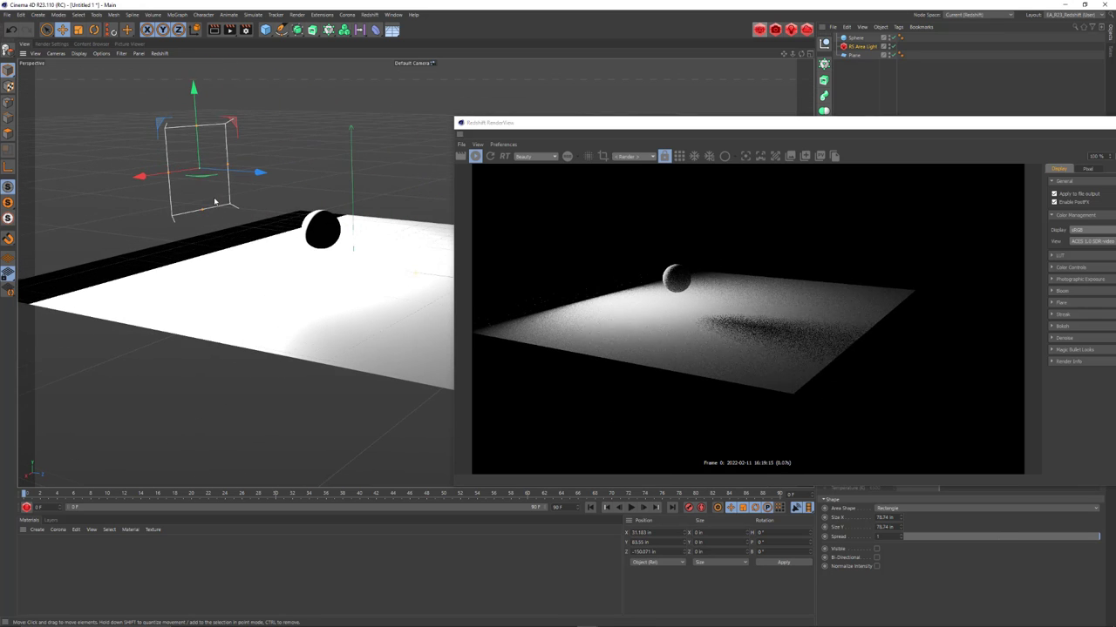
pyautogui.moveTo(577, 127); pyautogui.dragTo(443, 96)
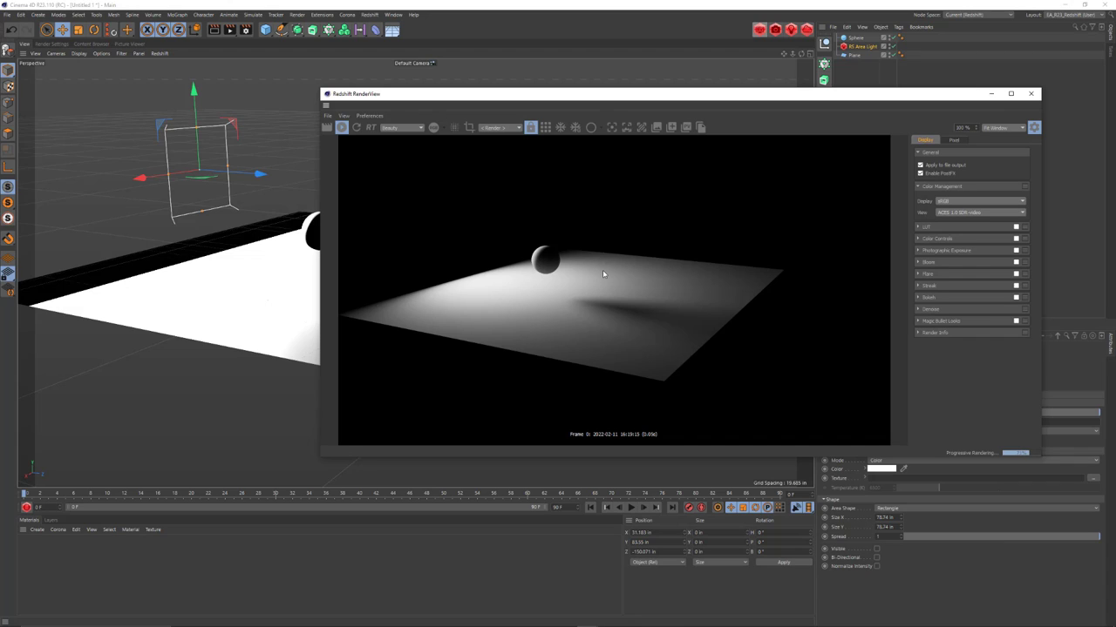
# - Add a Redshift Environment object, turning the live render almost entirely white with fog
pyautogui.click(369, 15)
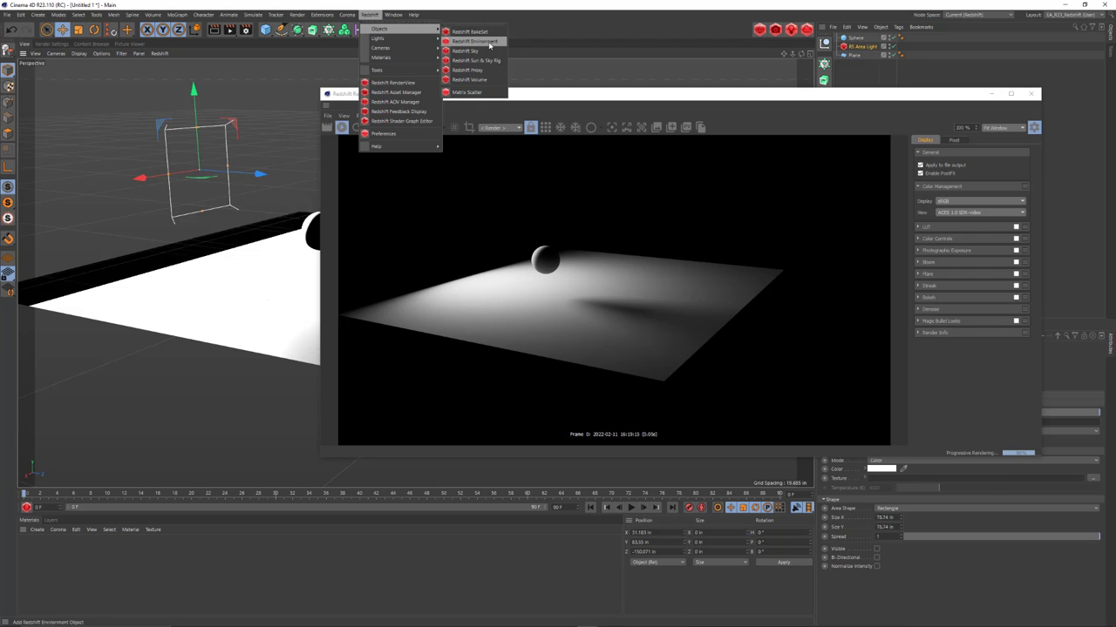
pyautogui.click(475, 41)
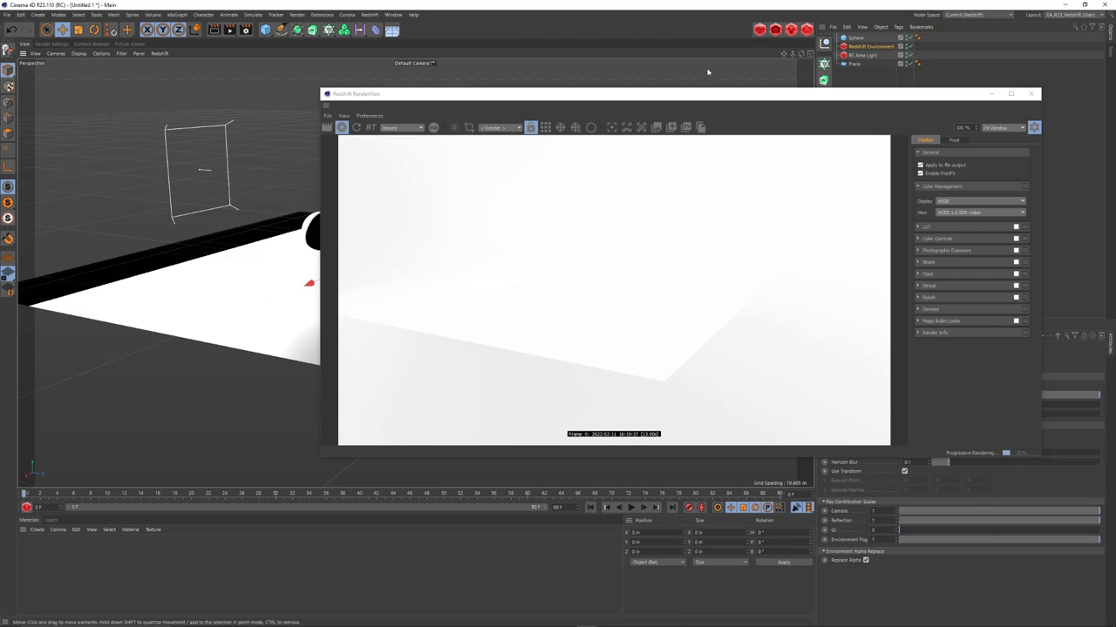
pyautogui.moveTo(728, 95); pyautogui.dragTo(509, 56)
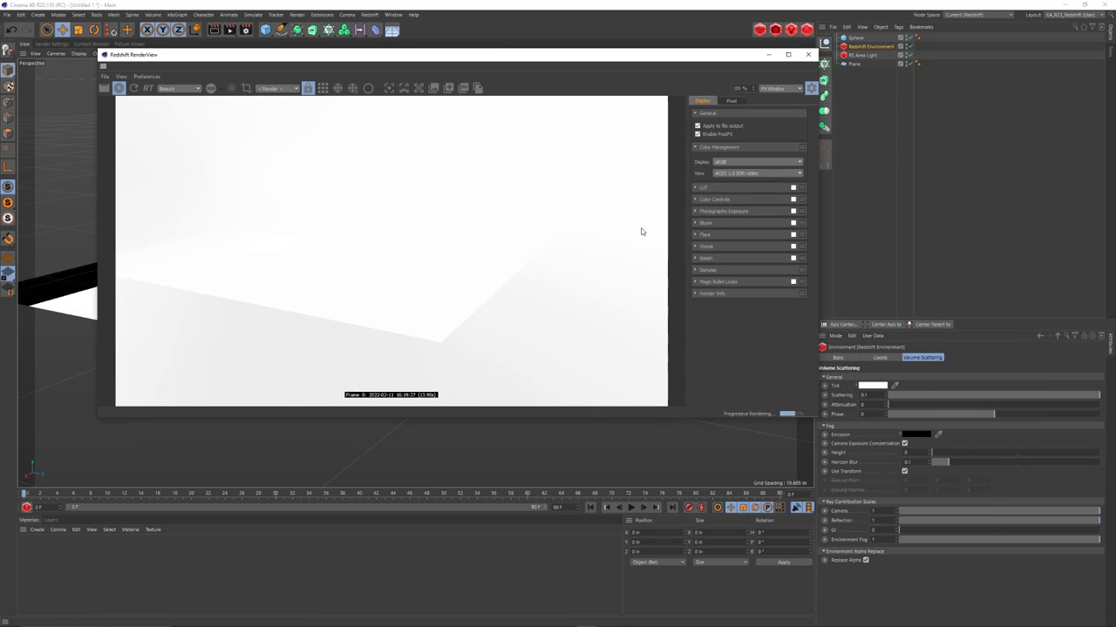
# - Select RS Area Light and show its Details tab with the Volume contribution setting
pyautogui.click(872, 51)
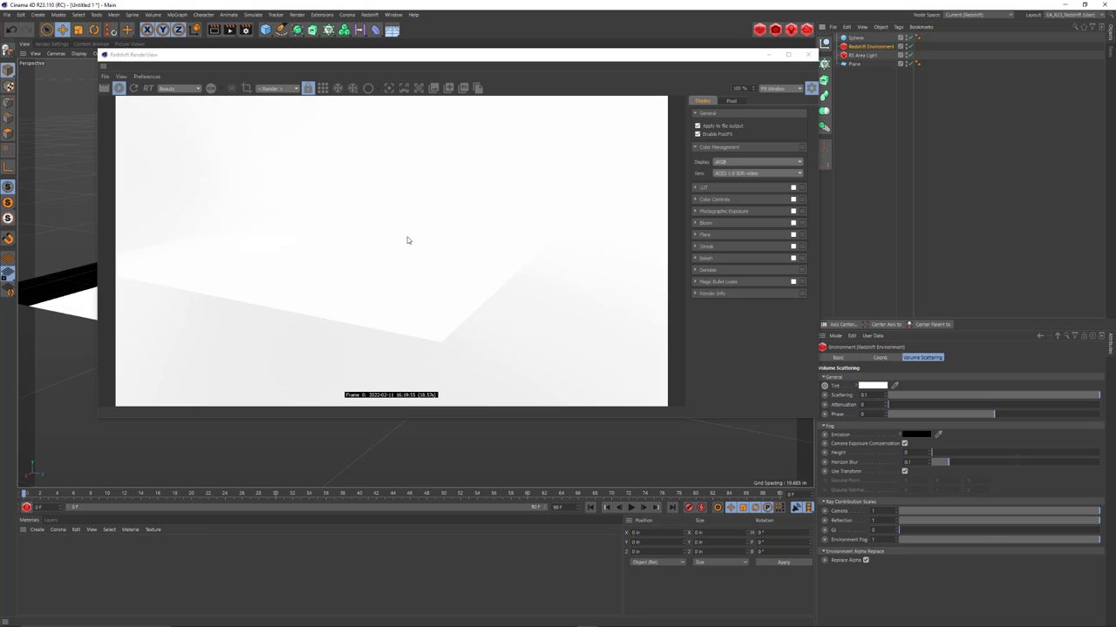
pyautogui.click(871, 57)
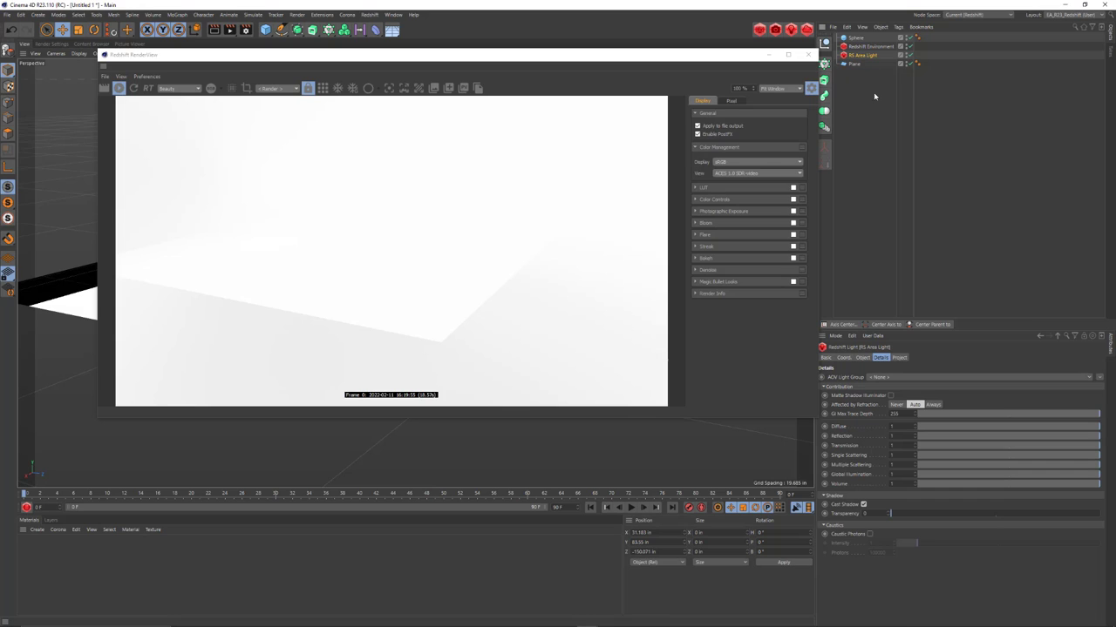
pyautogui.click(866, 357)
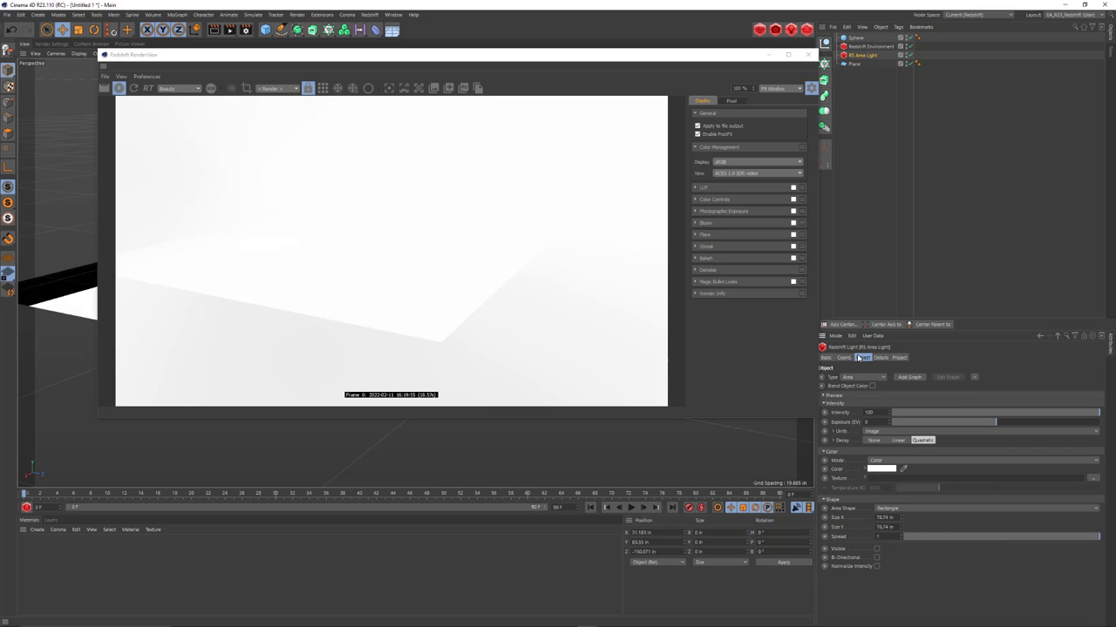
pyautogui.click(880, 358)
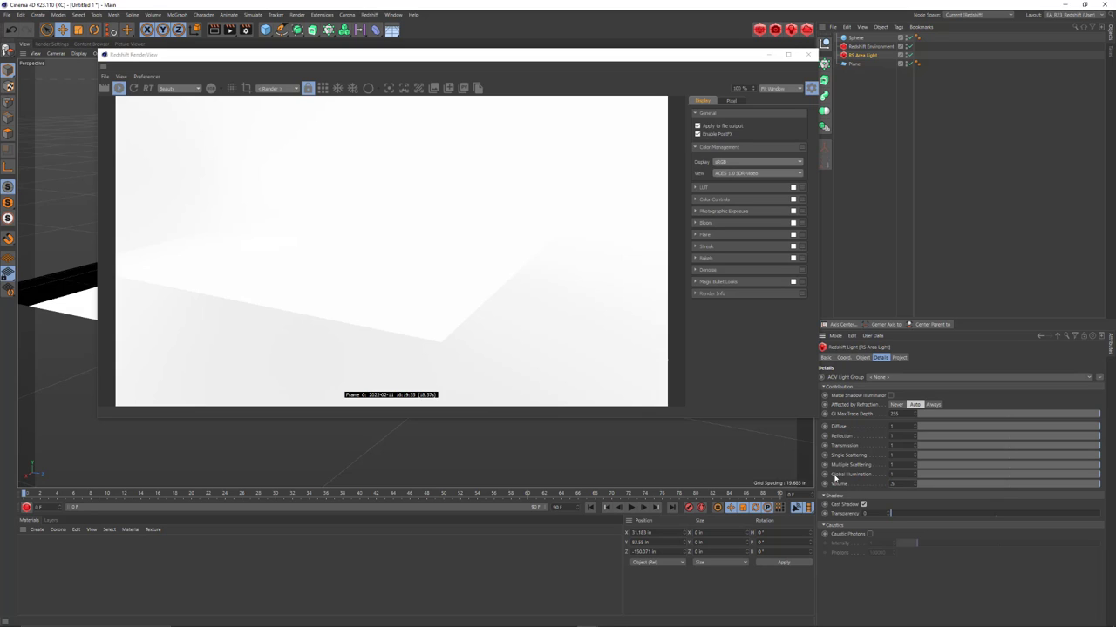
# - Lower the light's Volume contribution from 0.5 to 0.1 and finally to 0.001
pyautogui.press('Return')
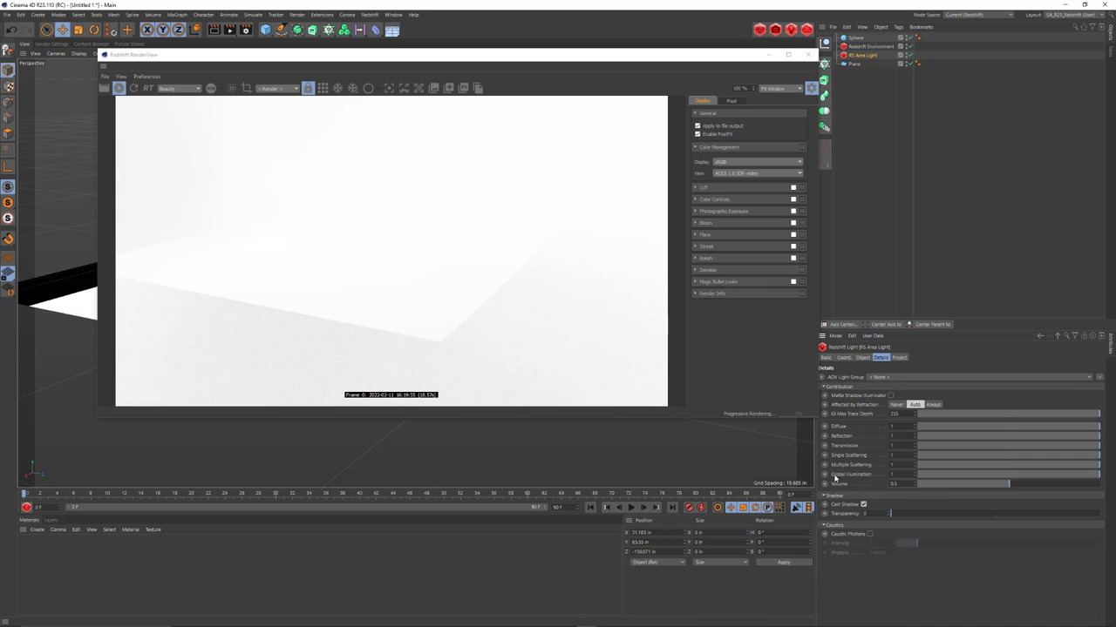
pyautogui.click(892, 484)
pyautogui.moveTo(903, 486); pyautogui.dragTo(864, 490)
pyautogui.write('0.1')
pyautogui.press('Return')
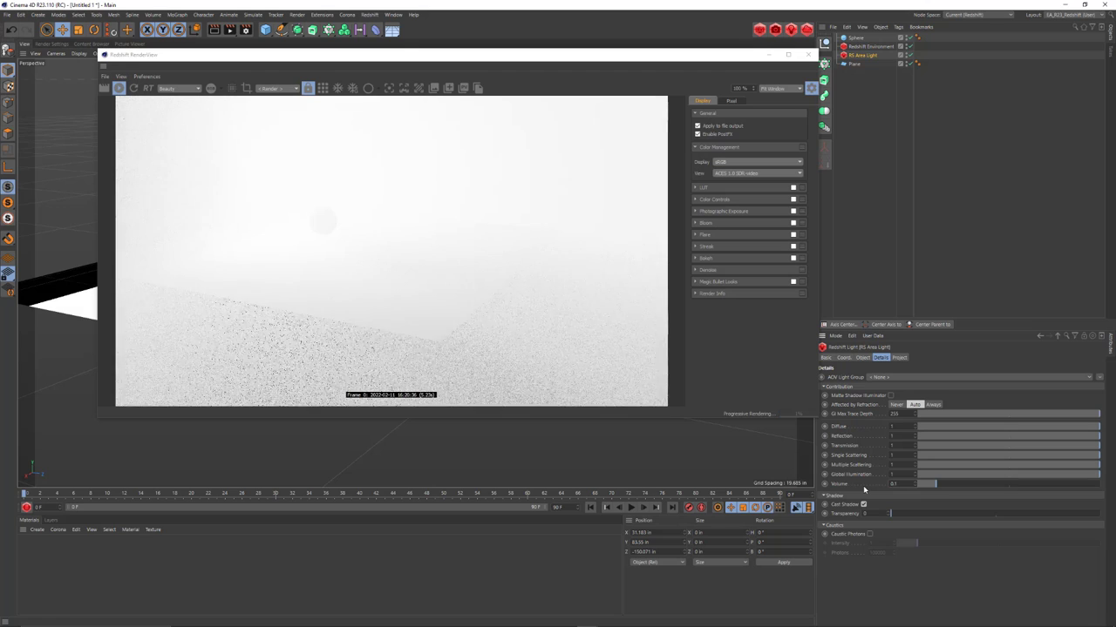
pyautogui.moveTo(898, 485); pyautogui.dragTo(862, 485)
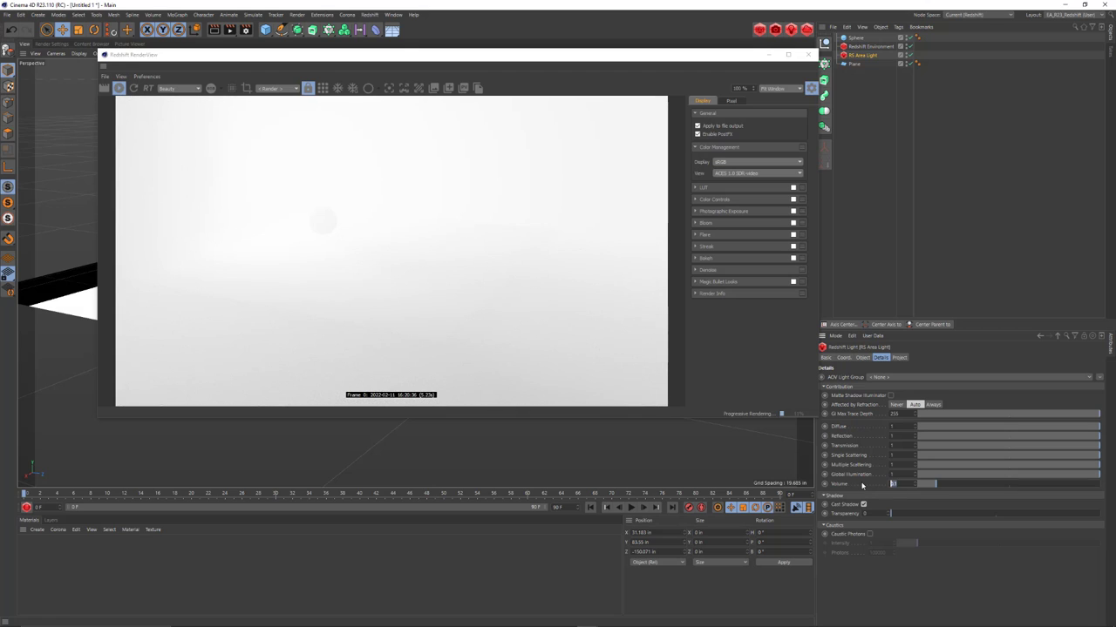
pyautogui.press('BackSpace')
pyautogui.write('0.001')
pyautogui.press('Return')
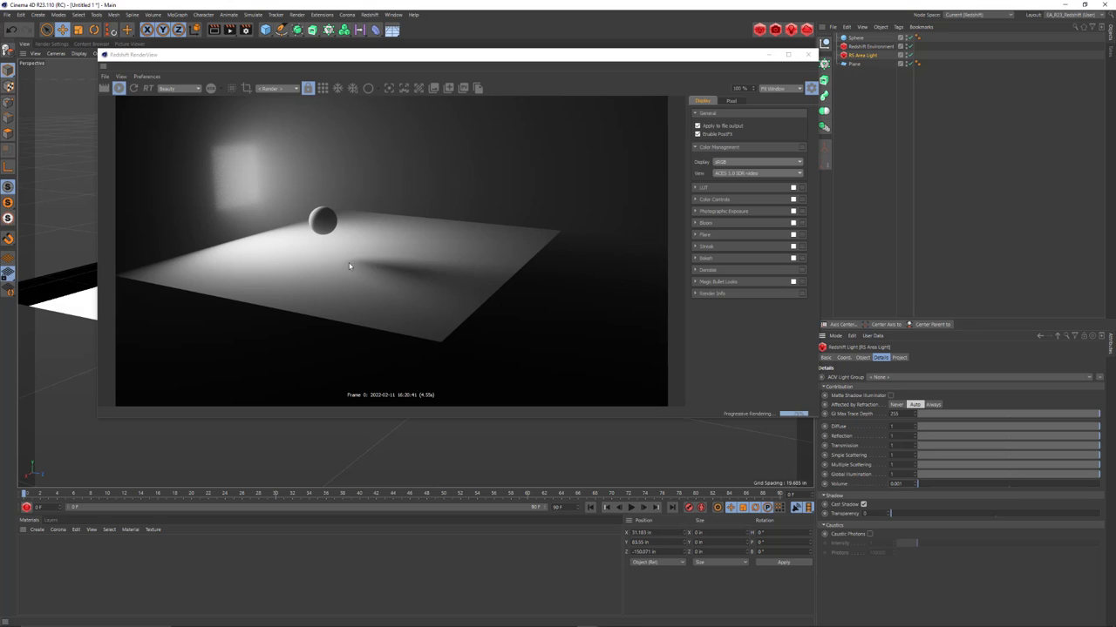
# - Shift the RenderView right to reveal the viewport and check the faint haze
pyautogui.click(448, 59)
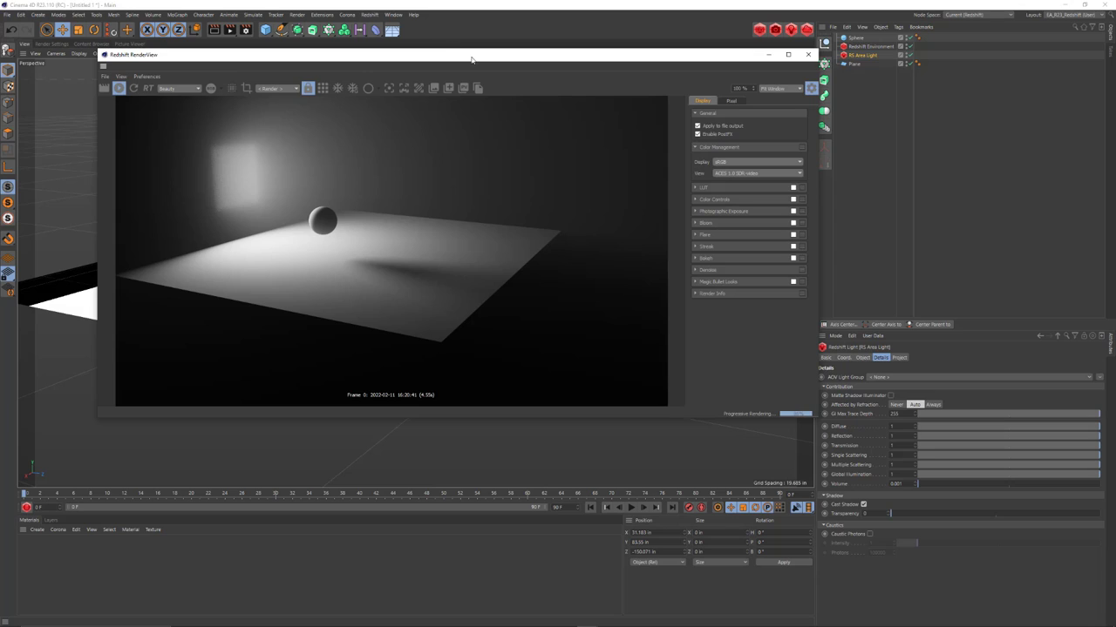
pyautogui.moveTo(470, 59); pyautogui.dragTo(747, 62)
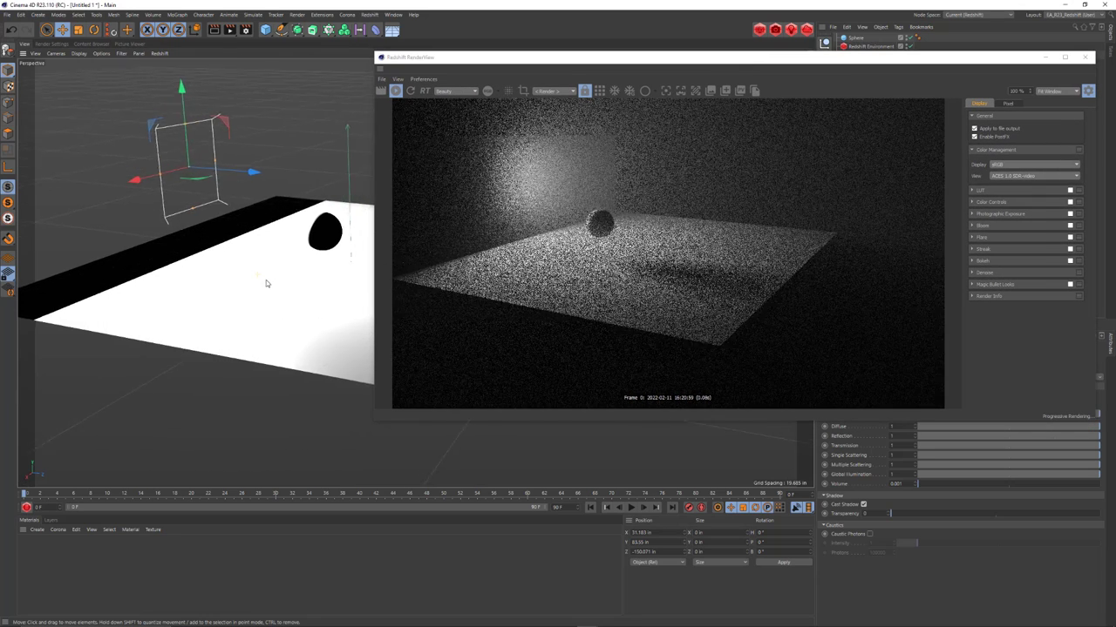
pyautogui.moveTo(267, 283)
pyautogui.keyDown('alt'); pyautogui.mouseDown()
pyautogui.moveTo(316, 267)
pyautogui.moveTo(266, 279)
pyautogui.mouseUp(); pyautogui.keyUp('alt')
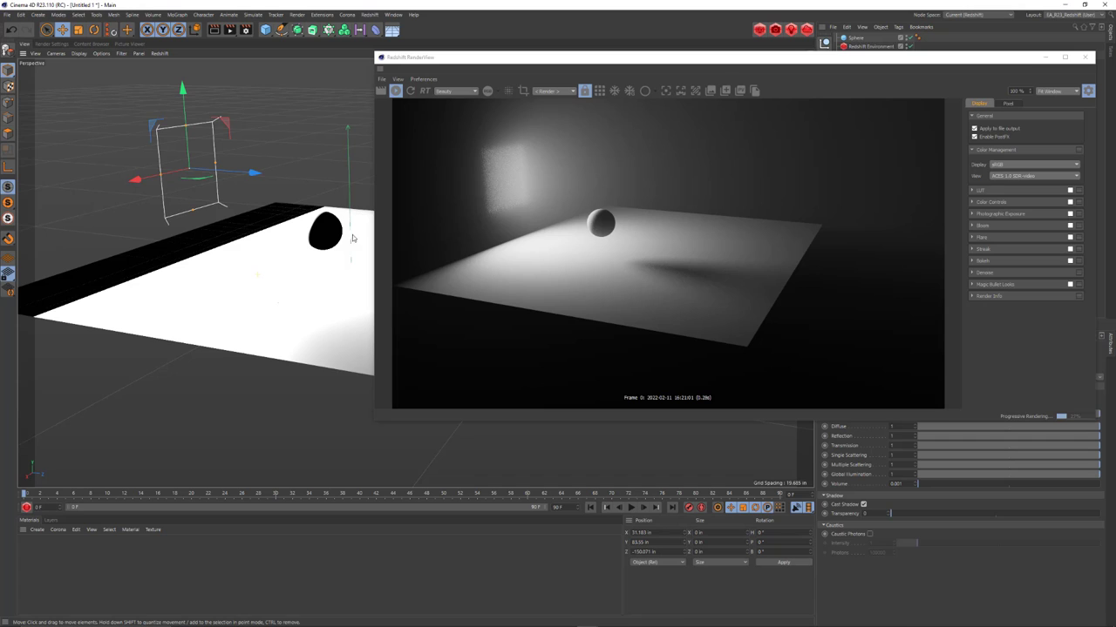
# - Change the light's Volume contribution to 0.01, then settle on 0.005
pyautogui.click(752, 62)
pyautogui.moveTo(752, 62); pyautogui.dragTo(624, 40)
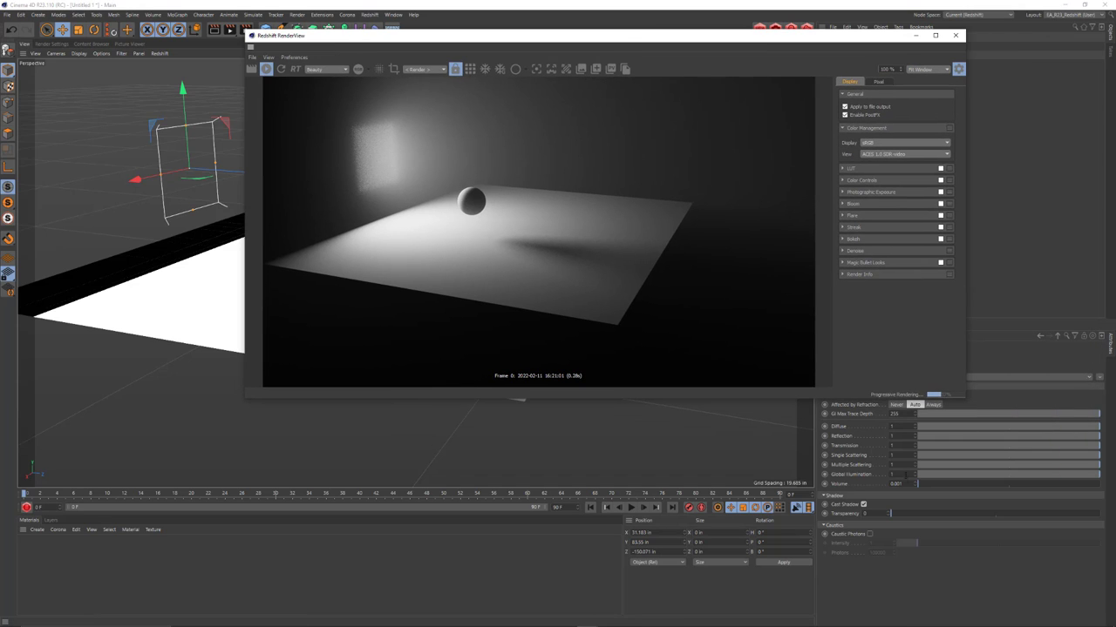
pyautogui.click(896, 484)
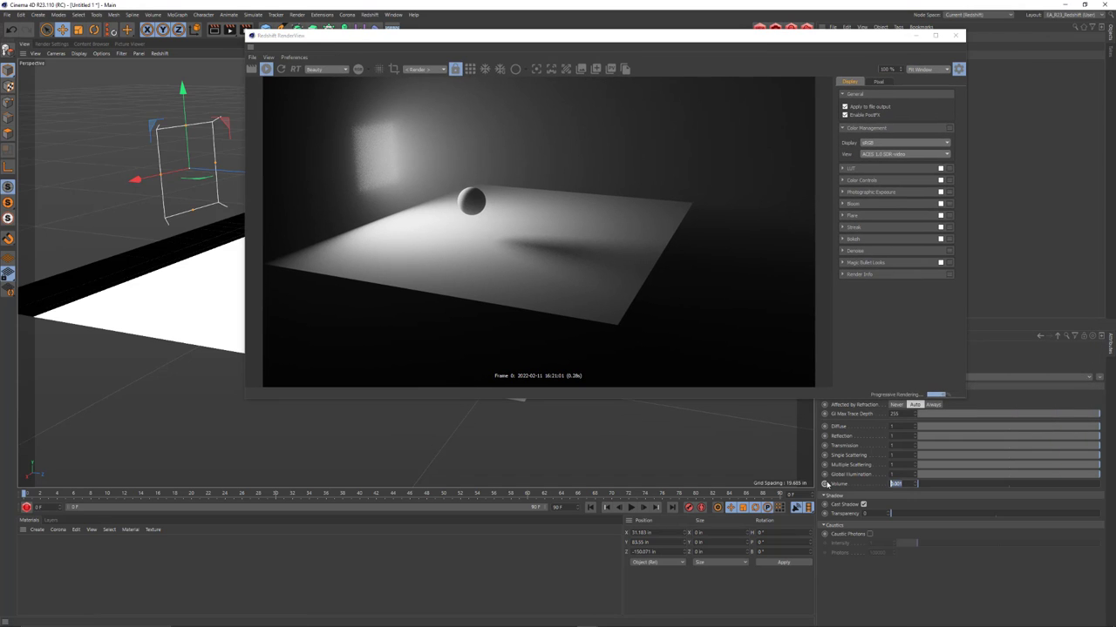
pyautogui.press('BackSpace')
pyautogui.write('0.01')
pyautogui.press('Return')
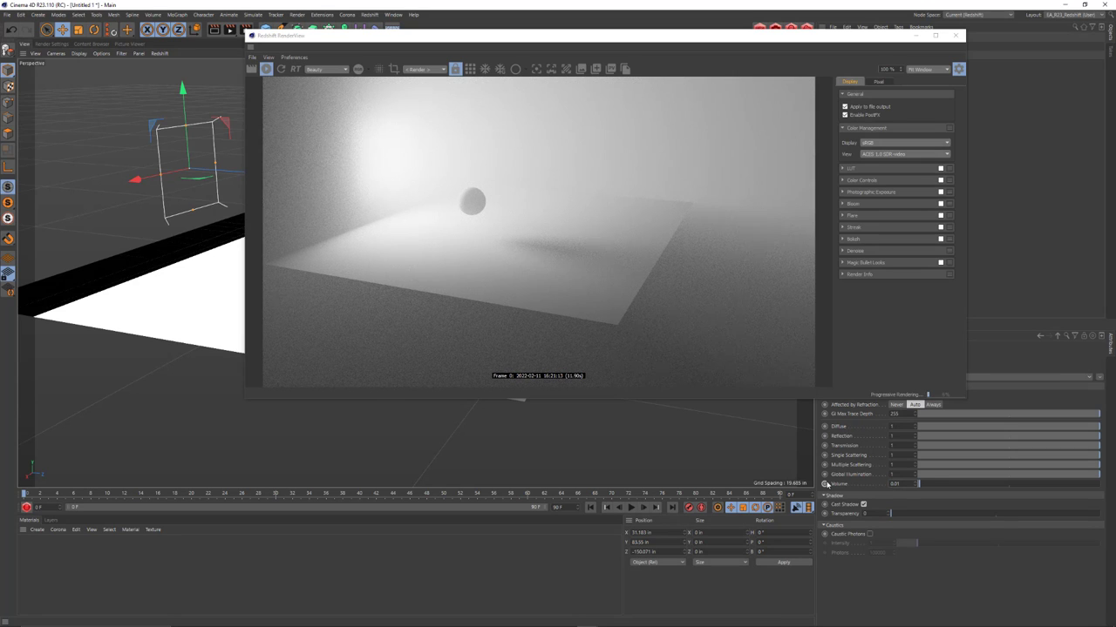
pyautogui.write('0.005')
pyautogui.press('Return')
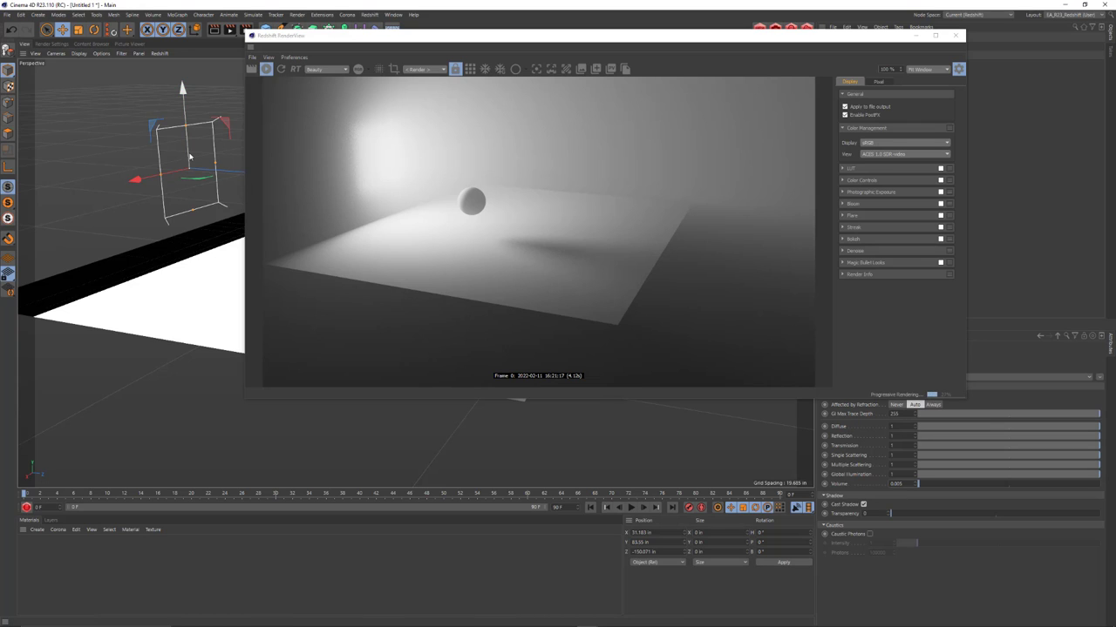
# - Nudge the area light slightly right to brighten the haze glow, repositioning the RenderView
pyautogui.moveTo(363, 40); pyautogui.dragTo(331, 68)
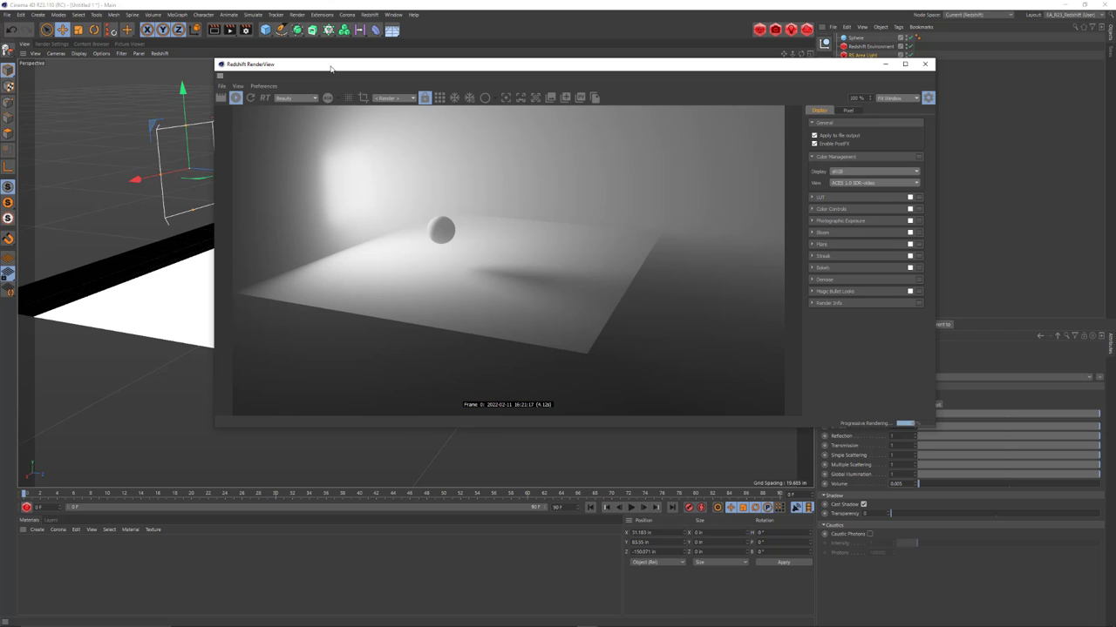
pyautogui.moveTo(371, 69); pyautogui.dragTo(468, 71)
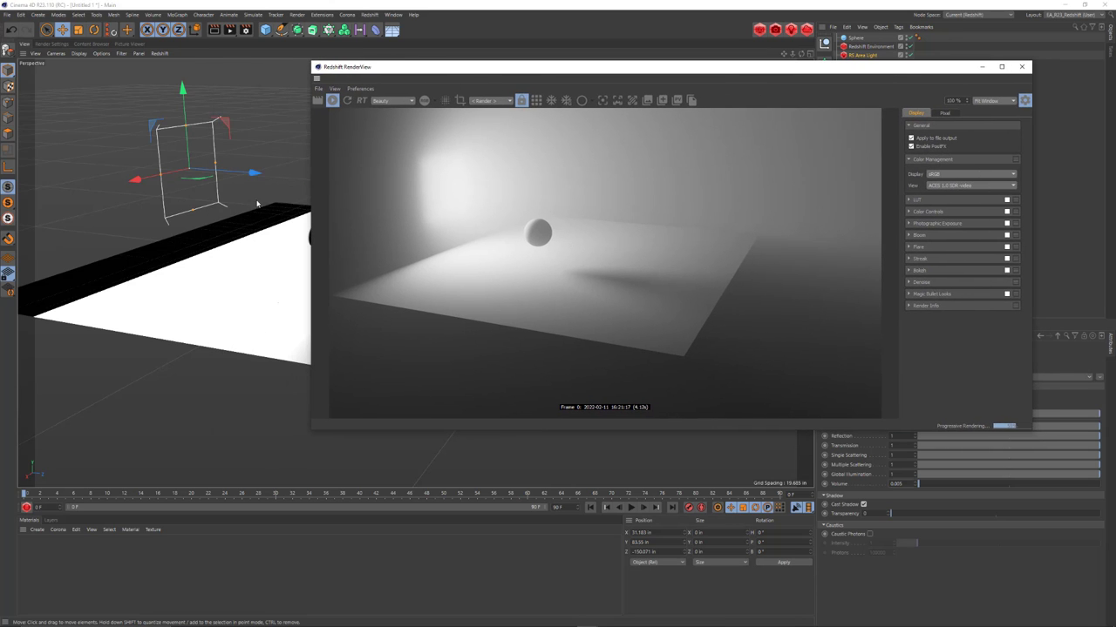
pyautogui.moveTo(210, 214); pyautogui.dragTo(215, 218)
pyautogui.moveTo(687, 72); pyautogui.dragTo(500, 96)
# - Change the RS Area Light's Area Shape from rectangle to Disc
pyautogui.click(863, 56)
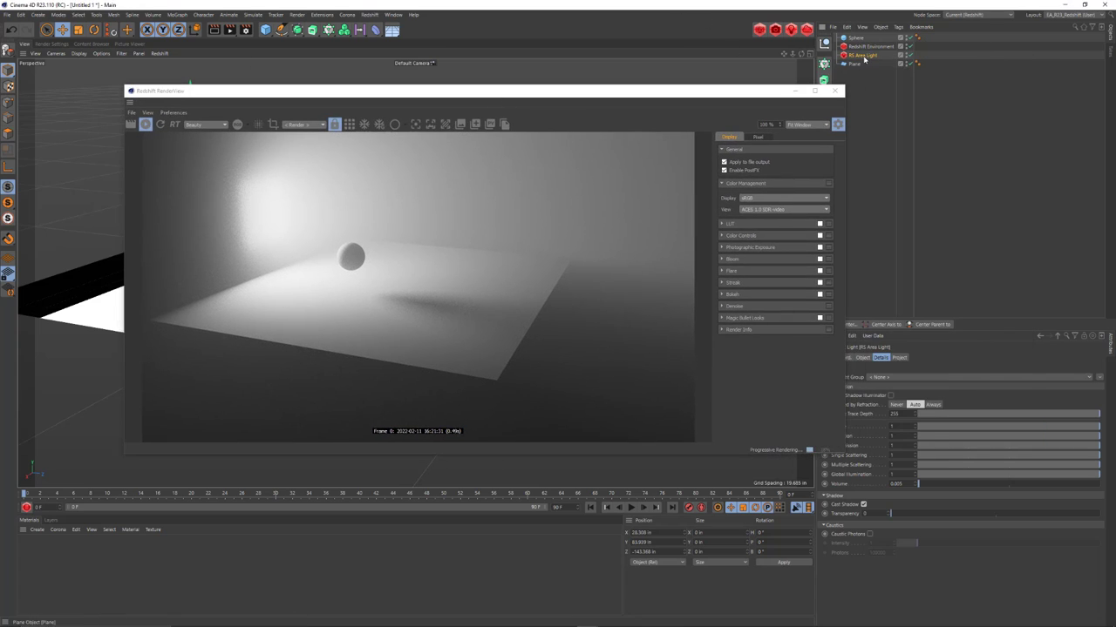
pyautogui.click(861, 358)
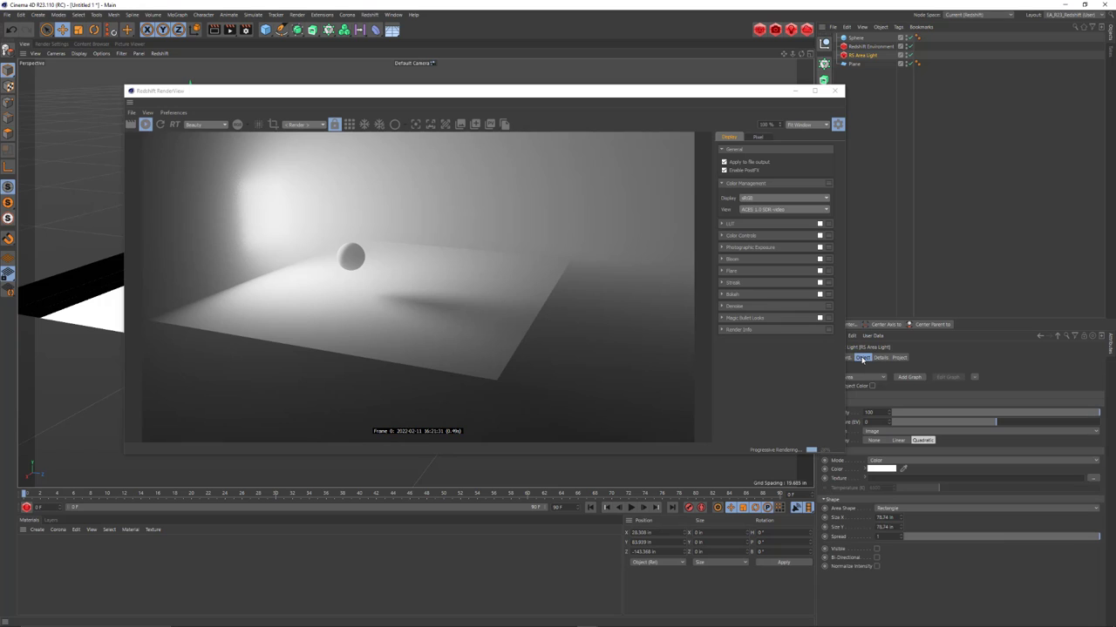
pyautogui.moveTo(769, 93); pyautogui.dragTo(741, 80)
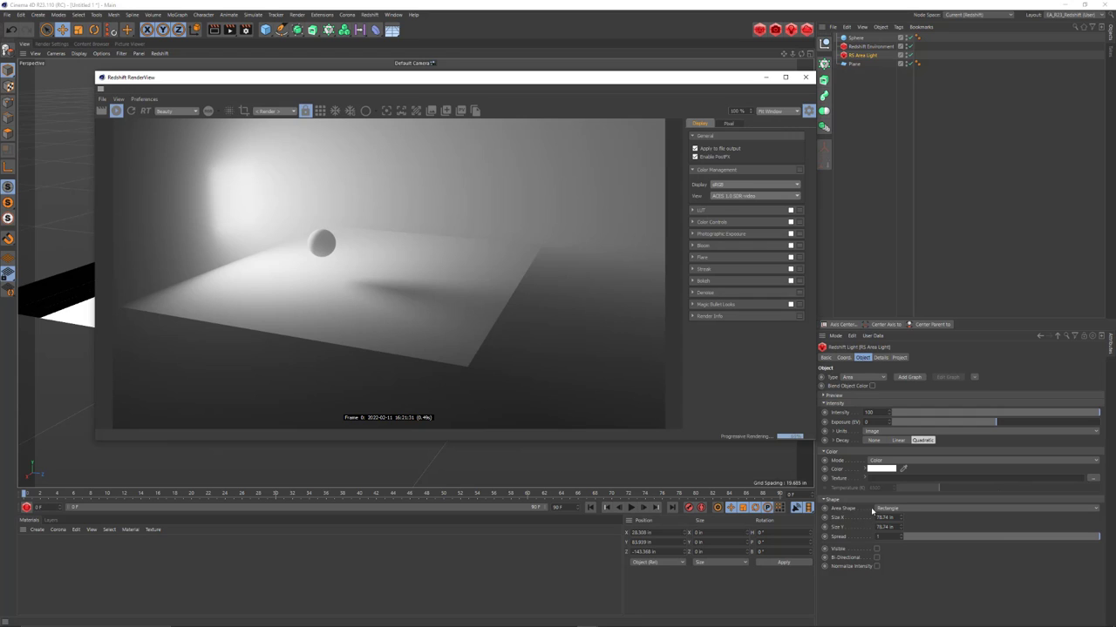
pyautogui.click(898, 508)
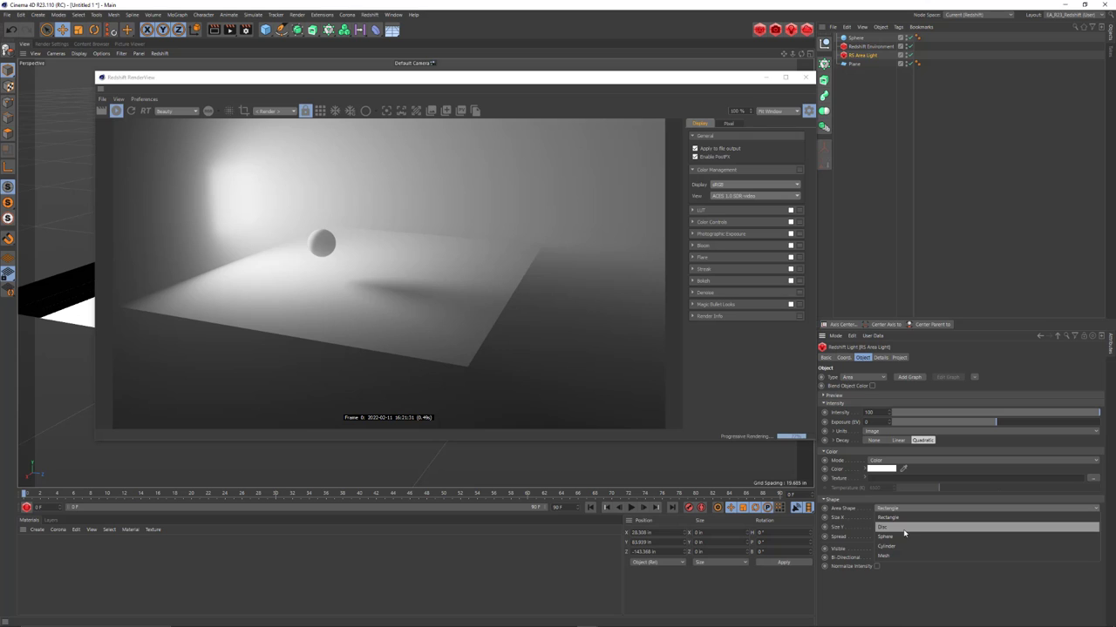
pyautogui.click(905, 531)
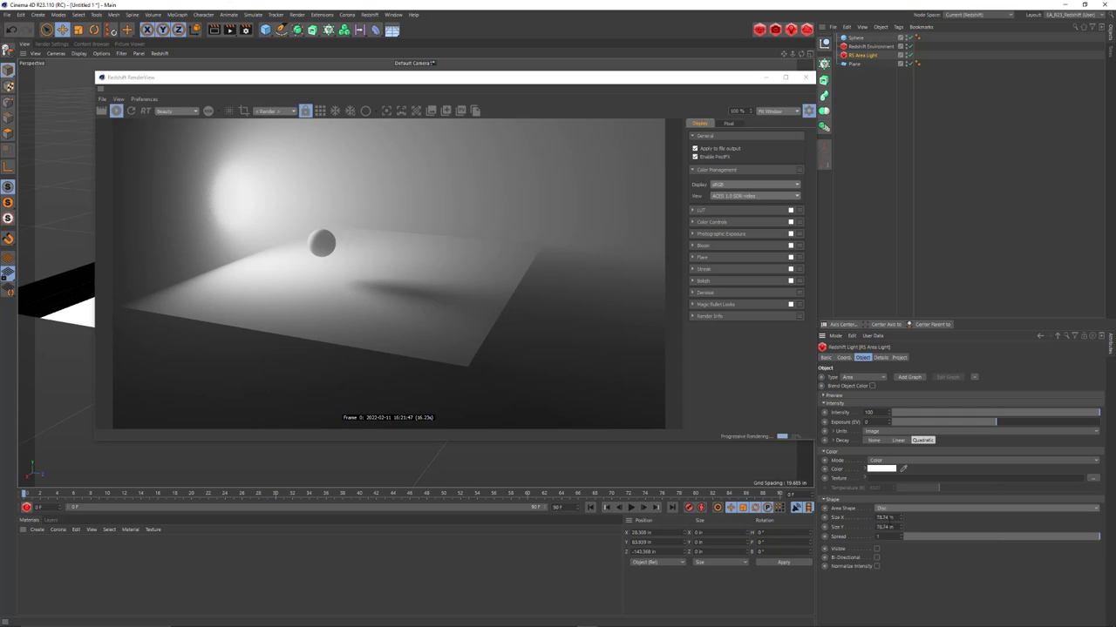
# - Set the disc light's Size X to 6 in
pyautogui.click(884, 518)
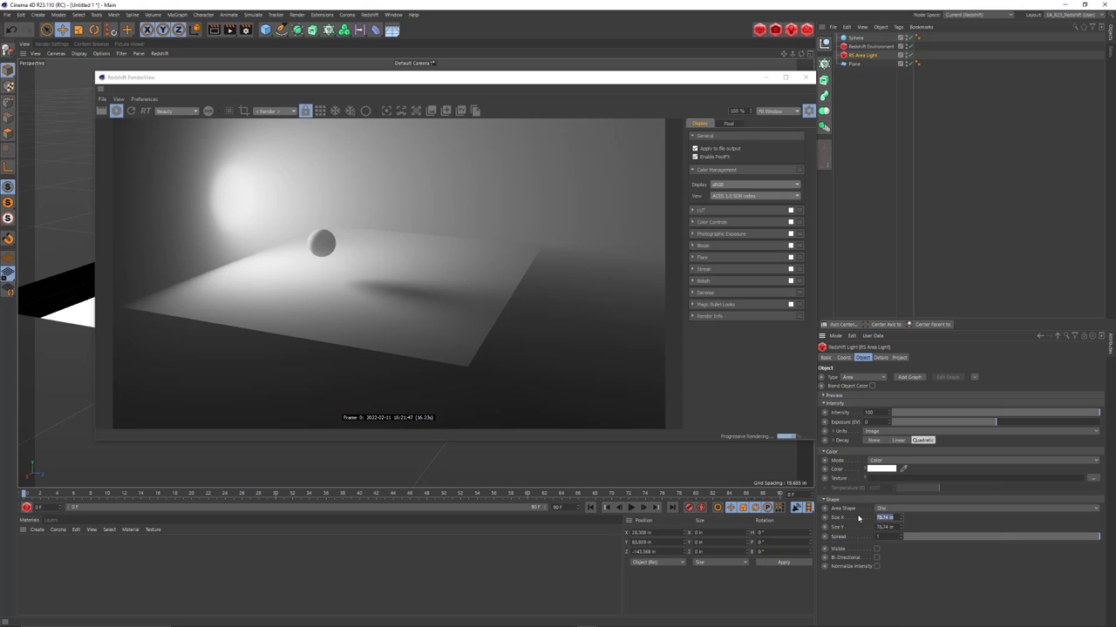
pyautogui.write('6')
pyautogui.press('Return')
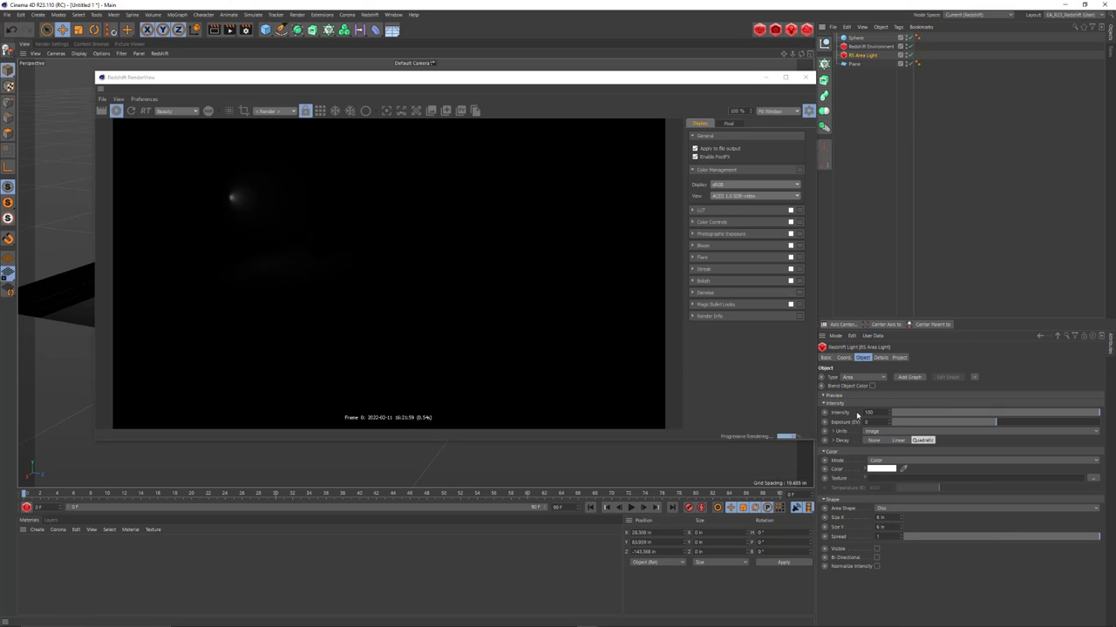
# - Raise the light's Intensity to 500 so the sphere's silhouette stands out
pyautogui.moveTo(889, 411); pyautogui.dragTo(890, 410)
pyautogui.moveTo(889, 412); pyautogui.dragTo(816, 399)
pyautogui.write('500')
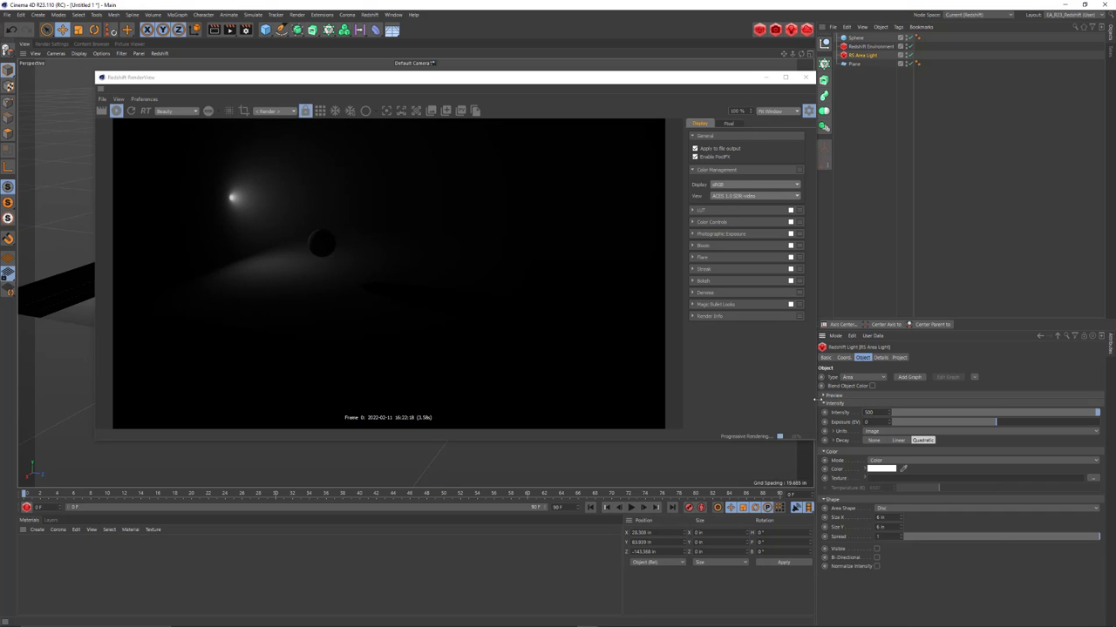
pyautogui.moveTo(622, 79); pyautogui.dragTo(810, 92)
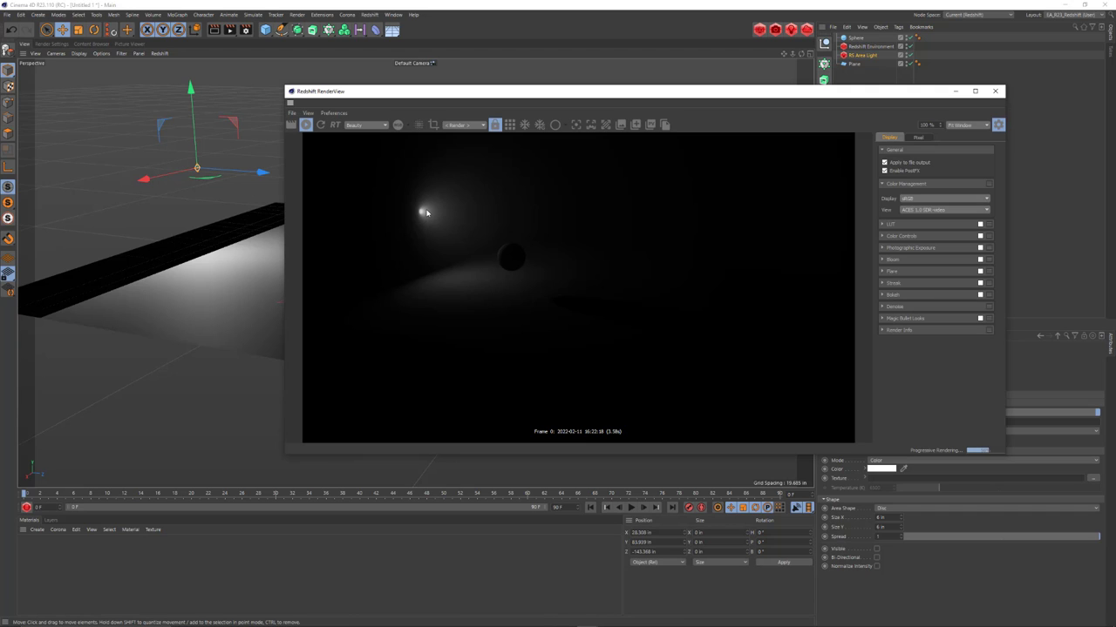
pyautogui.click(195, 216)
pyautogui.keyDown('alt'); pyautogui.moveTo(200, 218); pyautogui.dragTo(248, 208); pyautogui.keyUp('alt')
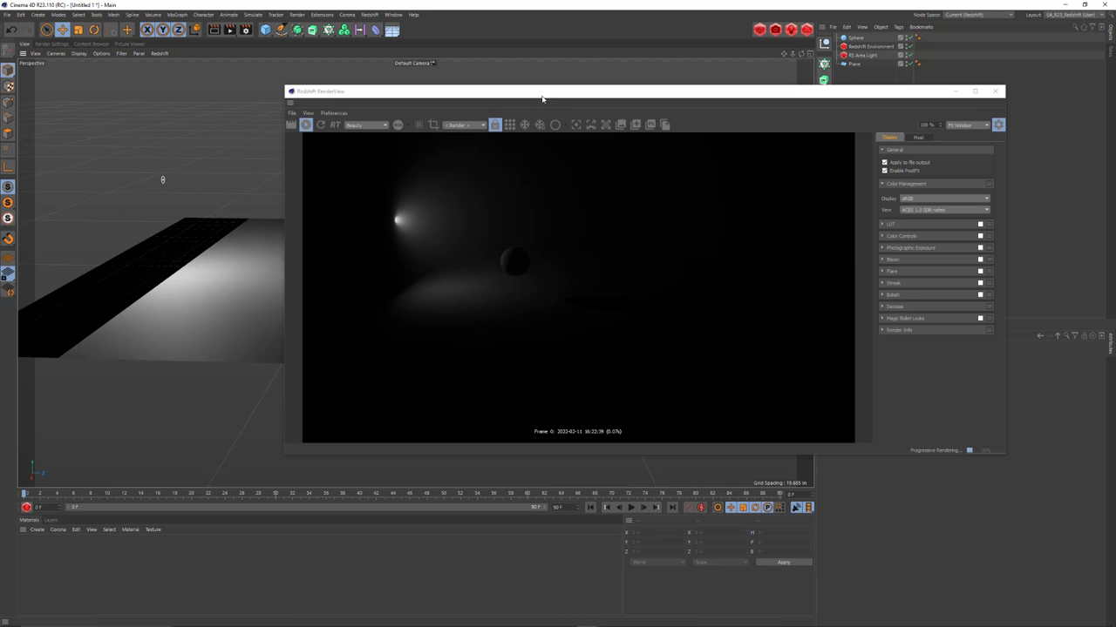
pyautogui.moveTo(556, 93); pyautogui.dragTo(351, 33)
pyautogui.click(867, 56)
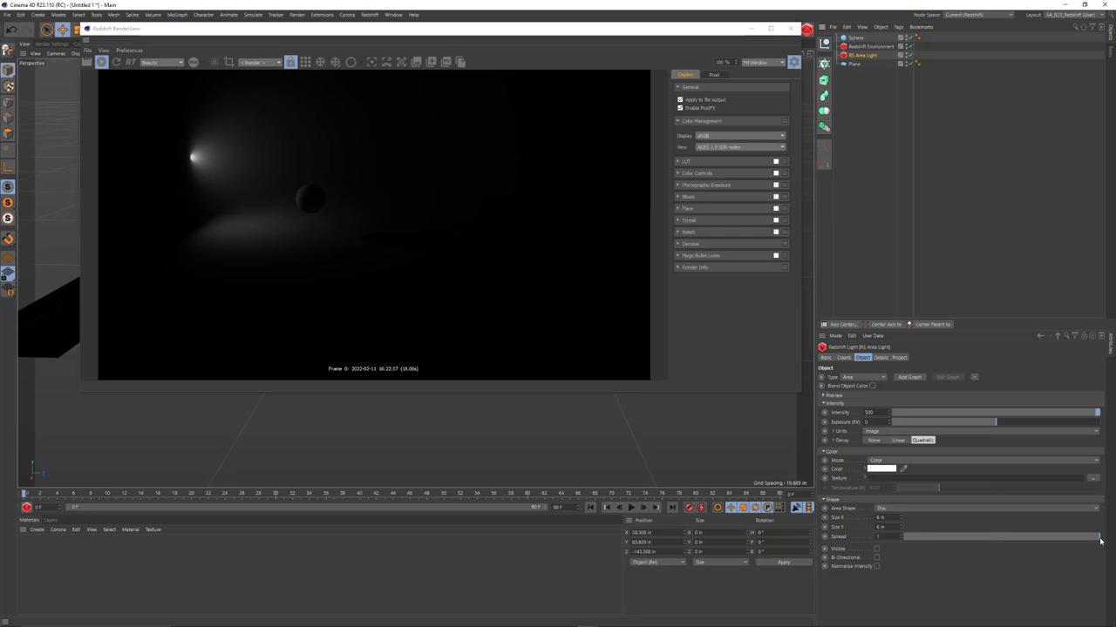
# - Narrow the area light's Spread past 0.888 to about 0.156, forming a cone beam
pyautogui.moveTo(1096, 541); pyautogui.dragTo(939, 541)
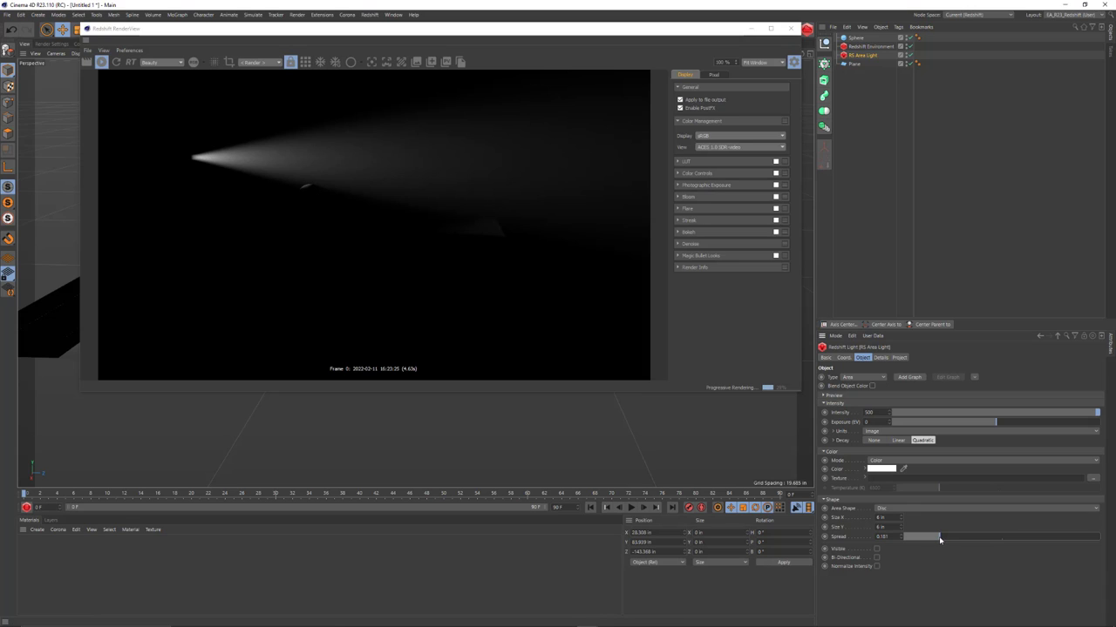
pyautogui.moveTo(939, 540); pyautogui.dragTo(905, 537)
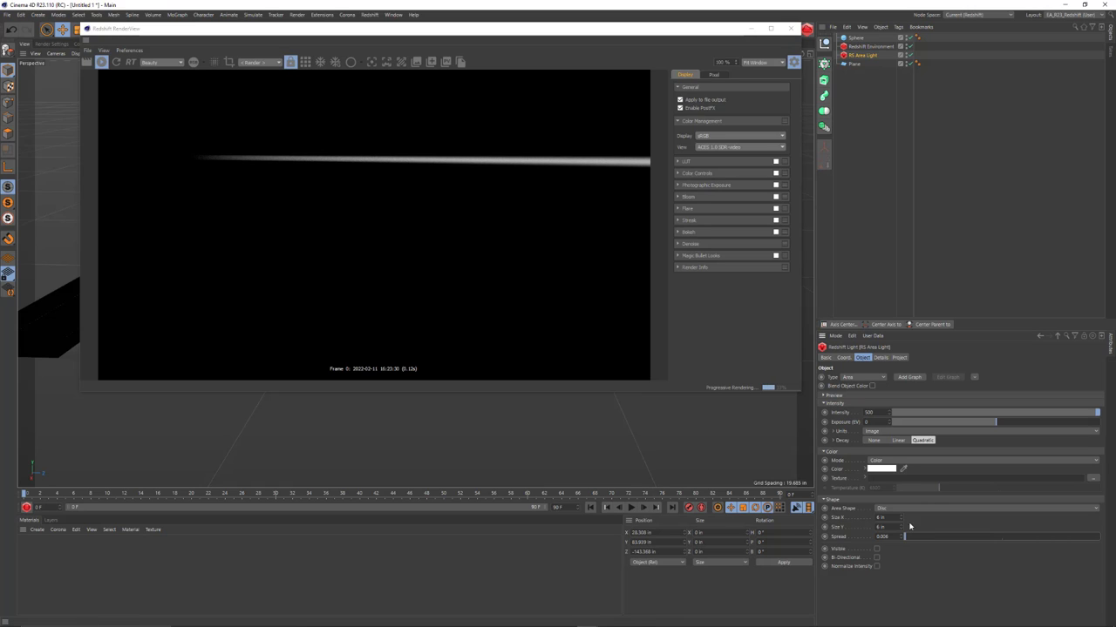
pyautogui.moveTo(905, 538); pyautogui.dragTo(935, 536)
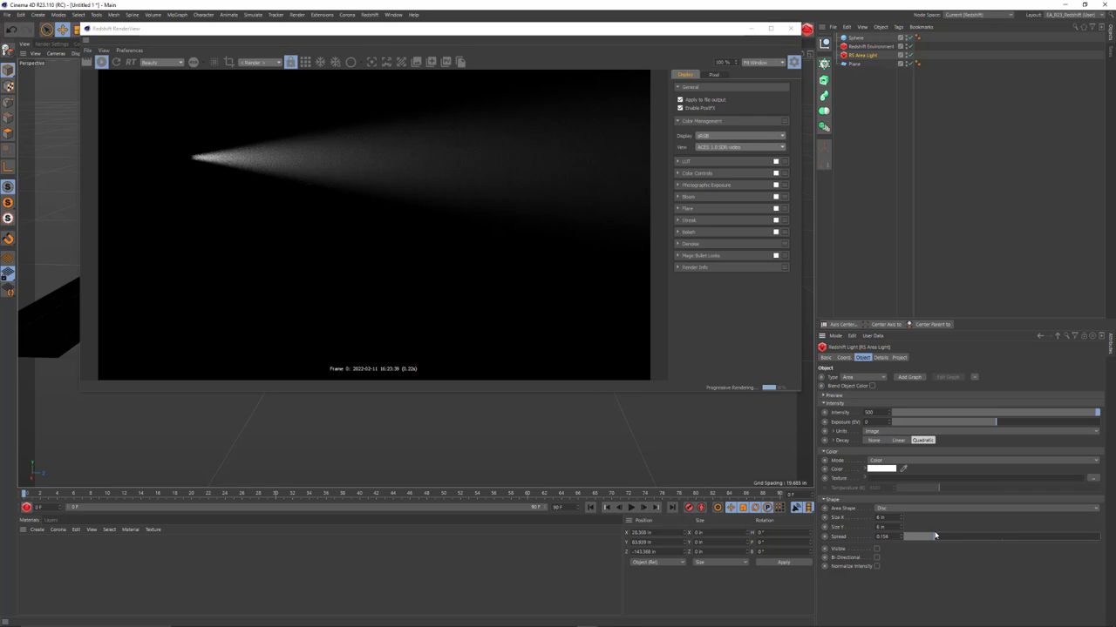
pyautogui.moveTo(576, 30); pyautogui.dragTo(933, 110)
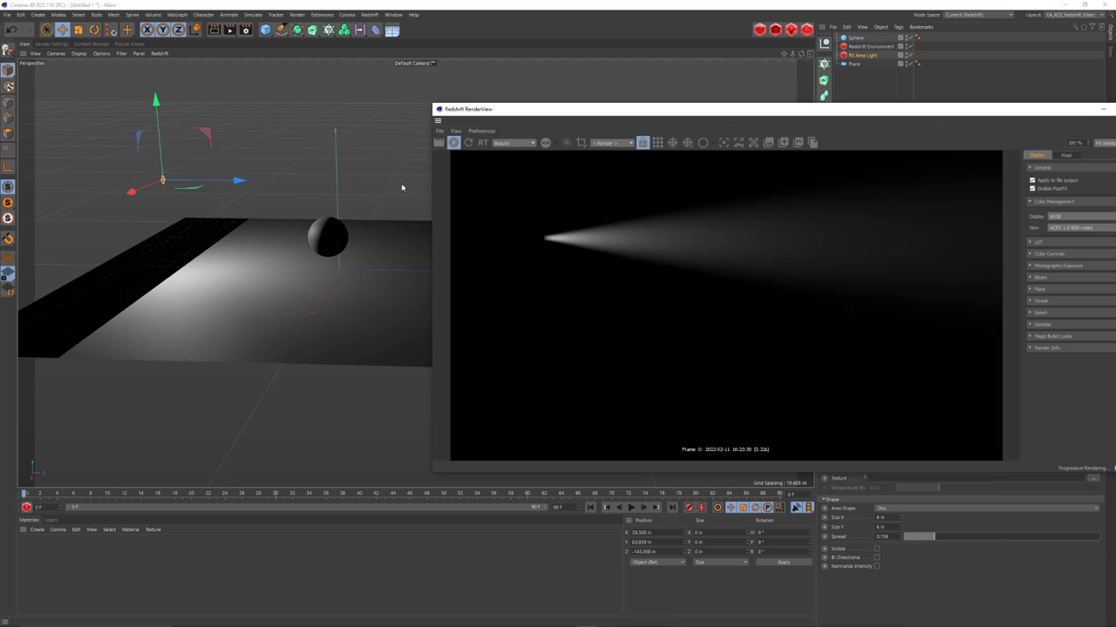
# - Select the RS Area Light and move it to a new spot in the viewport
pyautogui.click(299, 262)
pyautogui.keyDown('alt'); pyautogui.moveTo(154, 186); pyautogui.dragTo(366, 196); pyautogui.keyUp('alt')
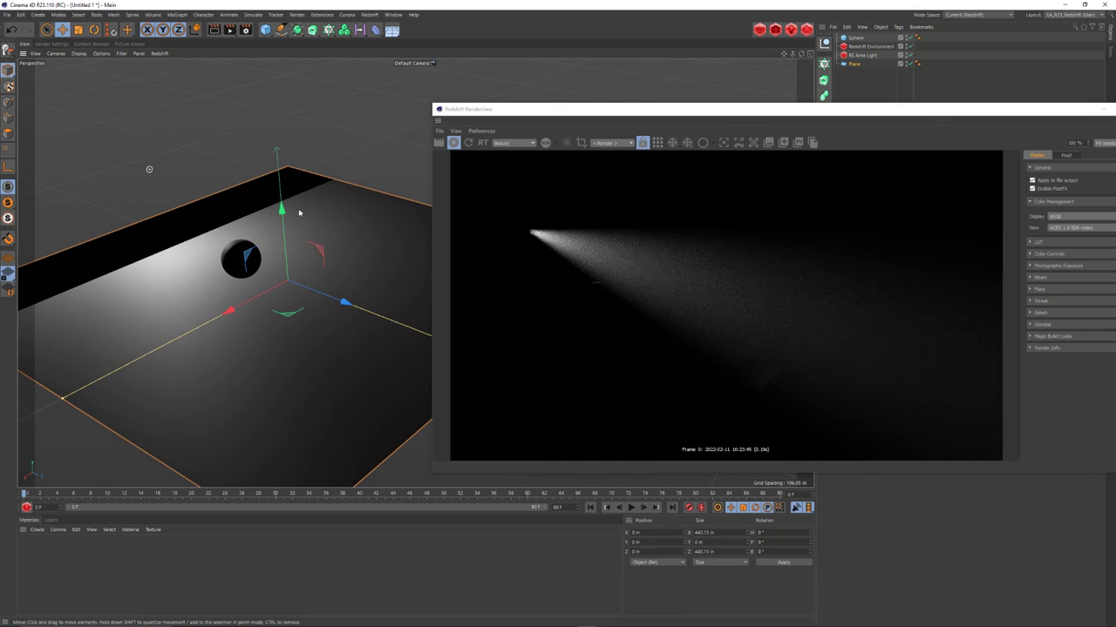
pyautogui.click(859, 60)
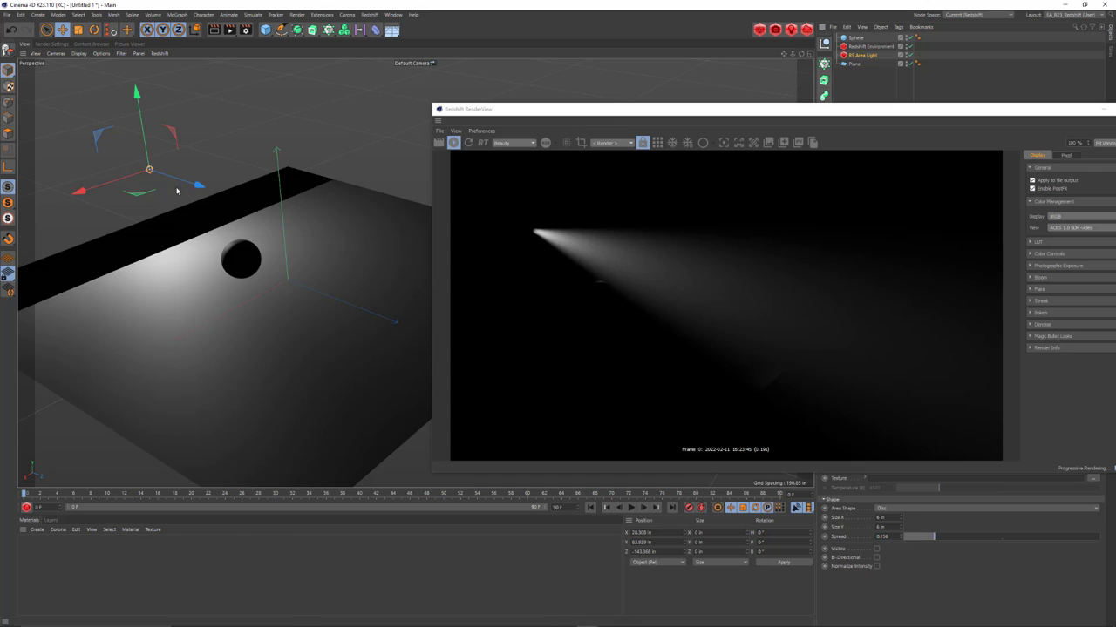
pyautogui.moveTo(99, 183); pyautogui.dragTo(53, 204)
# - Tilt the light's pitch about -15.7° and slide it to X 51.351 in
pyautogui.press('r')
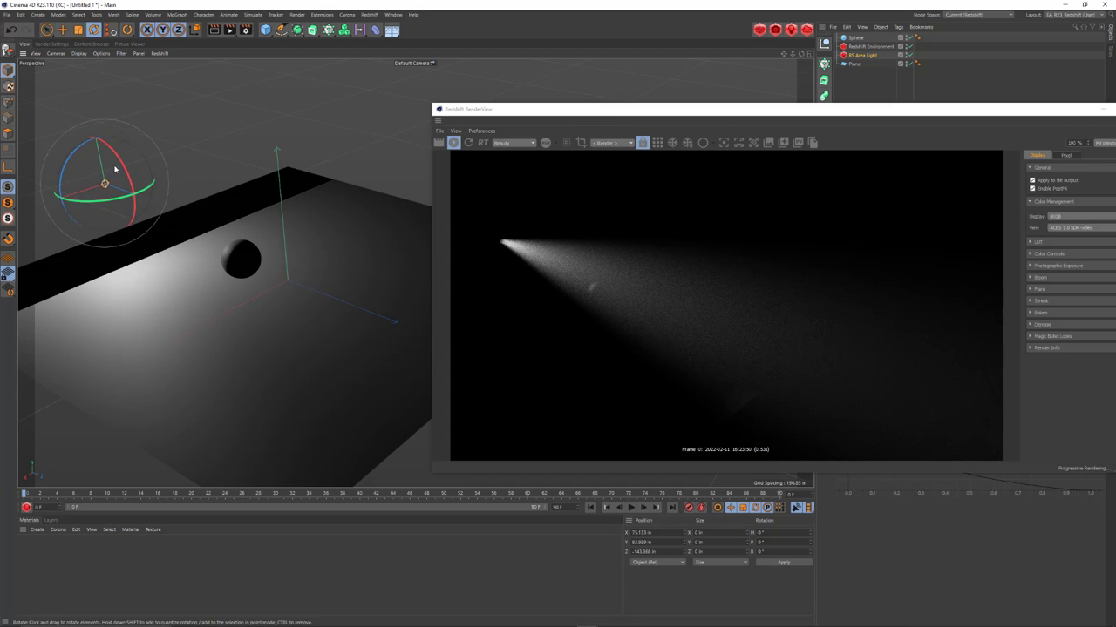
pyautogui.moveTo(120, 166); pyautogui.dragTo(135, 209)
pyautogui.press('e')
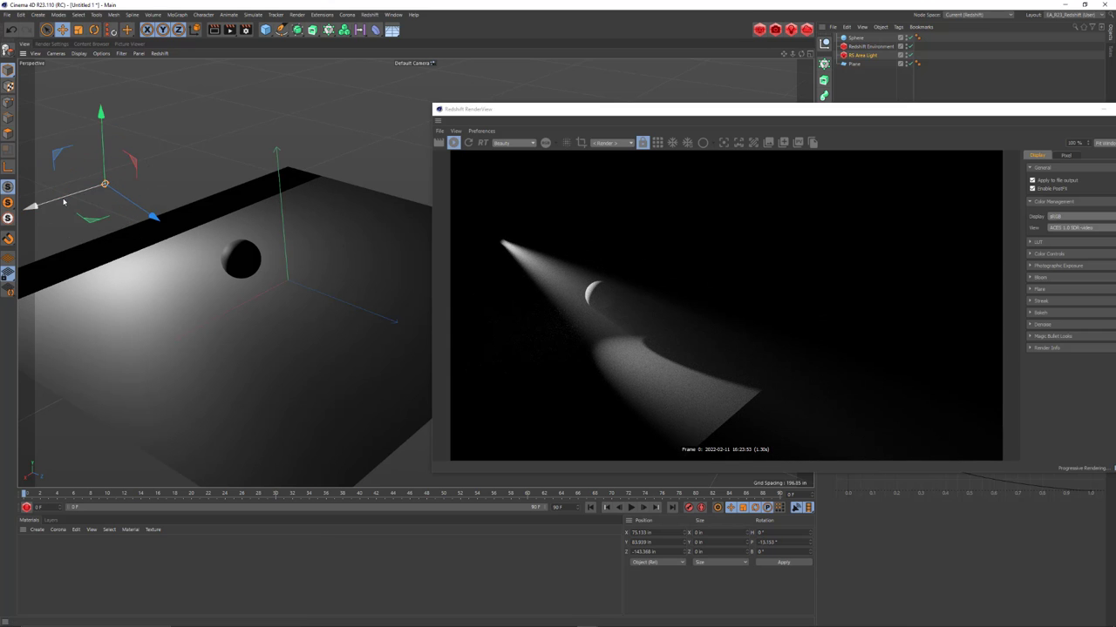
pyautogui.moveTo(64, 205); pyautogui.dragTo(87, 197)
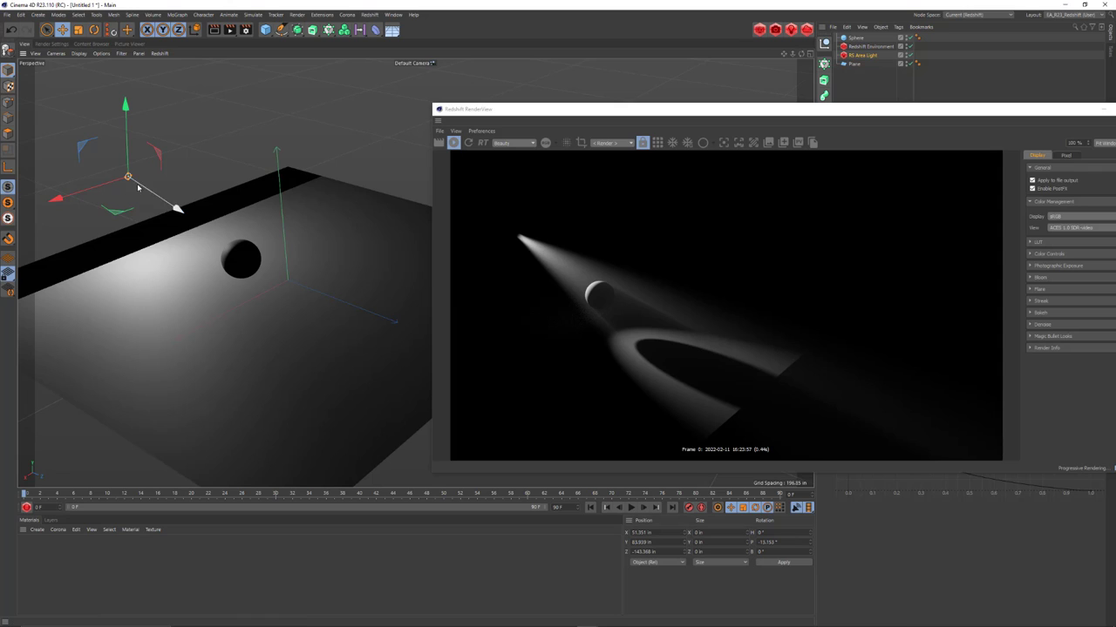
pyautogui.moveTo(667, 115); pyautogui.dragTo(373, 74)
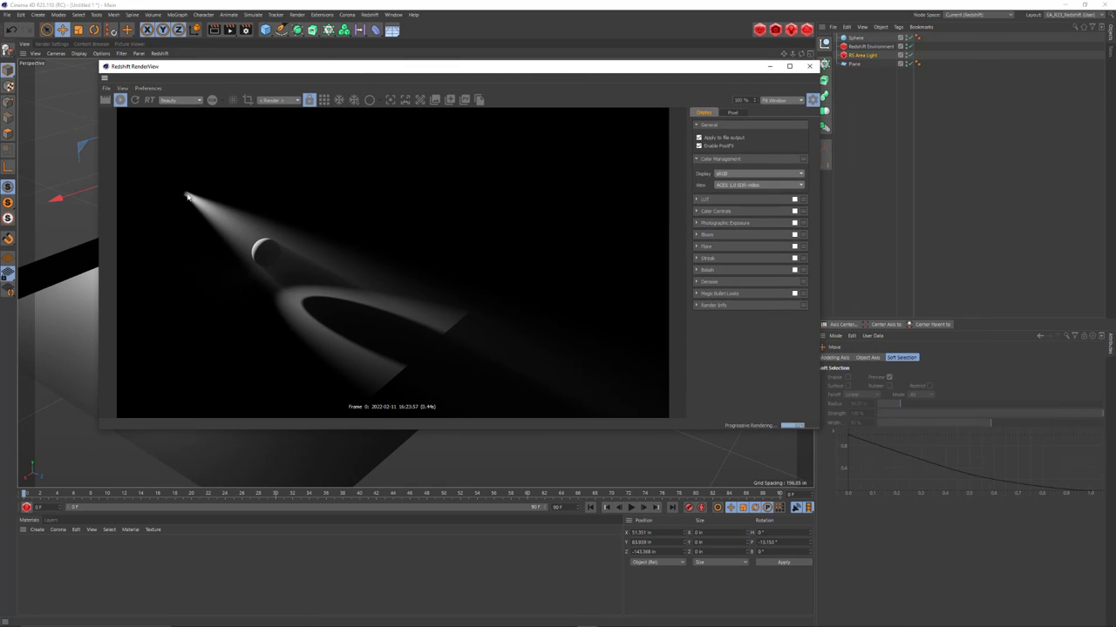
# - Select the RS Area Light and make its light source visible in the render
pyautogui.click(862, 55)
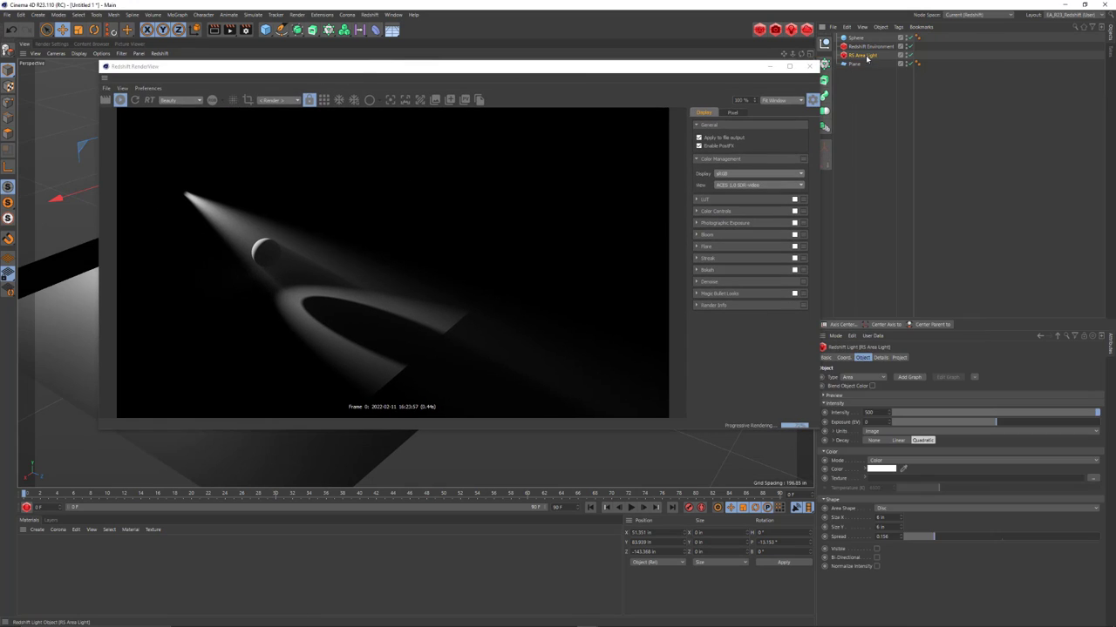
pyautogui.click(876, 549)
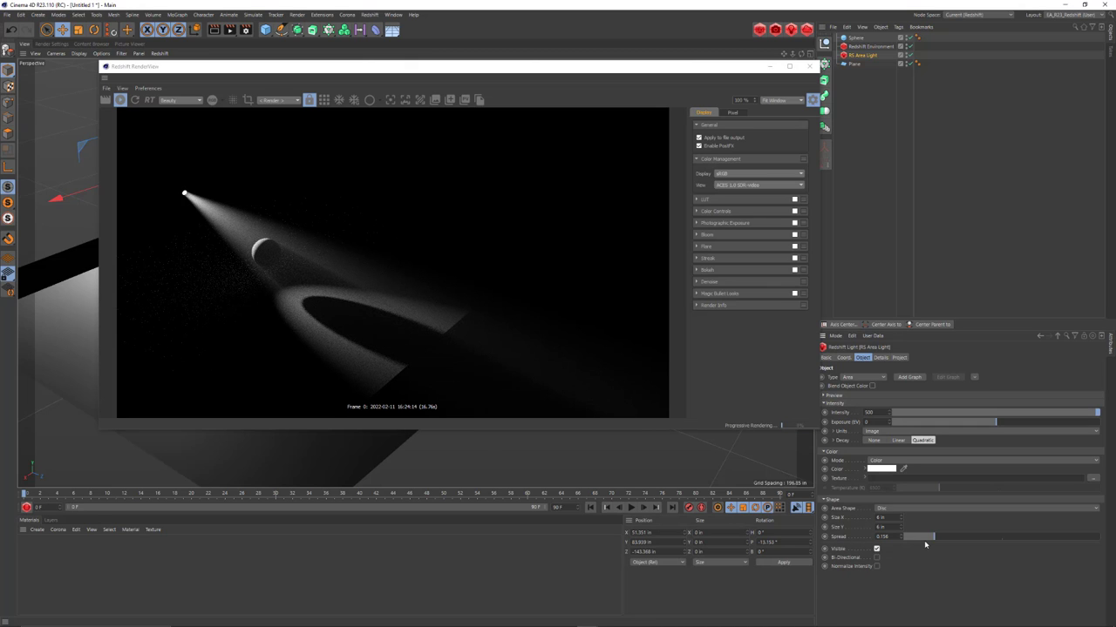
pyautogui.moveTo(511, 67); pyautogui.dragTo(533, 51)
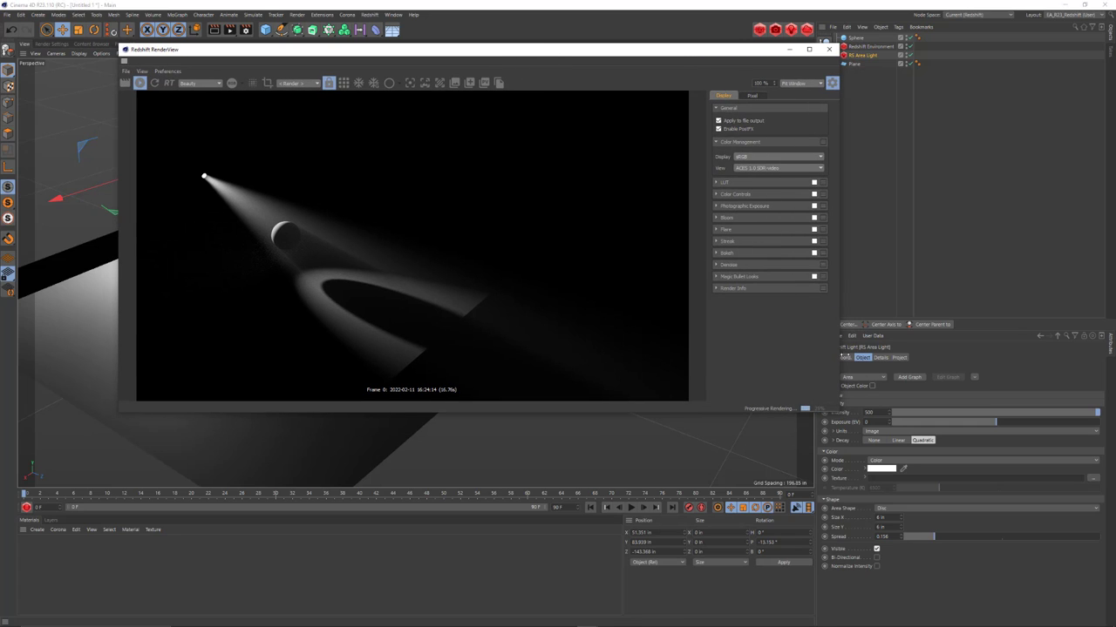
# - Set the light's Intensity to 1000, then lower it to 750
pyautogui.click(865, 412)
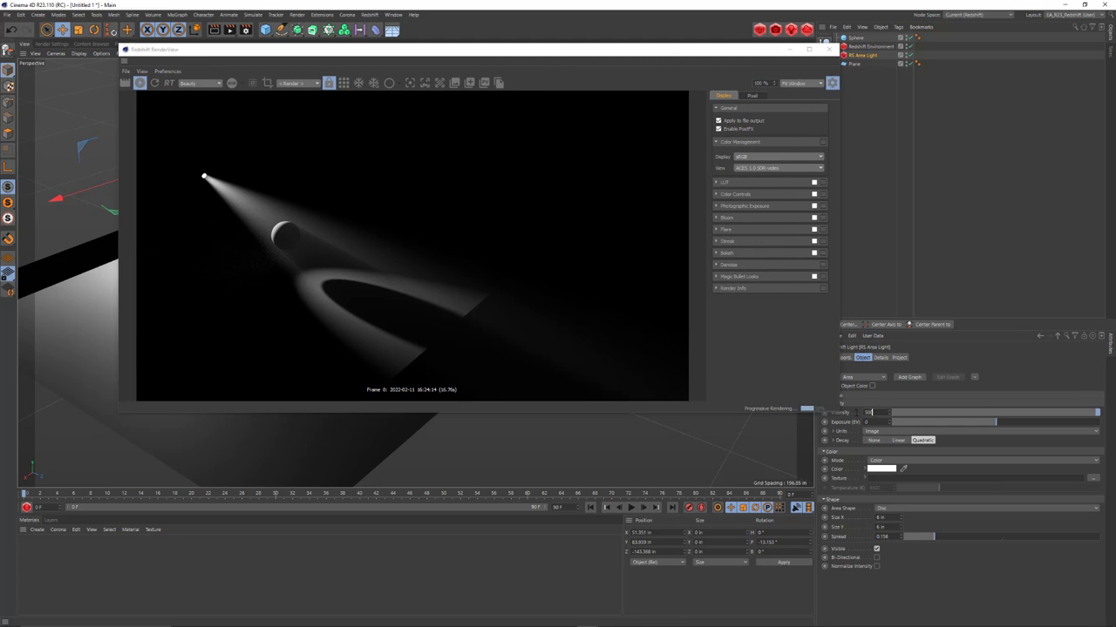
pyautogui.write('10')
pyautogui.press('Return')
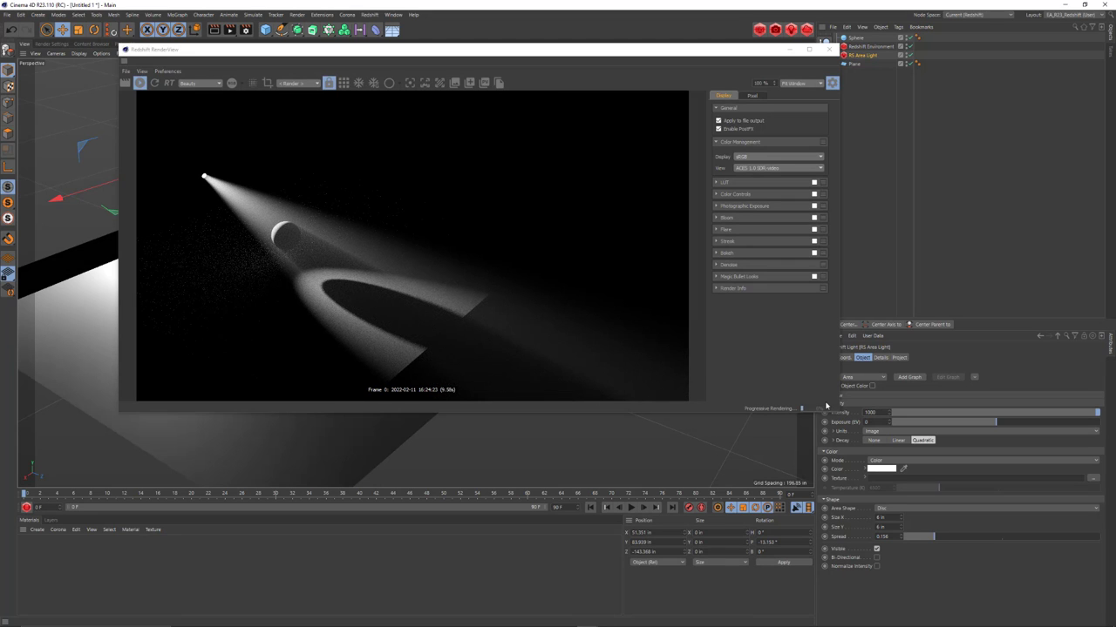
pyautogui.doubleClick(871, 412)
pyautogui.write('750')
pyautogui.press('Return')
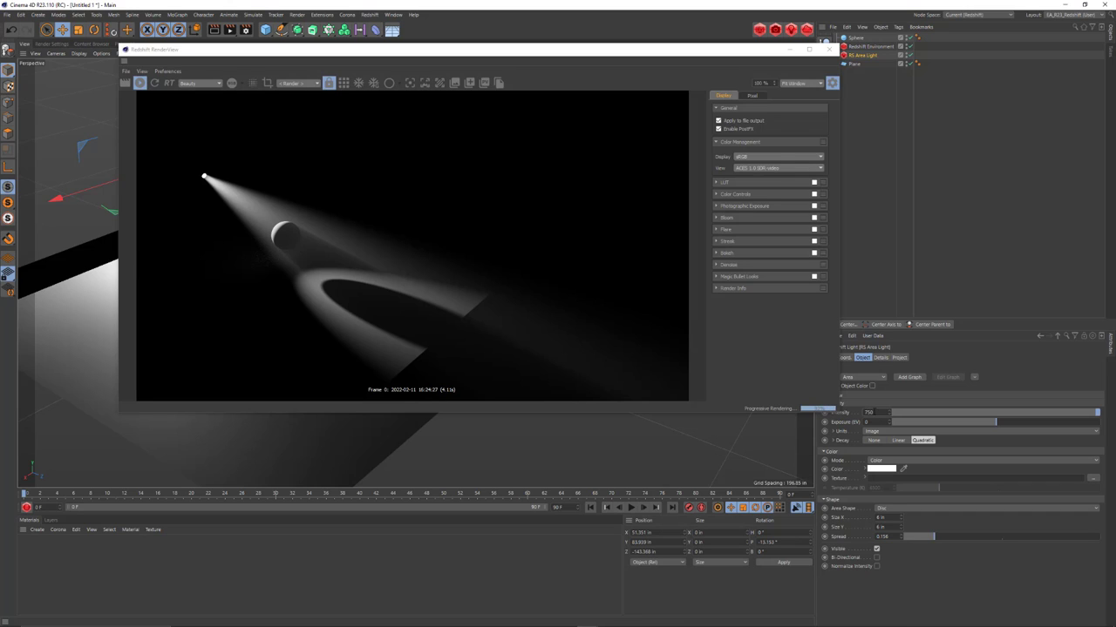
pyautogui.click(867, 412)
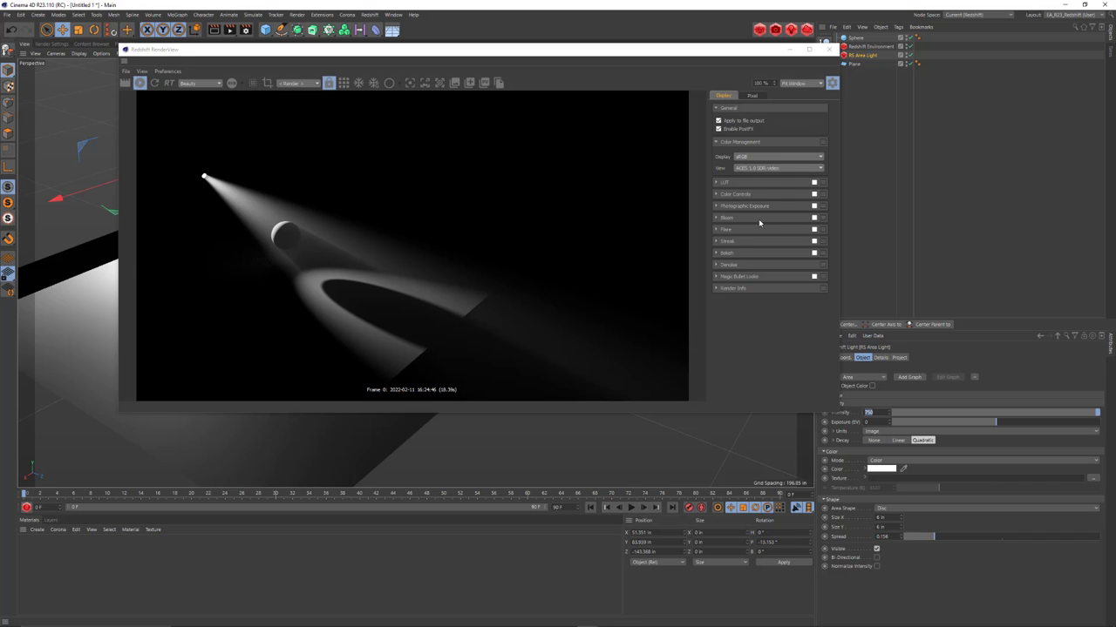
# - Enable Bloom in the RenderView Postfx and lower its intensity slightly
pyautogui.click(814, 218)
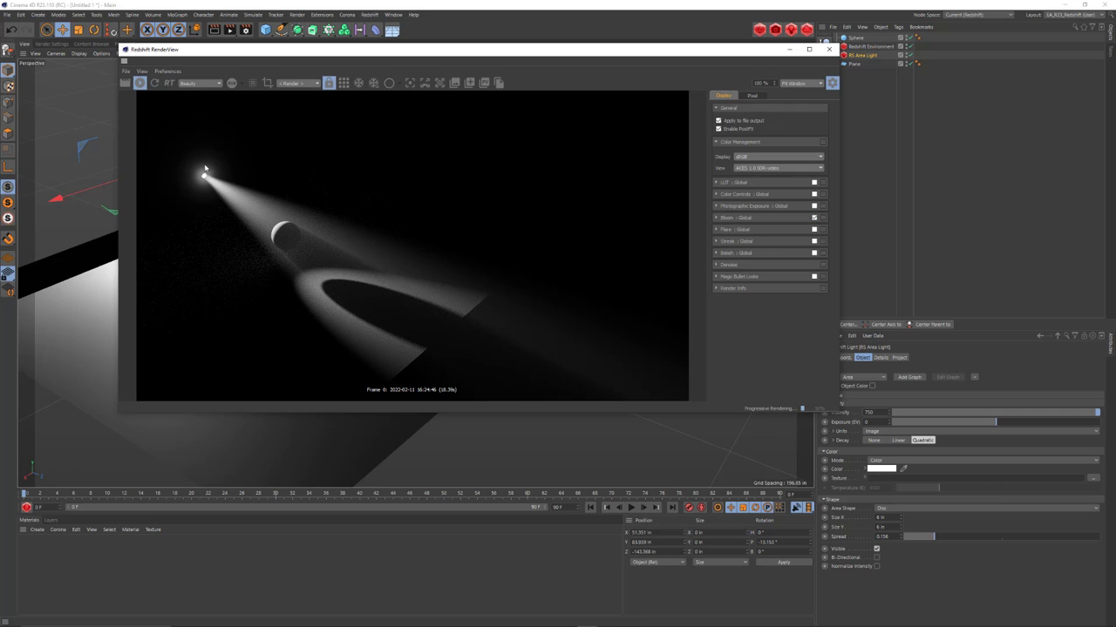
pyautogui.click(716, 218)
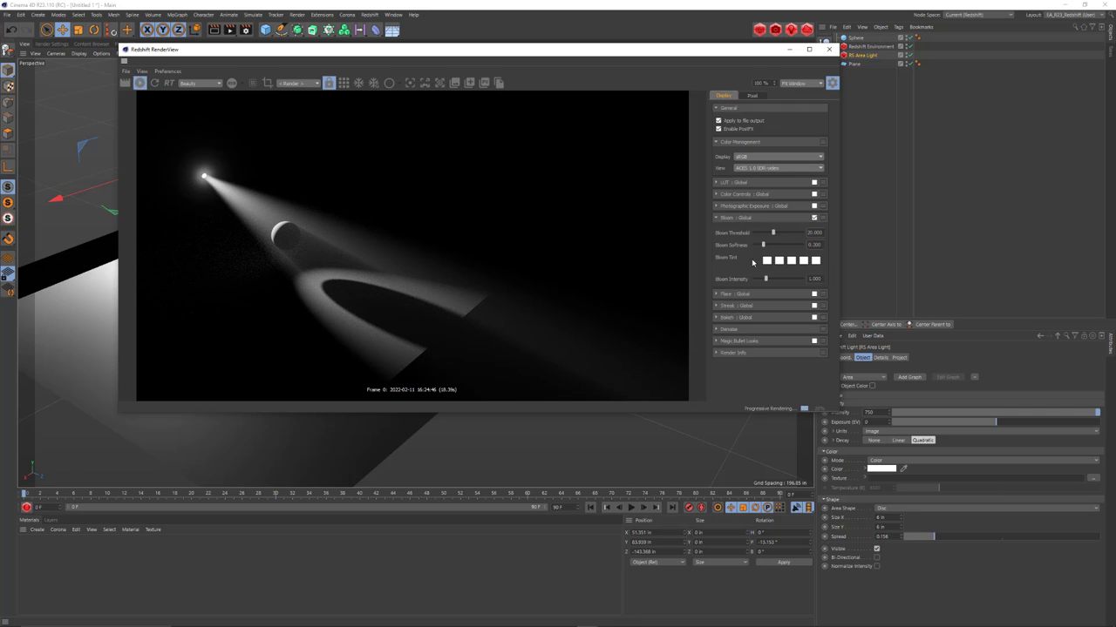
pyautogui.moveTo(766, 281)
pyautogui.mouseDown()
pyautogui.moveTo(810, 282)
pyautogui.moveTo(764, 282)
pyautogui.mouseUp()
# - Enable Streak, adjust its streak count, and reduce Streak Tail to 0.392 and Streak Intensity to 0.310
pyautogui.click(814, 306)
pyautogui.click(717, 306)
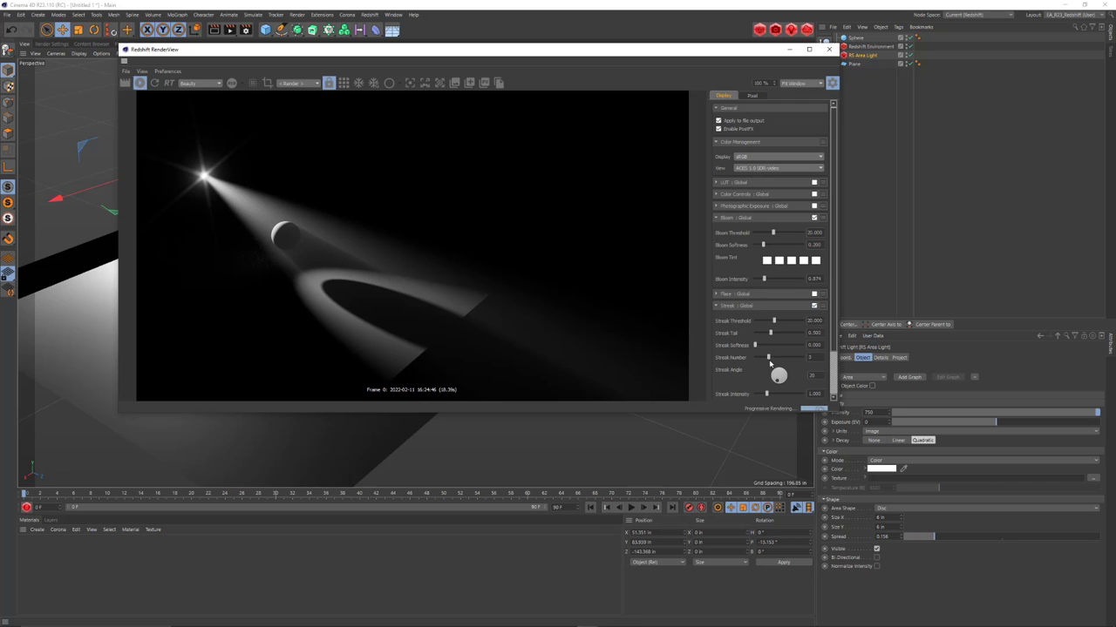
pyautogui.moveTo(770, 360); pyautogui.dragTo(766, 360)
pyautogui.moveTo(771, 333)
pyautogui.mouseDown()
pyautogui.moveTo(761, 322)
pyautogui.moveTo(771, 327)
pyautogui.mouseUp()
pyautogui.moveTo(769, 393); pyautogui.dragTo(758, 394)
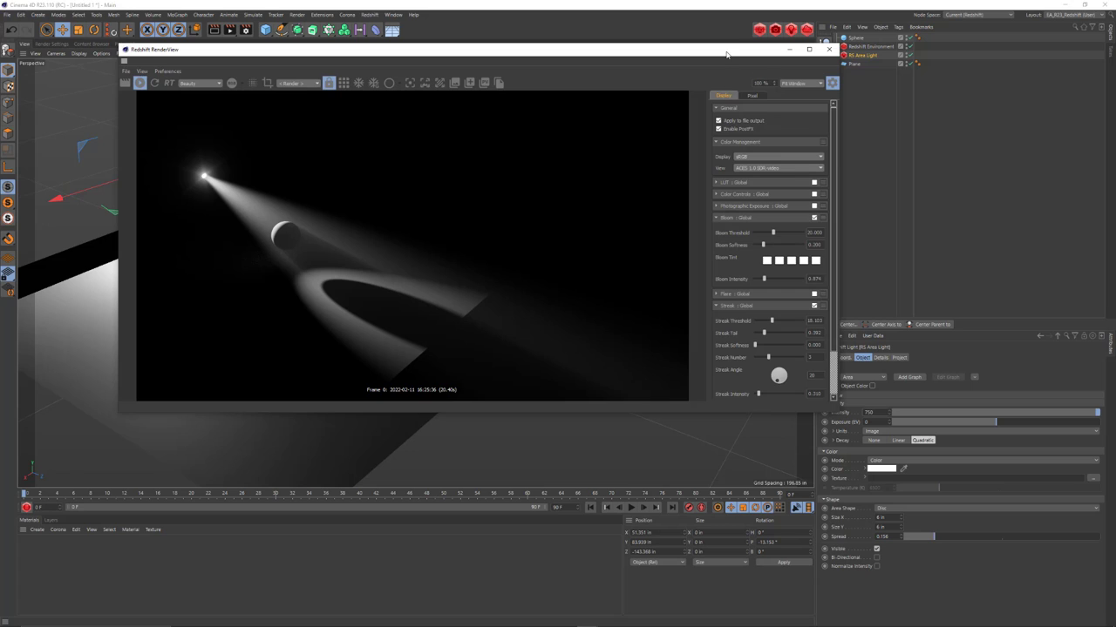
pyautogui.moveTo(726, 54); pyautogui.dragTo(679, 52)
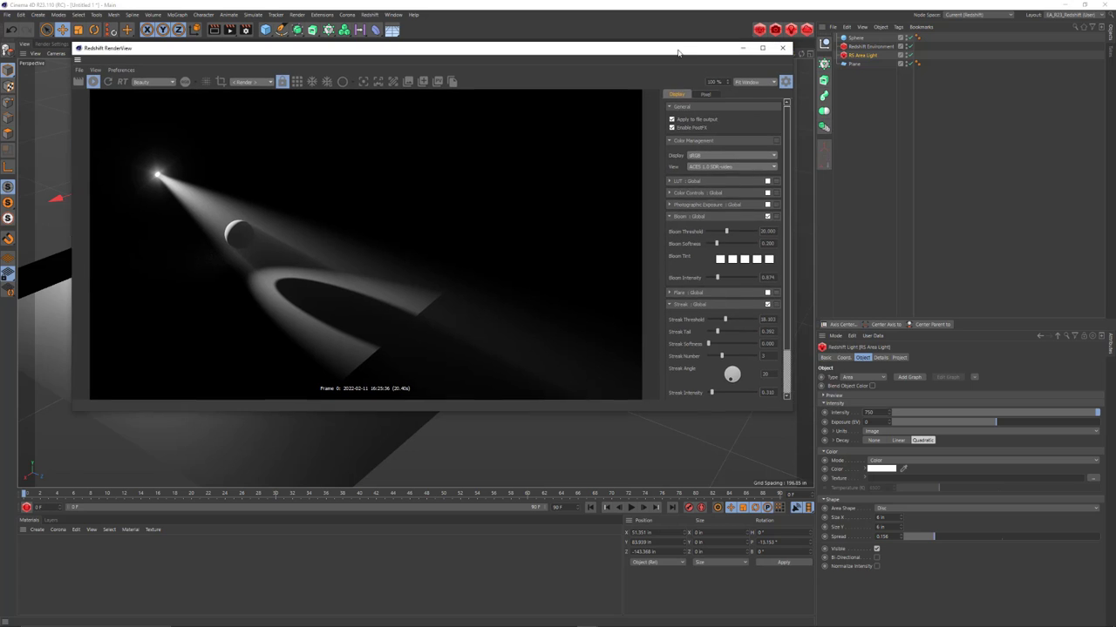
# - Colour the area light cyan (H 179°, S 84%, V 85%) after briefly trying red
pyautogui.click(879, 469)
pyautogui.click(934, 479)
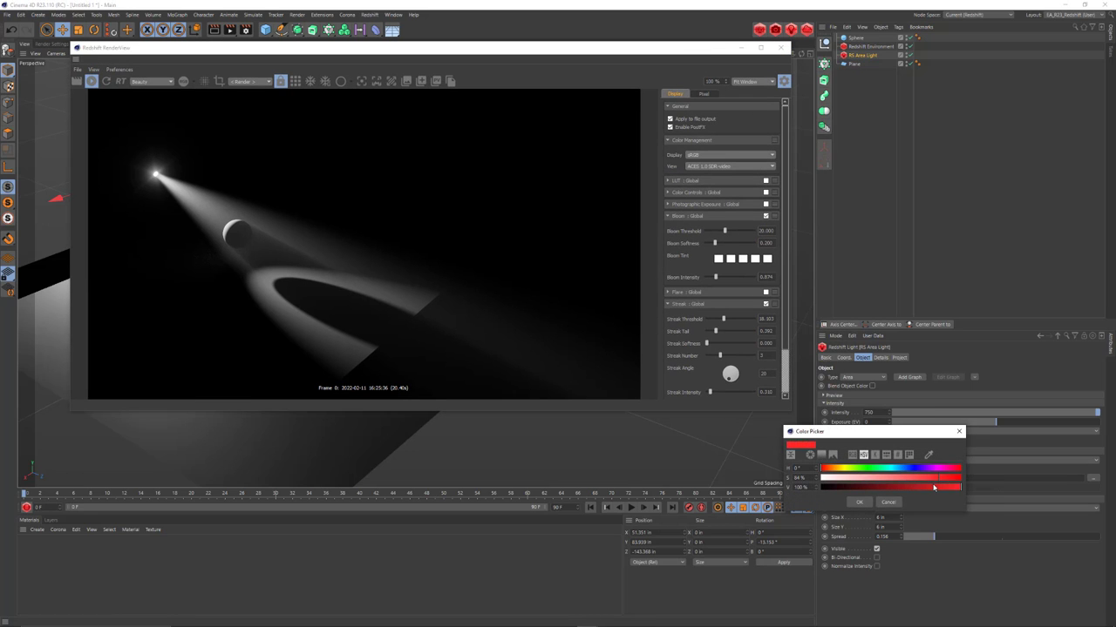
pyautogui.click(858, 503)
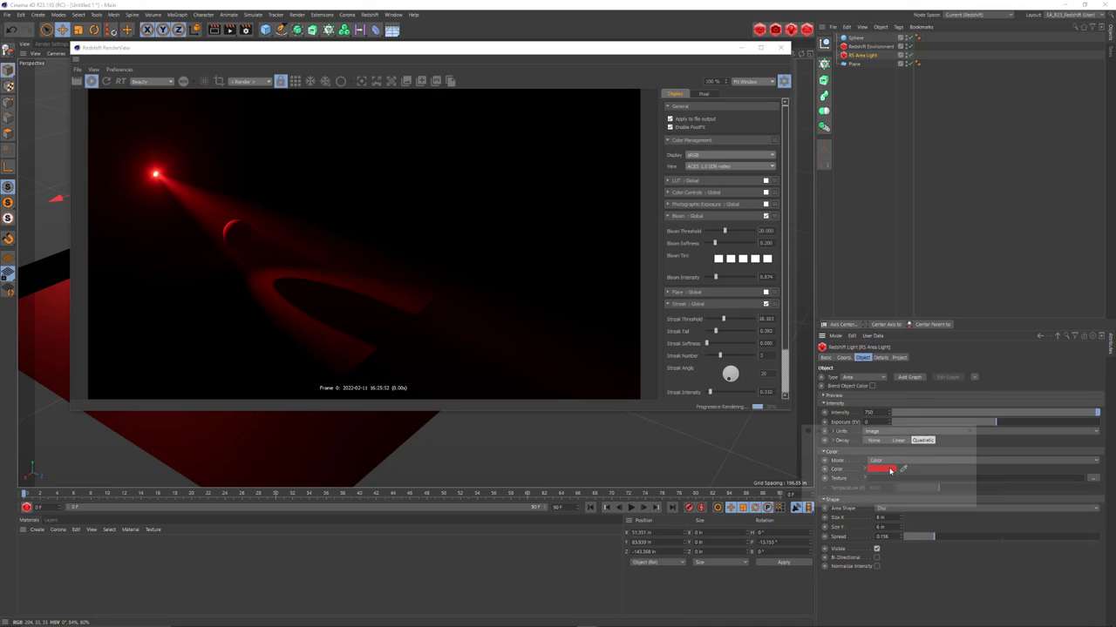
pyautogui.click(891, 471)
pyautogui.click(906, 471)
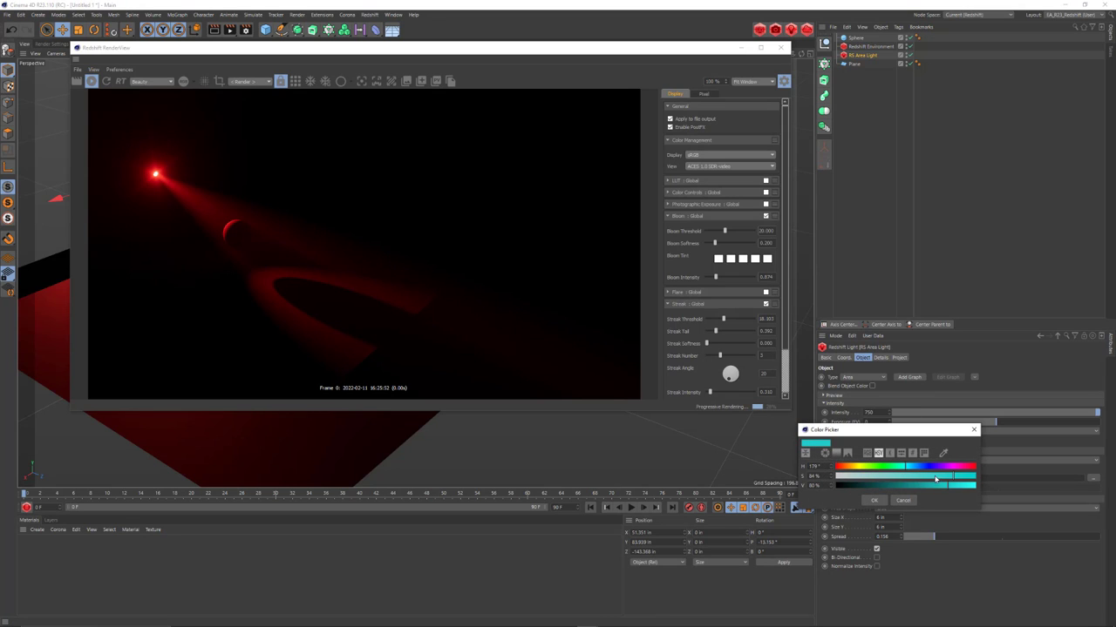
pyautogui.click(874, 500)
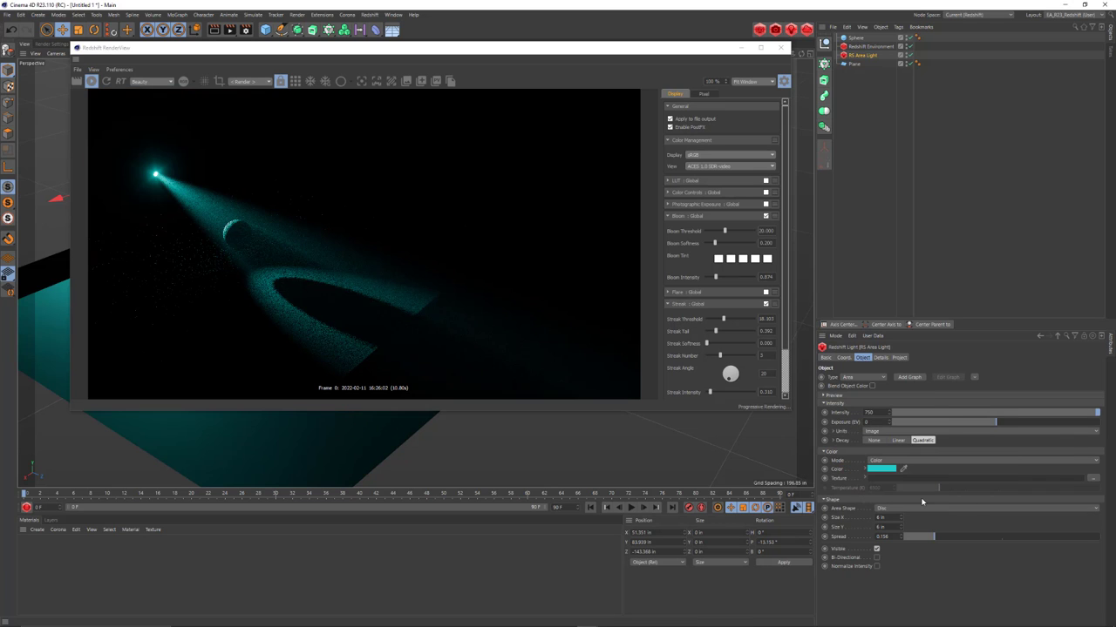
pyautogui.moveTo(633, 49); pyautogui.dragTo(755, 238)
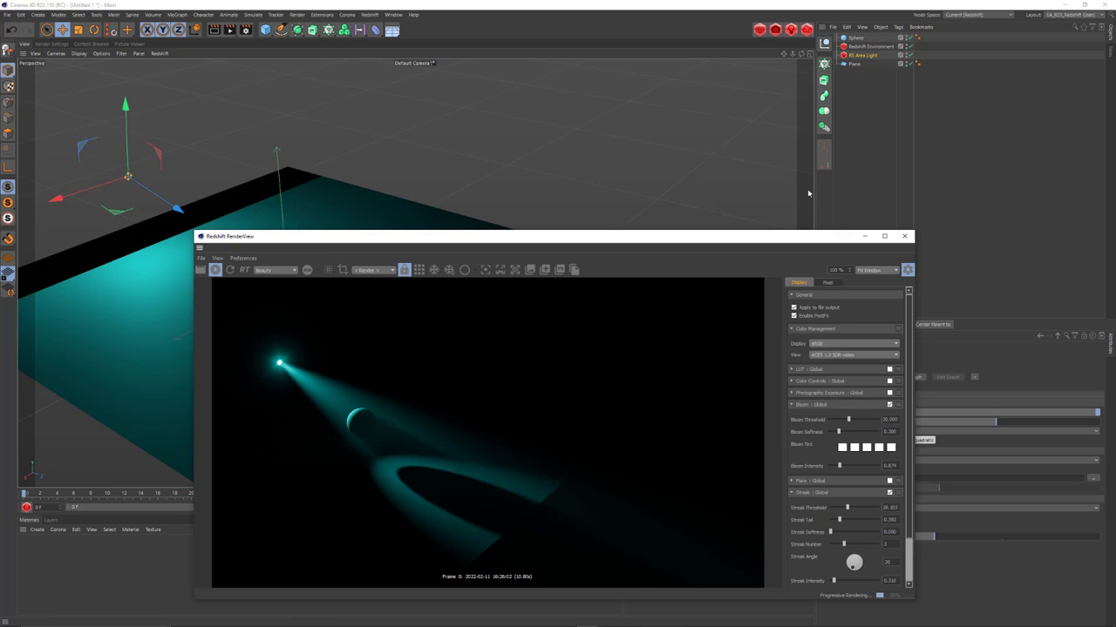
# - Put the RS Area Light under a new Cloner set to Linear mode
pyautogui.click(871, 55)
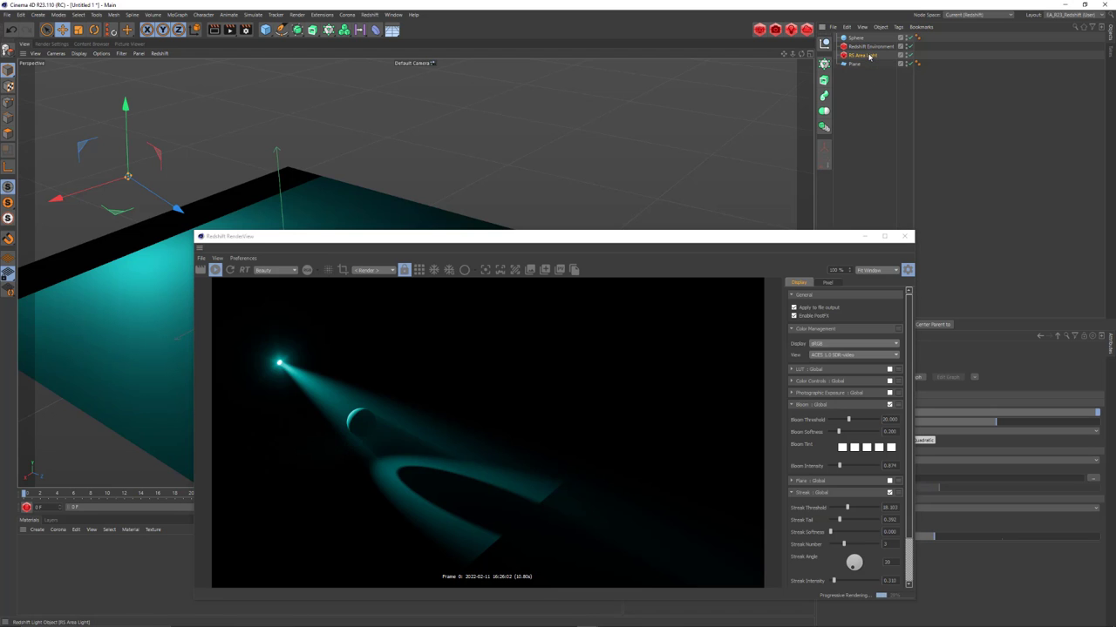
pyautogui.keyDown('alt'); pyautogui.click(824, 65); pyautogui.keyUp('alt')
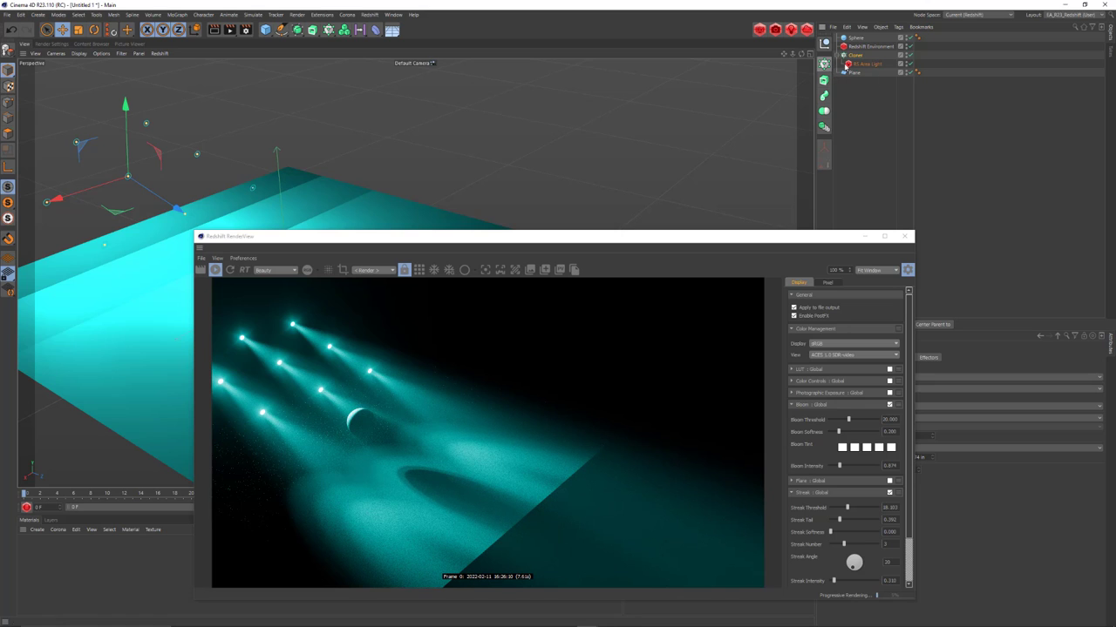
pyautogui.moveTo(757, 228); pyautogui.dragTo(683, 159)
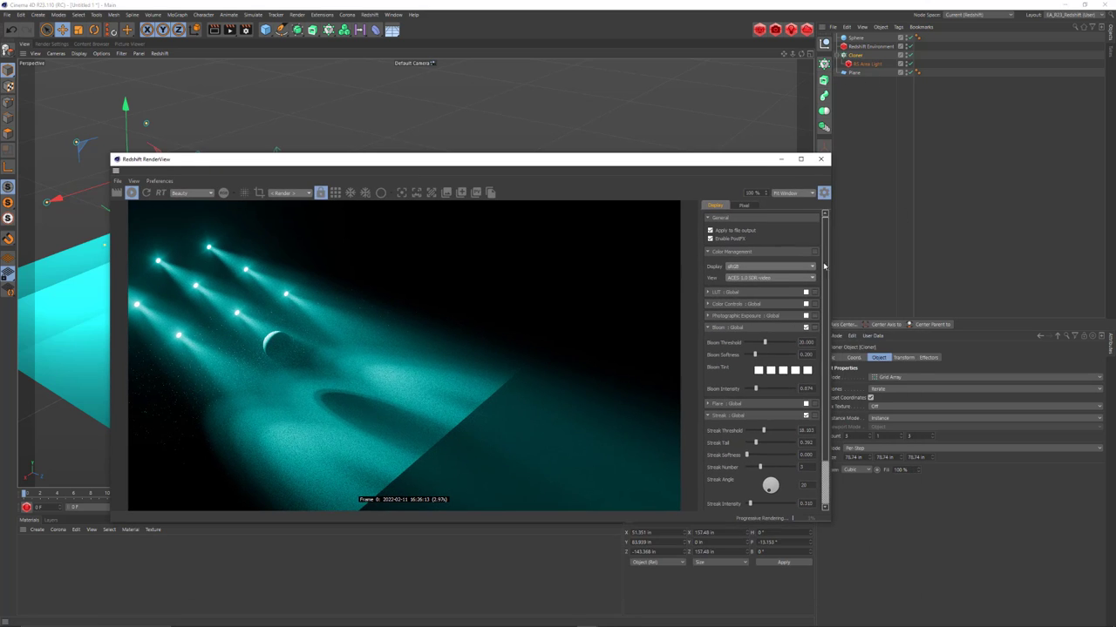
pyautogui.click(905, 378)
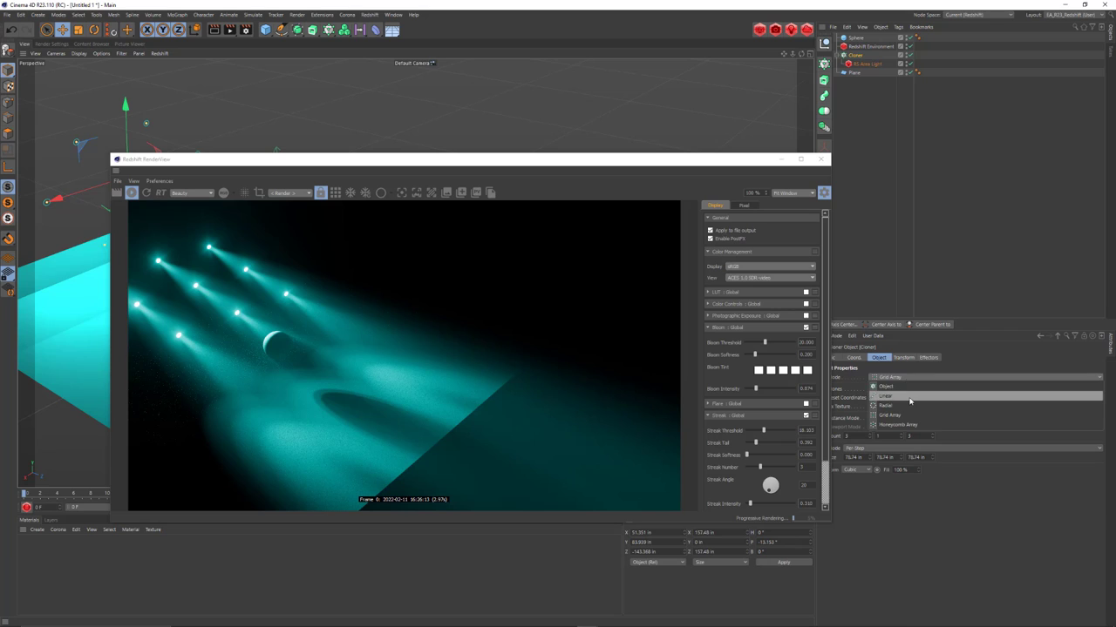
pyautogui.click(929, 397)
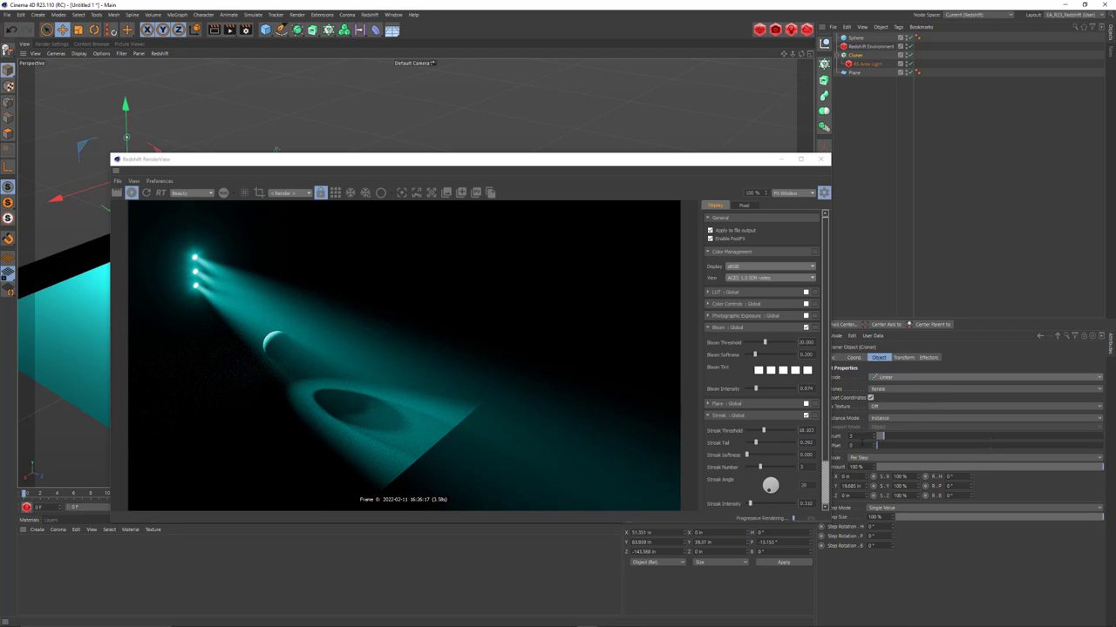
# - Set the cloner's Y offset to 0, X offset to -81 in, and Count to 13
pyautogui.click(850, 485)
pyautogui.write('0')
pyautogui.press('Return')
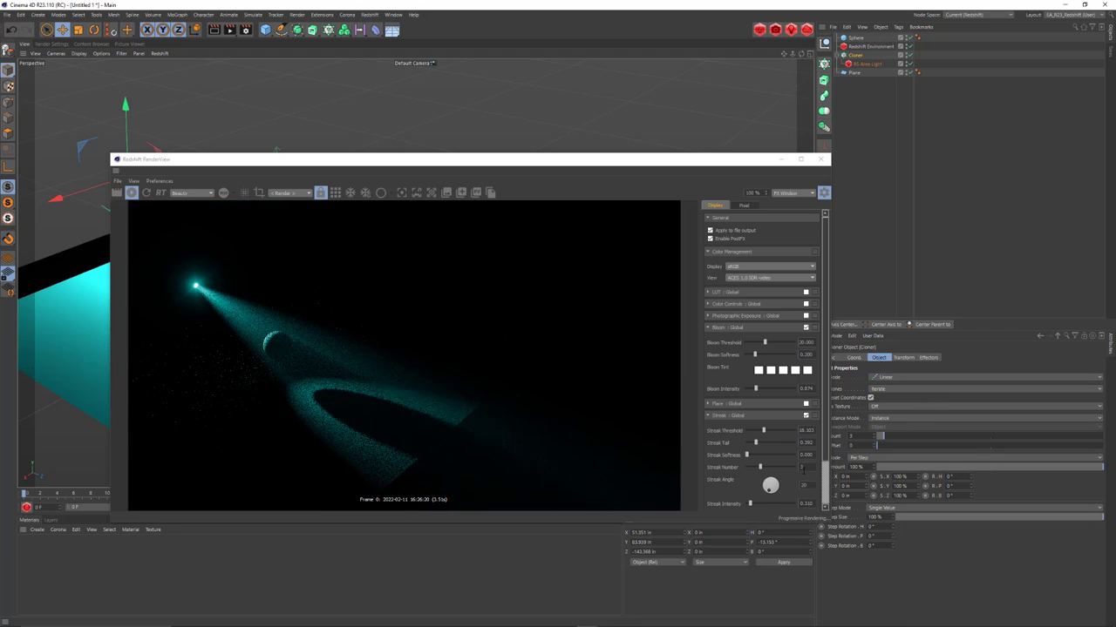
pyautogui.click(847, 476)
pyautogui.write('27')
pyautogui.press('Return')
pyautogui.moveTo(867, 476); pyautogui.dragTo(819, 476)
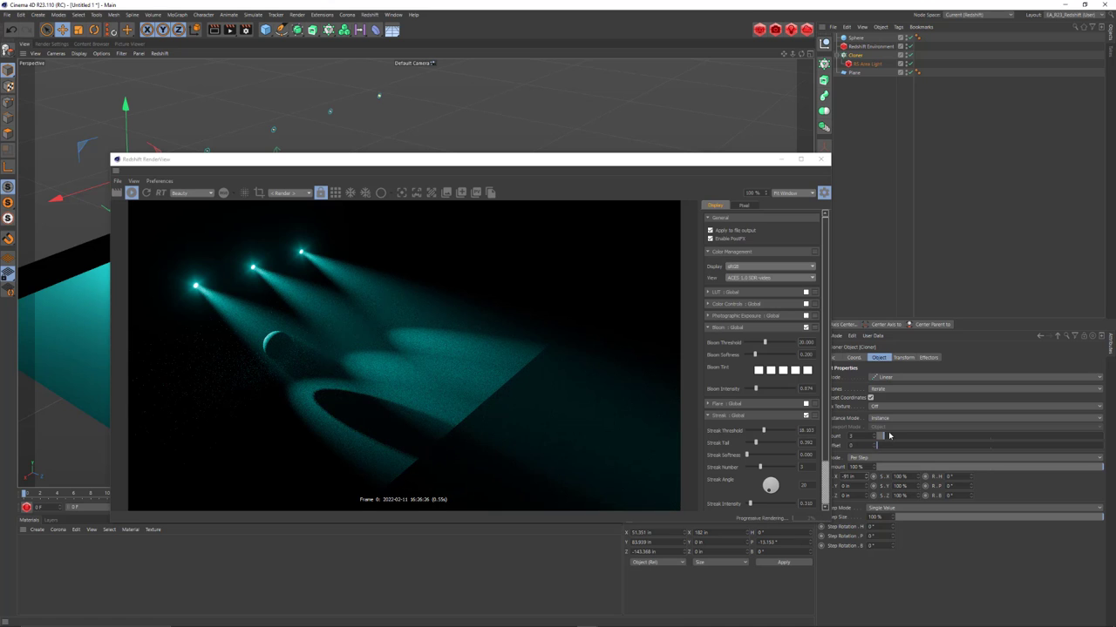
pyautogui.moveTo(880, 438); pyautogui.dragTo(906, 438)
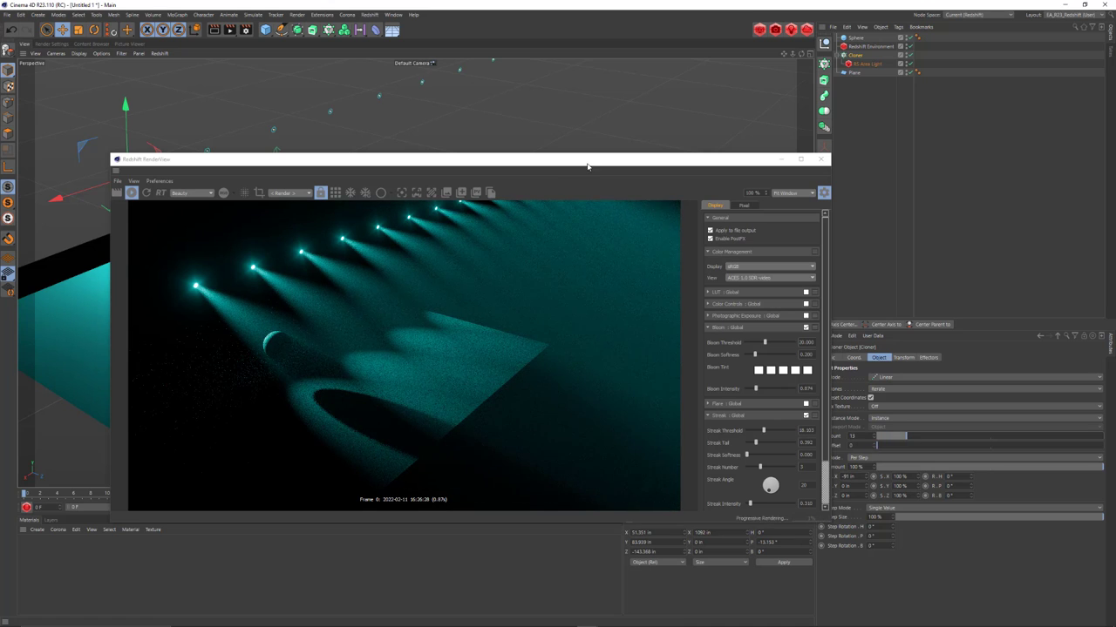
pyautogui.moveTo(587, 162); pyautogui.dragTo(599, 220)
pyautogui.moveTo(516, 172); pyautogui.dragTo(410, 190)
# - Move the Cloner's row of lights along the Z axis
pyautogui.scroll(-5, 411, 190)
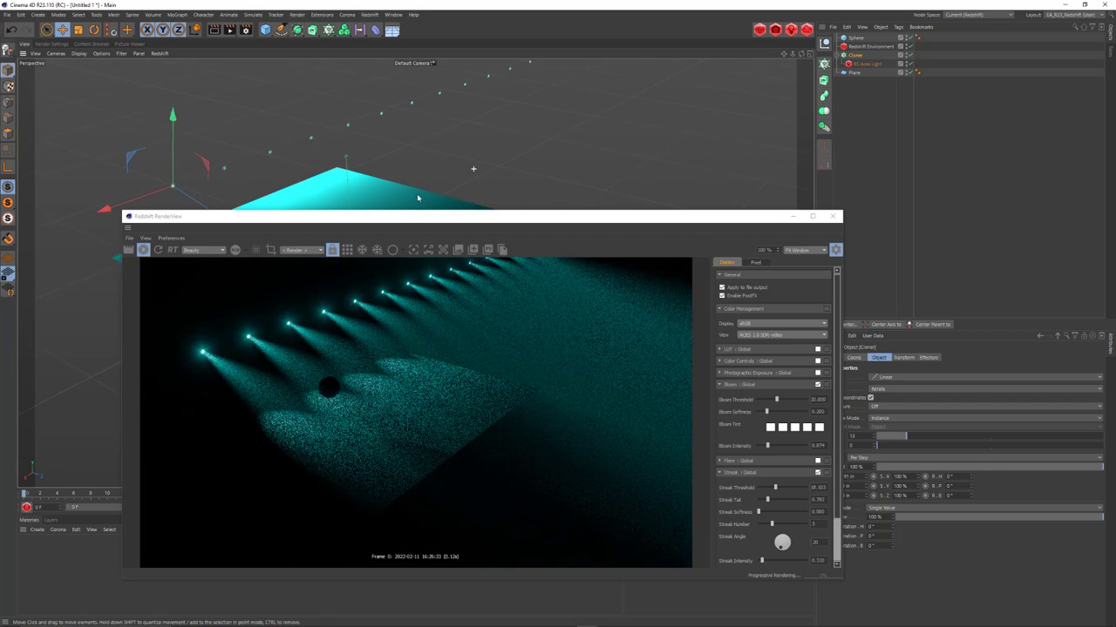
pyautogui.moveTo(150, 156); pyautogui.dragTo(91, 117)
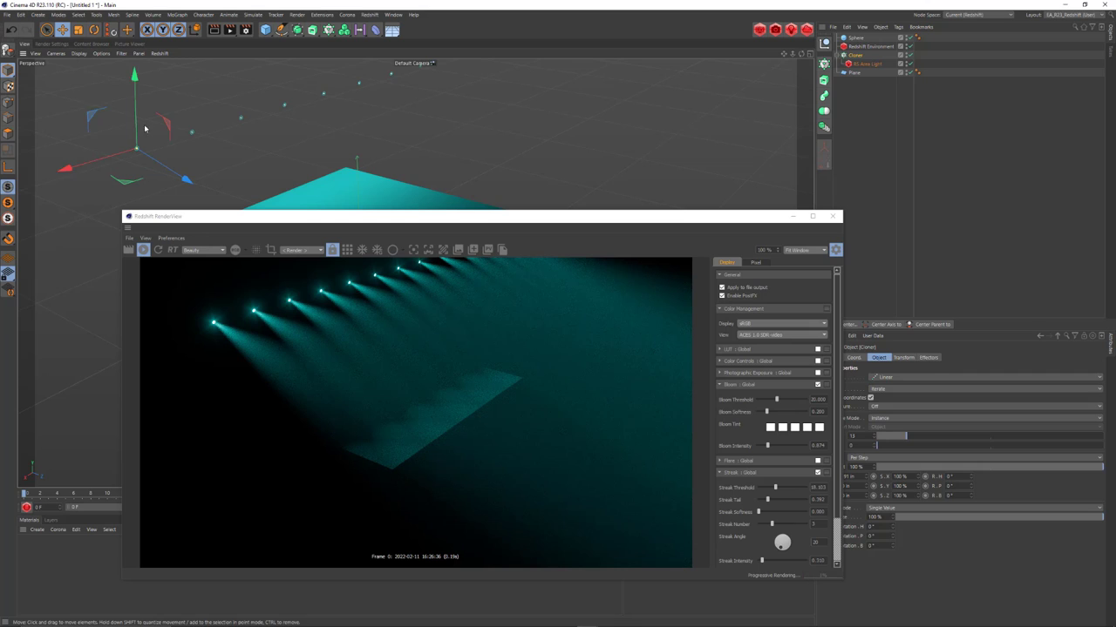
pyautogui.press('r')
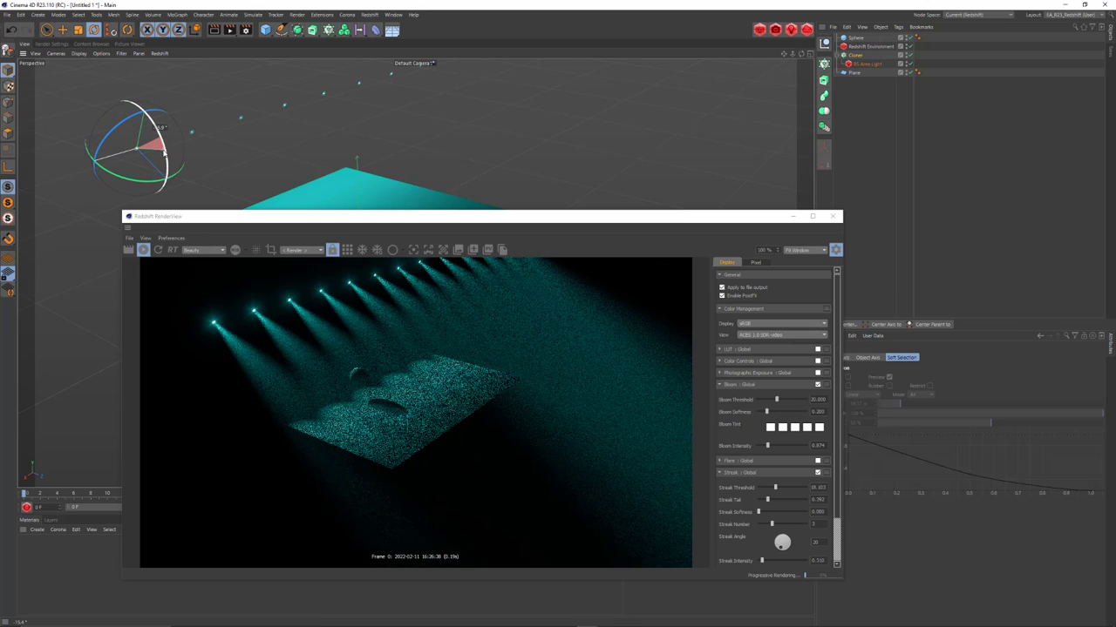
pyautogui.press('e')
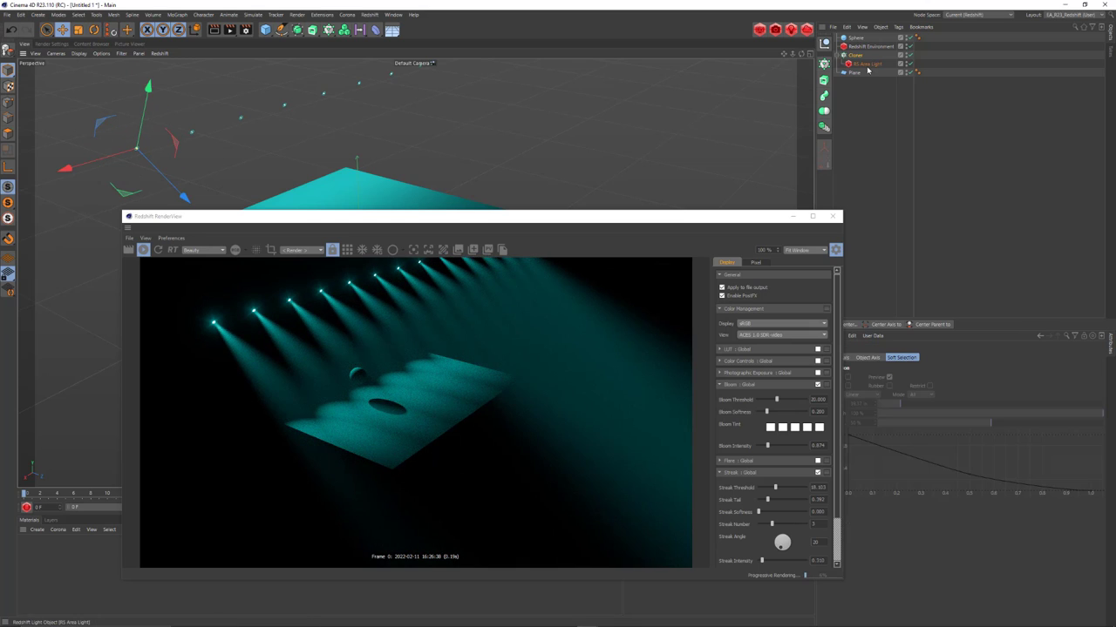
# - Narrow the RS Area Light's Spread to 0.092 for tighter cones
pyautogui.click(866, 63)
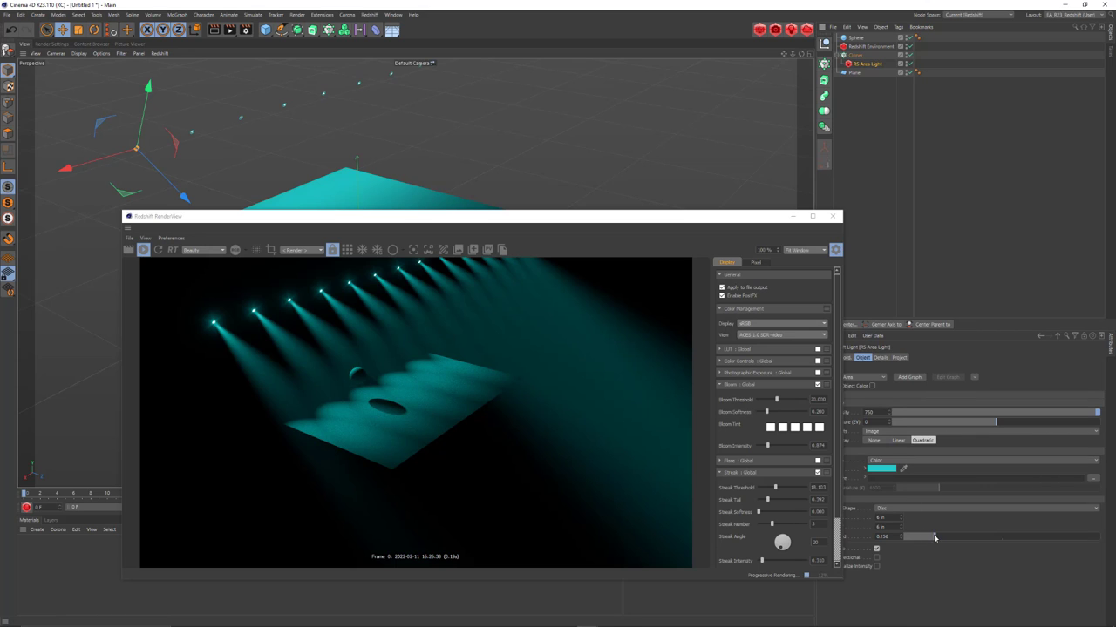
pyautogui.moveTo(933, 537); pyautogui.dragTo(923, 542)
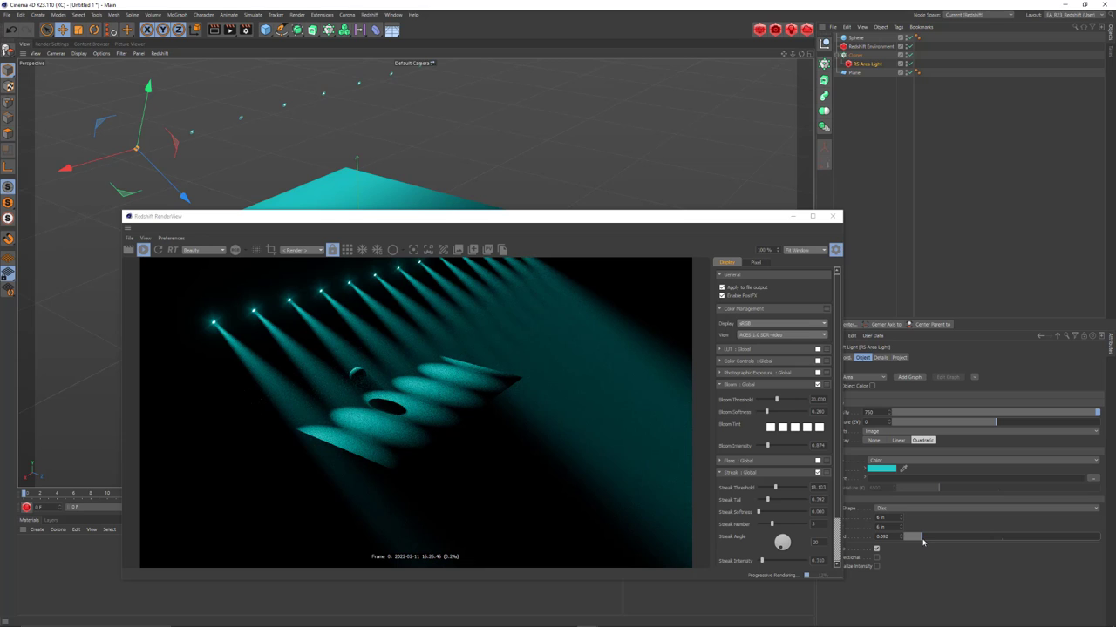
pyautogui.click(855, 55)
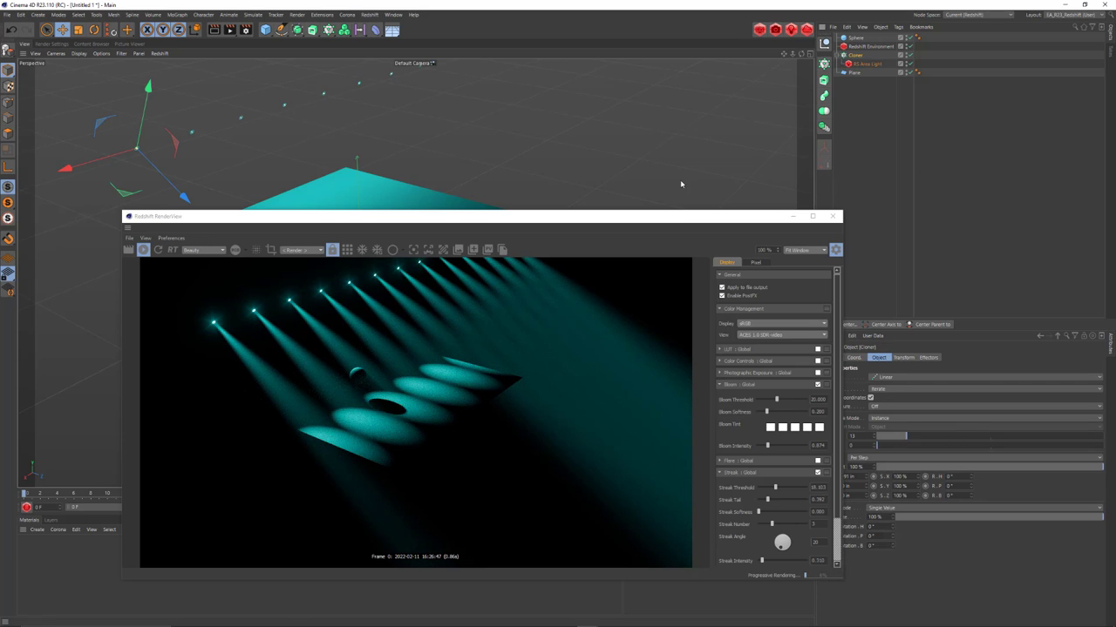
pyautogui.moveTo(659, 217); pyautogui.dragTo(569, 81)
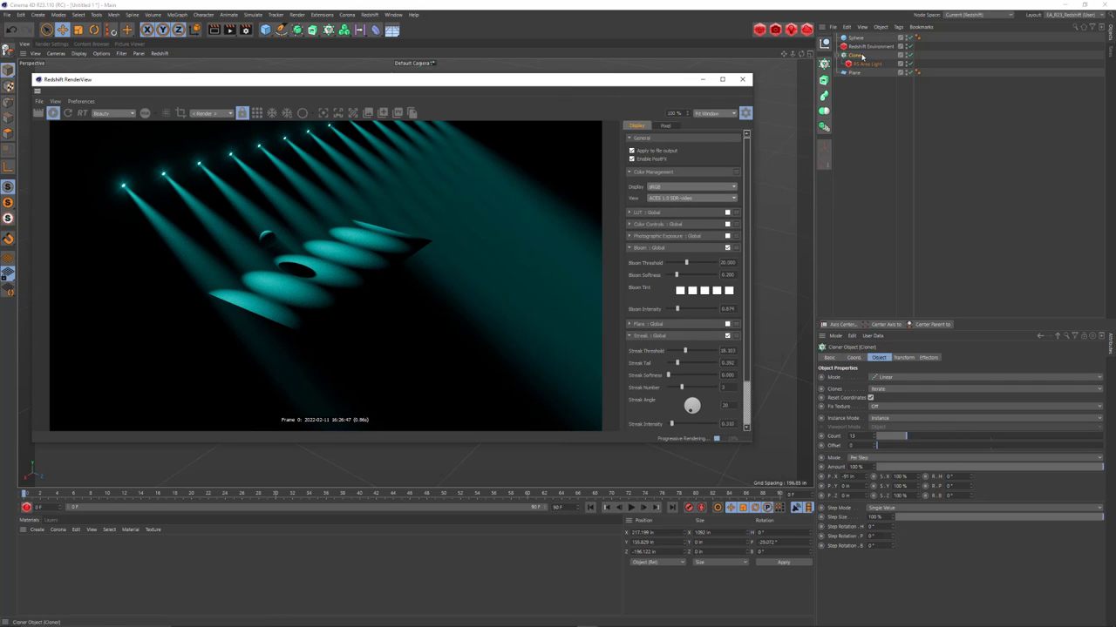
# - Try Render Instance as the Cloner's Instance Mode, then revert to Instance
pyautogui.click(862, 56)
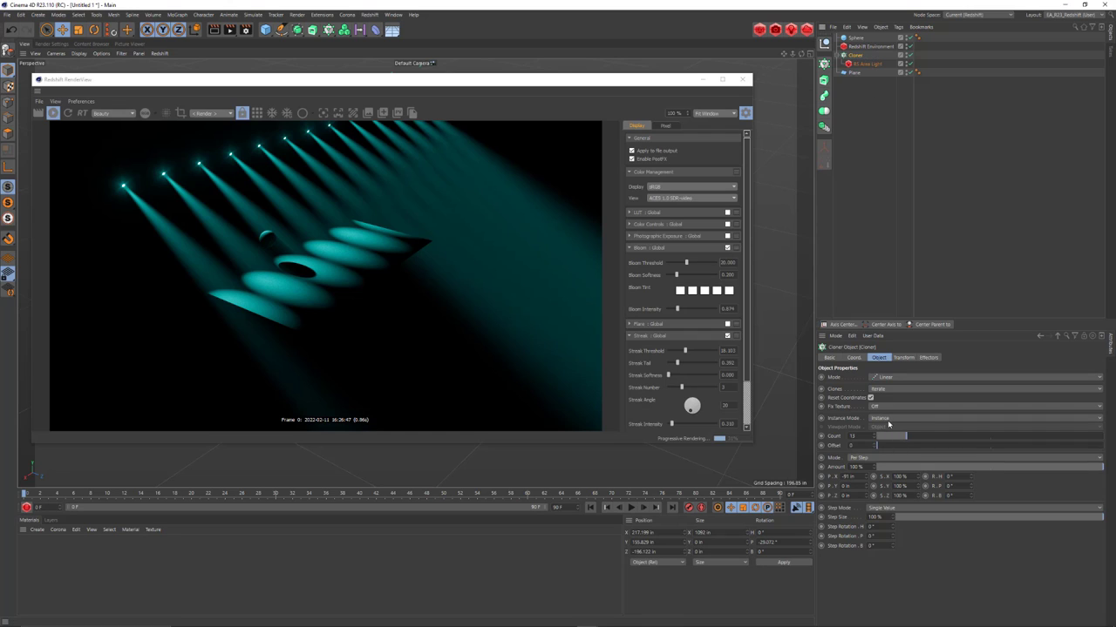
pyautogui.click(888, 424)
pyautogui.click(906, 436)
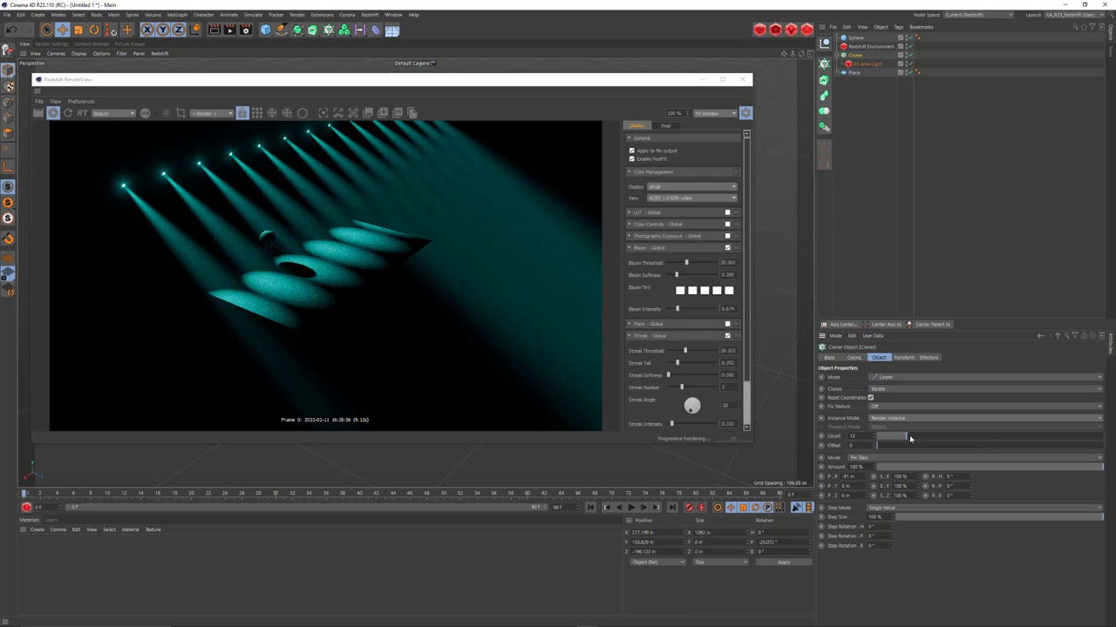
pyautogui.click(52, 114)
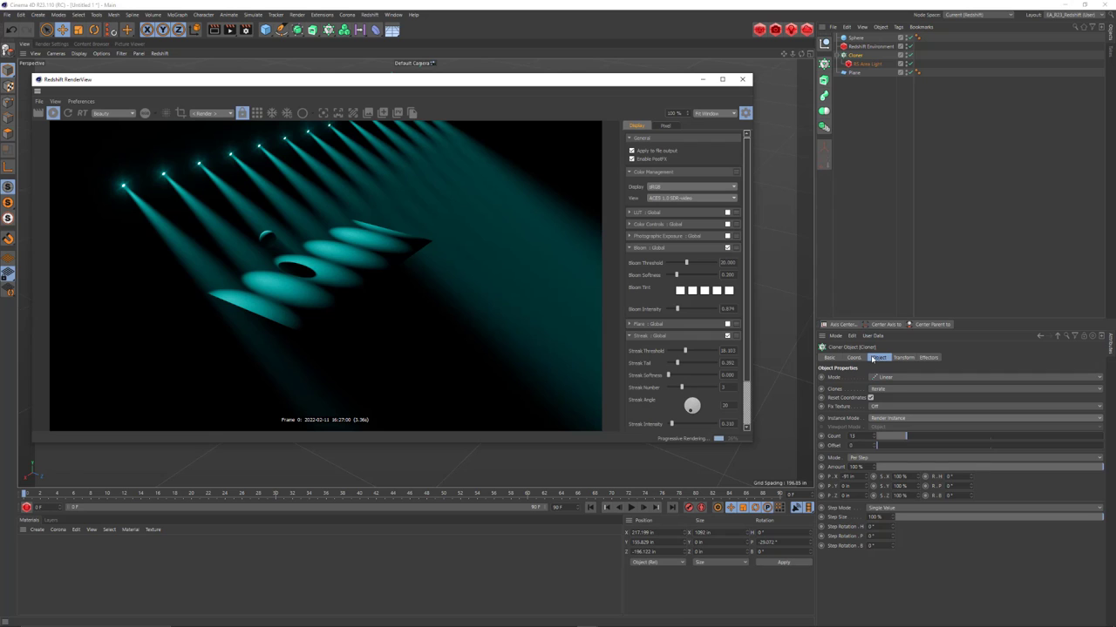
pyautogui.click(892, 420)
pyautogui.click(910, 427)
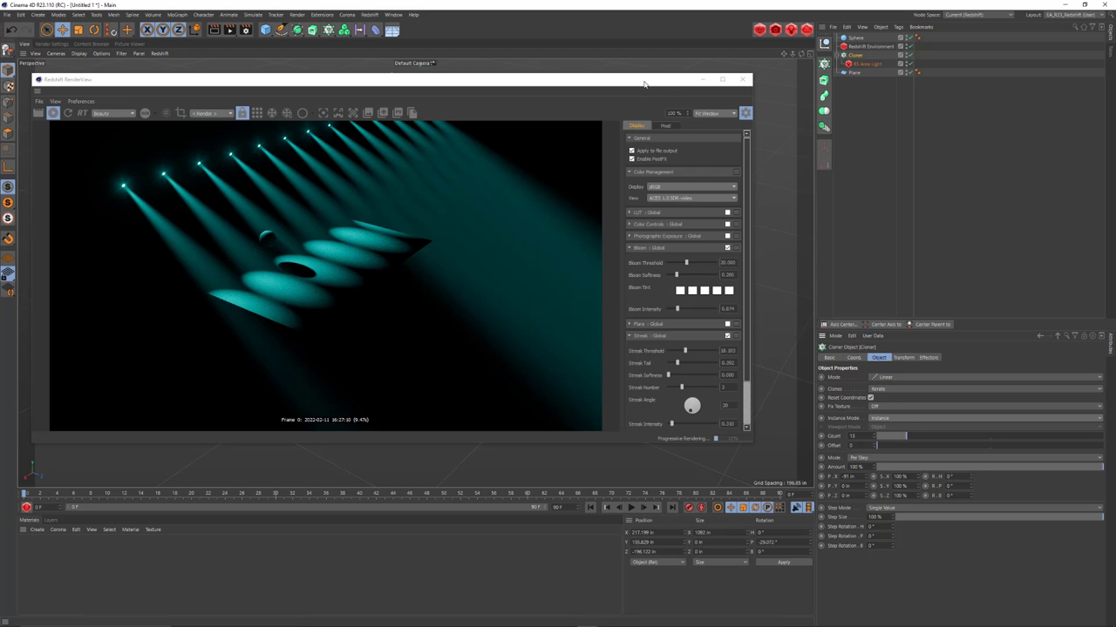
# - Shift the Cloner slightly left and down and rearrange the RenderView window
pyautogui.moveTo(631, 79); pyautogui.dragTo(669, 185)
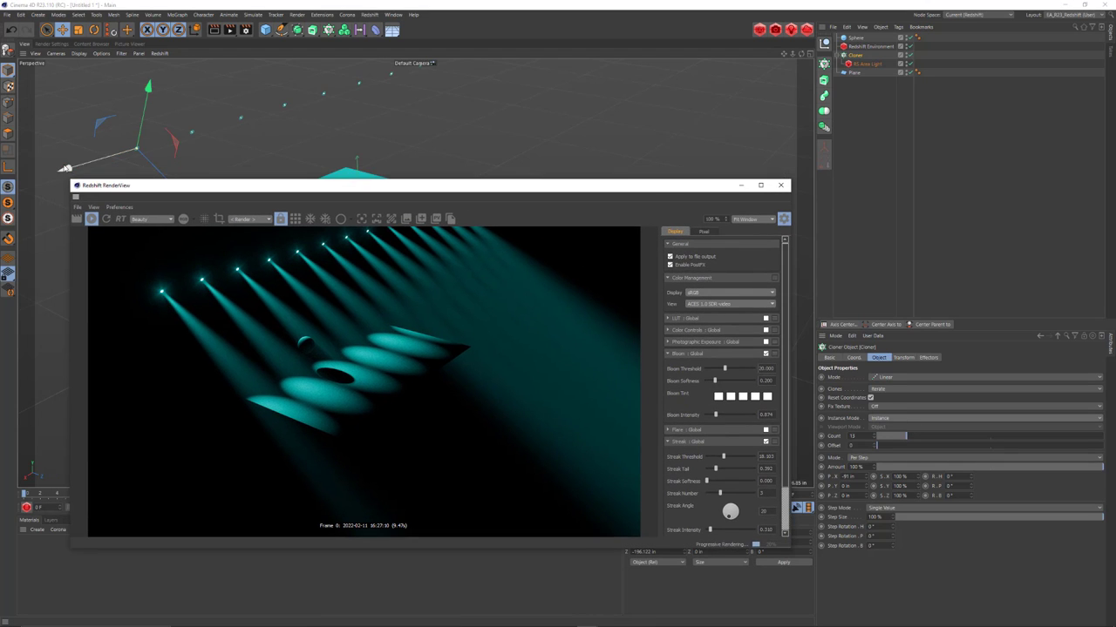
pyautogui.moveTo(61, 167); pyautogui.dragTo(49, 169)
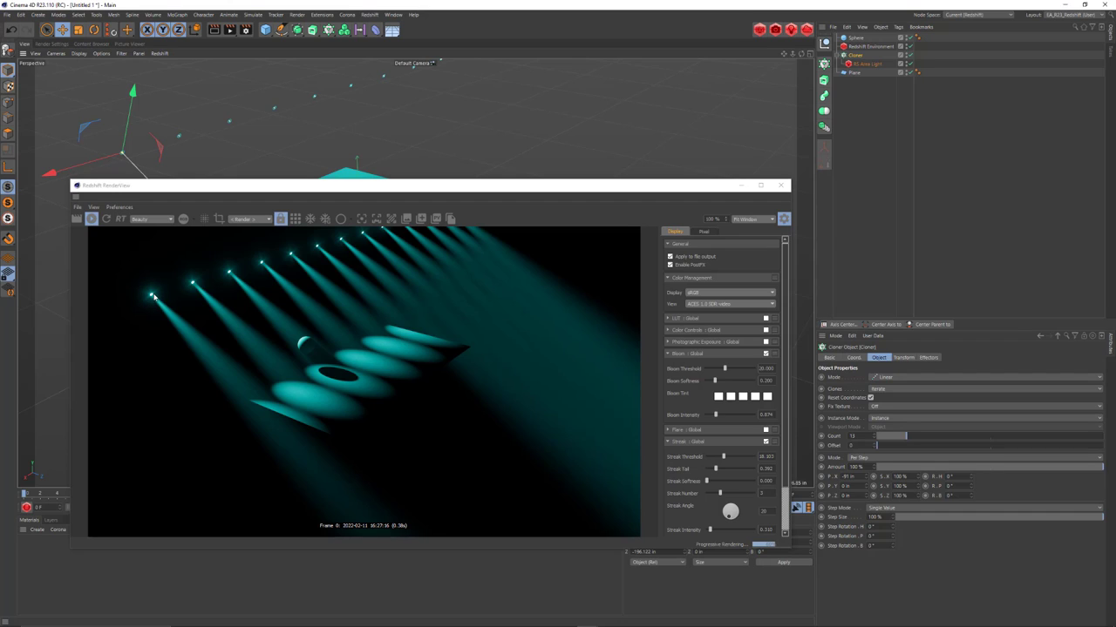
pyautogui.click(865, 64)
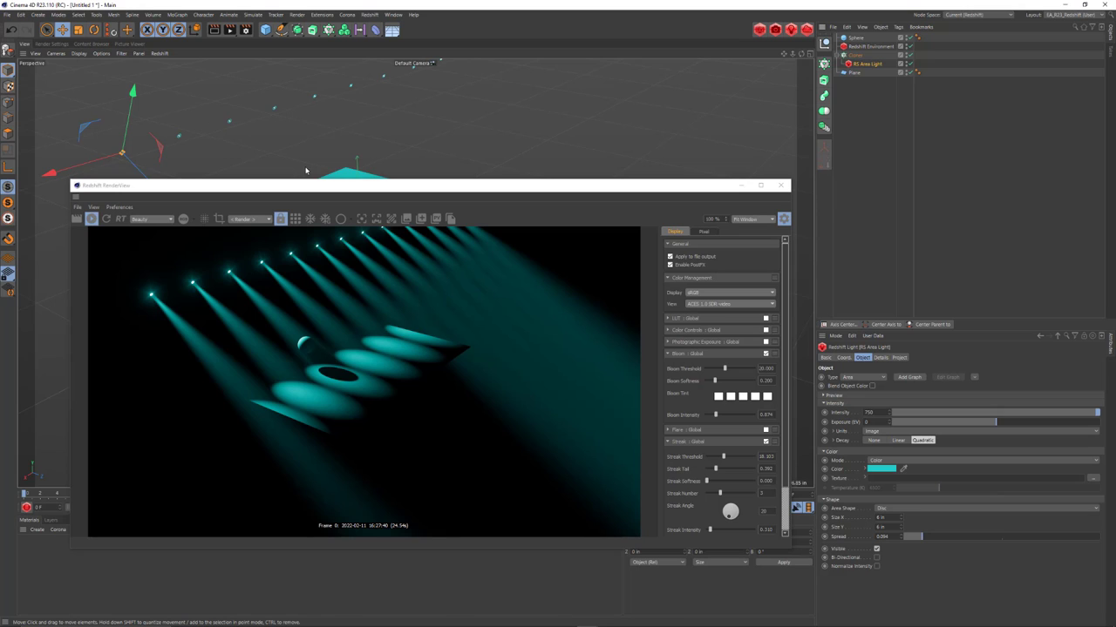
pyautogui.moveTo(315, 188); pyautogui.dragTo(296, 215)
pyautogui.click(855, 55)
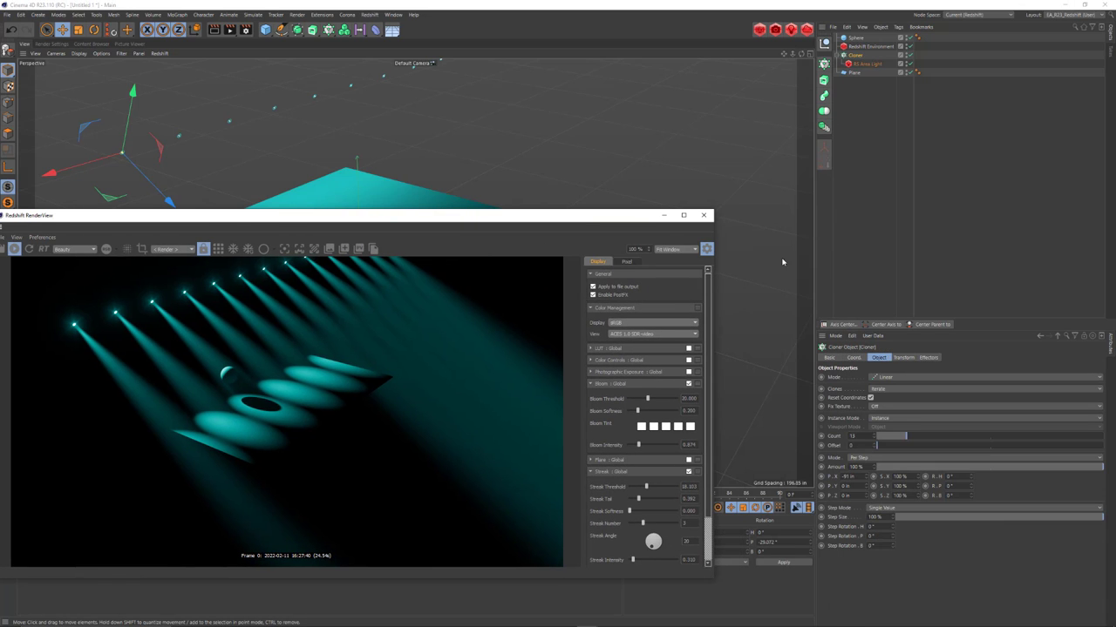
pyautogui.moveTo(597, 215); pyautogui.dragTo(676, 169)
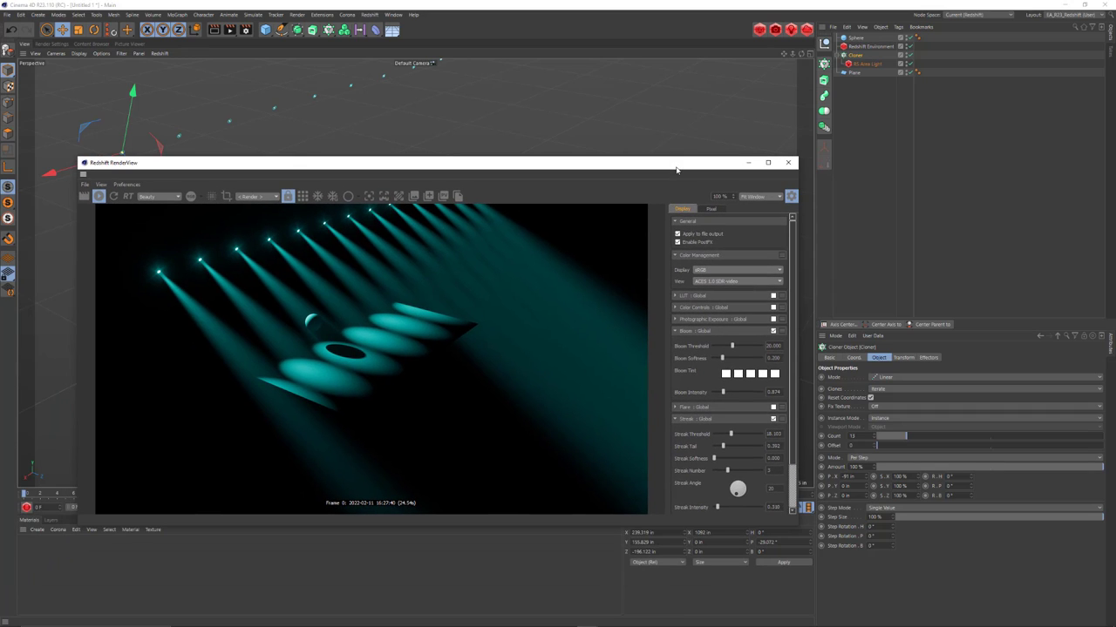
pyautogui.moveTo(439, 170); pyautogui.dragTo(438, 184)
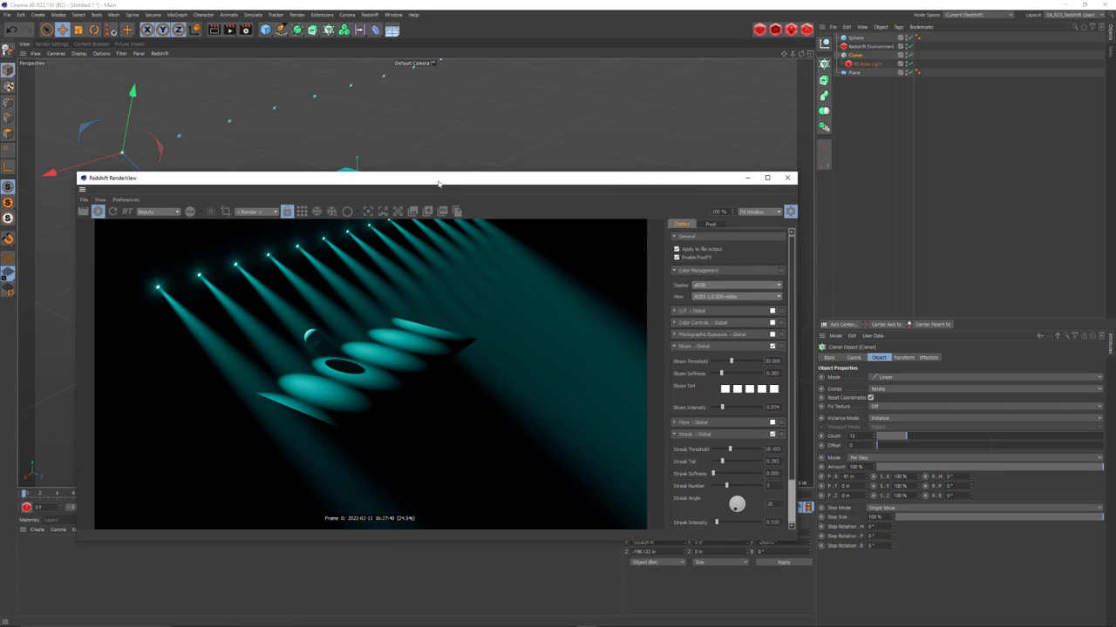
pyautogui.click(852, 56)
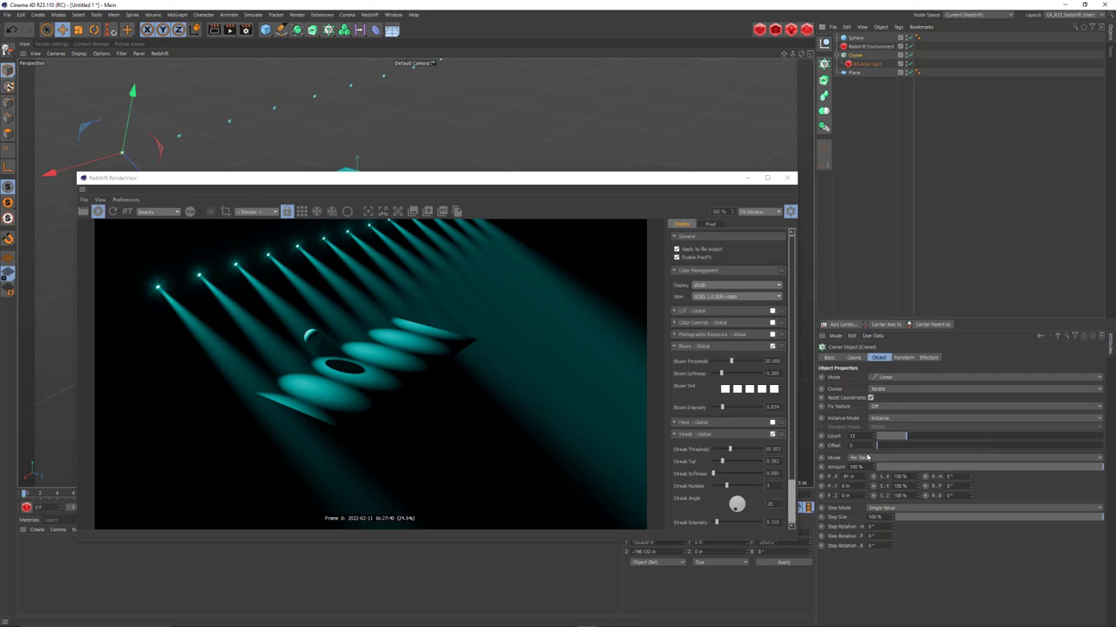
# - Try a Radial cloner layout with a wider radius in the ZY plane
pyautogui.click(895, 380)
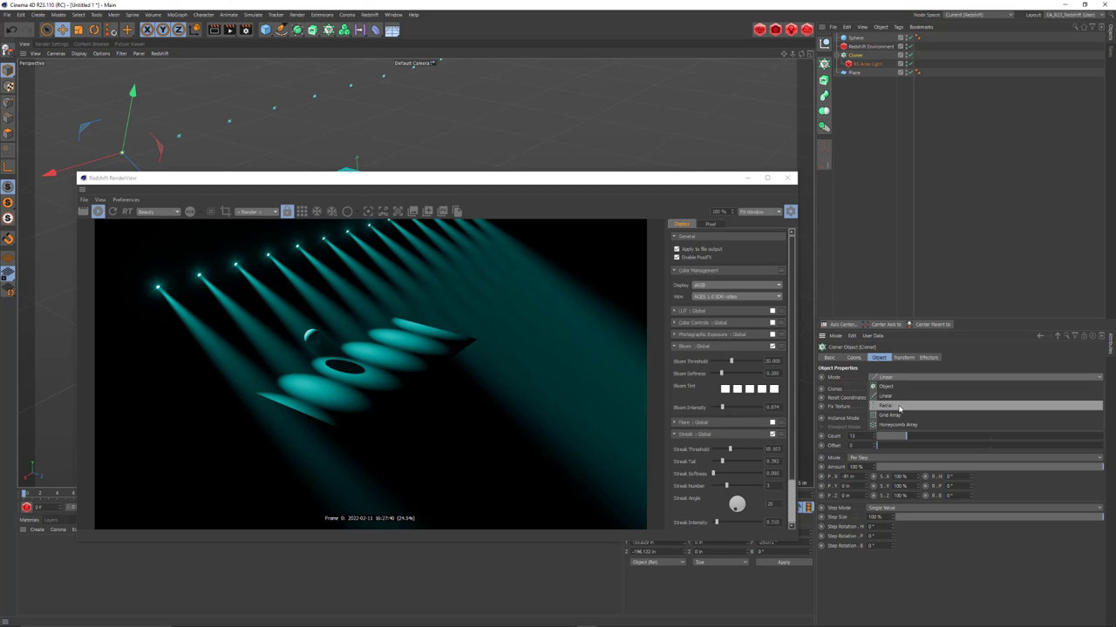
pyautogui.click(899, 406)
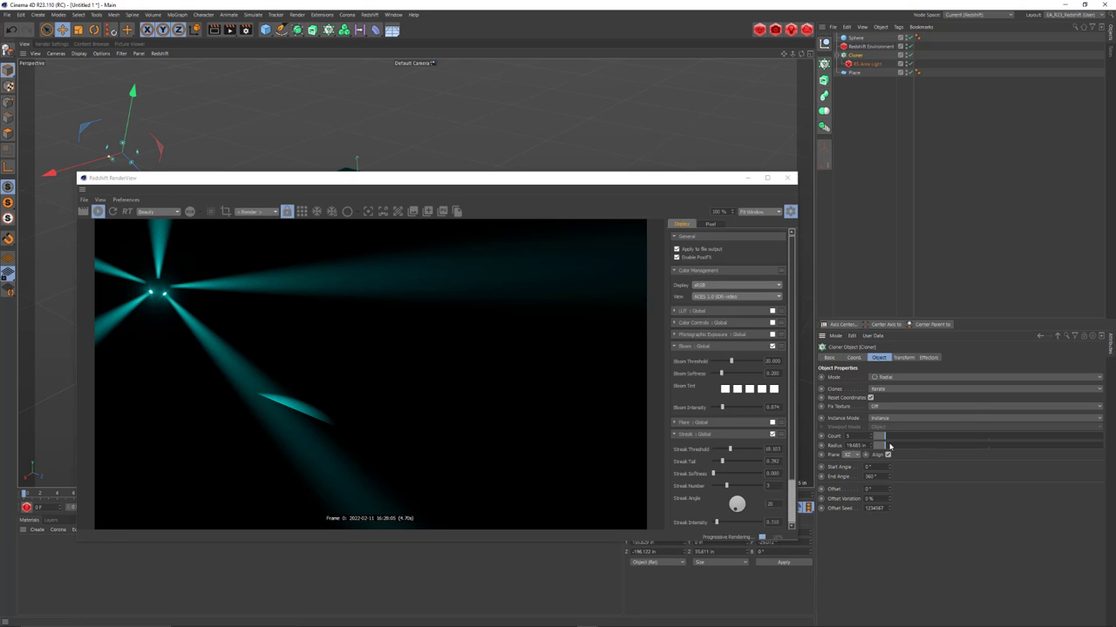
pyautogui.moveTo(889, 447); pyautogui.dragTo(921, 447)
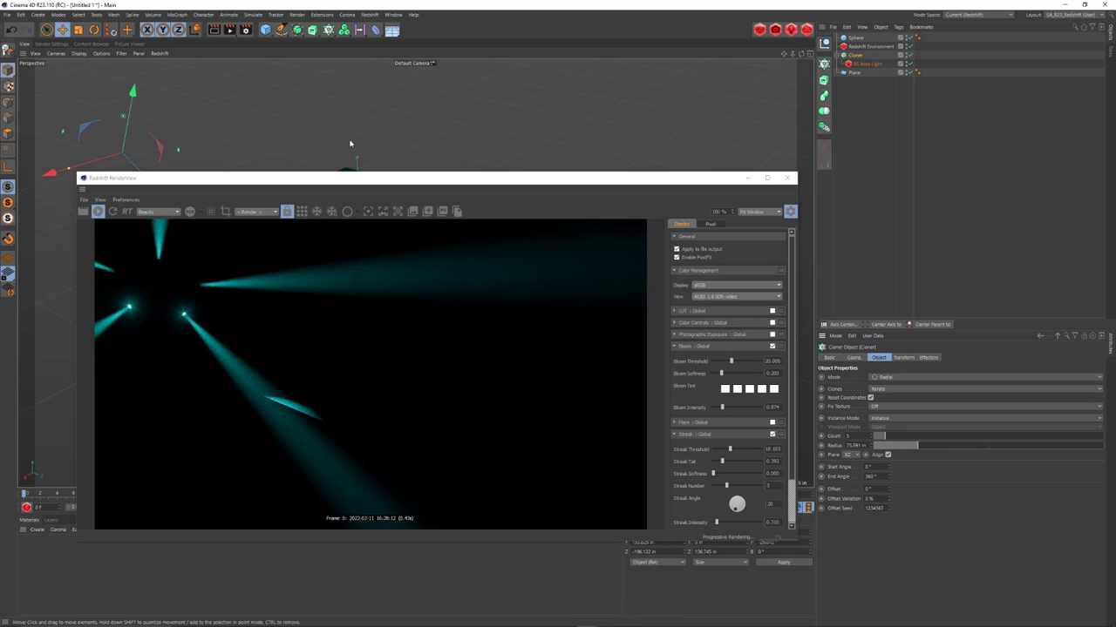
pyautogui.keyDown('alt'); pyautogui.moveTo(349, 143); pyautogui.dragTo(319, 135); pyautogui.keyUp('alt')
pyautogui.click(849, 455)
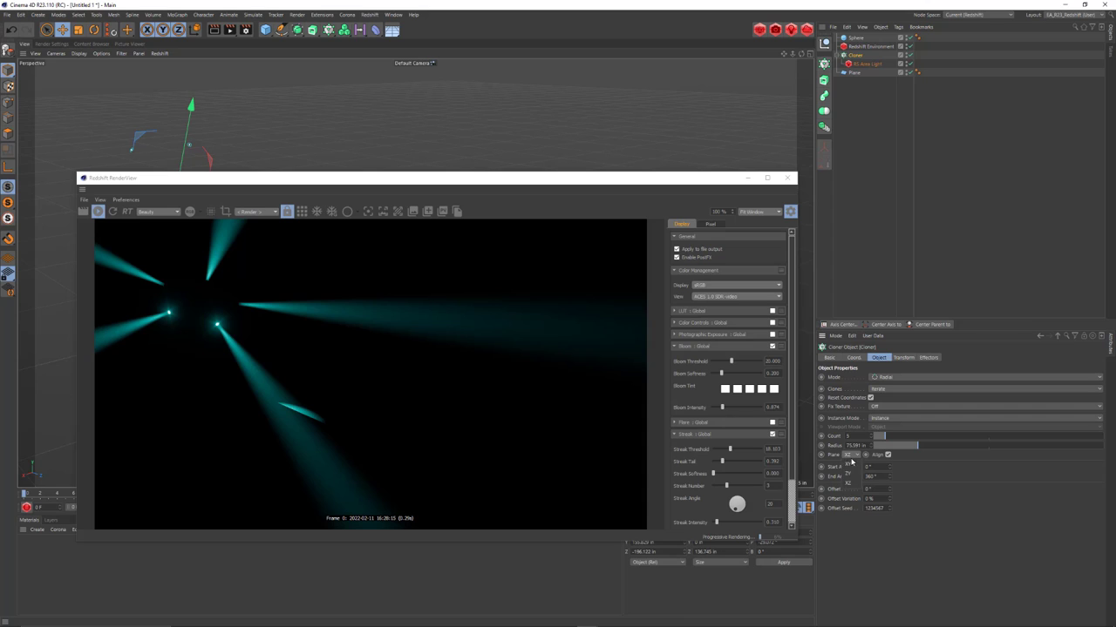
pyautogui.click(853, 472)
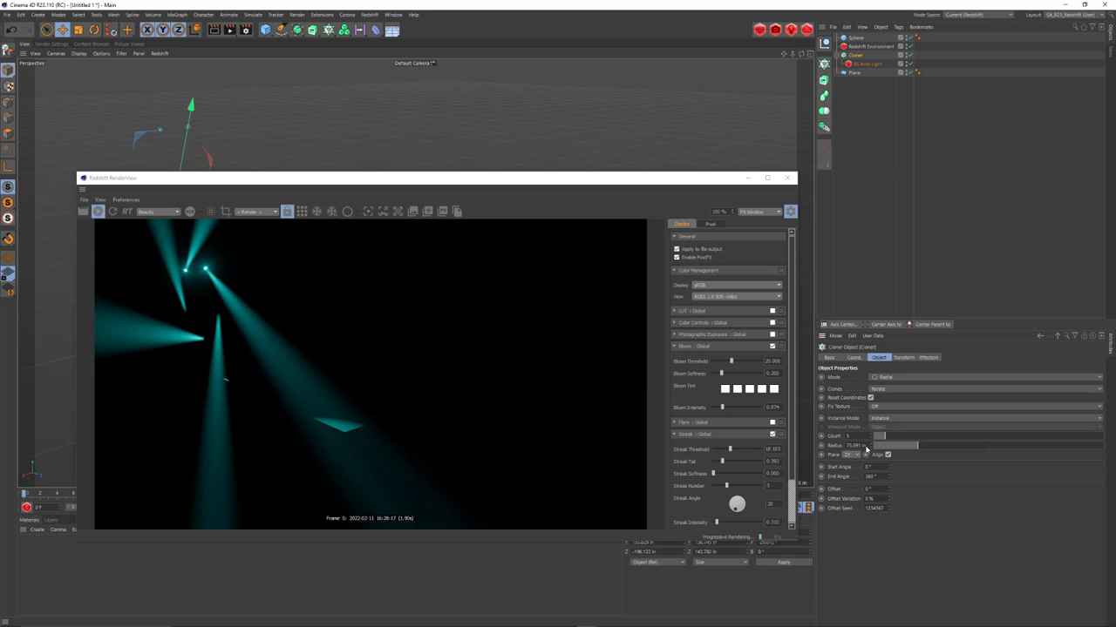
# - Switch the Cloner mode to Grid Array
pyautogui.moveTo(619, 183); pyautogui.dragTo(686, 163)
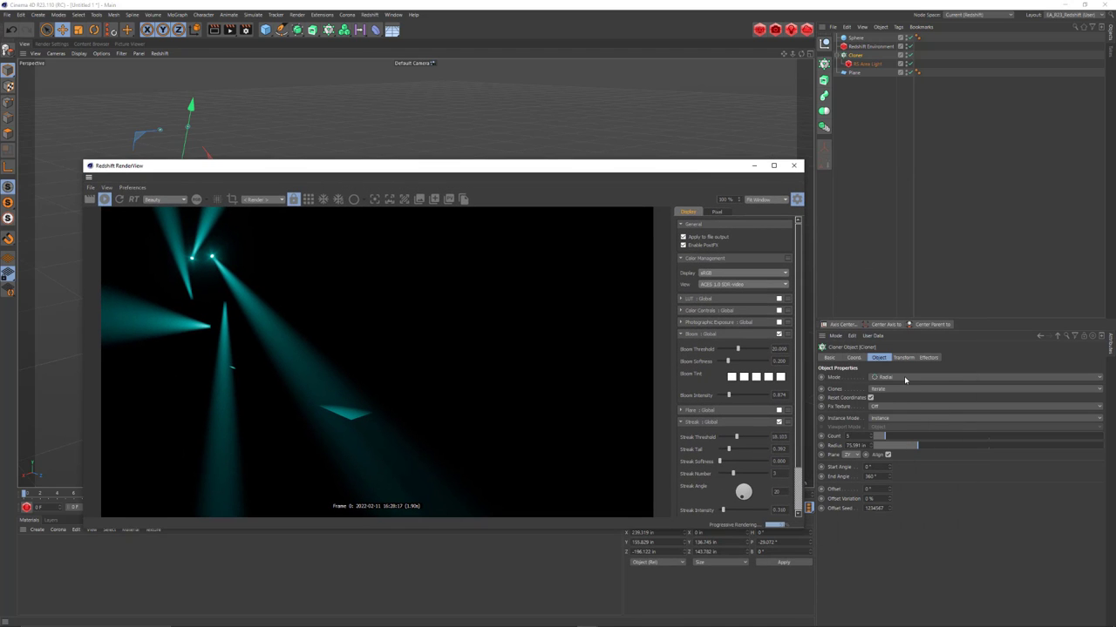
pyautogui.click(903, 375)
pyautogui.click(955, 415)
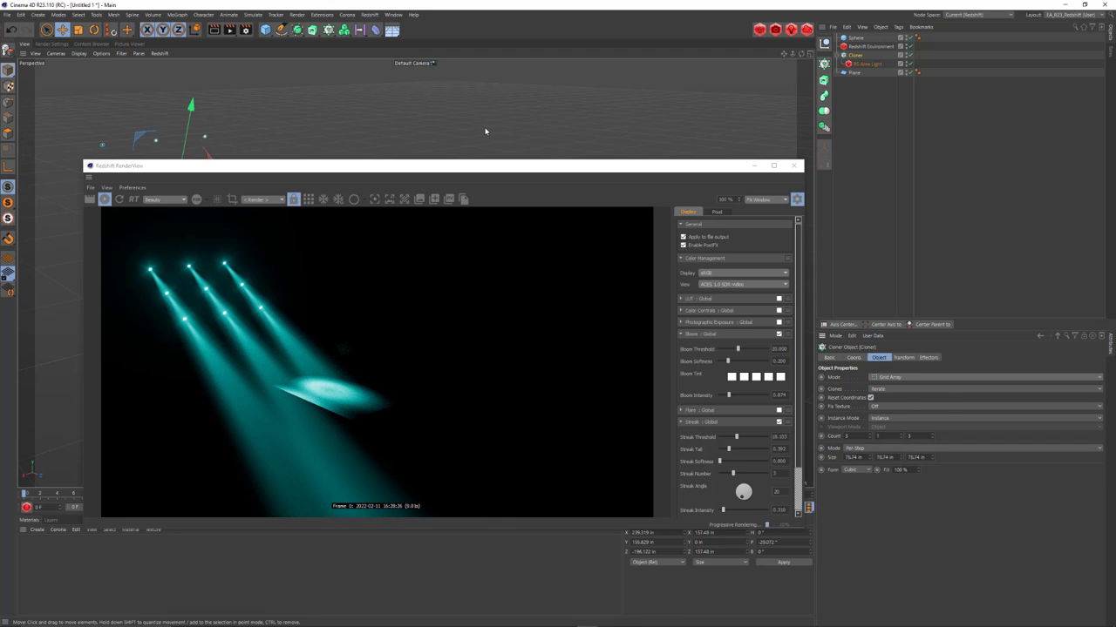
# - Set one Grid Array Count to 1, leaving a flat 3-by-3 layer of nine lights
pyautogui.keyDown('alt'); pyautogui.moveTo(486, 130); pyautogui.dragTo(705, 108); pyautogui.keyUp('alt')
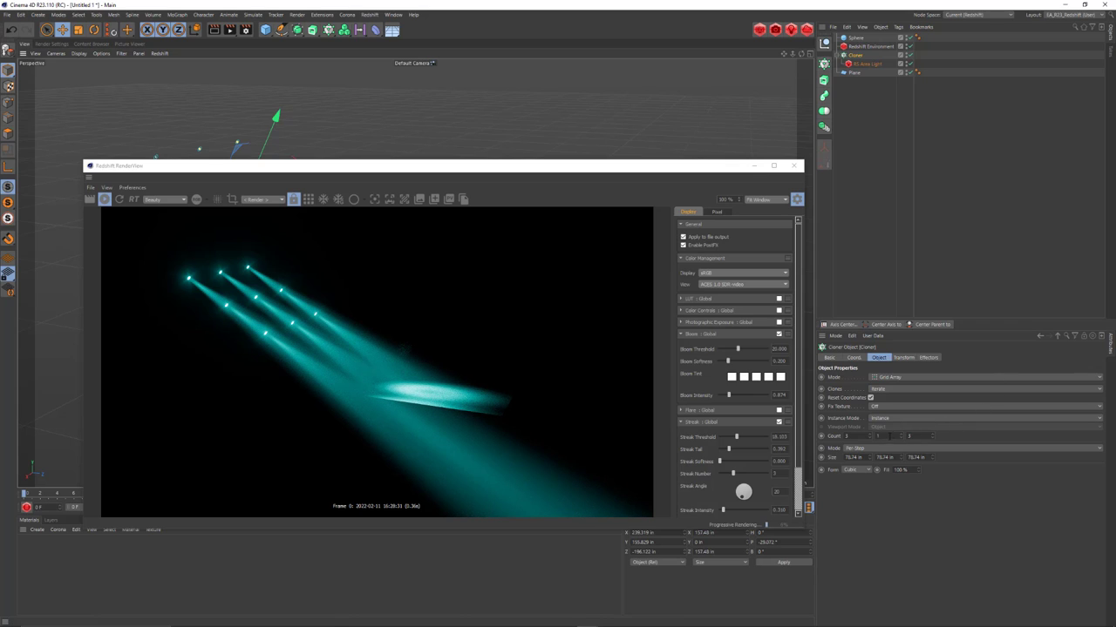
pyautogui.press('Return')
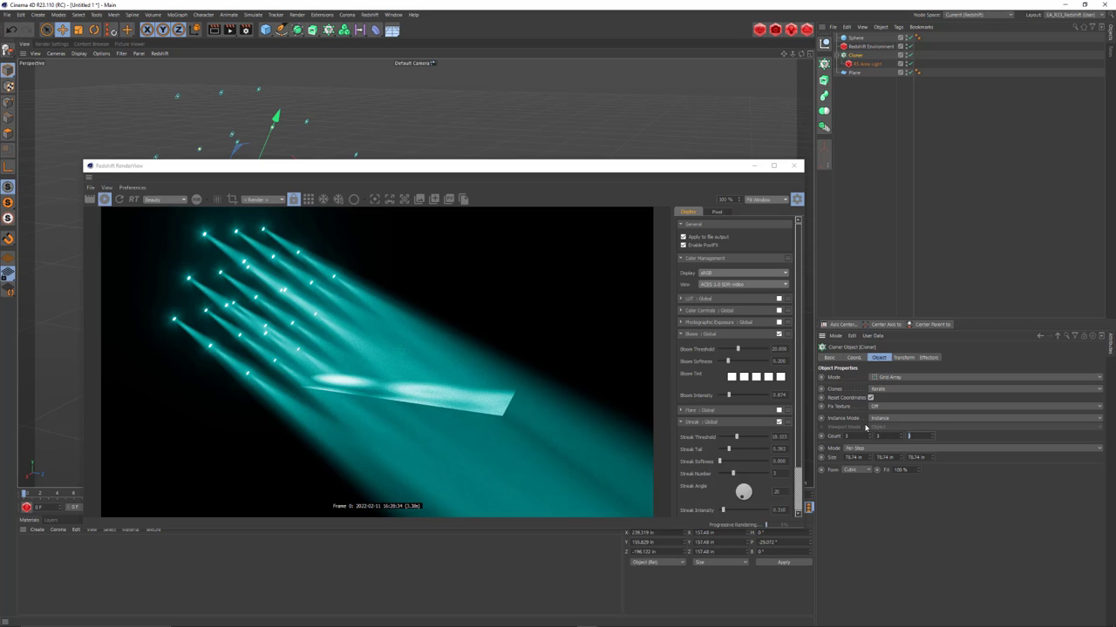
pyautogui.write('1')
pyautogui.press('Return')
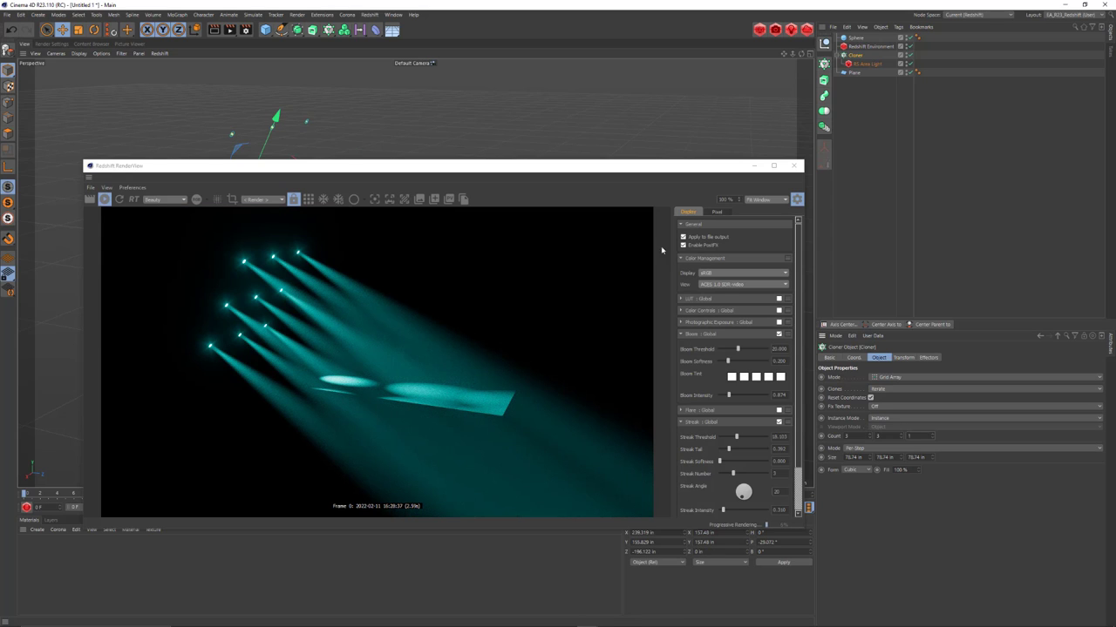
pyautogui.moveTo(583, 169); pyautogui.dragTo(620, 193)
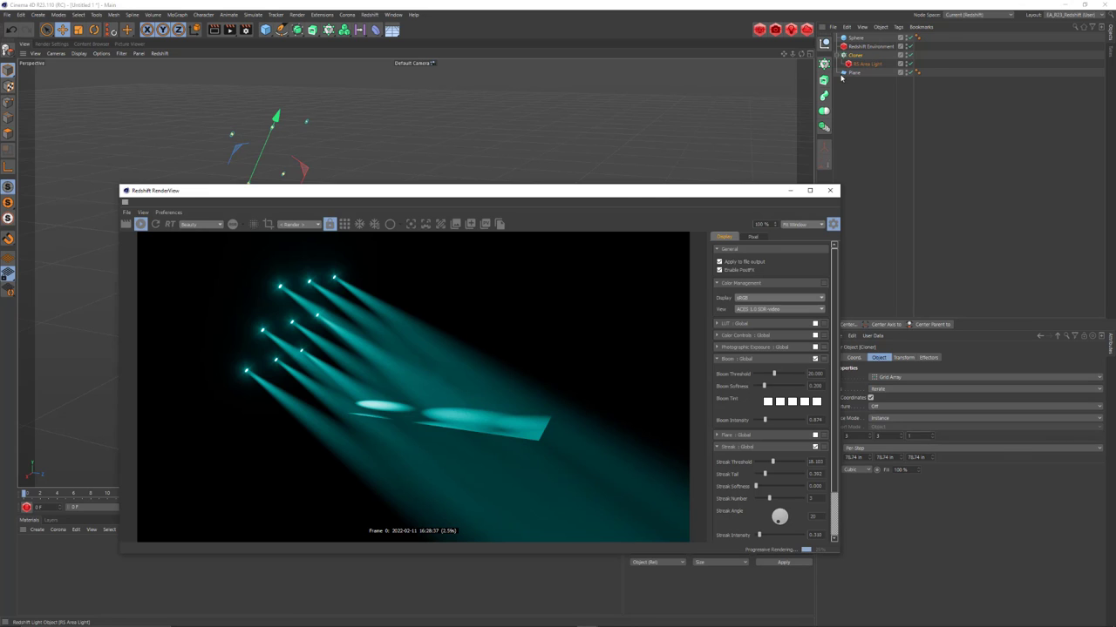
pyautogui.moveTo(640, 195); pyautogui.dragTo(641, 165)
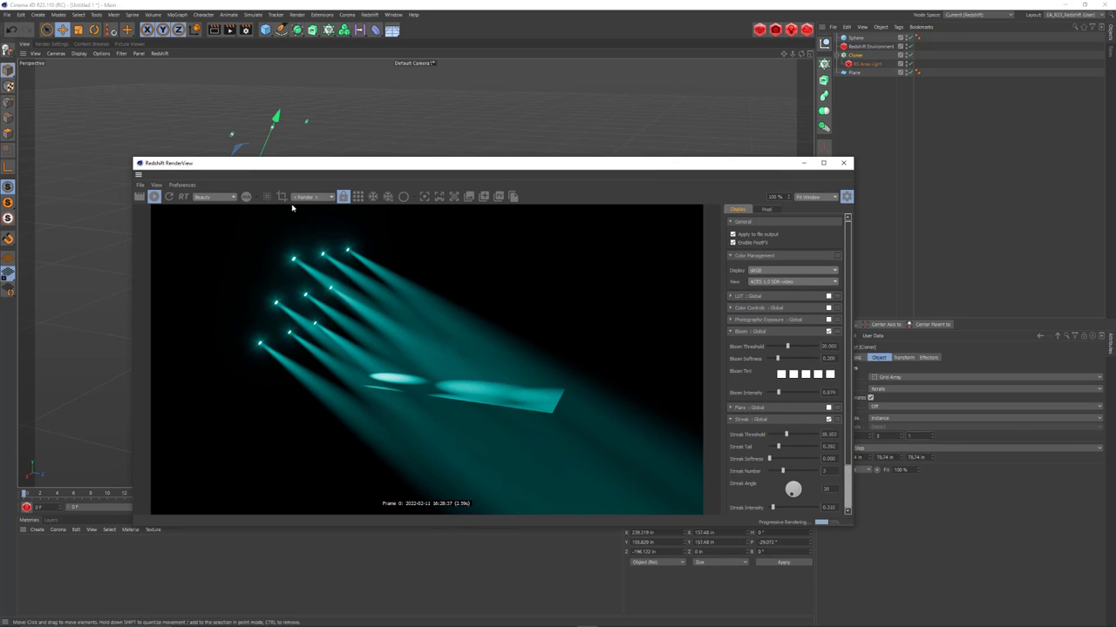
pyautogui.moveTo(432, 164); pyautogui.dragTo(373, 177)
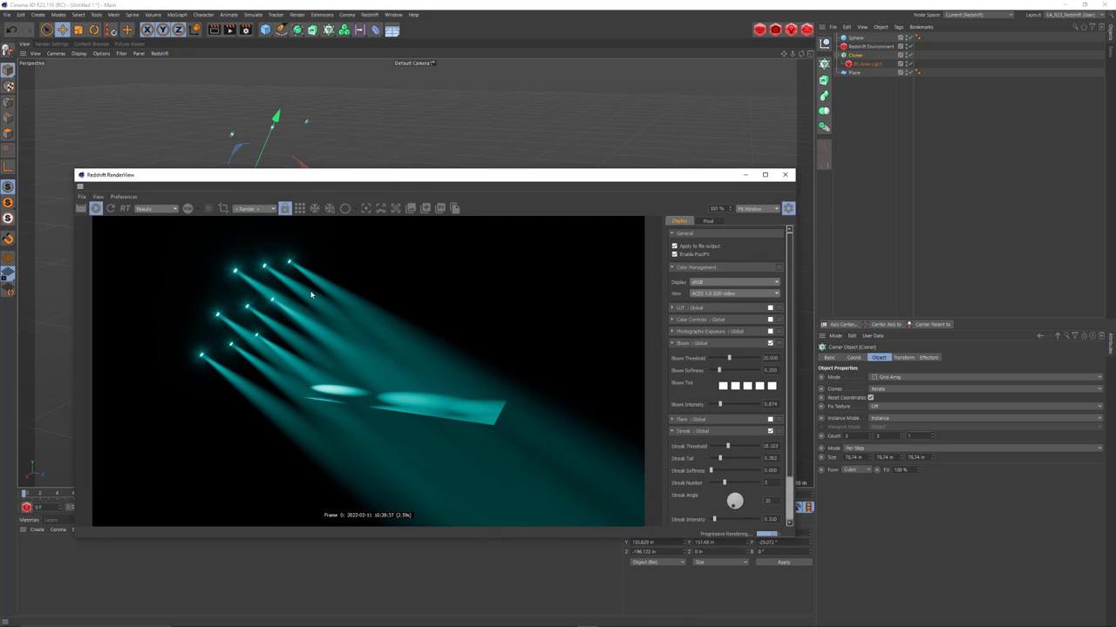
pyautogui.moveTo(427, 175); pyautogui.dragTo(440, 262)
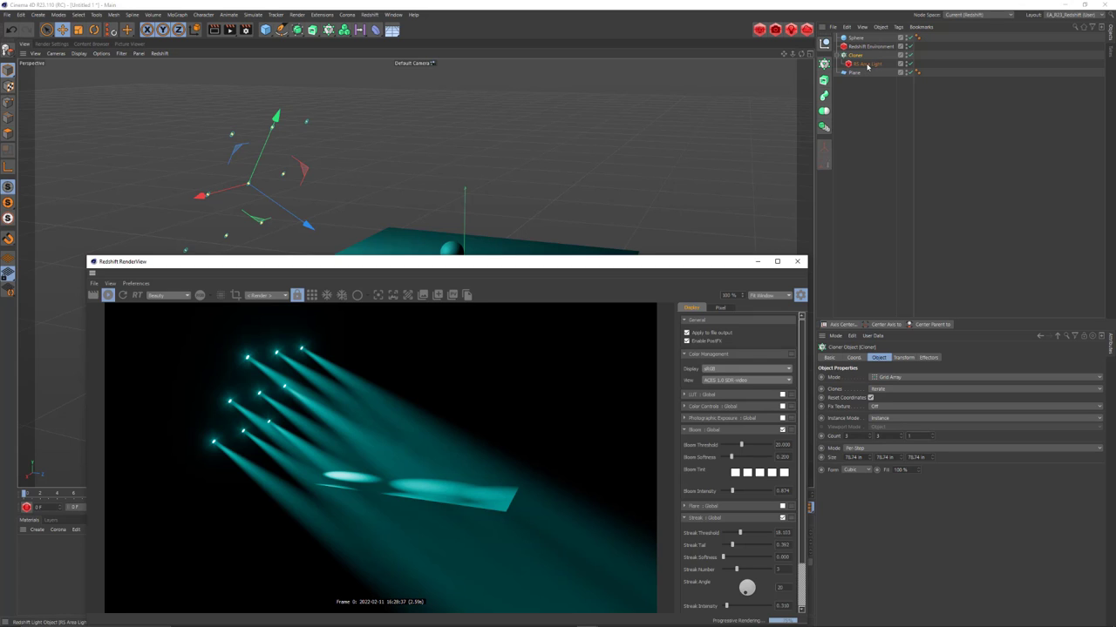
# - Duplicate the Cloner and pull its copied area light out as a standalone light
pyautogui.keyDown('ctrl'); pyautogui.moveTo(867, 65); pyautogui.dragTo(856, 51); pyautogui.keyUp('ctrl')
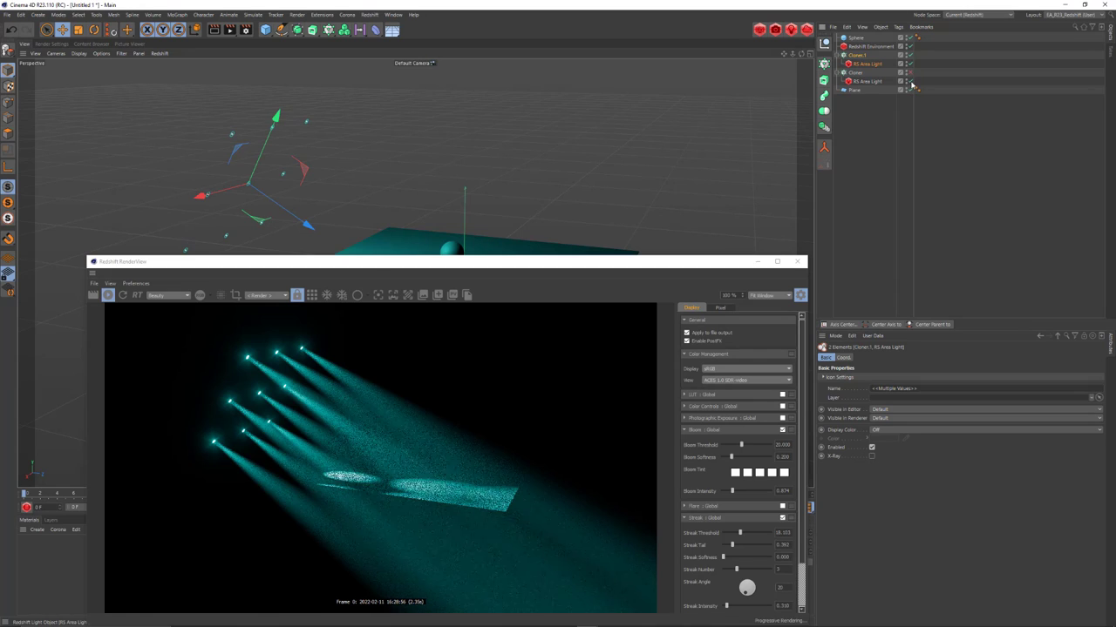
pyautogui.click(864, 64)
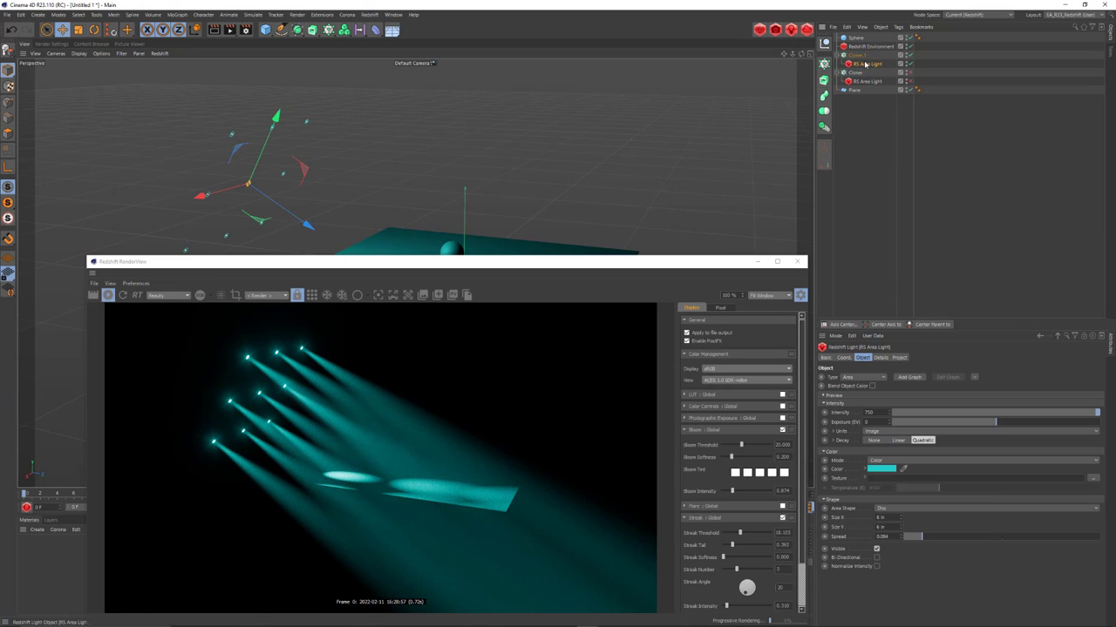
pyautogui.moveTo(864, 64); pyautogui.dragTo(858, 51)
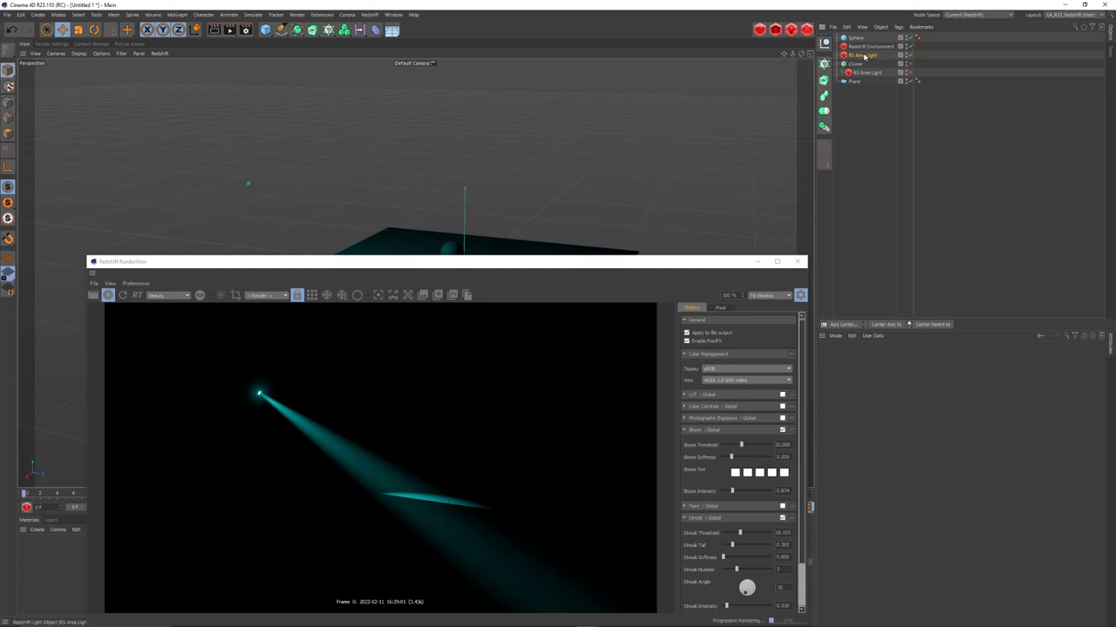
pyautogui.click(865, 56)
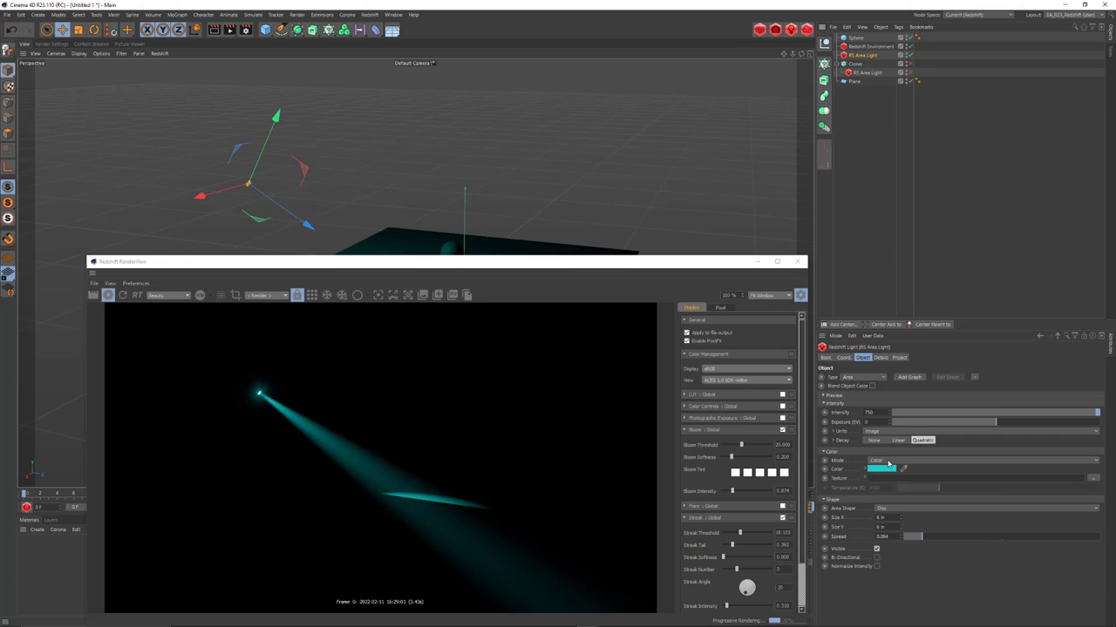
# - Make the standalone light rectangular, widen it to about 21.5 in, and raise it
pyautogui.click(897, 509)
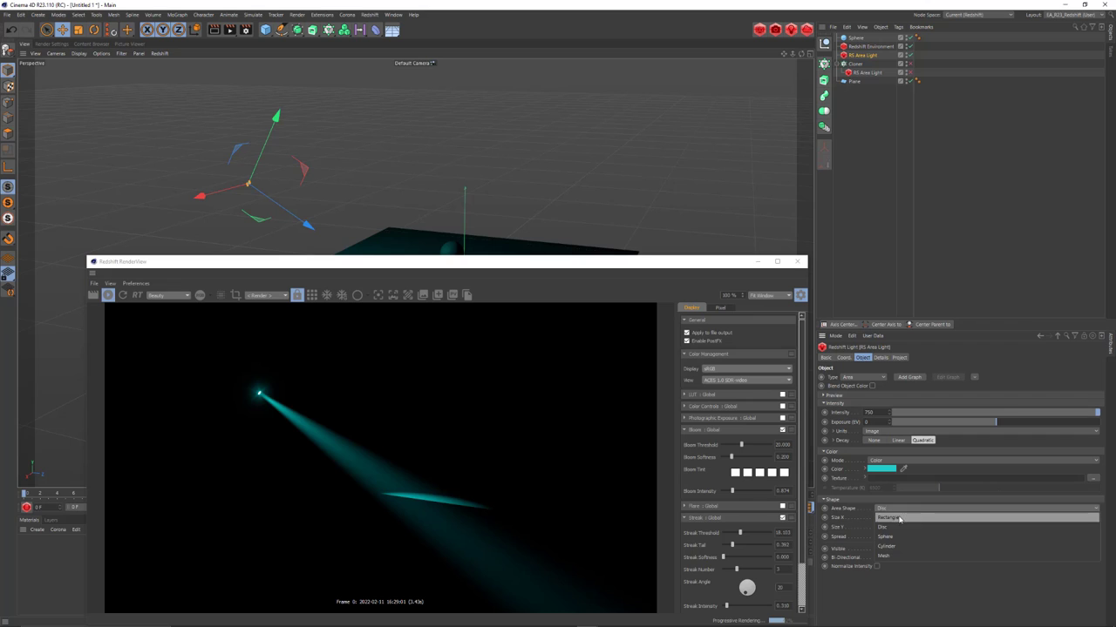
pyautogui.click(906, 520)
pyautogui.moveTo(251, 185); pyautogui.dragTo(132, 217)
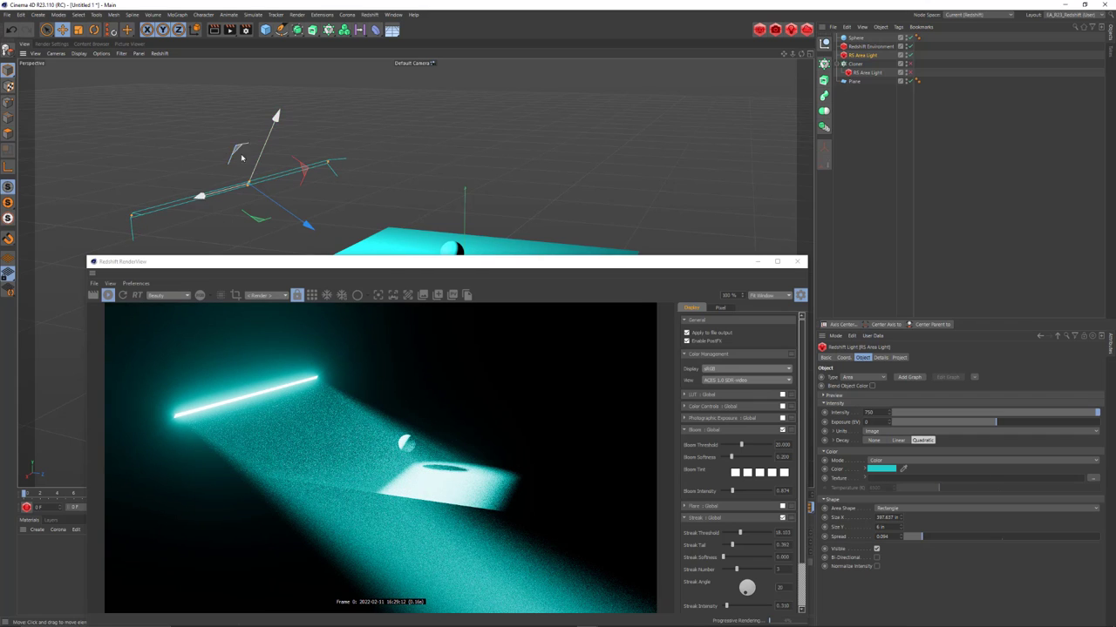
pyautogui.moveTo(313, 157); pyautogui.dragTo(314, 93)
pyautogui.press('r')
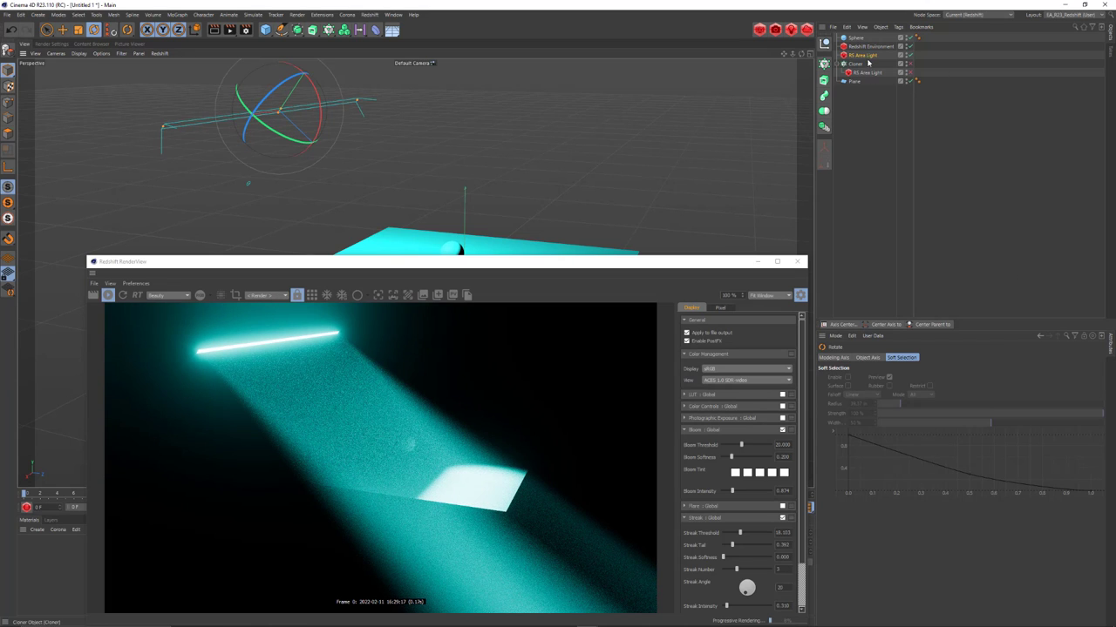
# - Try light Intensity 400, then 300, widening the Spread for a softer beam
pyautogui.click(939, 72)
pyautogui.doubleClick(868, 412)
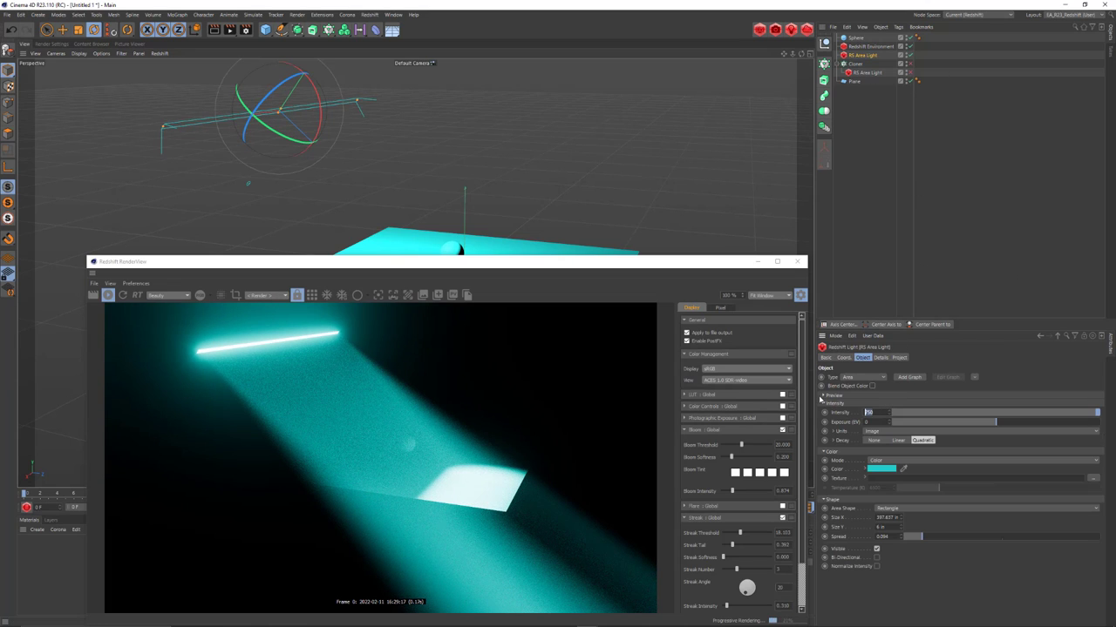
pyautogui.write('400')
pyautogui.press('Return')
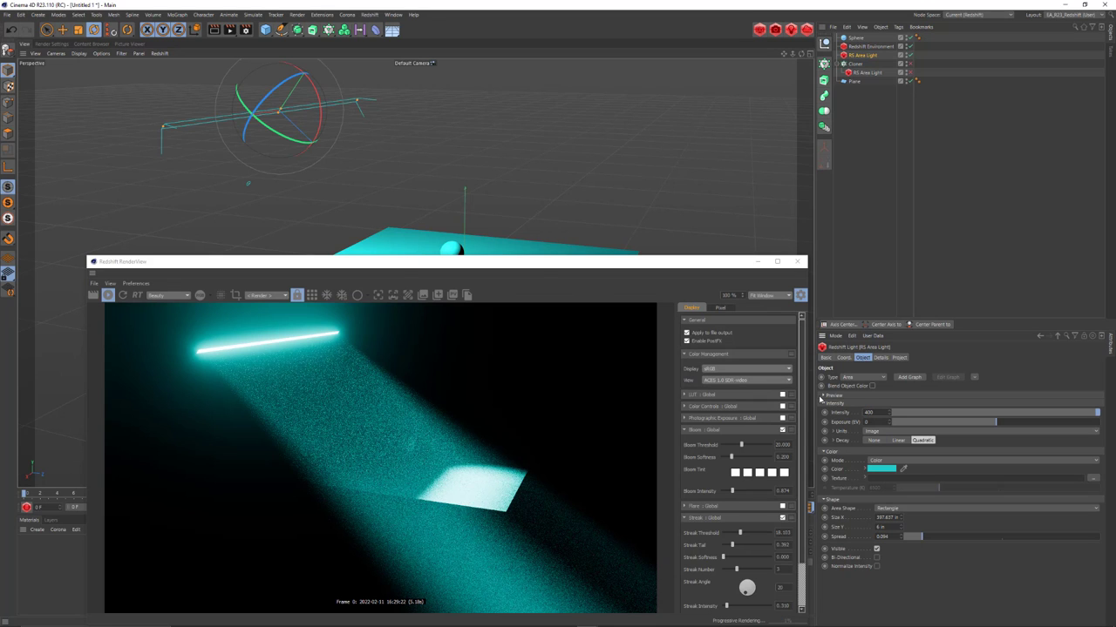
pyautogui.moveTo(917, 535)
pyautogui.mouseDown()
pyautogui.moveTo(970, 537)
pyautogui.moveTo(906, 545)
pyautogui.moveTo(937, 545)
pyautogui.mouseUp()
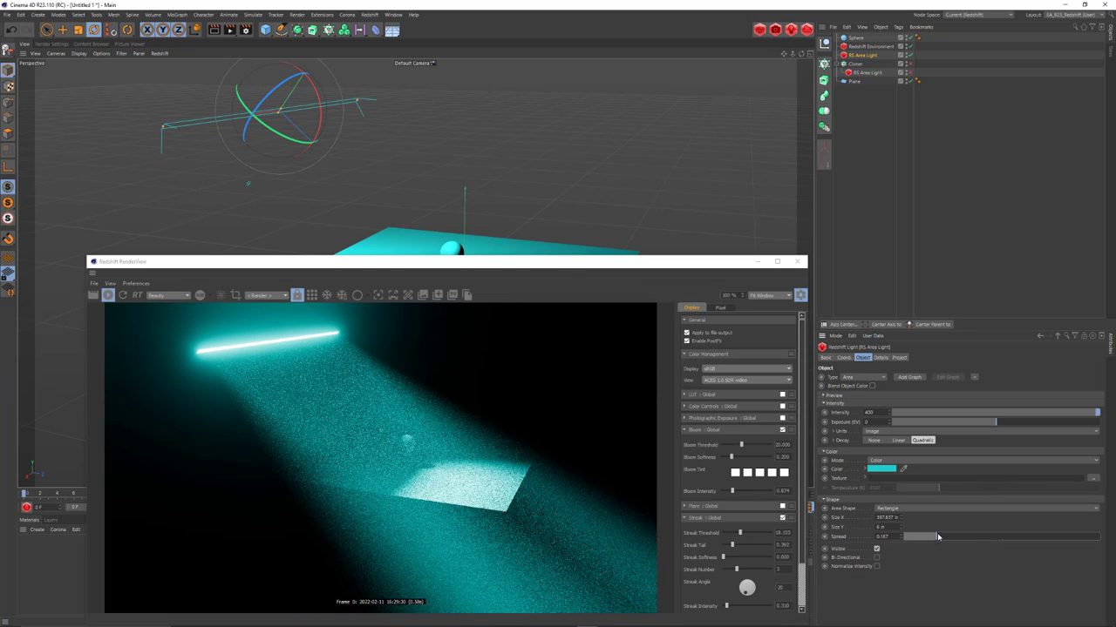
pyautogui.doubleClick(869, 412)
pyautogui.write('300')
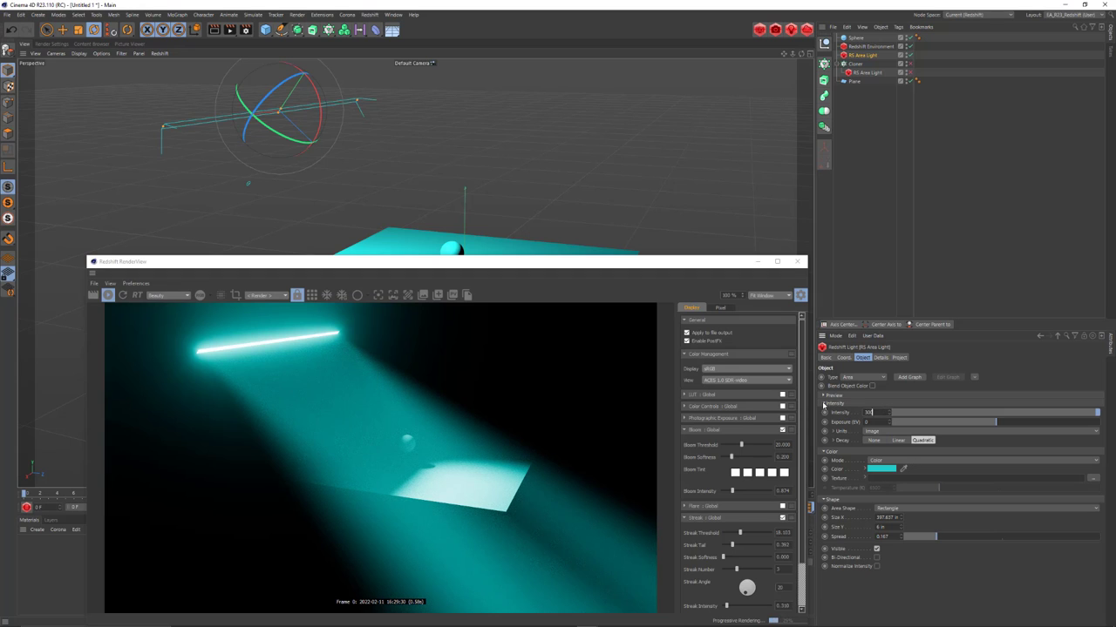
pyautogui.press('Return')
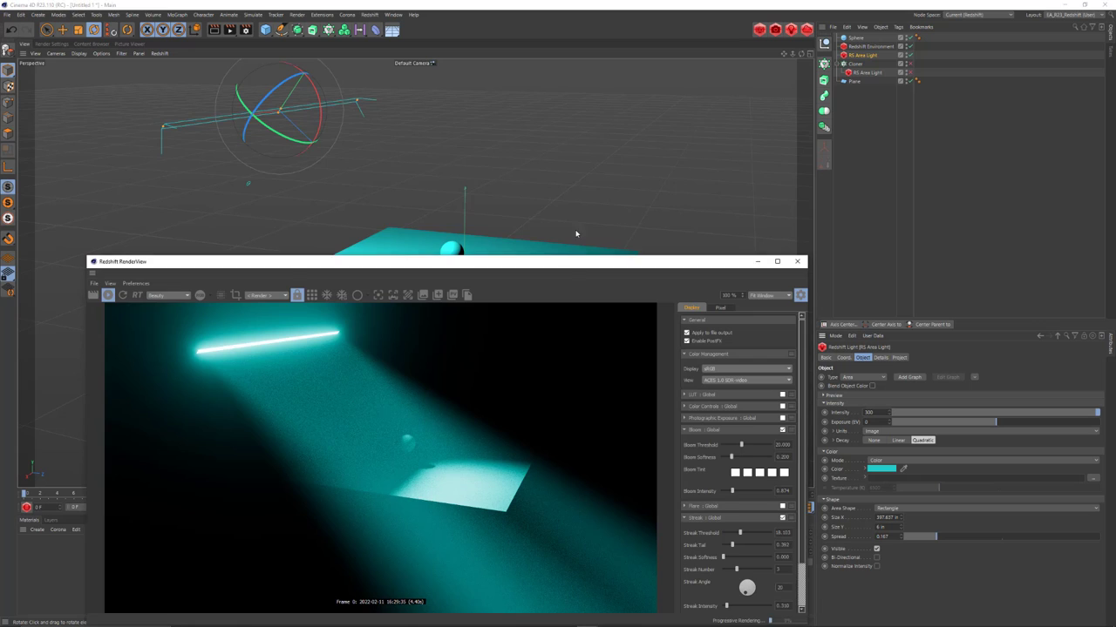
pyautogui.moveTo(580, 266); pyautogui.dragTo(557, 129)
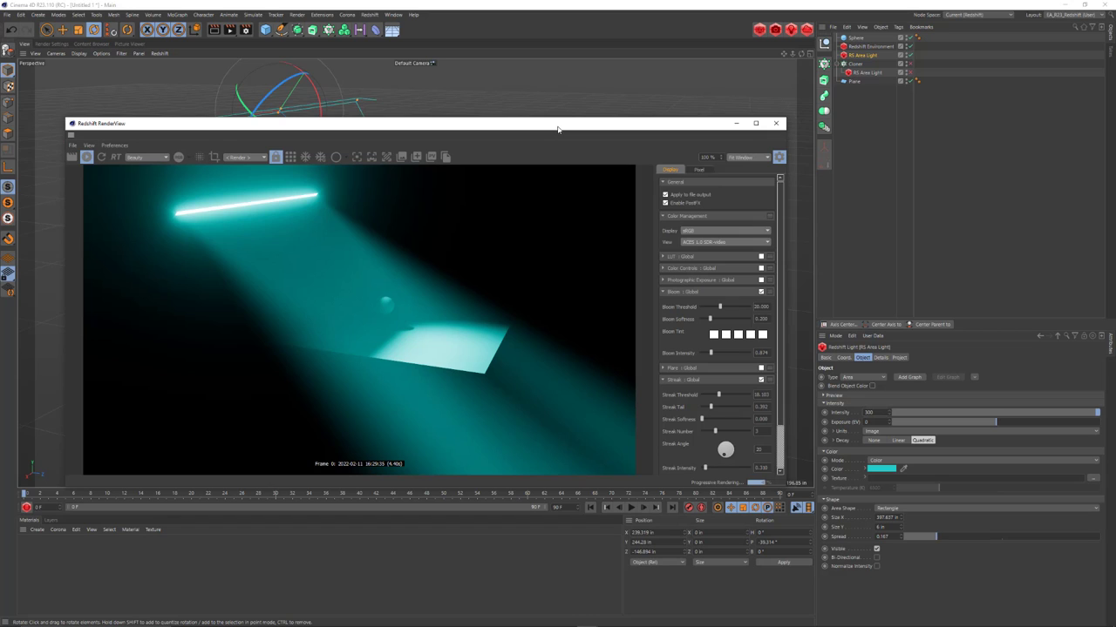
# - Set Size Y to 1 in and Intensity to 600, then tilt the light further down
pyautogui.click(926, 460)
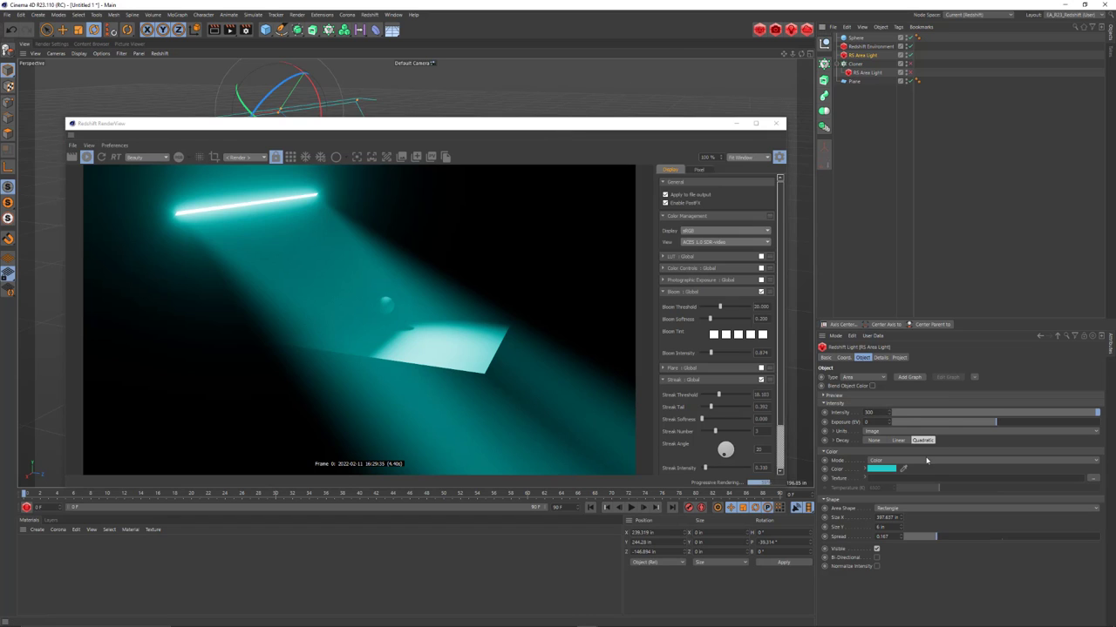
pyautogui.doubleClick(881, 528)
pyautogui.write('2')
pyautogui.press('Return')
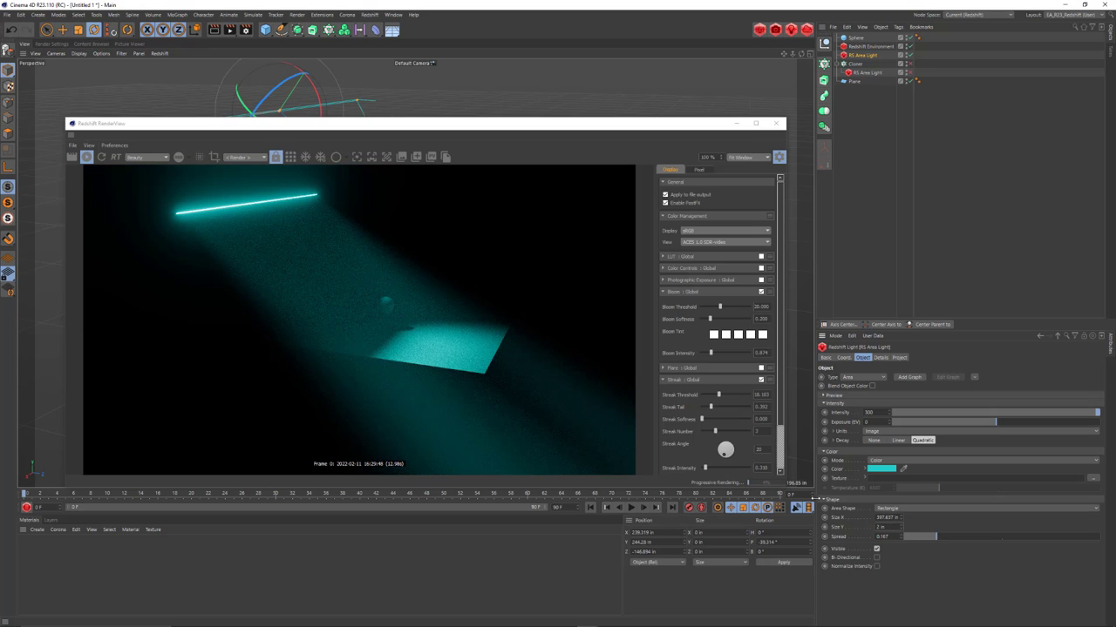
pyautogui.doubleClick(882, 537)
pyautogui.doubleClick(881, 527)
pyautogui.write('1')
pyautogui.press('Return')
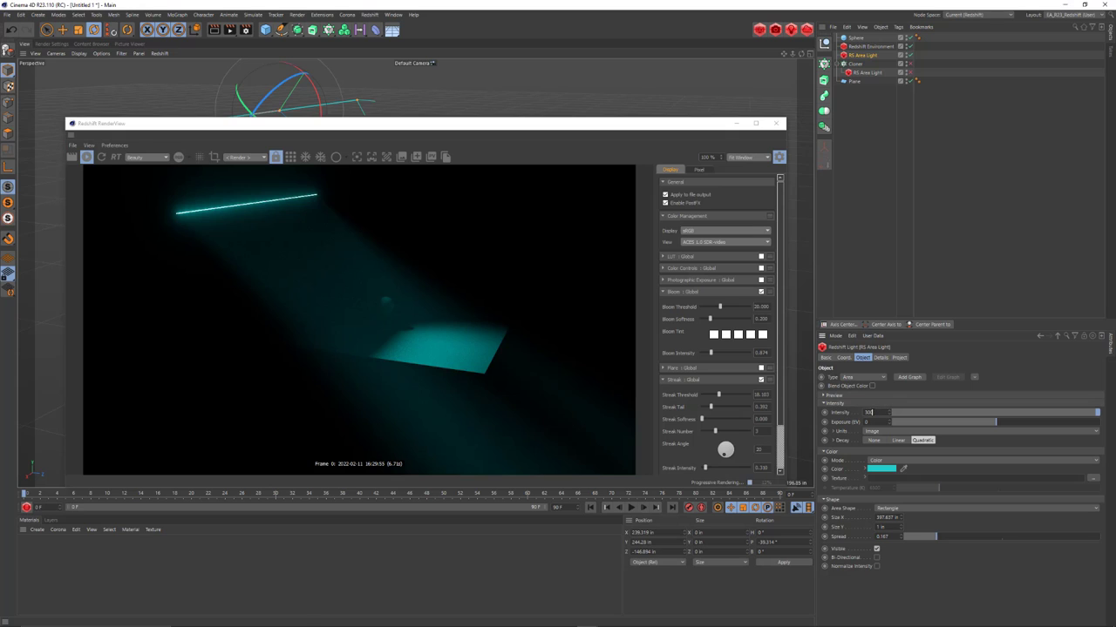
pyautogui.press('BackSpace')
pyautogui.press('Return')
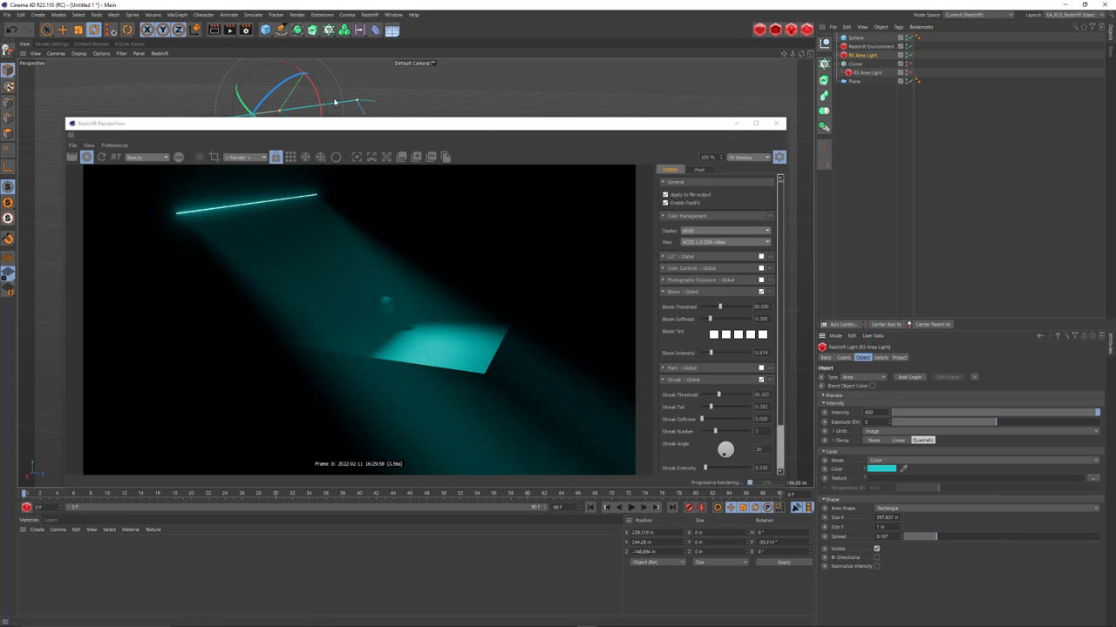
pyautogui.moveTo(334, 102); pyautogui.dragTo(342, 231)
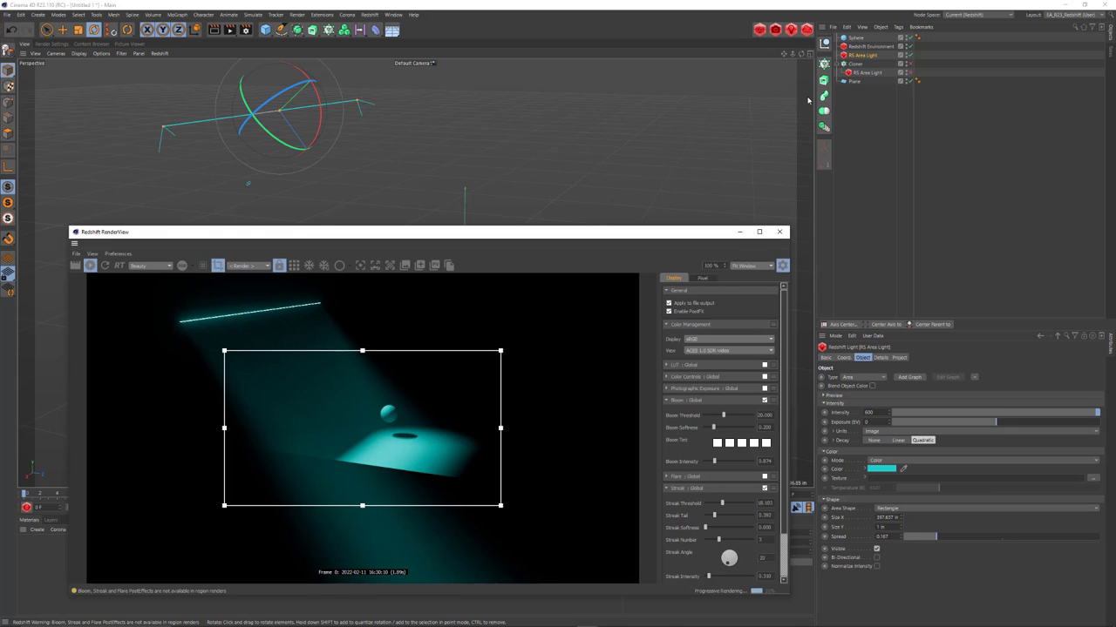
# - Slide the strip light right and expand the RenderView region box to the full frame
pyautogui.press('e')
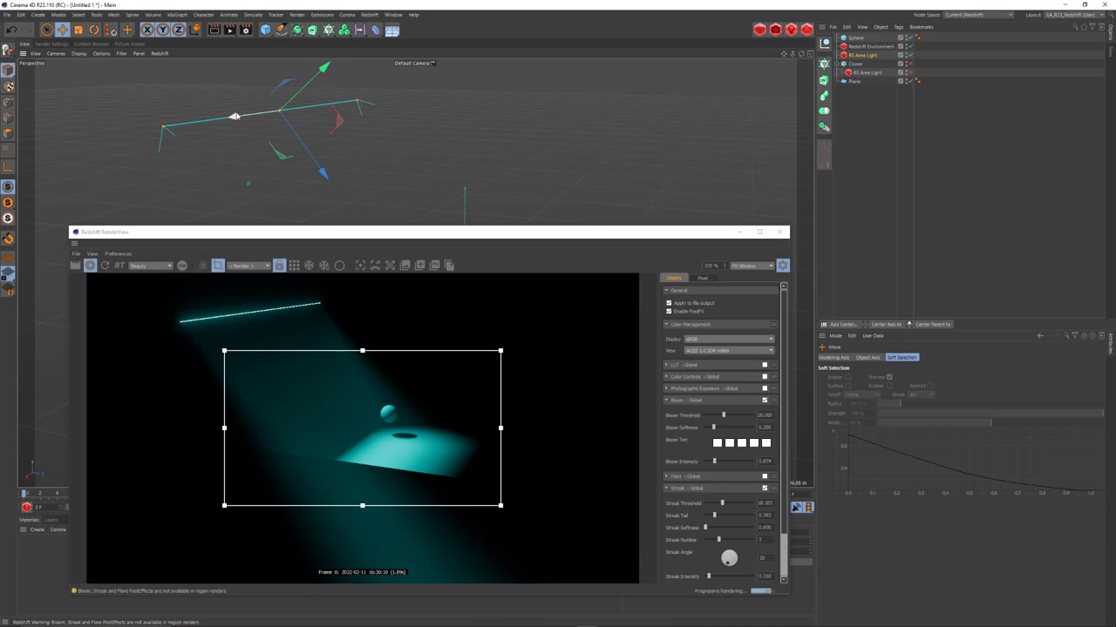
pyautogui.moveTo(234, 116); pyautogui.dragTo(259, 113)
pyautogui.moveTo(363, 352); pyautogui.dragTo(366, 313)
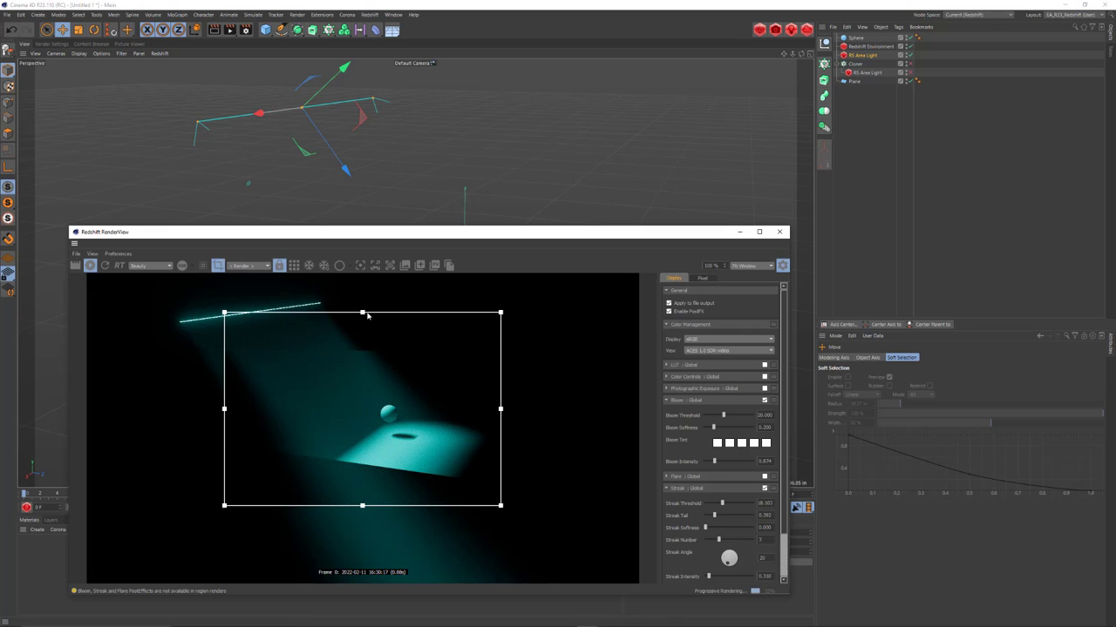
pyautogui.moveTo(502, 410); pyautogui.dragTo(589, 410)
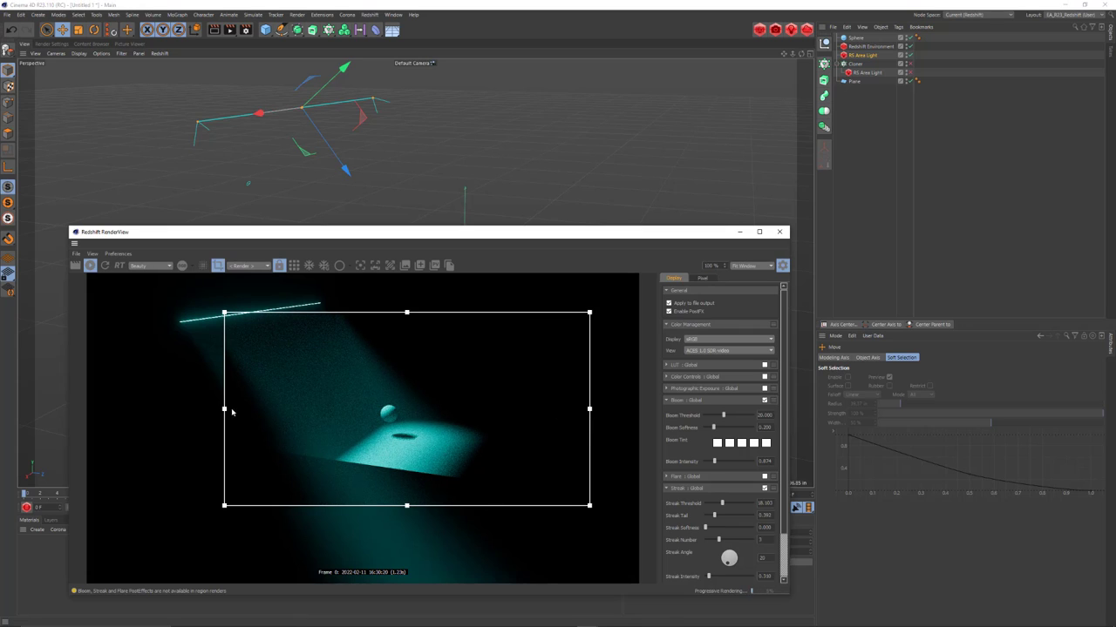
pyautogui.moveTo(224, 409); pyautogui.dragTo(176, 409)
pyautogui.moveTo(381, 506); pyautogui.dragTo(382, 539)
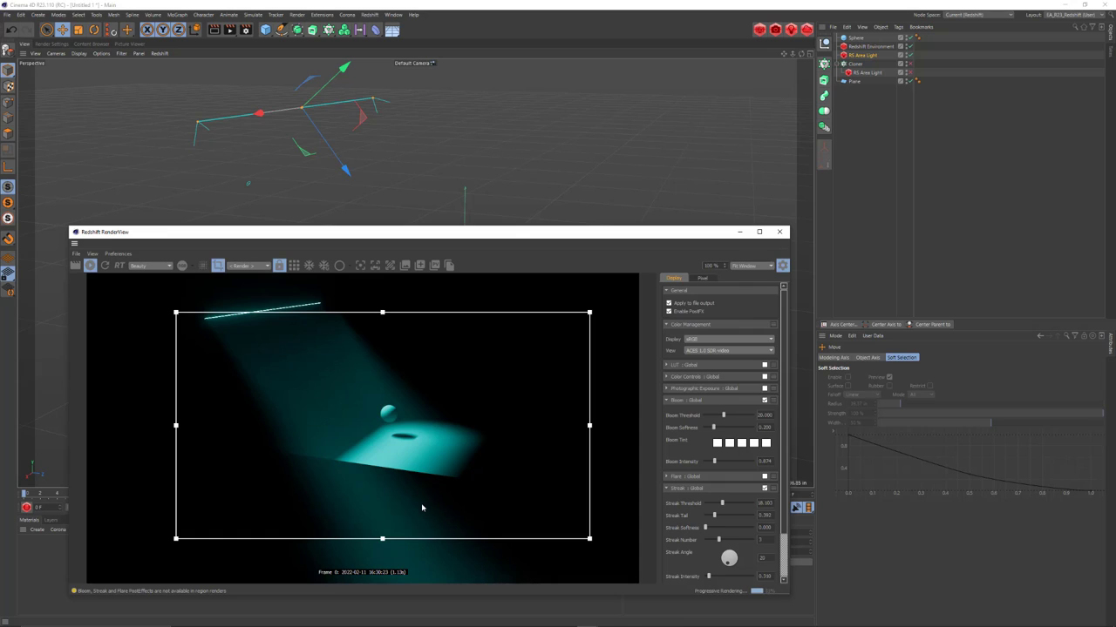
pyautogui.click(872, 57)
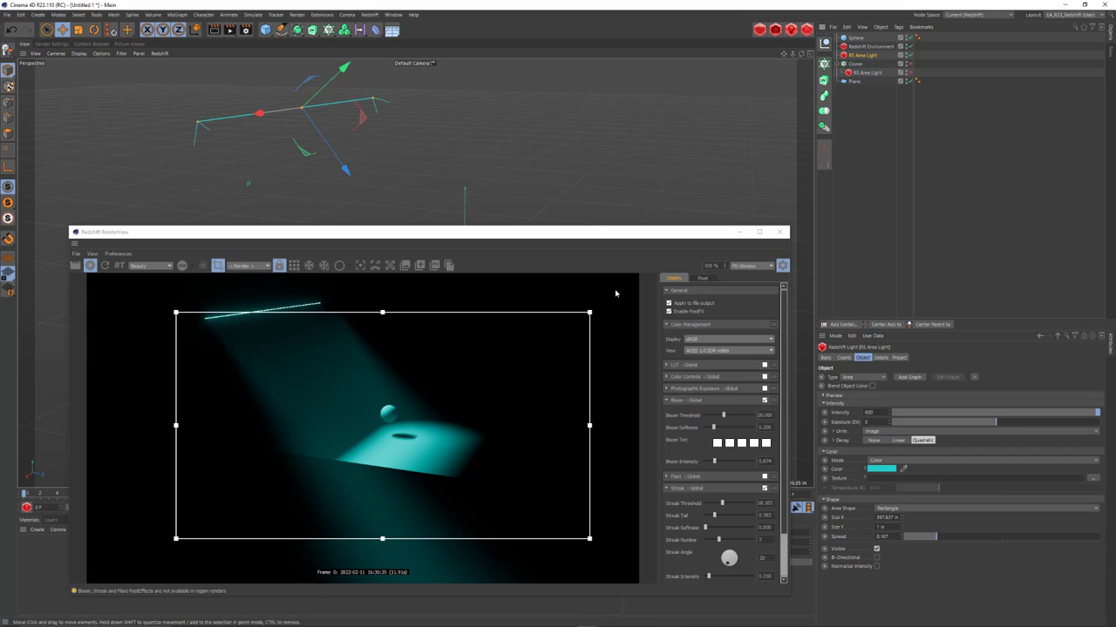
pyautogui.click(558, 298)
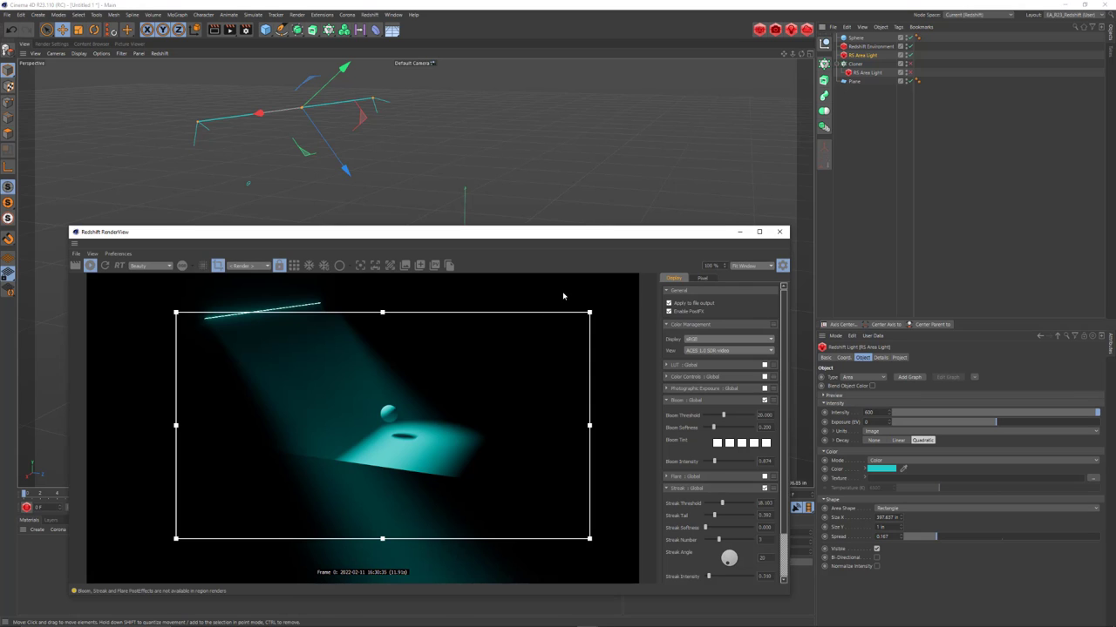
# - Turn off region rendering and swap the single RS Area Light for the cloned RS Area Light
pyautogui.click(218, 266)
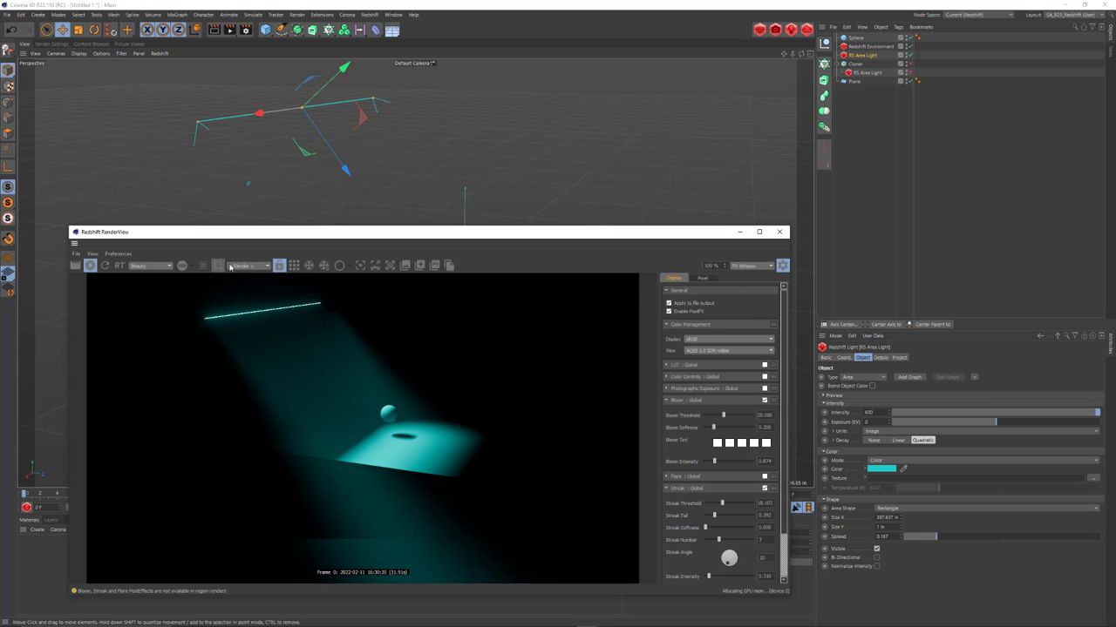
pyautogui.moveTo(448, 235); pyautogui.dragTo(478, 253)
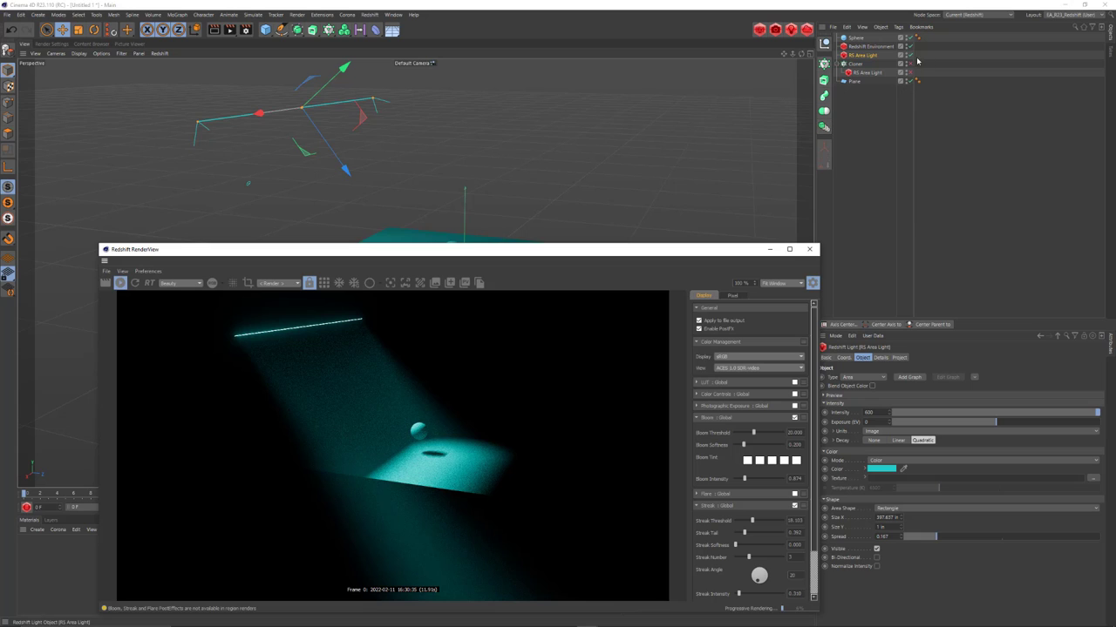
pyautogui.click(909, 55)
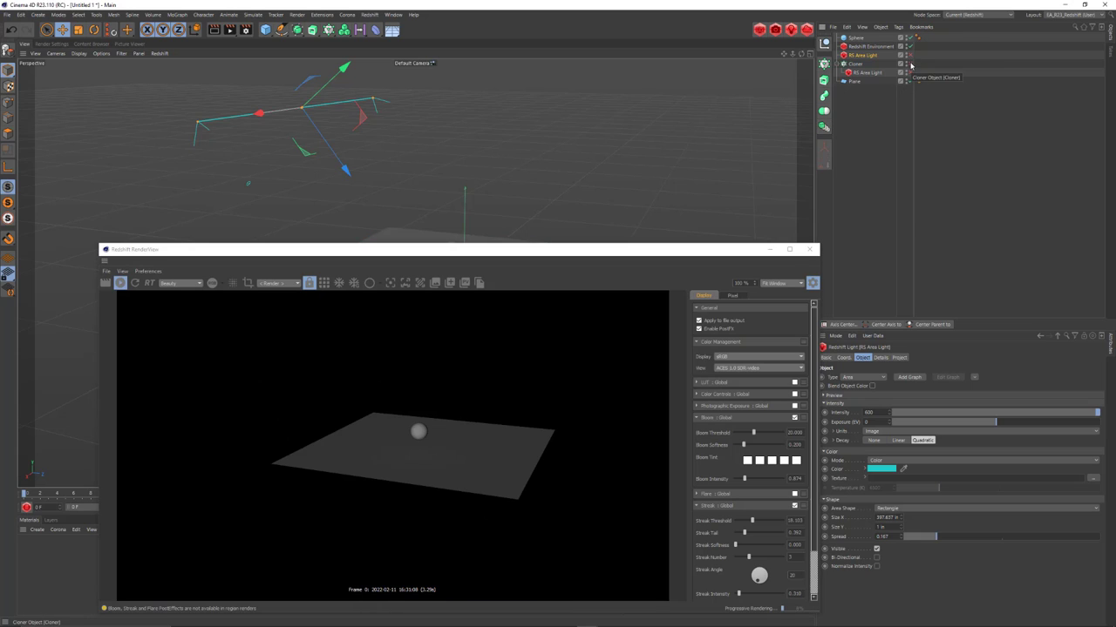
pyautogui.click(909, 73)
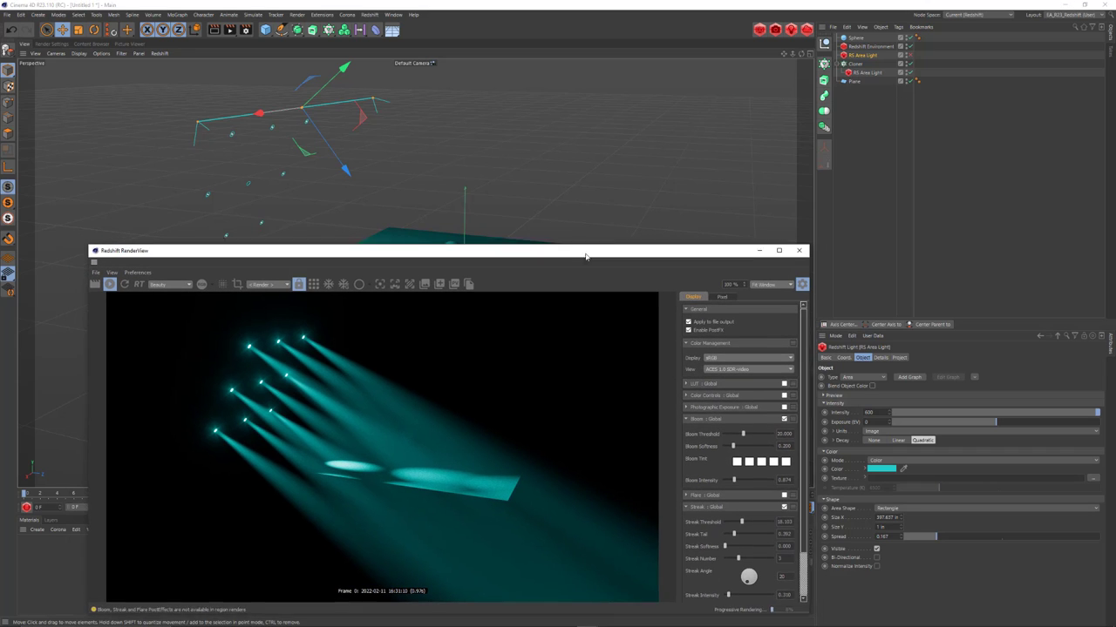
# - Set the Redshift Environment's volume scattering Phase to -0.062
pyautogui.click(863, 47)
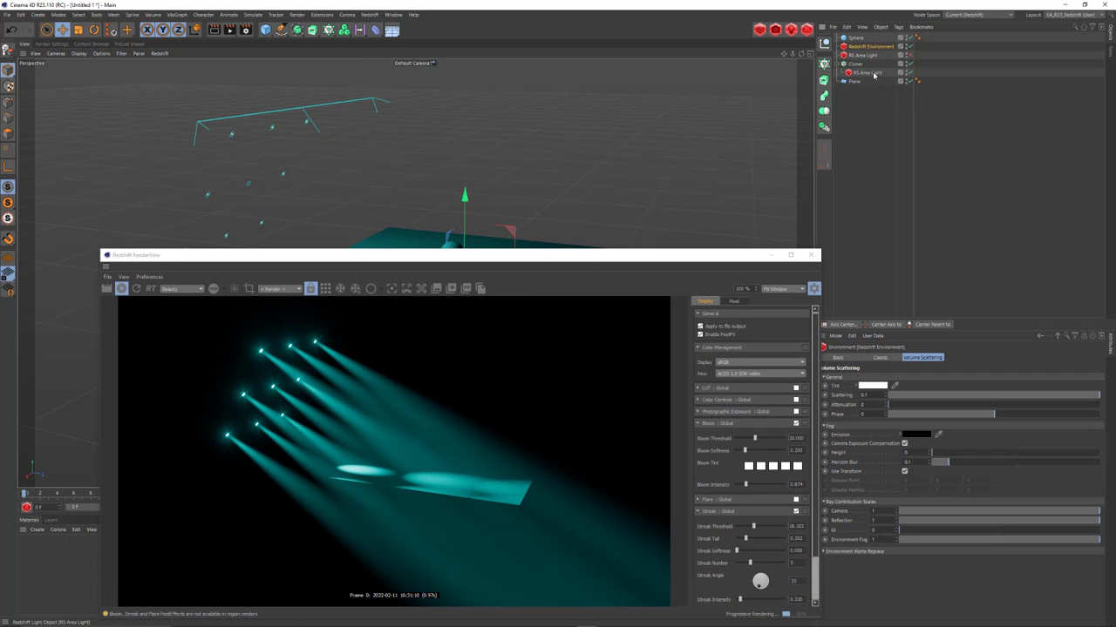
pyautogui.moveTo(677, 257); pyautogui.dragTo(627, 199)
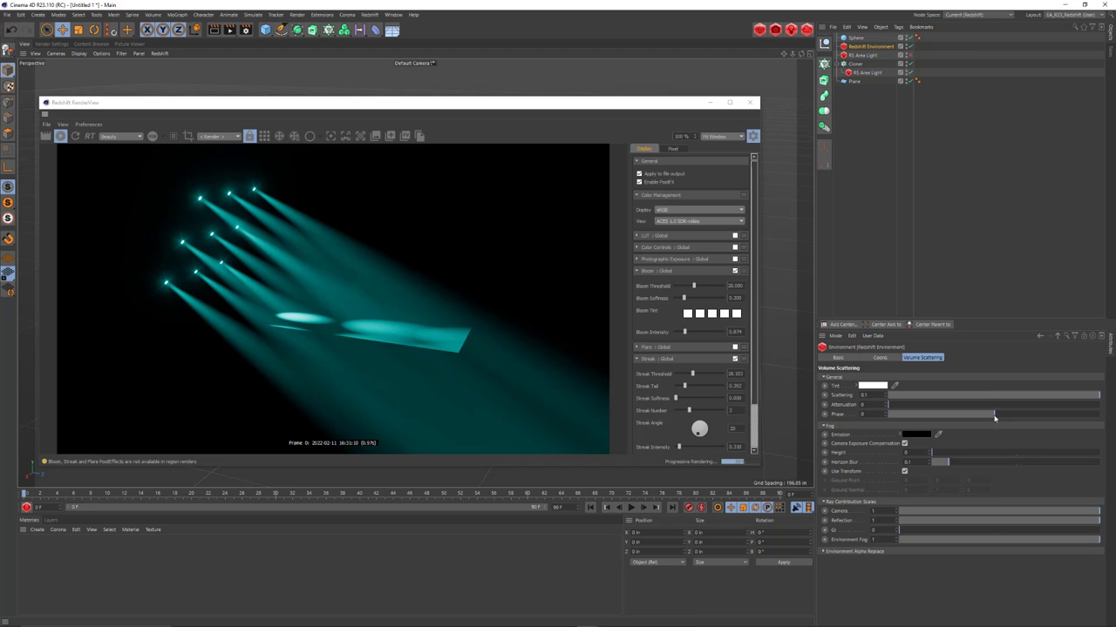
pyautogui.moveTo(998, 414); pyautogui.dragTo(950, 416)
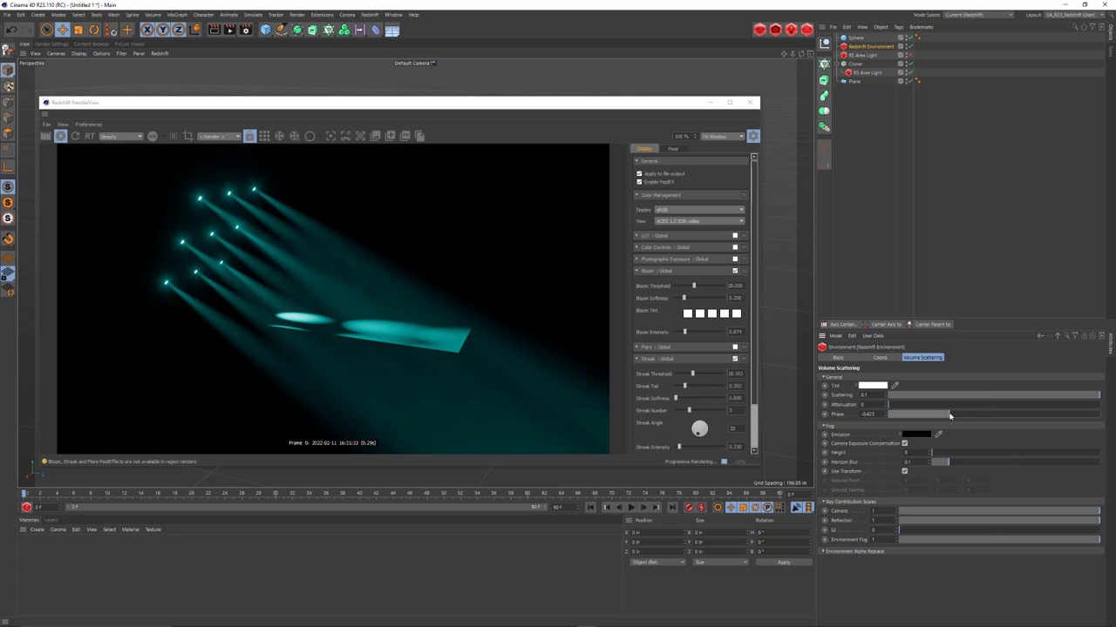
pyautogui.moveTo(950, 416); pyautogui.dragTo(987, 413)
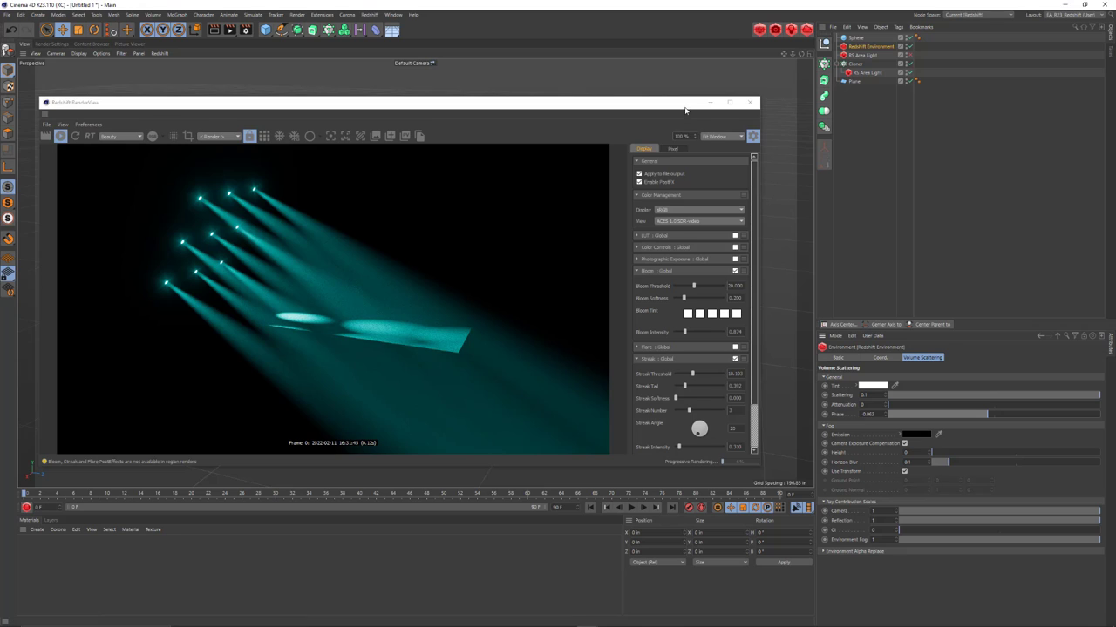
pyautogui.moveTo(348, 102); pyautogui.dragTo(299, 129)
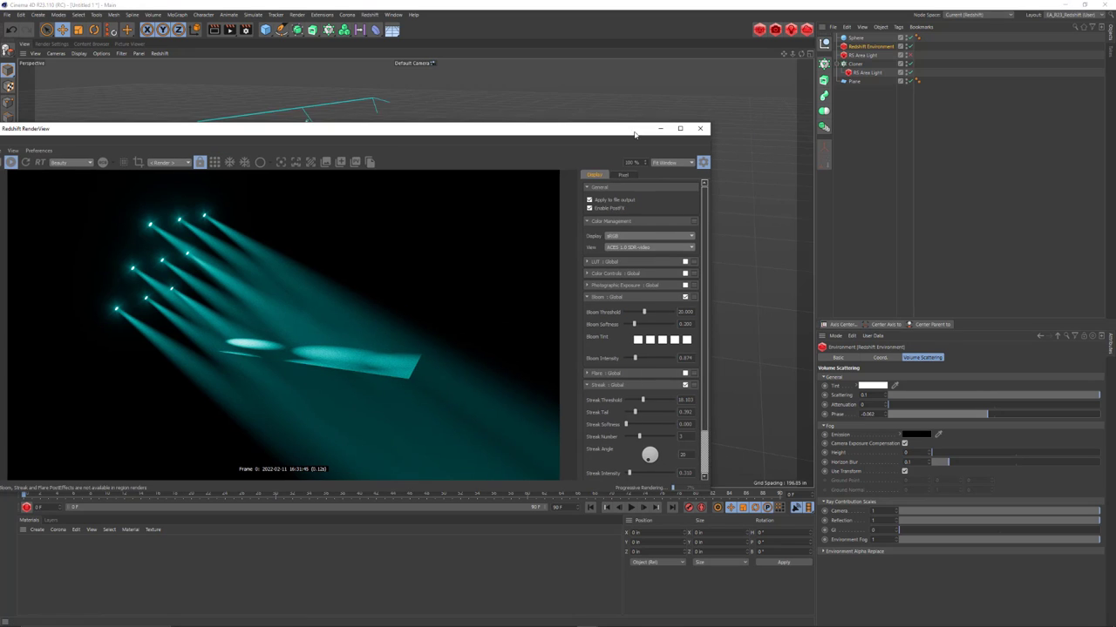
# - Widen the Cloner's spacing, raise its X count to 22 and switch its mode to Endpoint
pyautogui.click(856, 64)
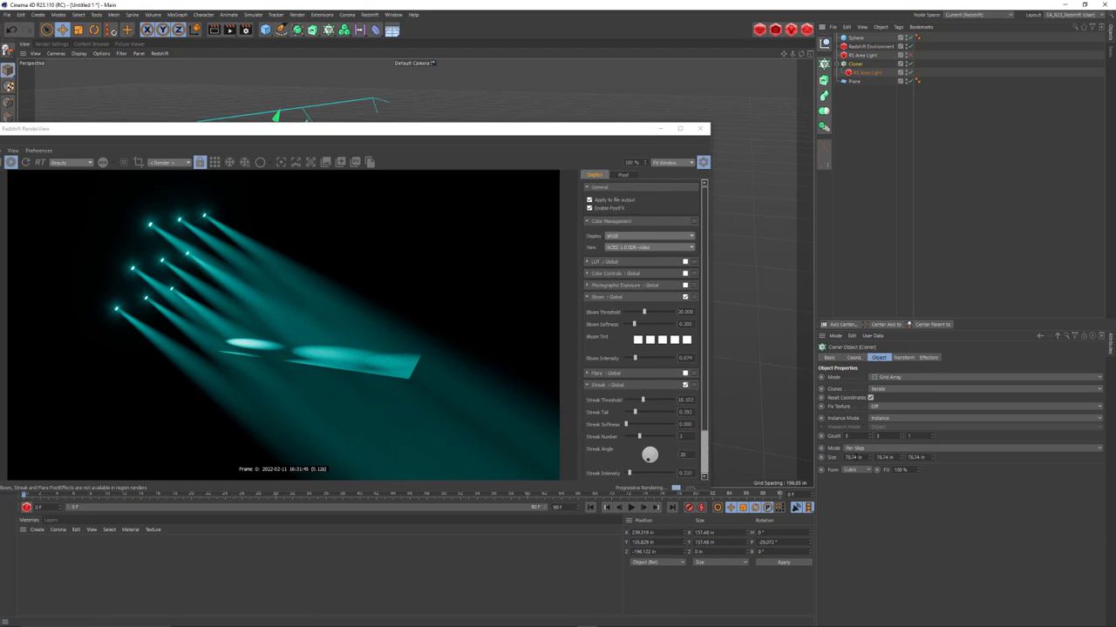
pyautogui.moveTo(870, 460); pyautogui.dragTo(936, 457)
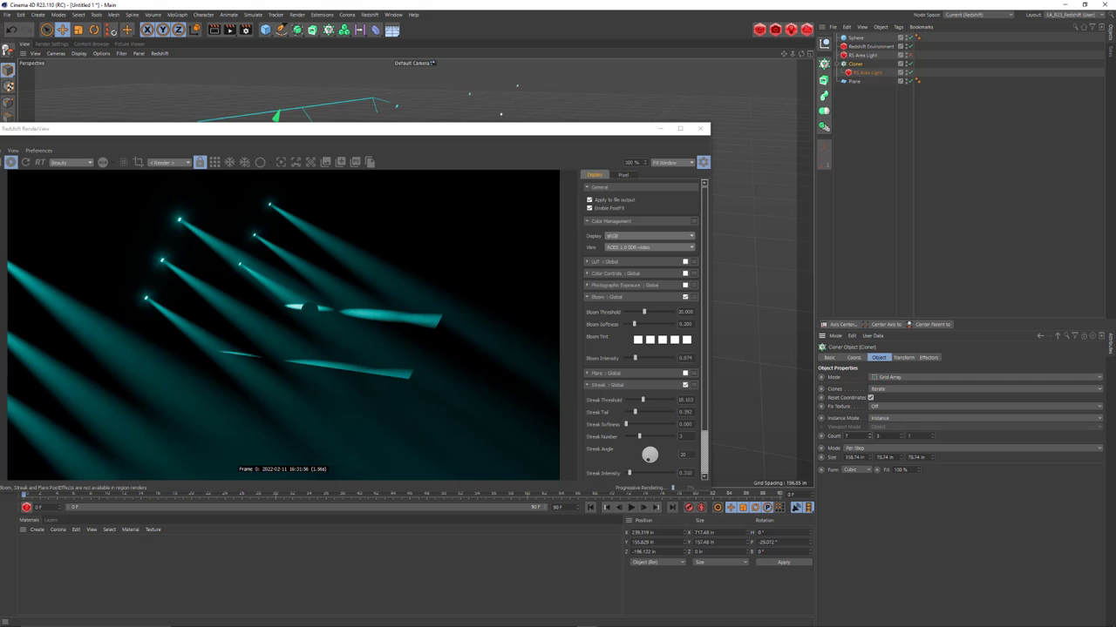
pyautogui.moveTo(870, 436); pyautogui.dragTo(897, 436)
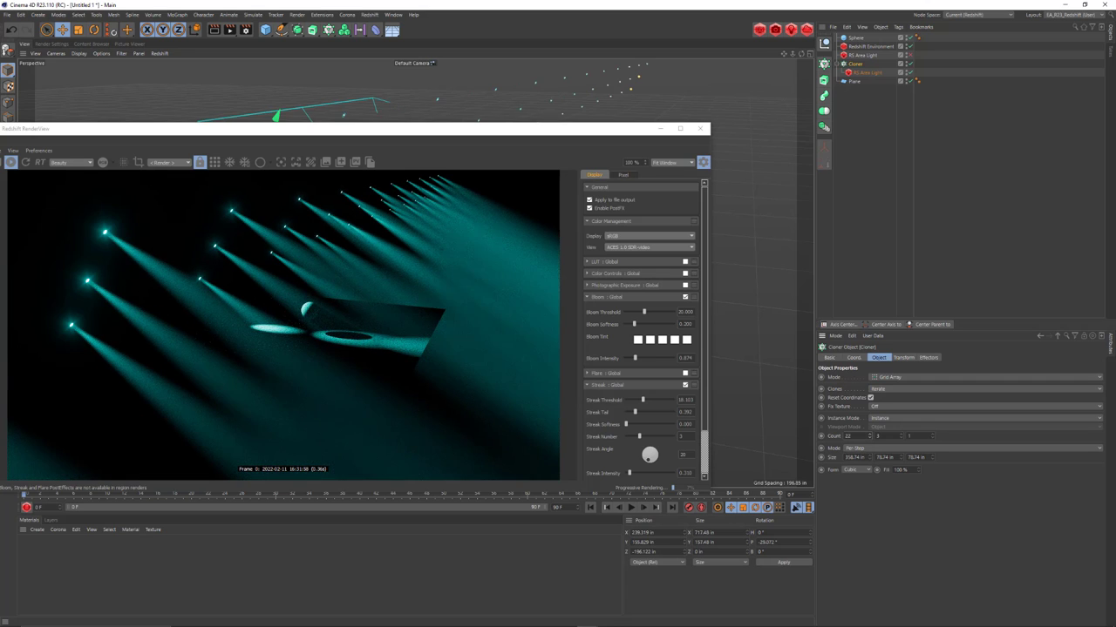
pyautogui.click(863, 448)
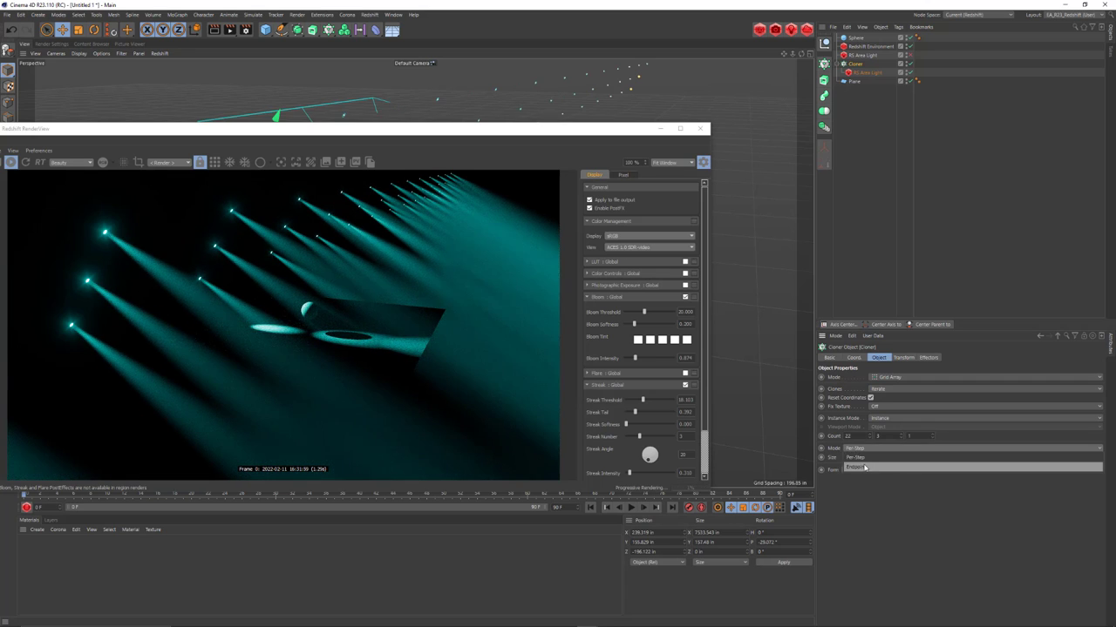
pyautogui.click(864, 468)
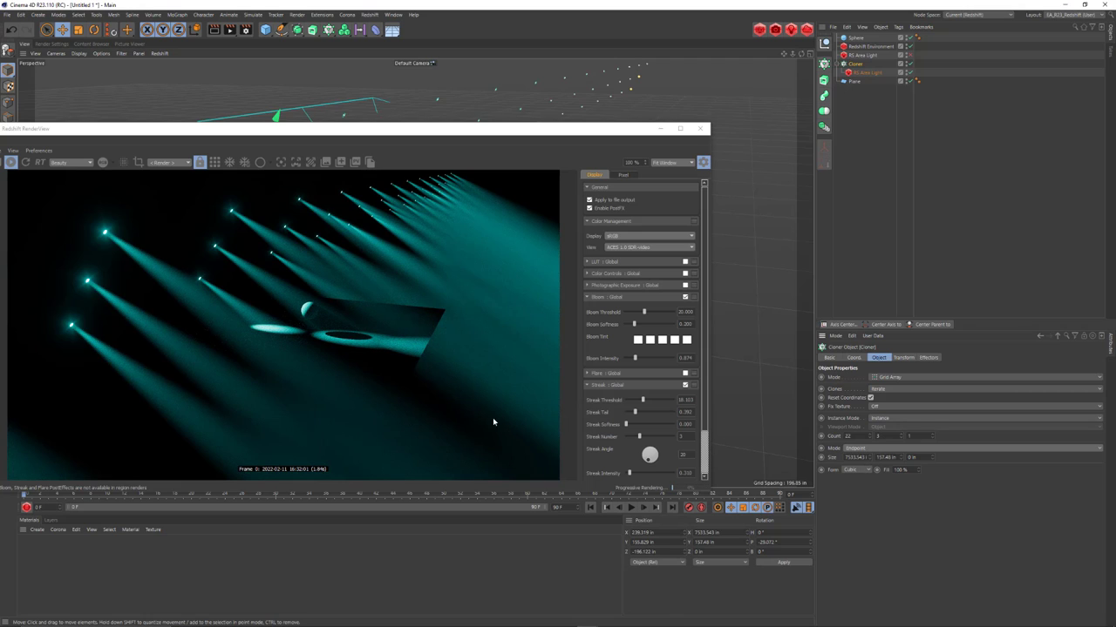
# - Raise the Redshift Environment's volume scattering Phase to 0.698 and view the brighter beams from a new angle
pyautogui.click(865, 46)
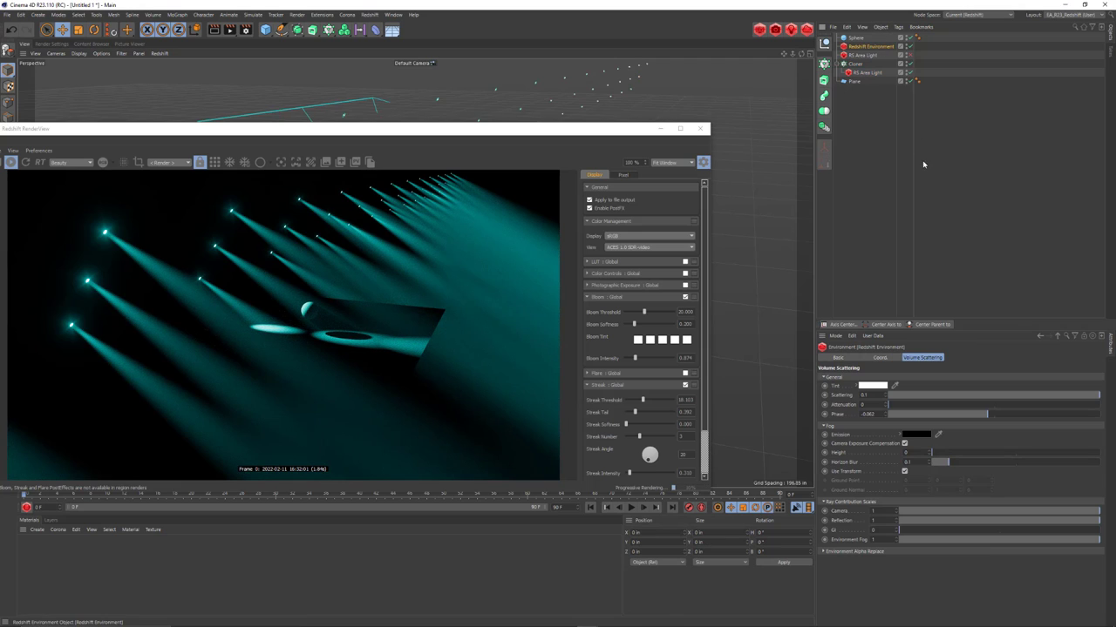
pyautogui.moveTo(991, 415); pyautogui.dragTo(934, 415)
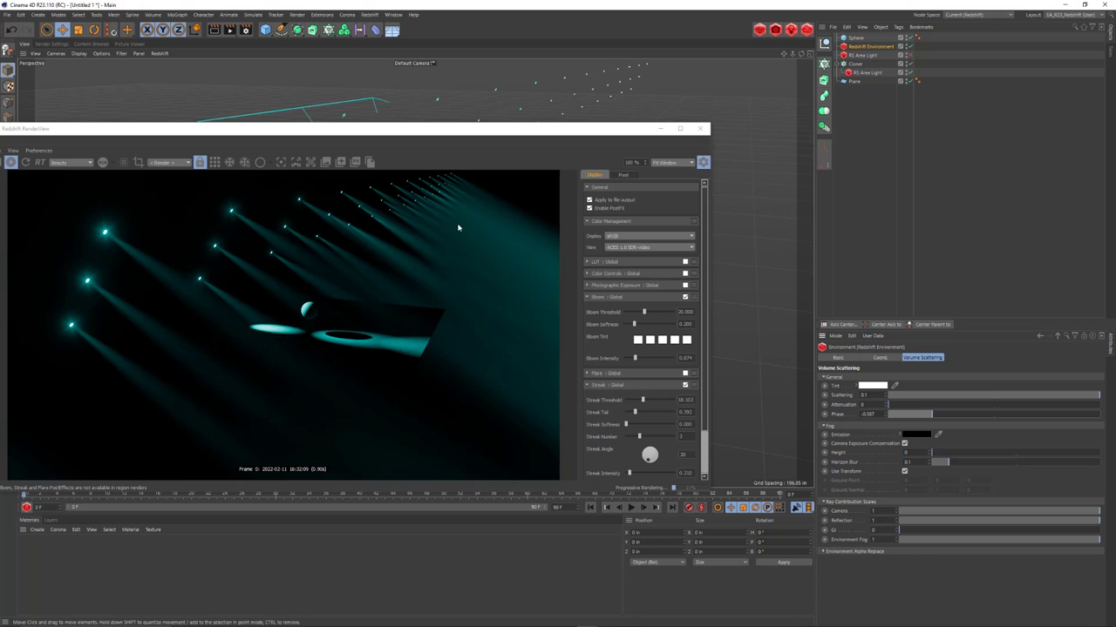
pyautogui.moveTo(1036, 417); pyautogui.dragTo(1071, 414)
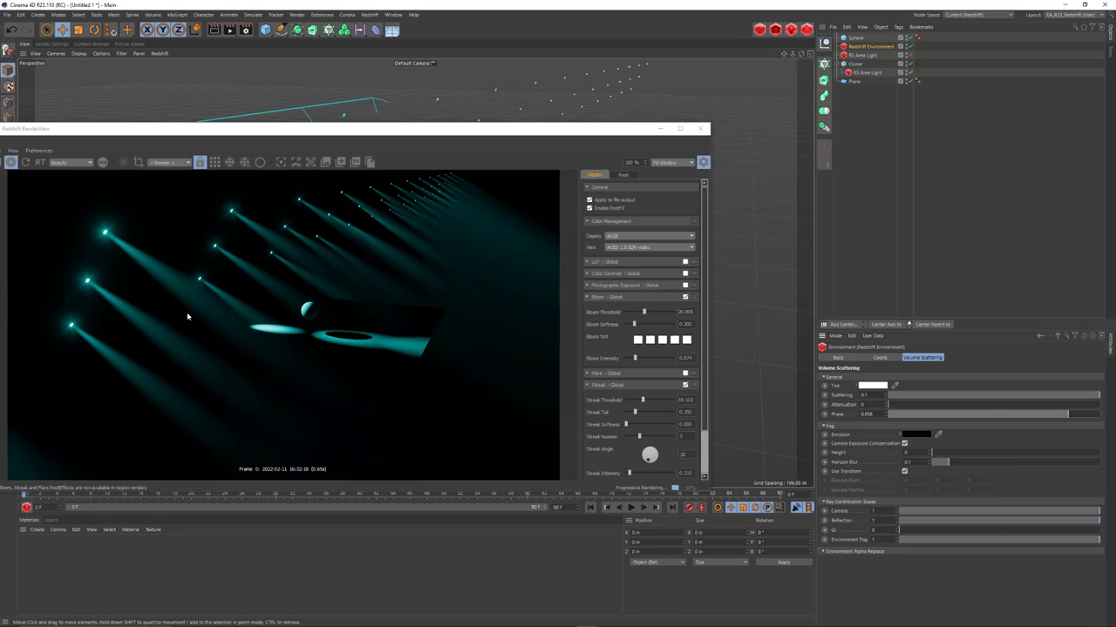
pyautogui.moveTo(458, 129); pyautogui.dragTo(114, 151)
pyautogui.click(541, 205)
pyautogui.keyDown('alt'); pyautogui.moveTo(554, 215); pyautogui.dragTo(598, 229); pyautogui.keyUp('alt')
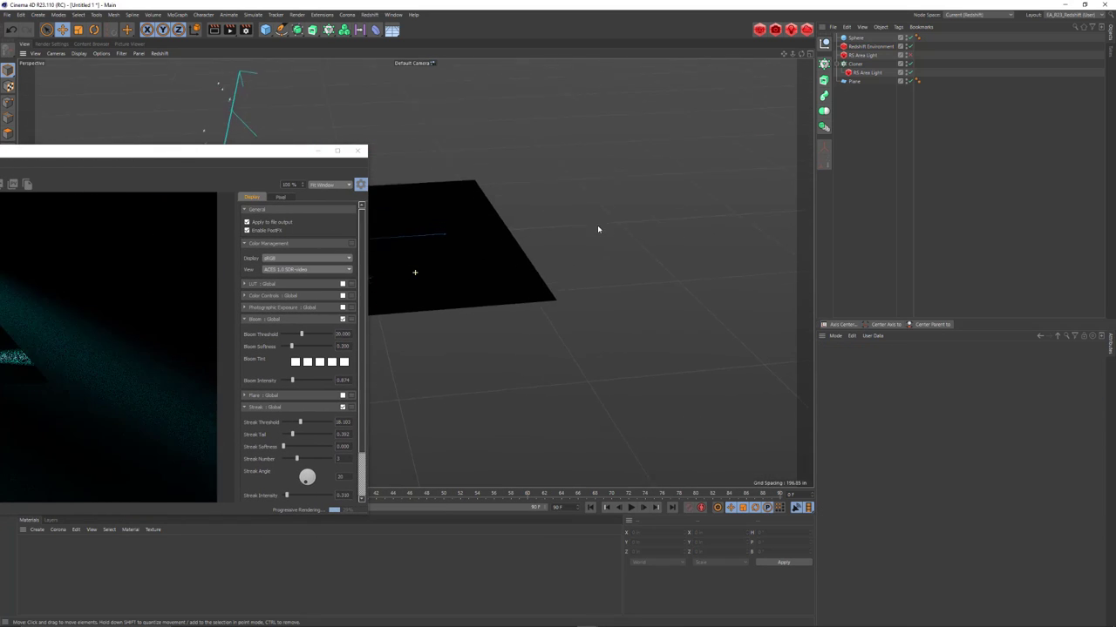
# - Reposition the render preview and orbit the viewport to inspect the rows of cyan beams
pyautogui.moveTo(174, 156); pyautogui.dragTo(883, 266)
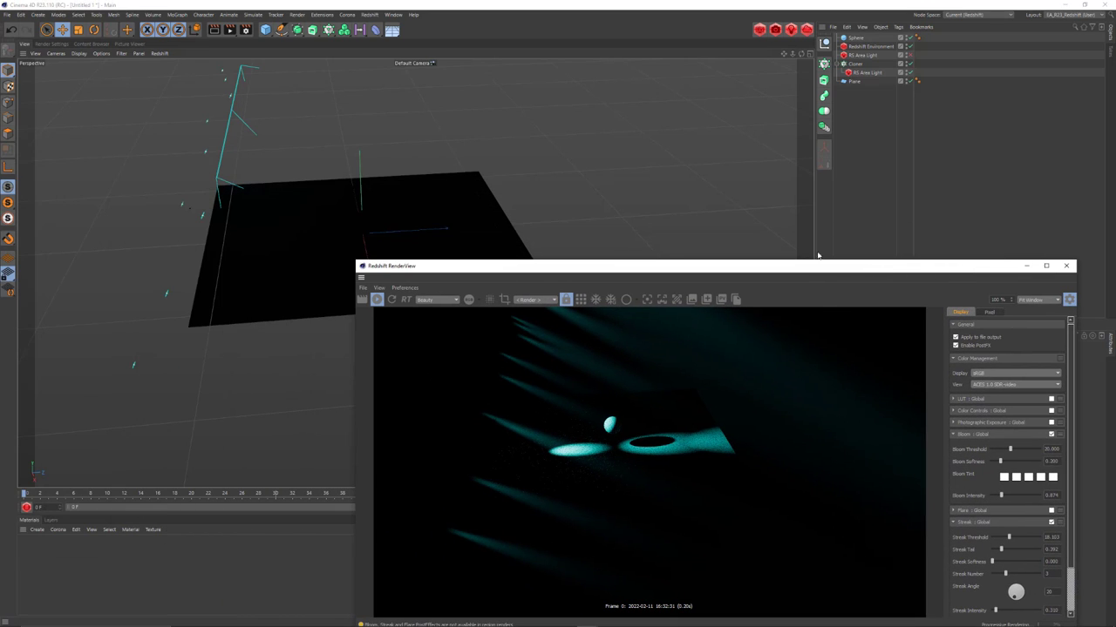
pyautogui.click(361, 190)
pyautogui.keyDown('alt'); pyautogui.moveTo(361, 190); pyautogui.dragTo(102, 307); pyautogui.keyUp('alt')
pyautogui.click(306, 167)
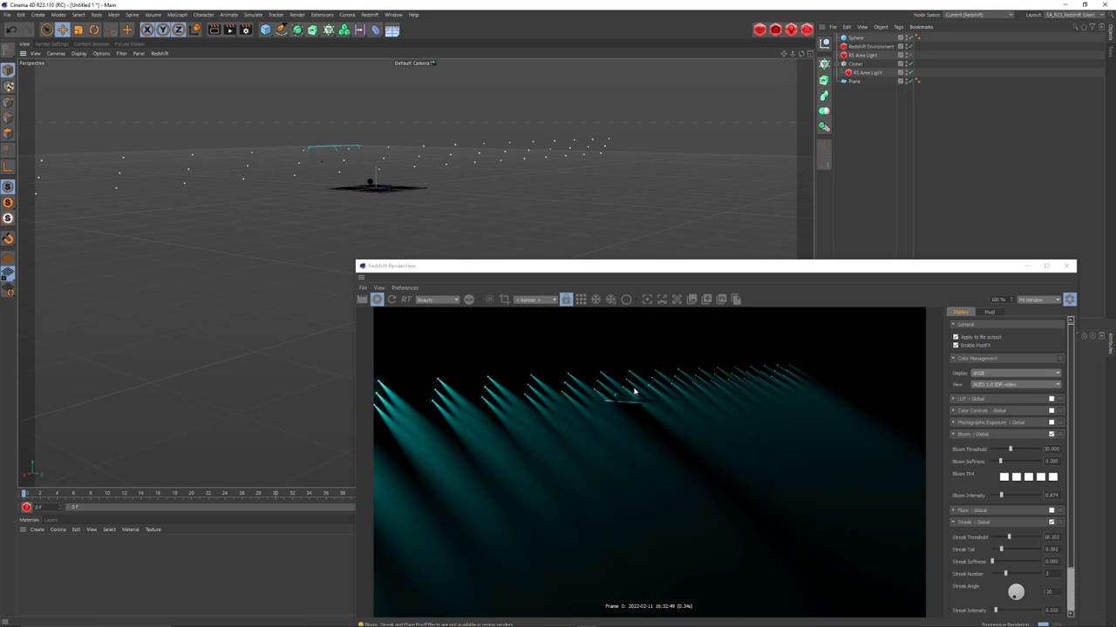
pyautogui.moveTo(704, 268); pyautogui.dragTo(642, 192)
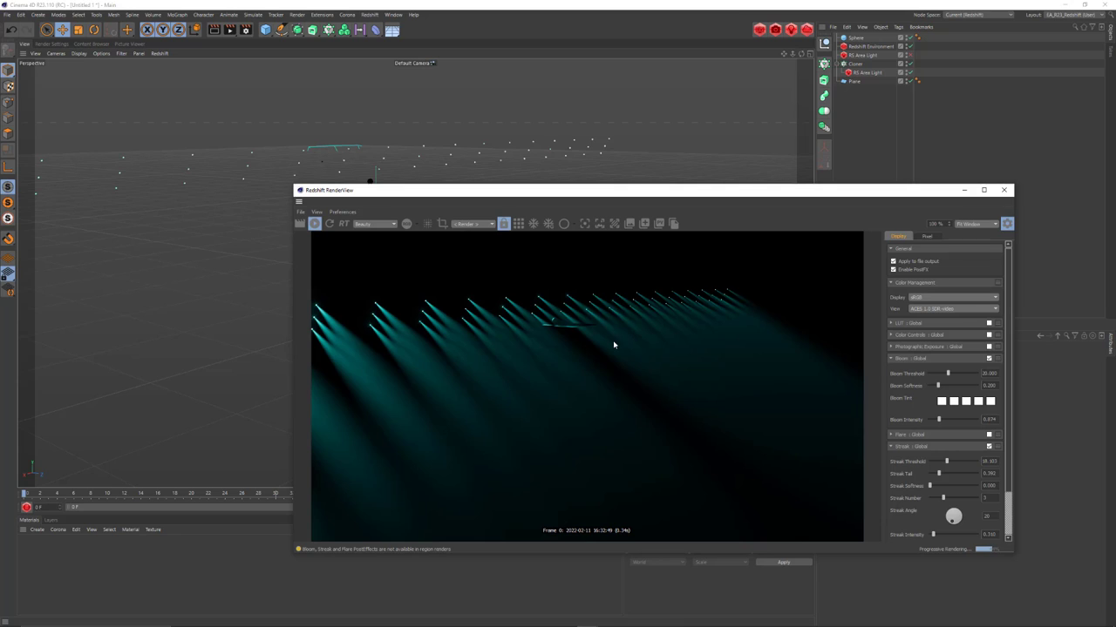
# - Stop the interactive Redshift render and close the RenderView
pyautogui.click(315, 224)
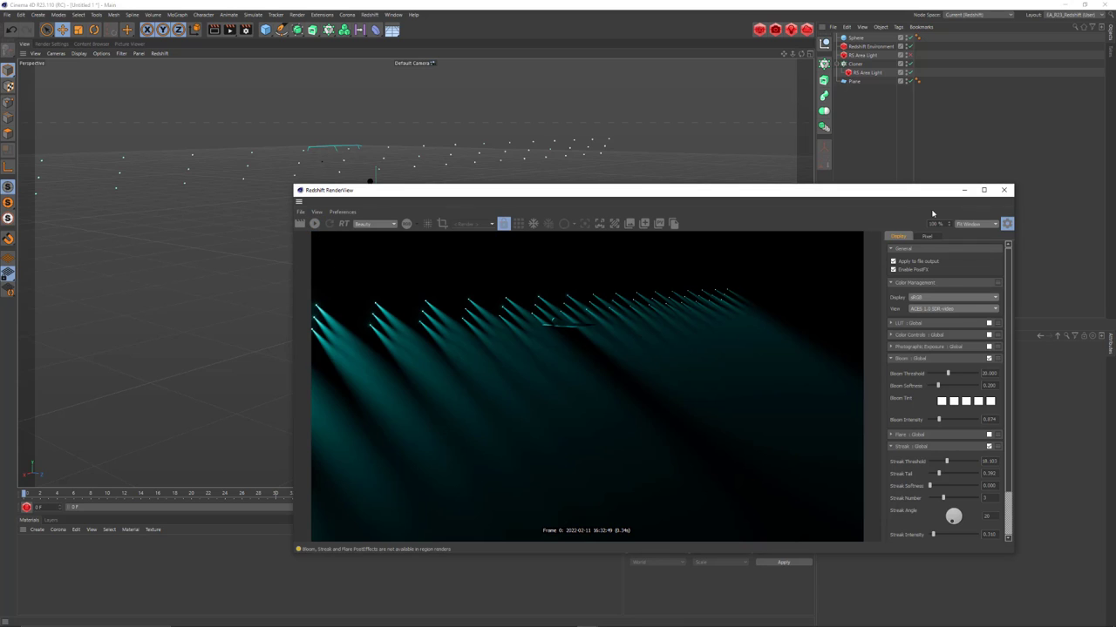
pyautogui.click(1003, 190)
pyautogui.hotkey('alt', 'Tab')
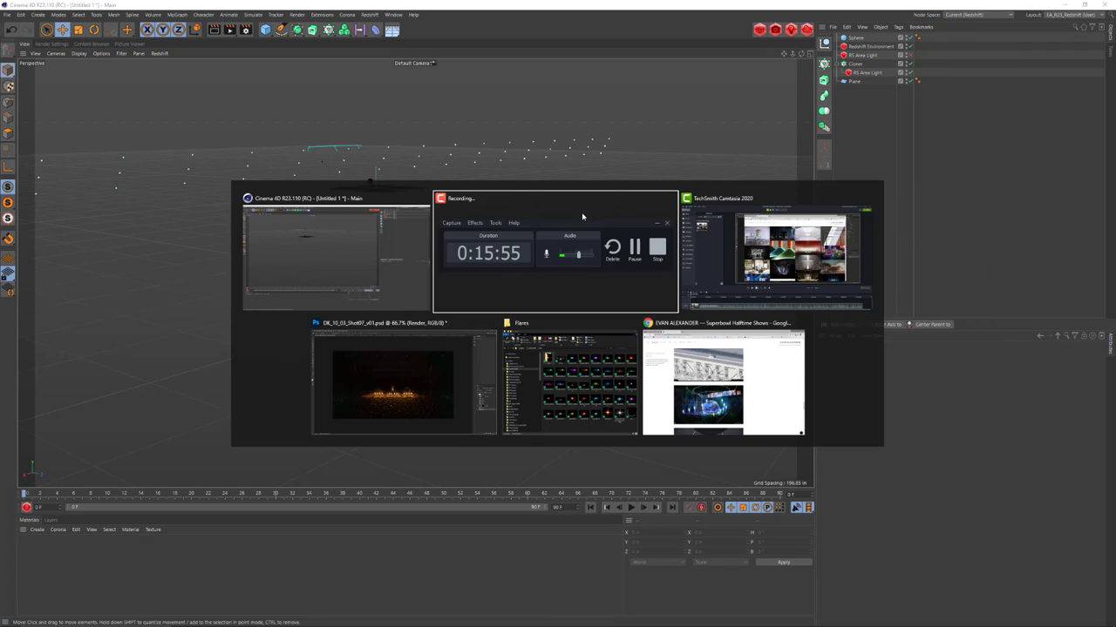
# - In Photoshop, look through the Vol01 to Vol07 light pass documents, then return to DK_10_03_Shot07
pyautogui.hotkey('alt', 'Tab')
pyautogui.hotkey('alt', 'Tab')
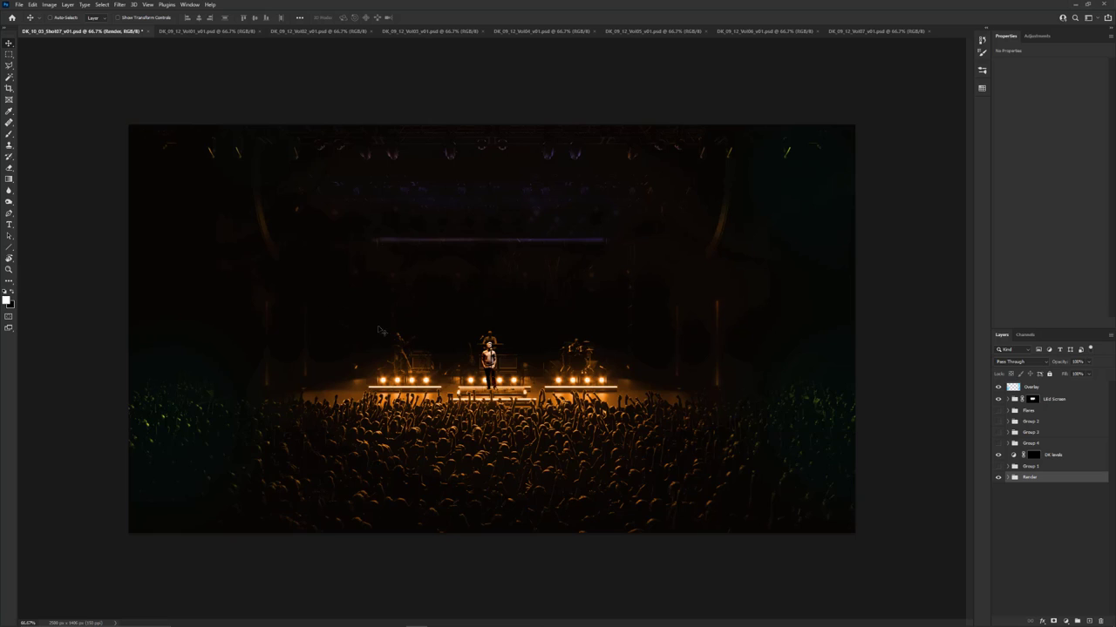
pyautogui.click(232, 31)
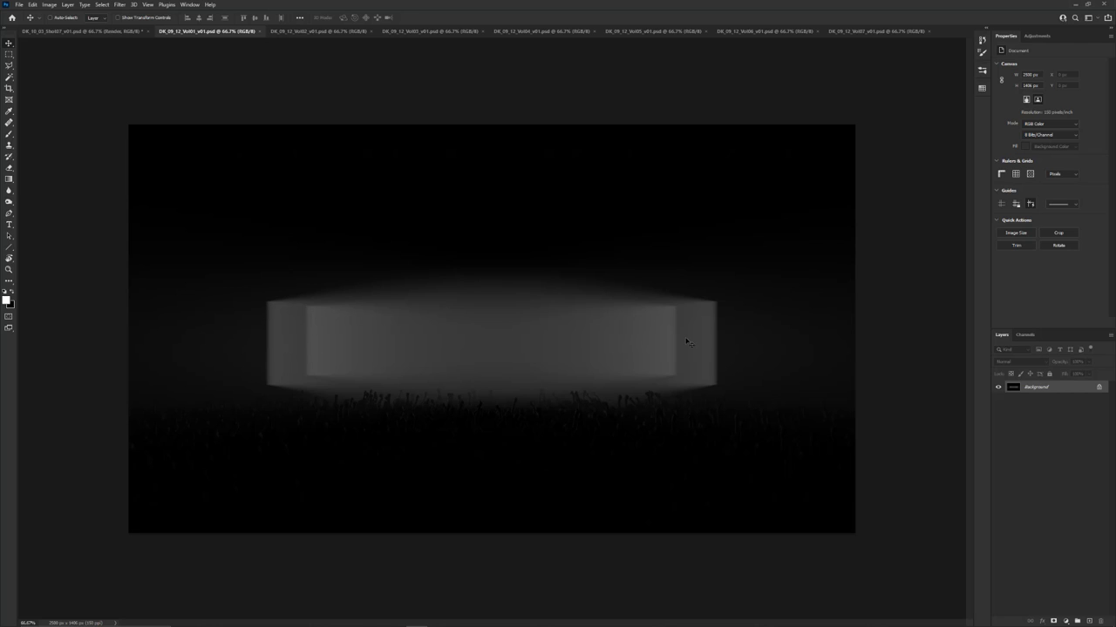
pyautogui.click(334, 32)
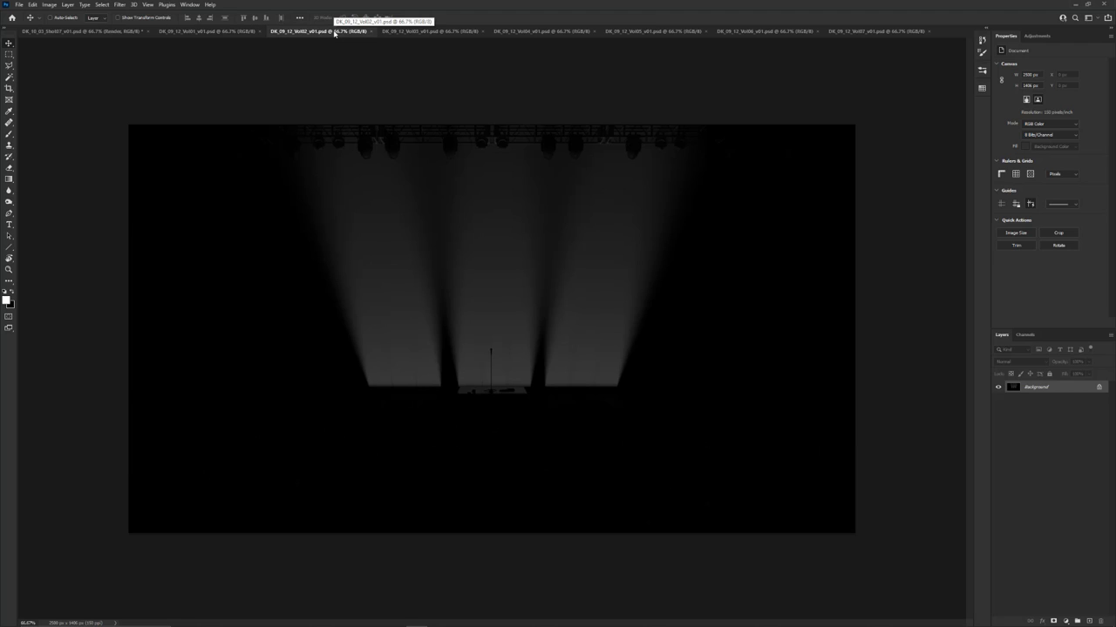
pyautogui.click(403, 33)
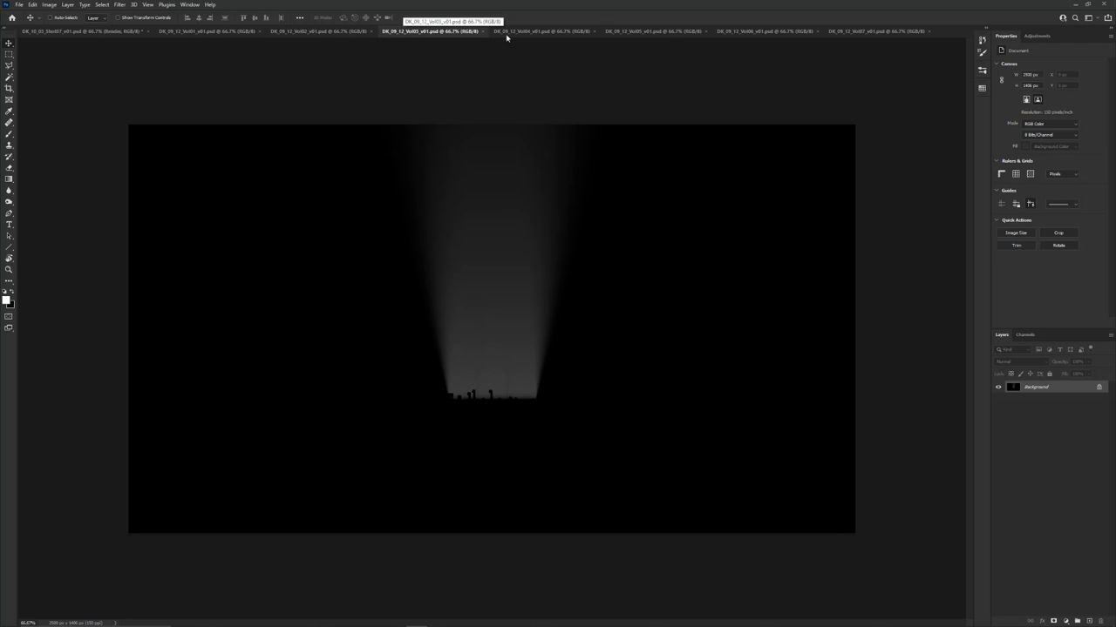
pyautogui.click(542, 32)
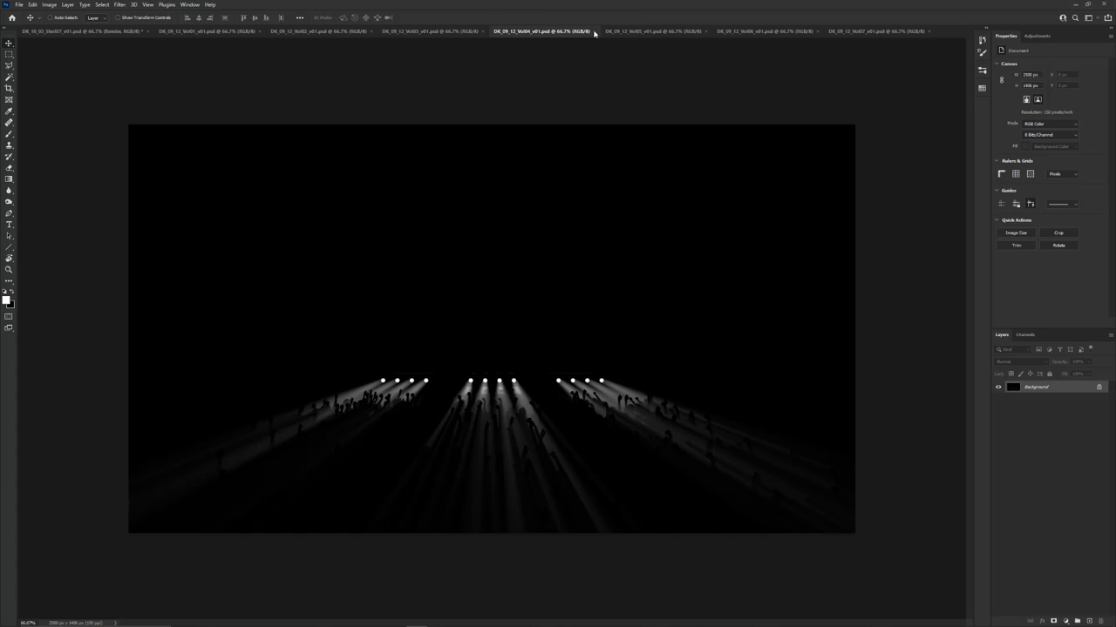
pyautogui.click(634, 33)
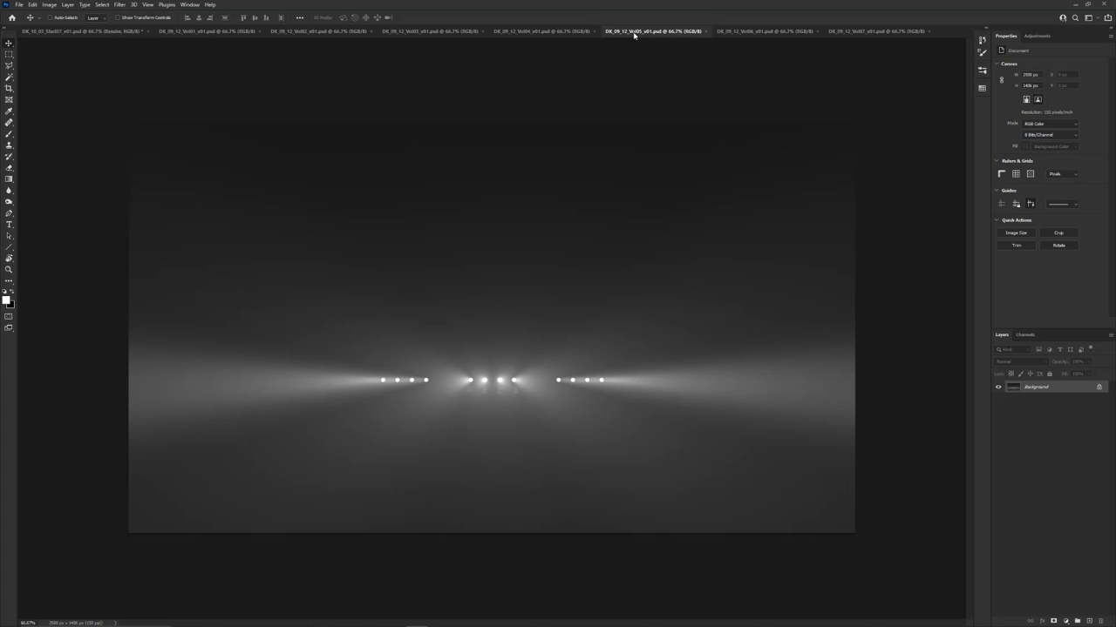
pyautogui.click(741, 33)
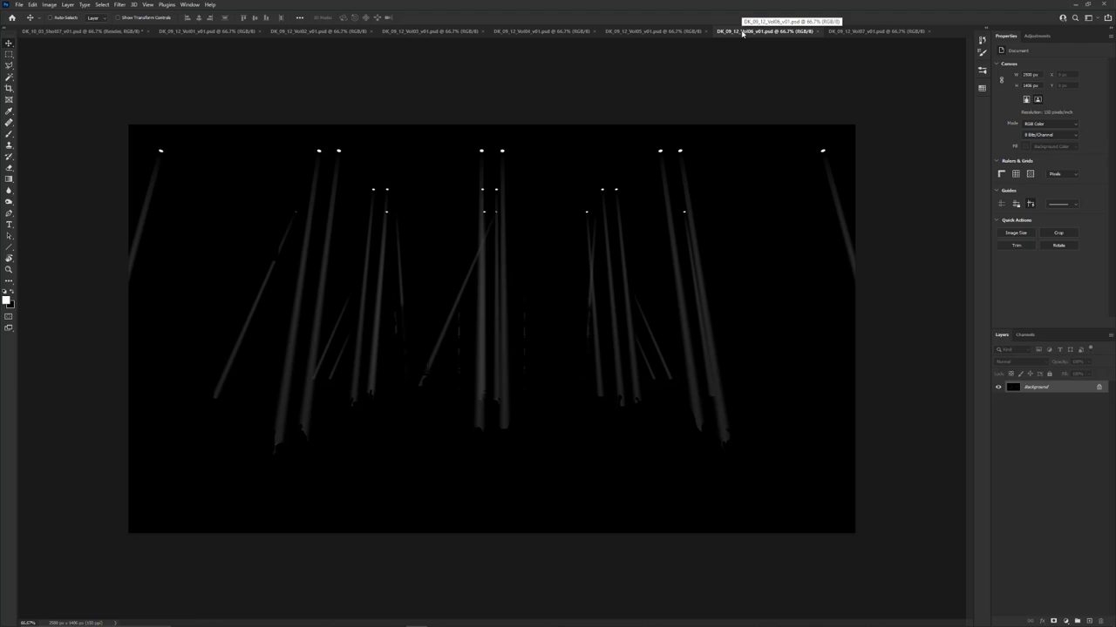
pyautogui.click(847, 32)
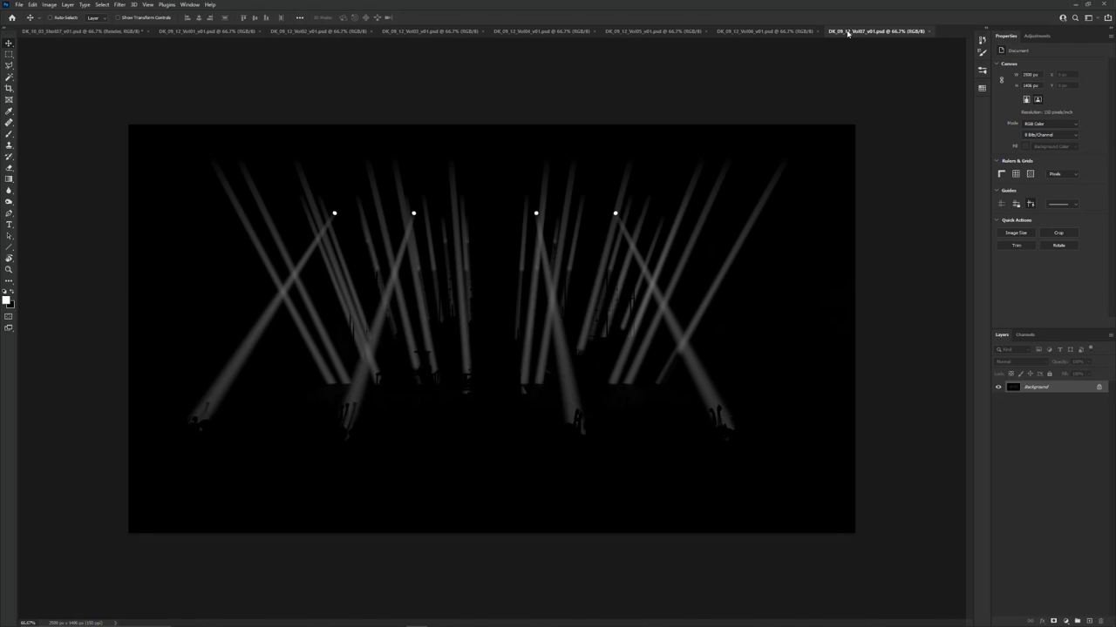
pyautogui.click(88, 33)
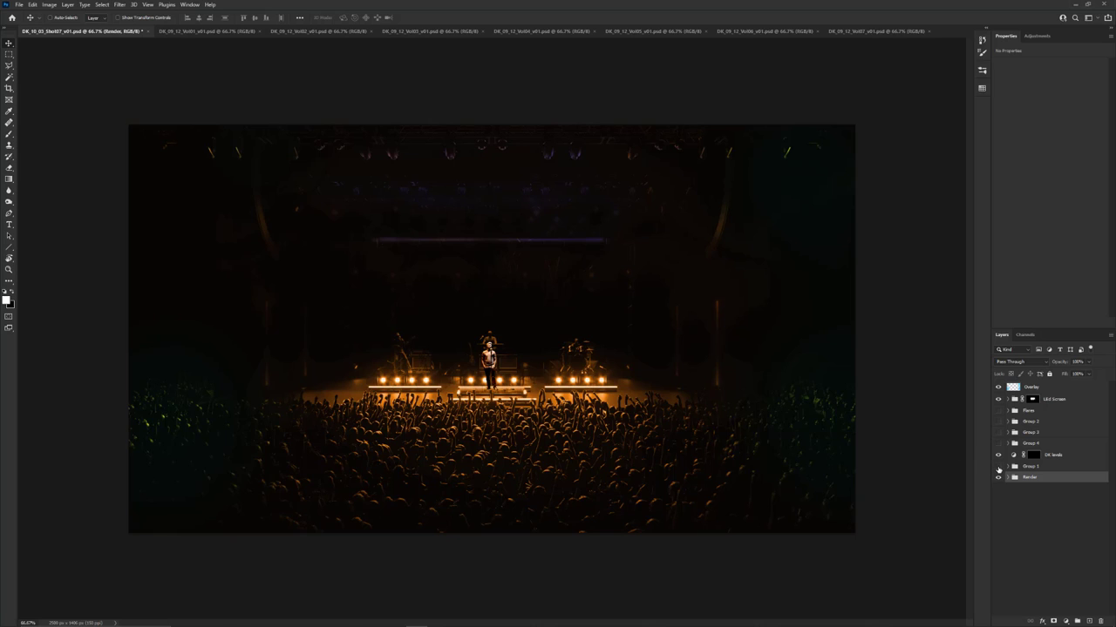
# - Show Group 1's beams and shift its Hue/Saturation 3 hue to orange
pyautogui.click(997, 467)
pyautogui.click(998, 467)
pyautogui.click(998, 467)
pyautogui.click(1016, 467)
pyautogui.click(1008, 467)
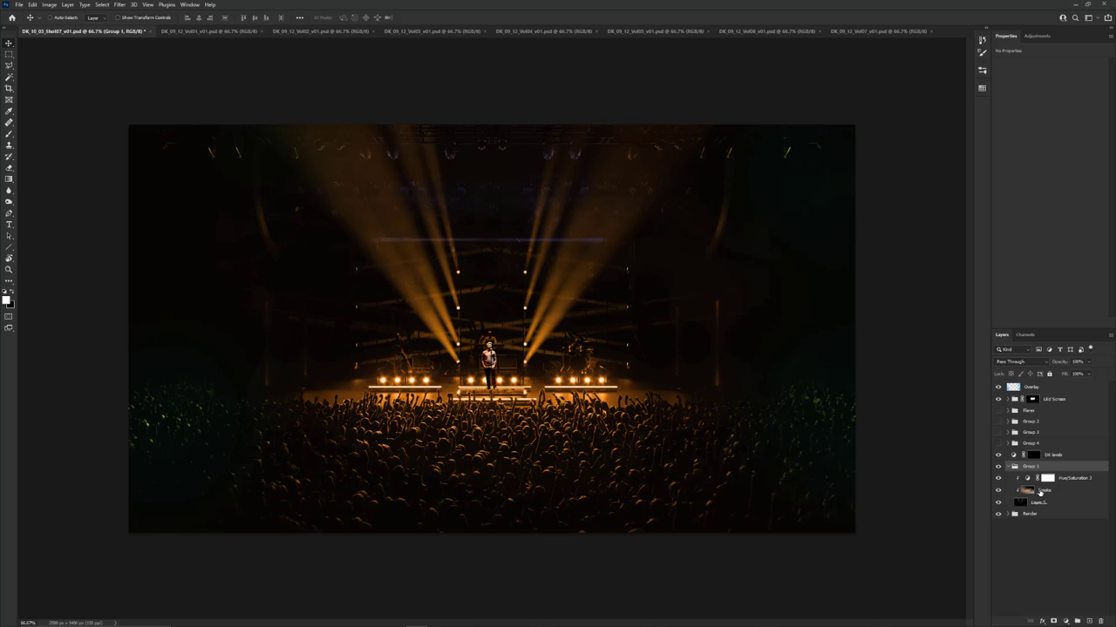
pyautogui.click(1064, 479)
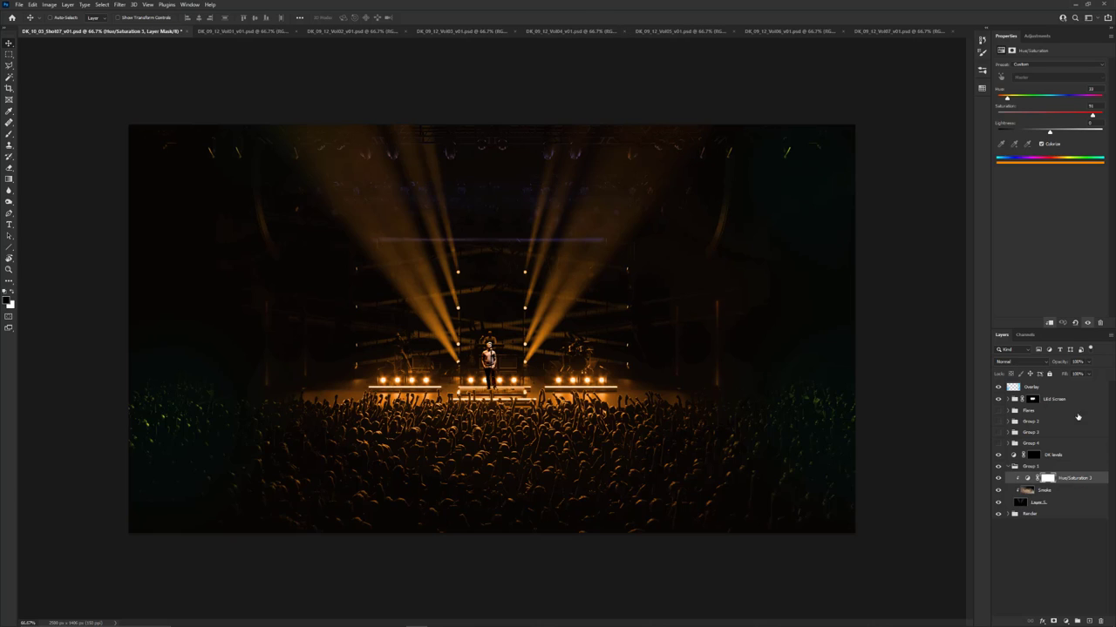
pyautogui.moveTo(1059, 98); pyautogui.dragTo(1008, 102)
# - Show Group 4's crowd beams, Group 3's side screens, Group 2's overhead lights and the Flares
pyautogui.click(998, 443)
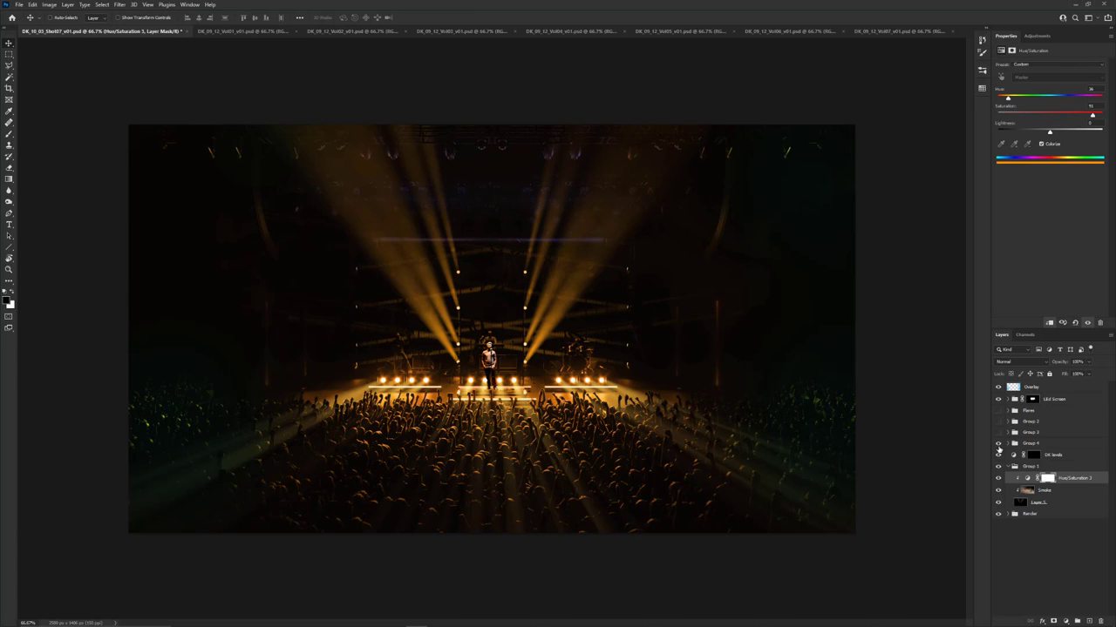
pyautogui.click(997, 433)
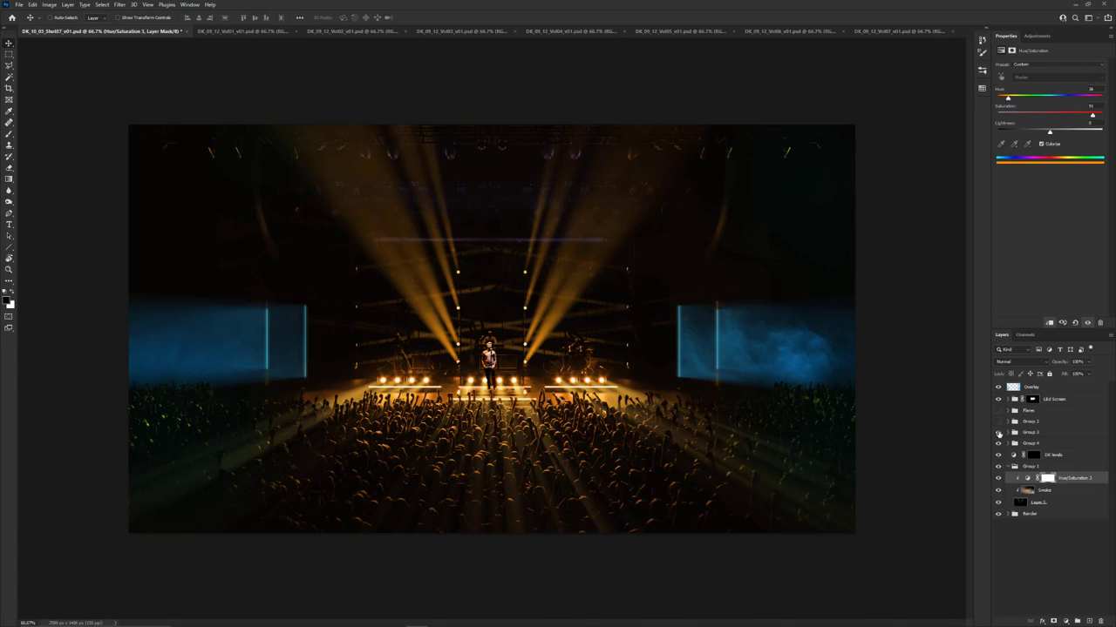
pyautogui.click(998, 422)
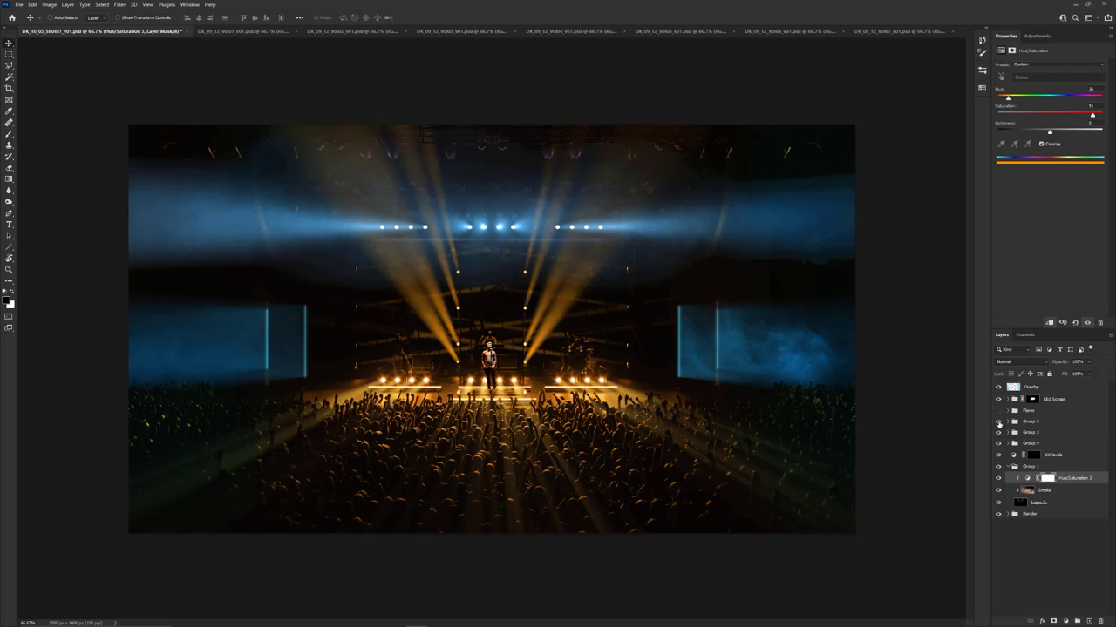
pyautogui.click(998, 410)
pyautogui.click(998, 411)
pyautogui.click(998, 410)
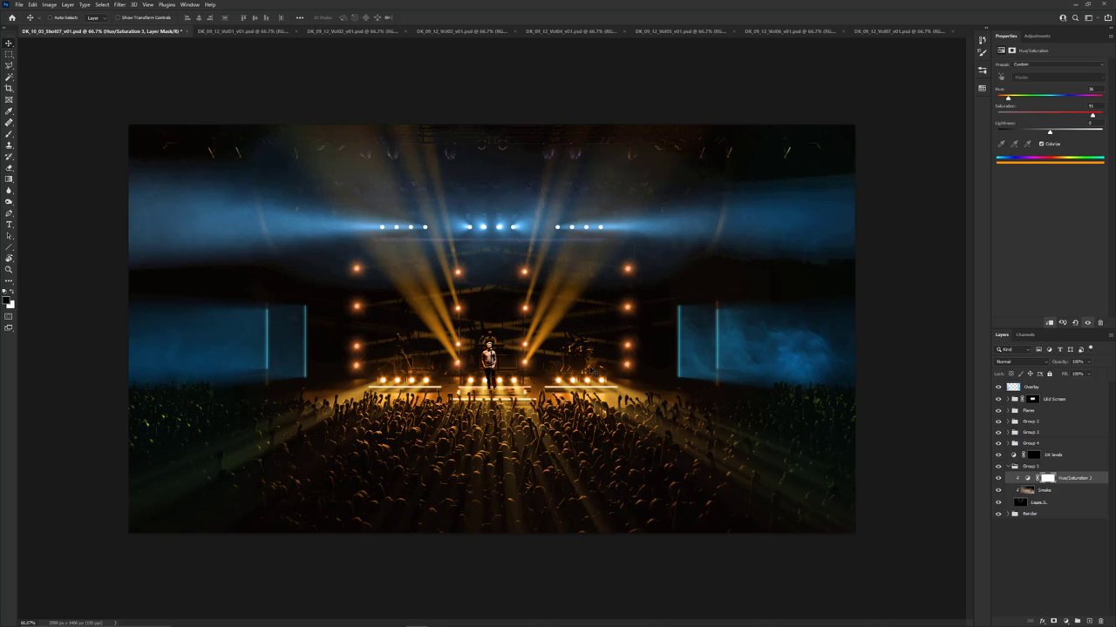
# - Set Group 3's Hue/Saturation 7 Hue to 273 so the side screens turn purple
pyautogui.click(1008, 434)
pyautogui.click(1077, 447)
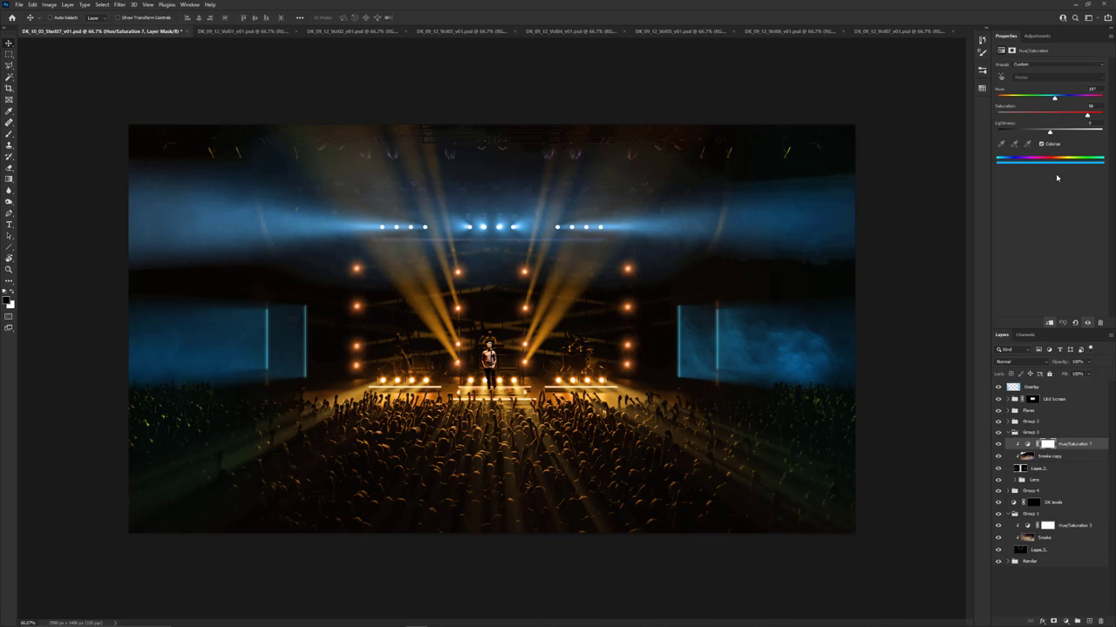
pyautogui.moveTo(1058, 99)
pyautogui.mouseDown()
pyautogui.moveTo(1006, 100)
pyautogui.moveTo(1101, 105)
pyautogui.moveTo(1028, 100)
pyautogui.moveTo(1077, 99)
pyautogui.mouseUp()
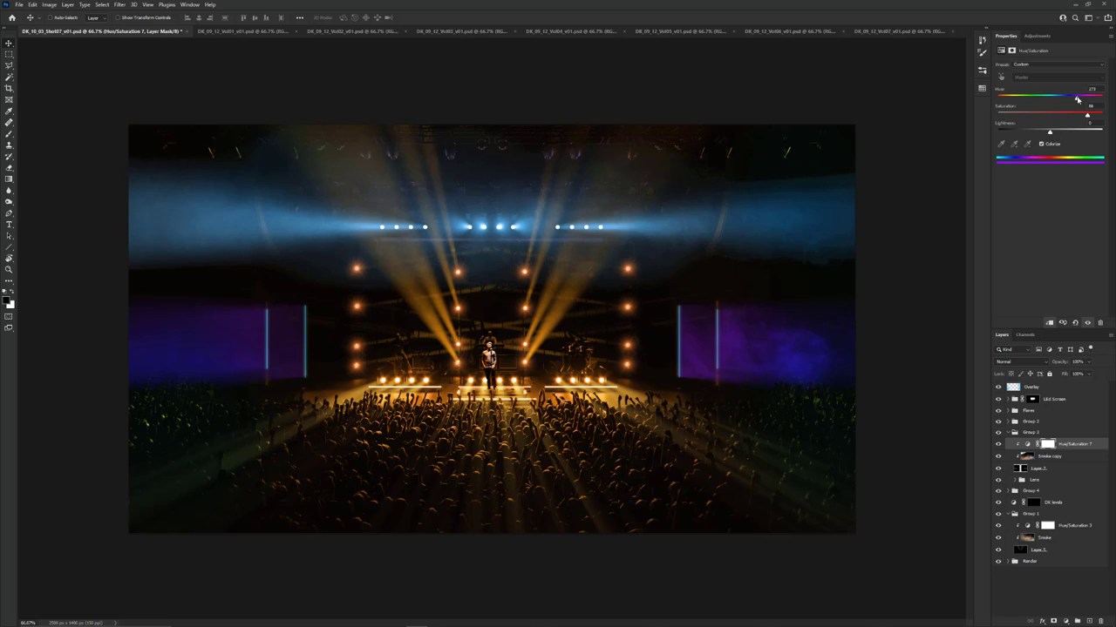
# - Brighten the Vol02 three-beam render with Levels, lowering the white input to 203
pyautogui.click(474, 32)
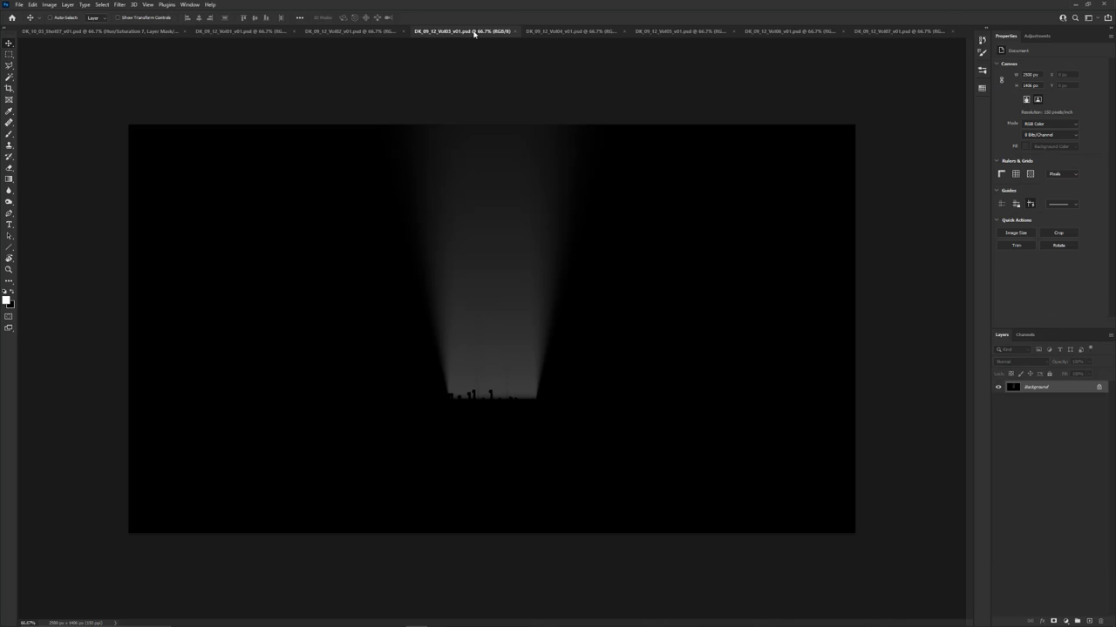
pyautogui.click(386, 33)
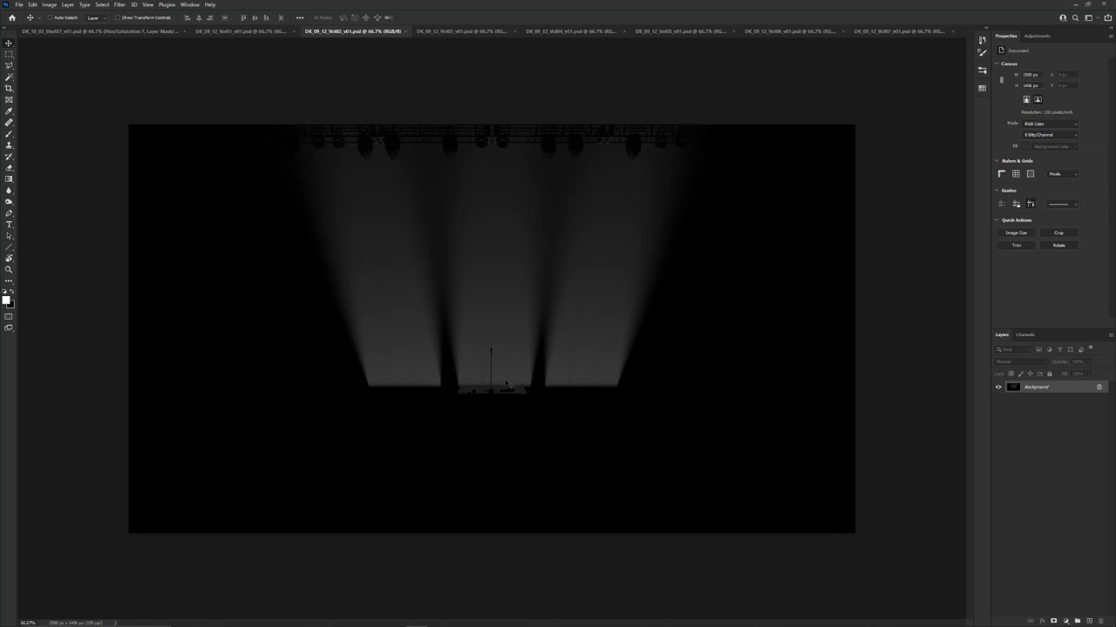
pyautogui.hotkey('ctrl', 'l')
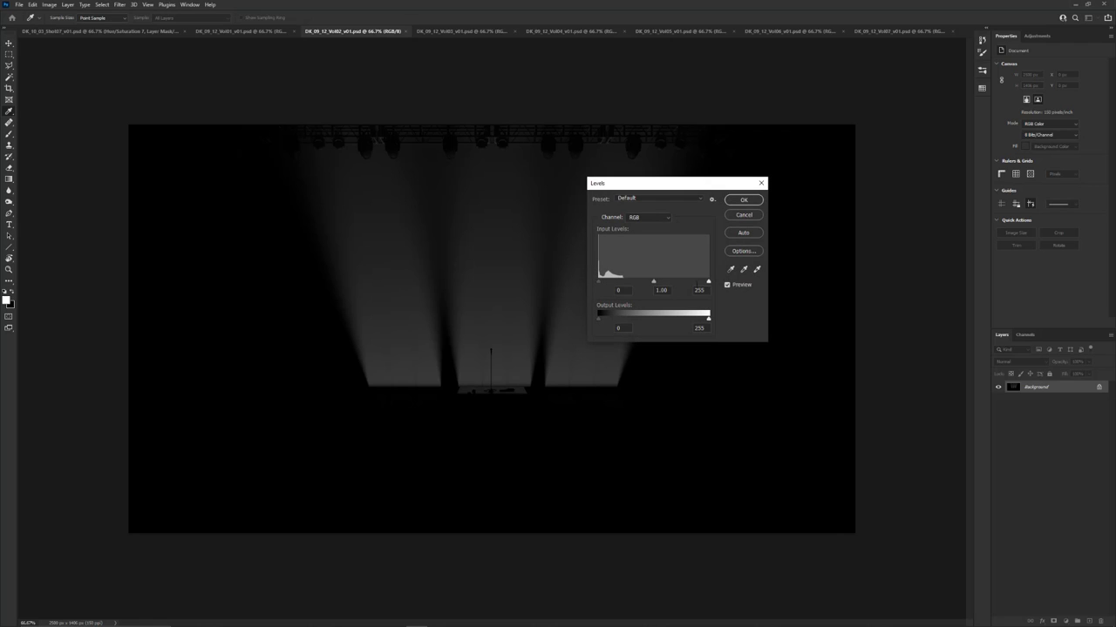
pyautogui.moveTo(709, 284); pyautogui.dragTo(685, 283)
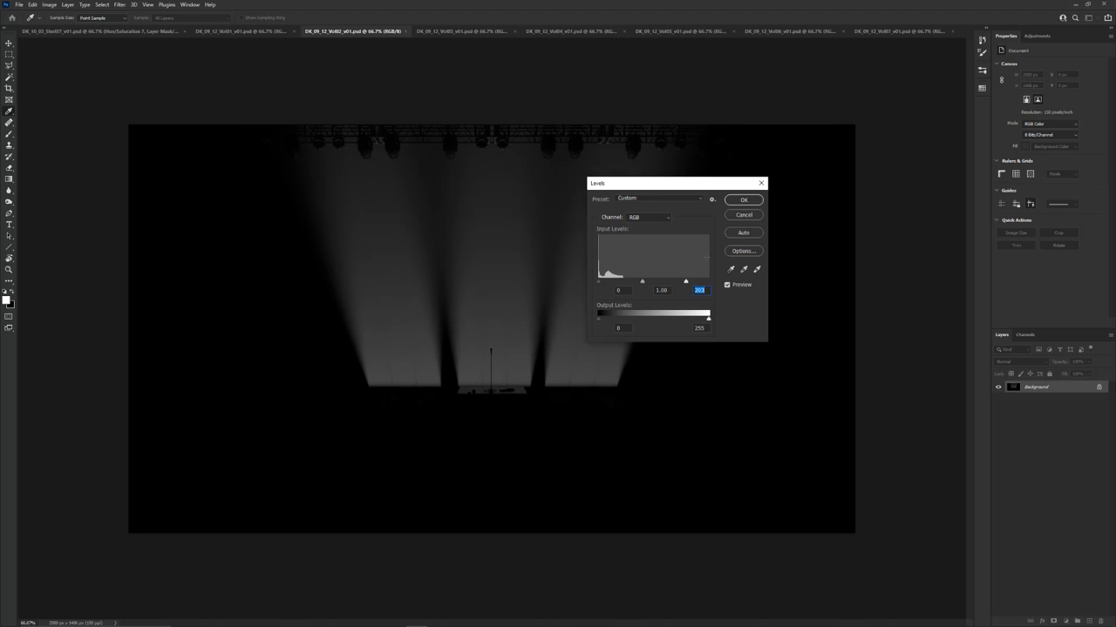
pyautogui.click(745, 200)
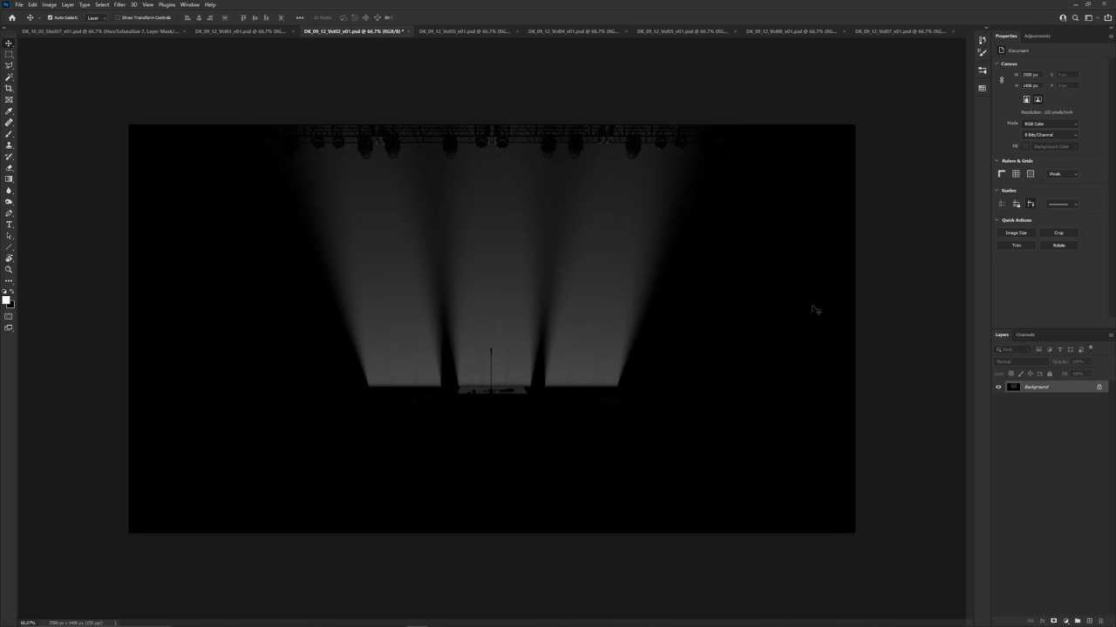
pyautogui.hotkey('ctrl', 'o')
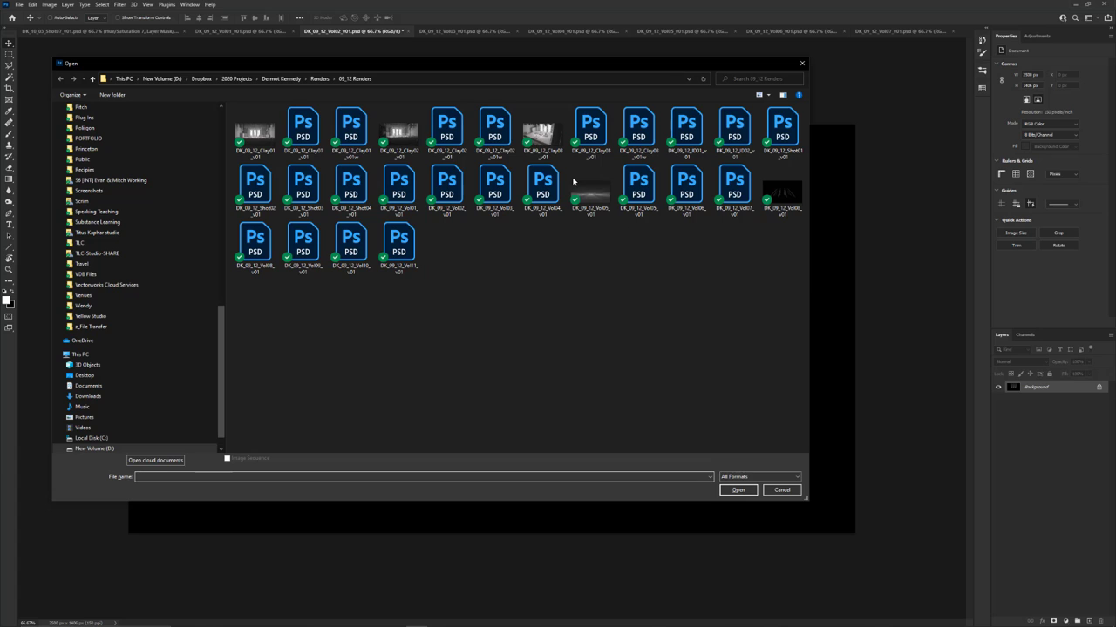
# - Open Light Rays Straight.psd from Dropbox > 01_EVAN WORK > Light Rays
pyautogui.click(201, 79)
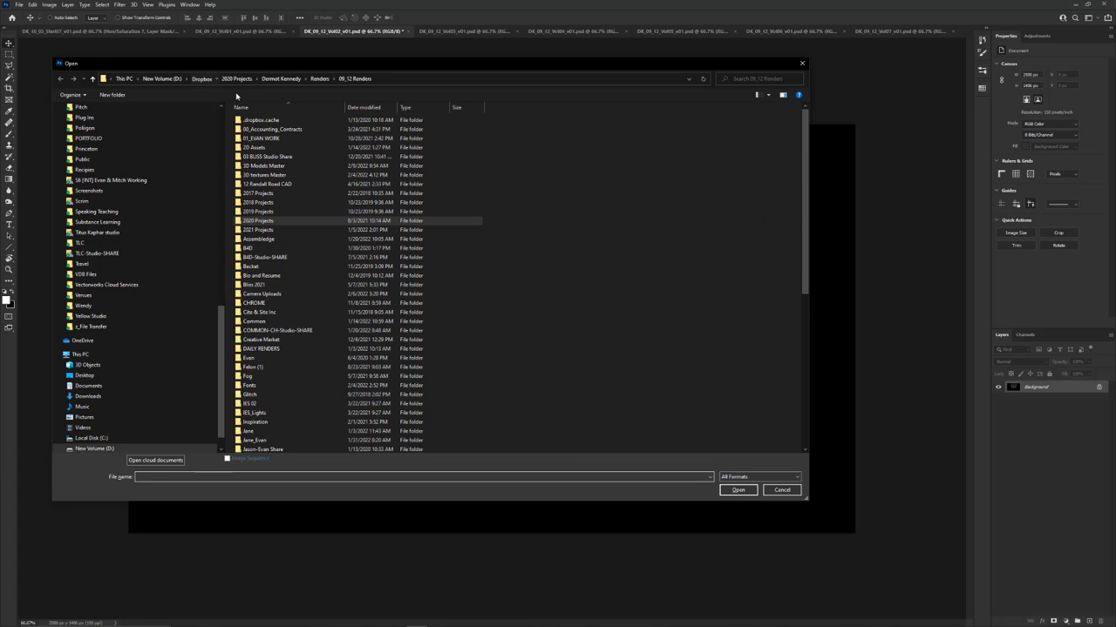
pyautogui.doubleClick(258, 138)
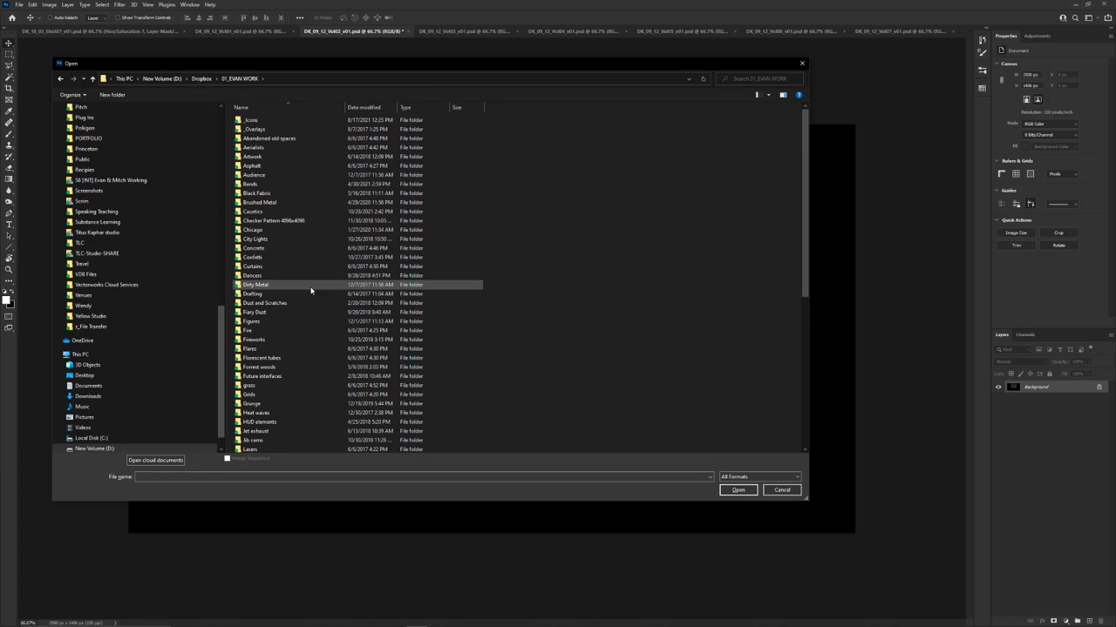
pyautogui.scroll(-2, 313, 299)
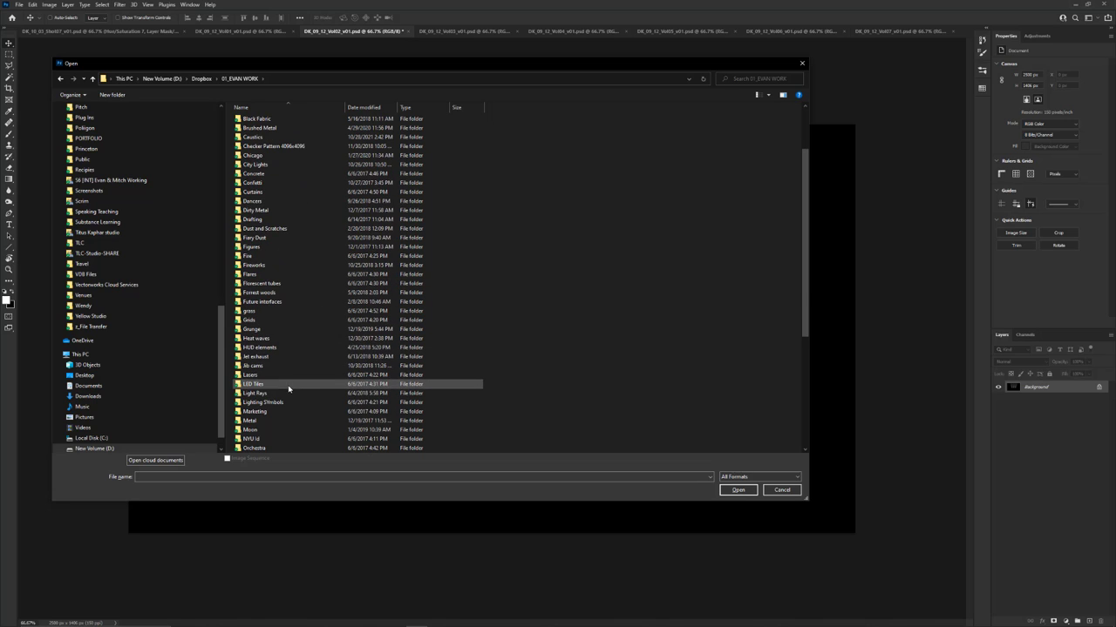
pyautogui.doubleClick(288, 395)
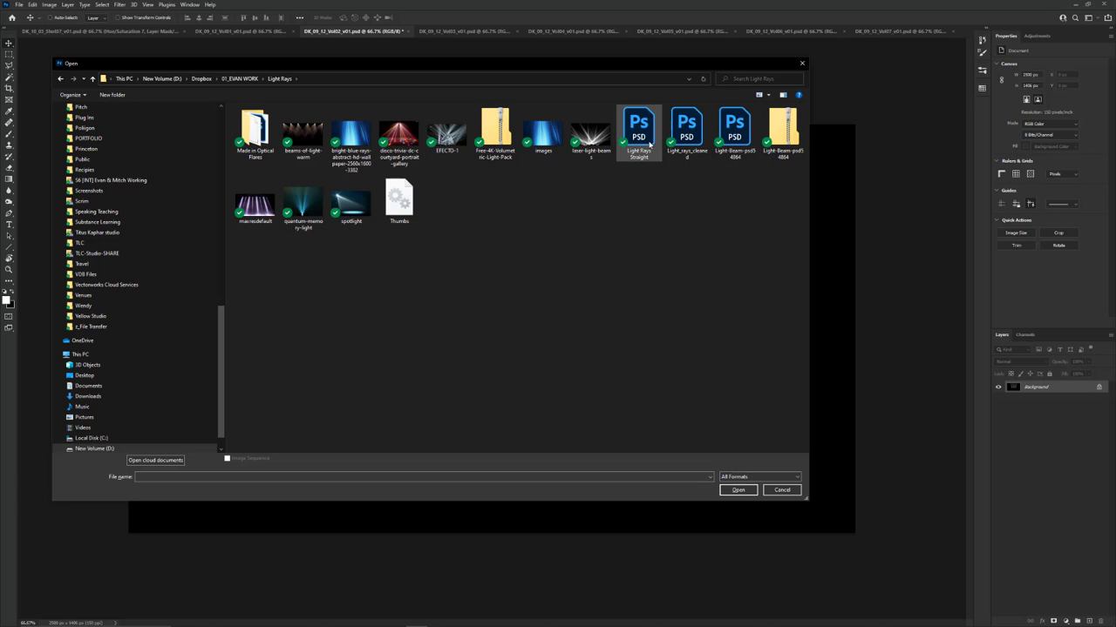
pyautogui.click(642, 138)
pyautogui.doubleClick(638, 137)
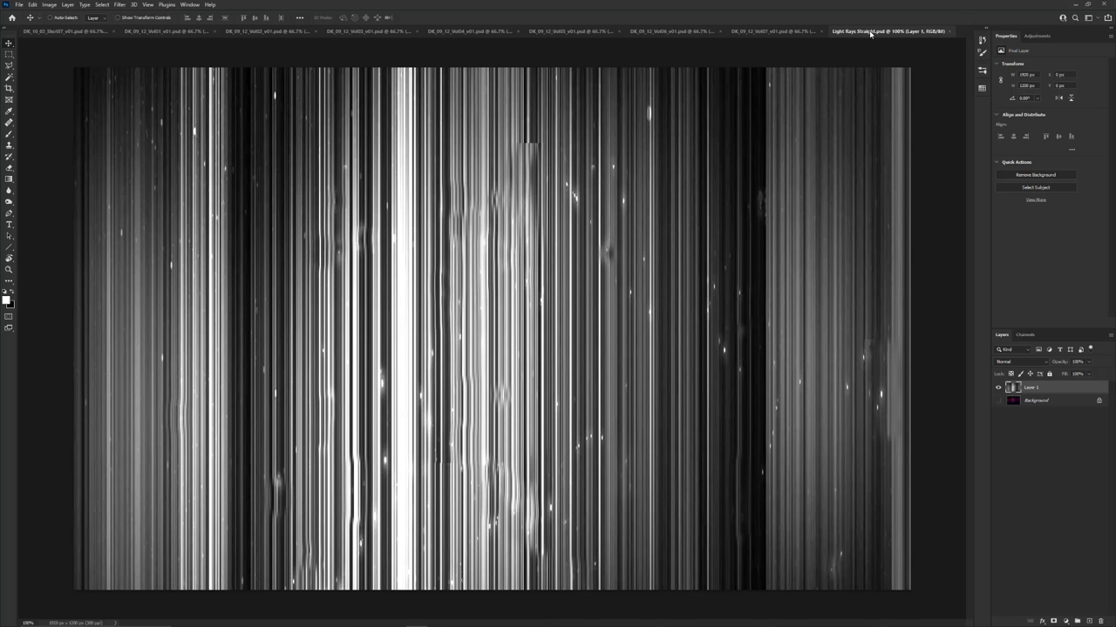
# - Bring the light-streak layer into the Vol02 document, close the source, and centre it over the beams
pyautogui.moveTo(858, 42); pyautogui.dragTo(497, 244)
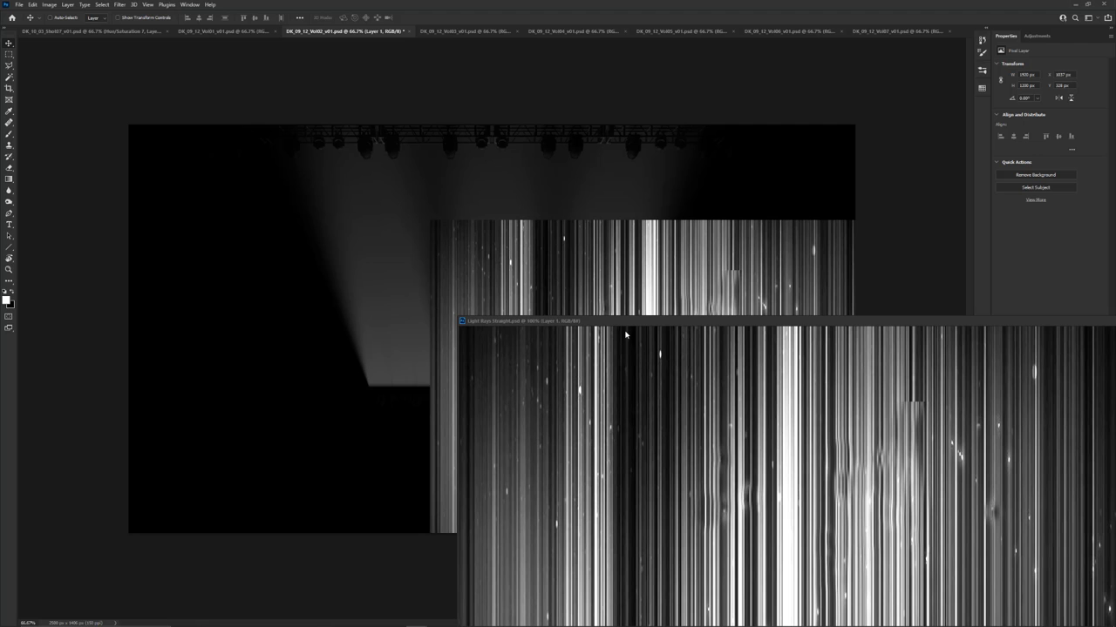
pyautogui.moveTo(615, 324); pyautogui.dragTo(401, 242)
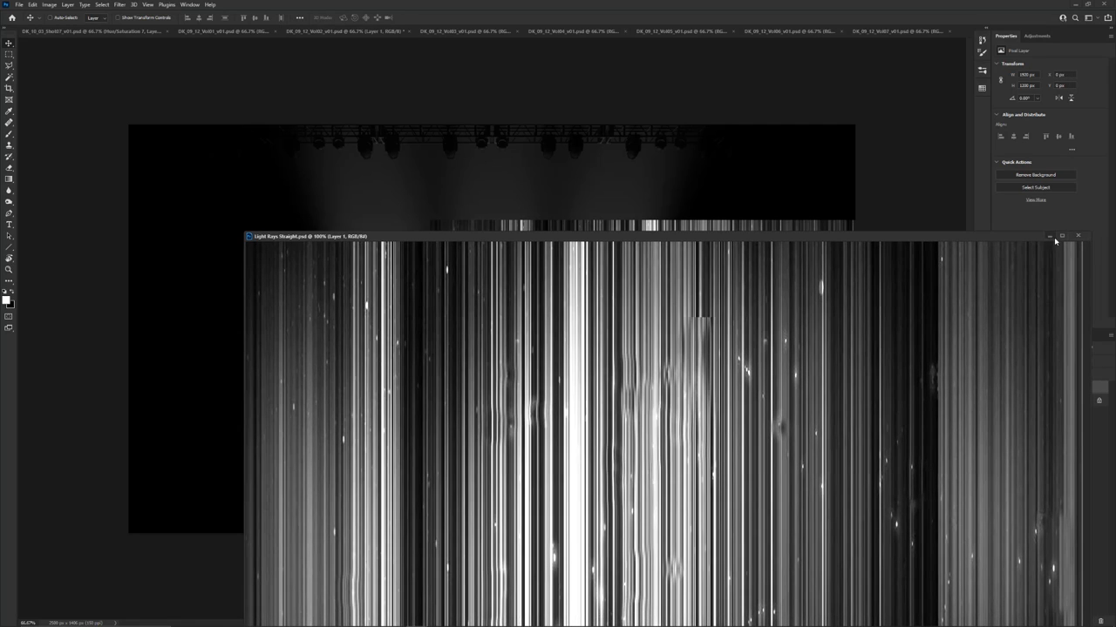
pyautogui.hotkey('ctrl', 'w')
pyautogui.moveTo(715, 324)
pyautogui.mouseDown()
pyautogui.moveTo(596, 214)
pyautogui.moveTo(498, 218)
pyautogui.mouseUp()
# - Set the streak layer's blend mode to Multiply
pyautogui.click(1016, 362)
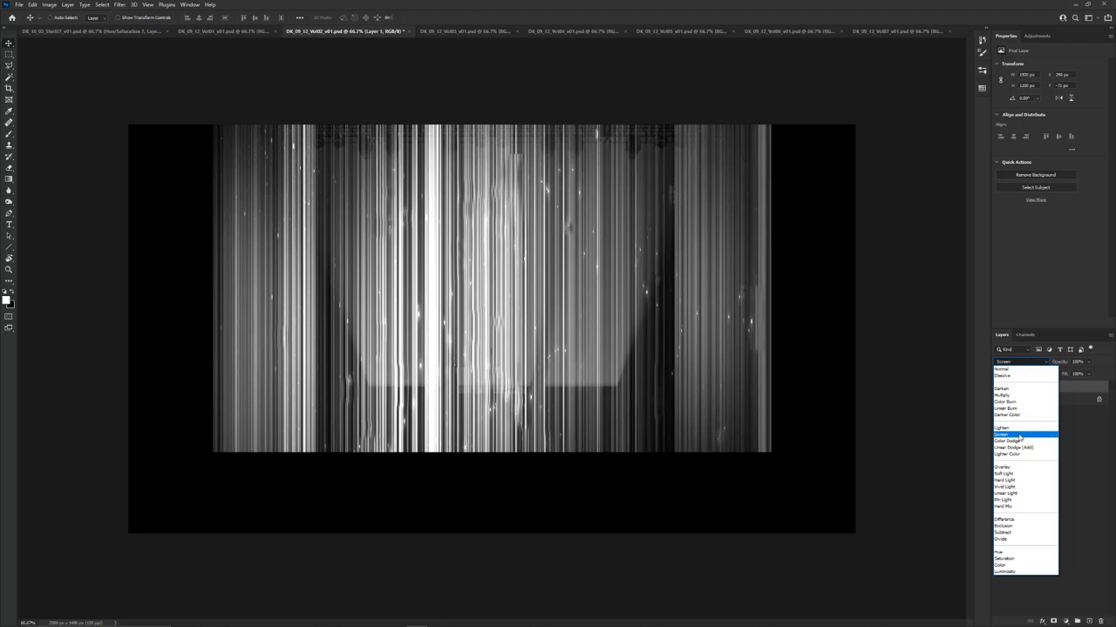
pyautogui.click(1025, 395)
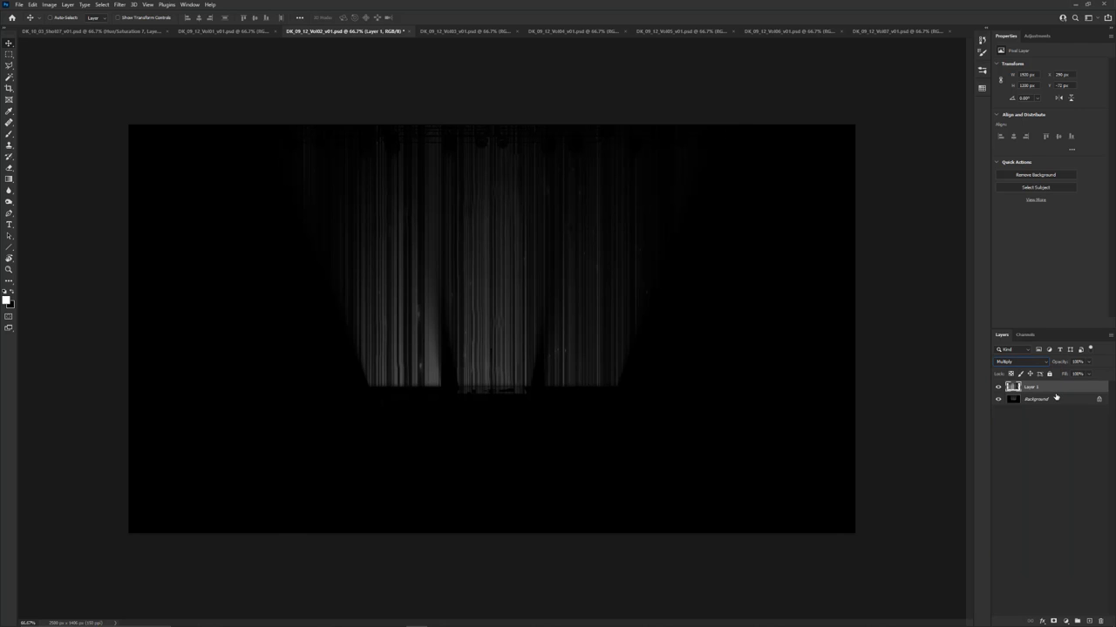
pyautogui.press('super')
pyautogui.press('super')
pyautogui.hotkey('ctrl', 't')
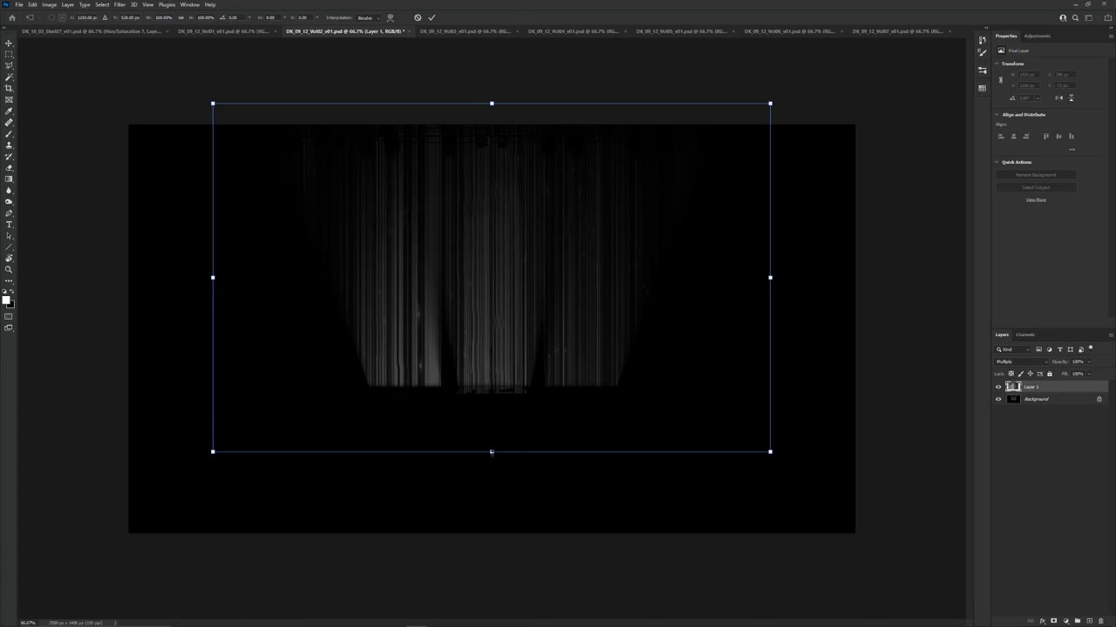
# - Squash the Vol02 streaks, perspective-warp them into a fan along the beams, and set opacity to 20%
pyautogui.moveTo(491, 452); pyautogui.dragTo(492, 386)
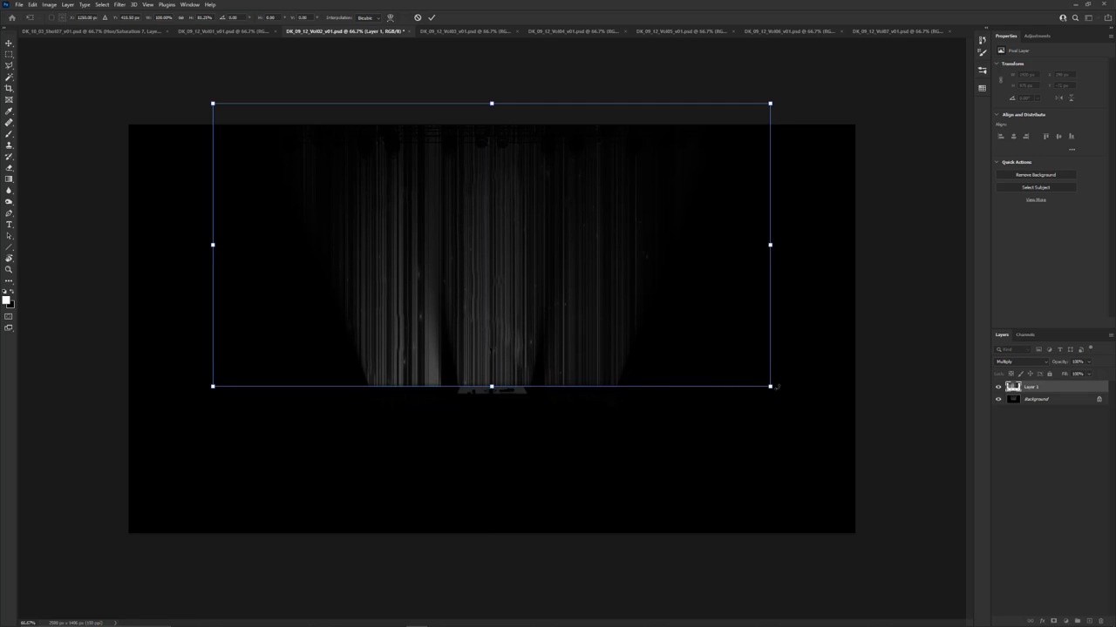
pyautogui.rightClick(718, 338)
pyautogui.click(747, 381)
pyautogui.moveTo(770, 388); pyautogui.dragTo(634, 399)
pyautogui.moveTo(771, 106)
pyautogui.mouseDown()
pyautogui.moveTo(834, 107)
pyautogui.moveTo(763, 106)
pyautogui.mouseUp()
pyautogui.press('Return')
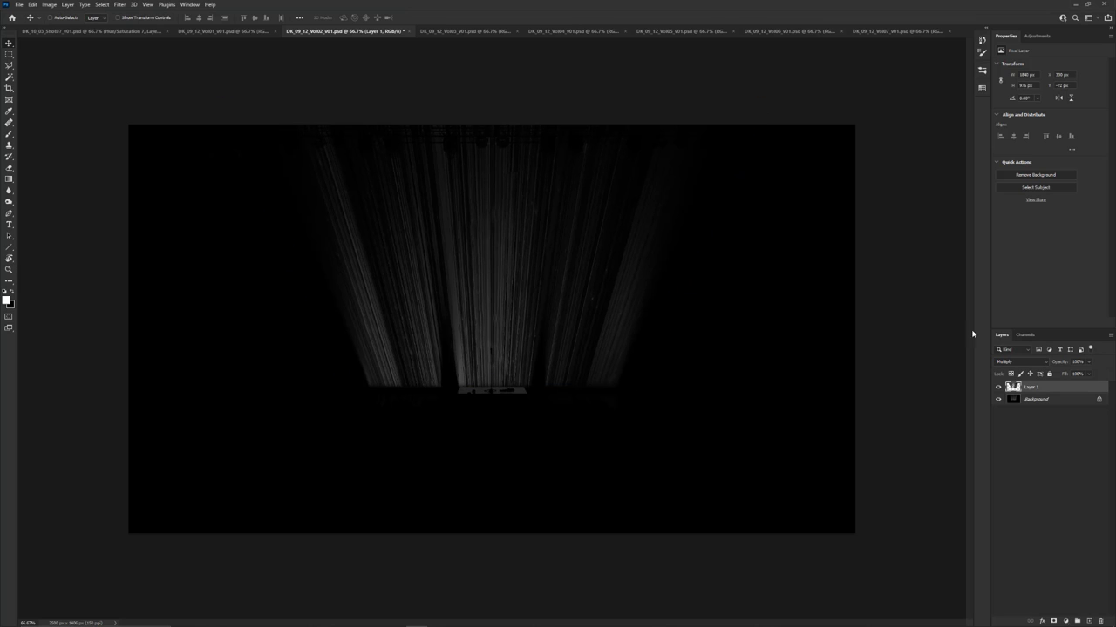
pyautogui.moveTo(1062, 368)
pyautogui.mouseDown()
pyautogui.moveTo(1031, 366)
pyautogui.moveTo(1053, 364)
pyautogui.mouseUp()
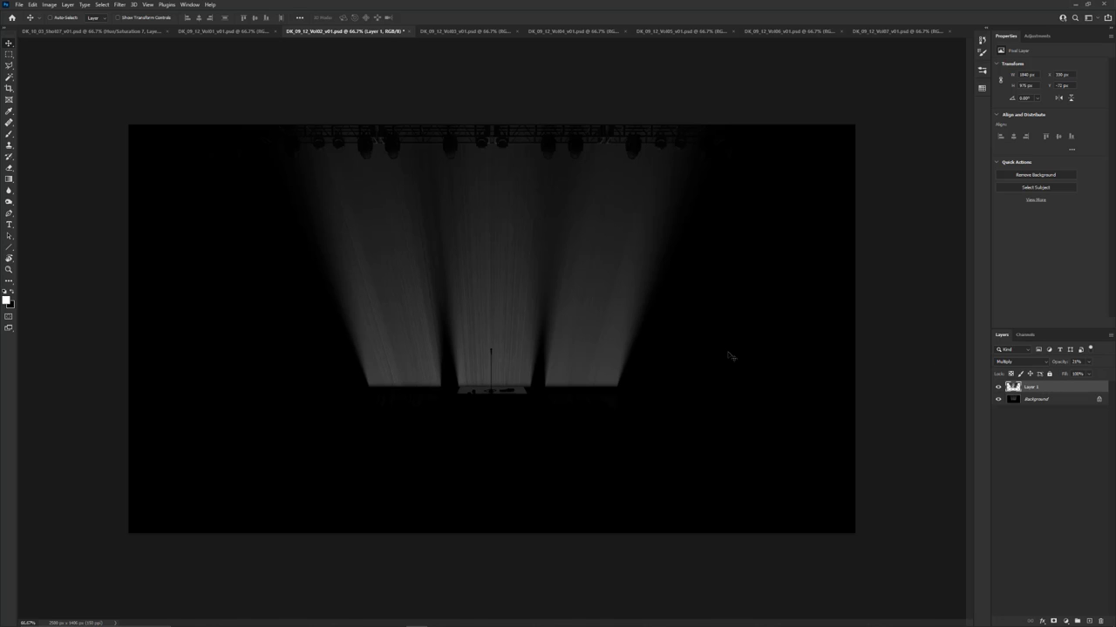
# - Scale the streak layer up to about 152% (roughly 2789 px wide) and shift it left over the beams
pyautogui.hotkey('ctrl', 't')
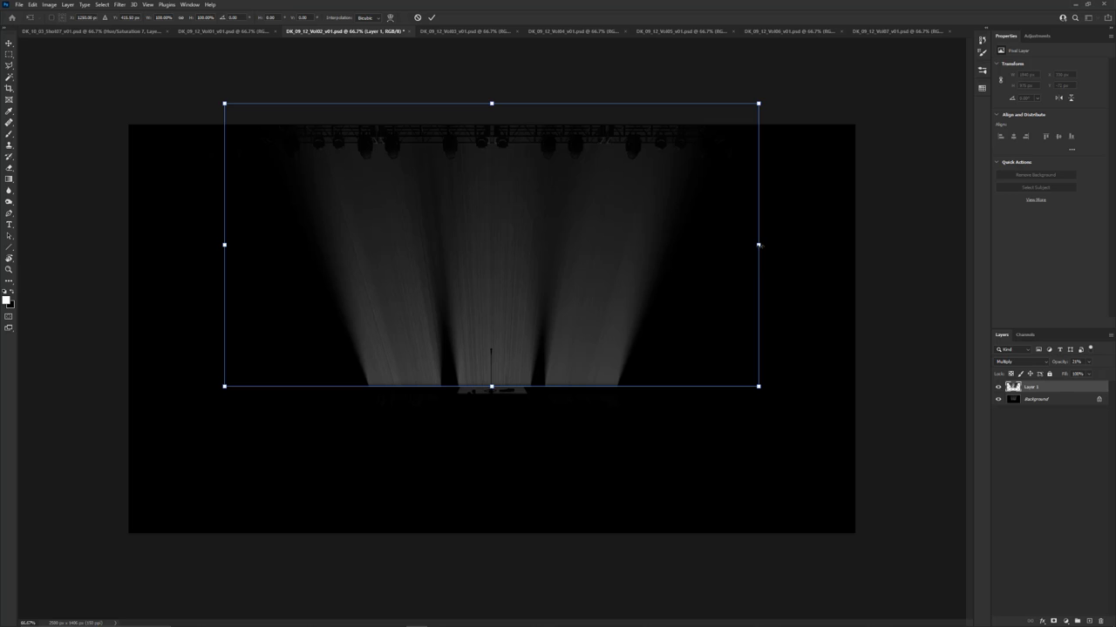
pyautogui.moveTo(758, 245); pyautogui.dragTo(962, 267)
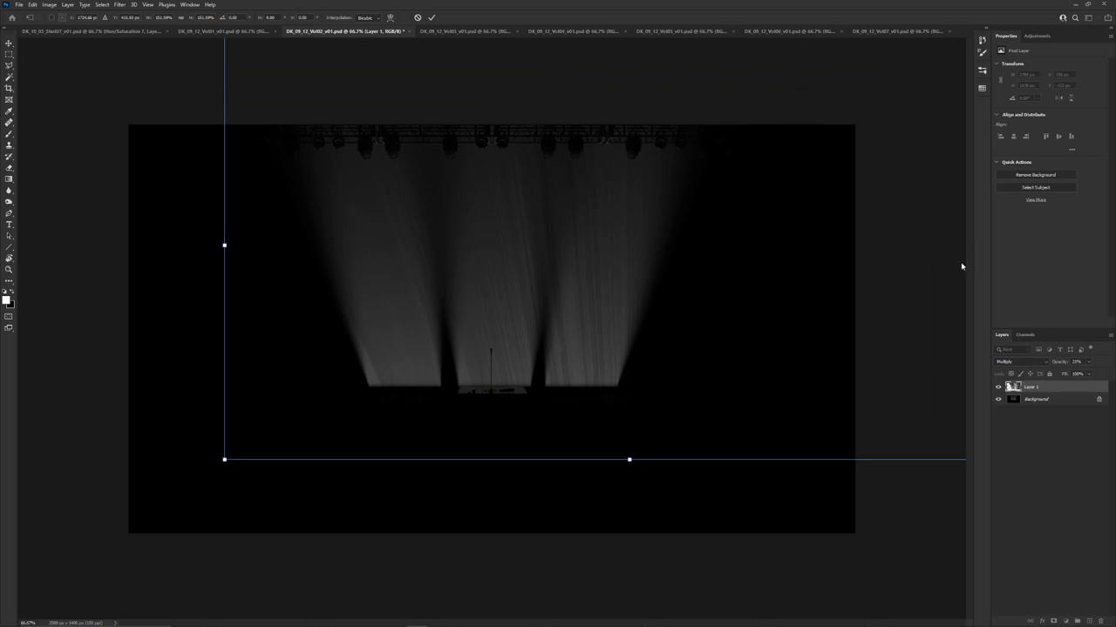
pyautogui.moveTo(580, 349); pyautogui.dragTo(425, 328)
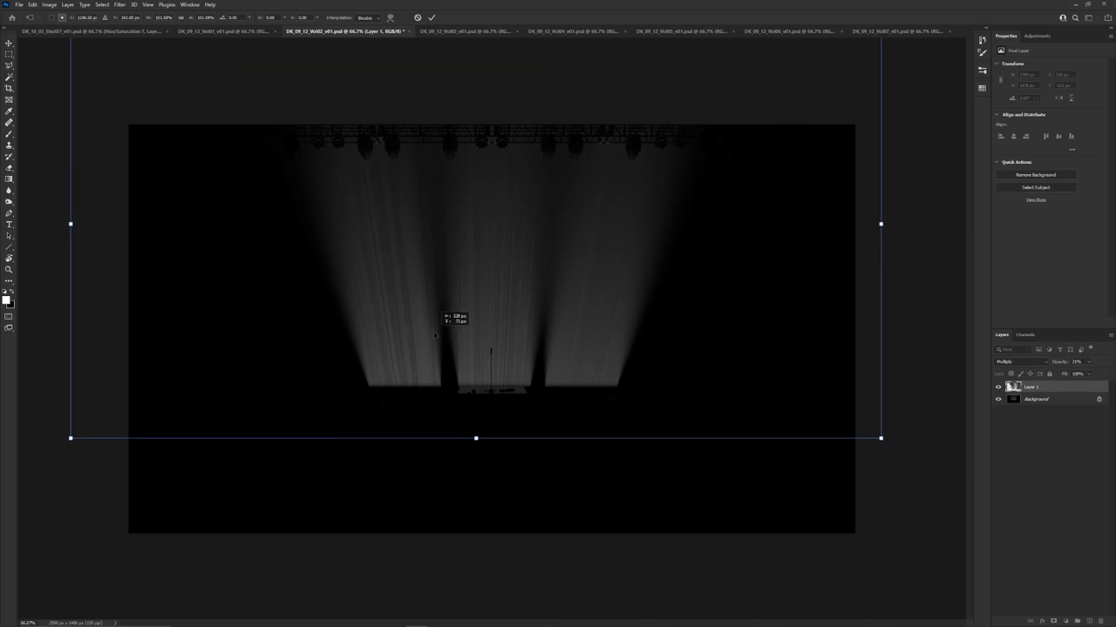
pyautogui.press('Return')
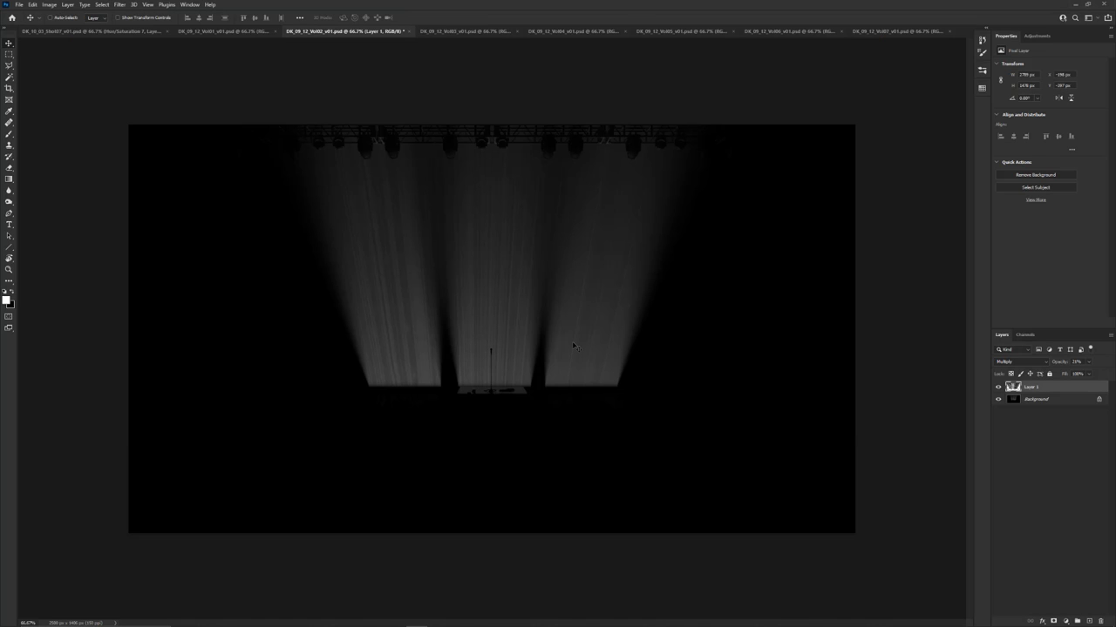